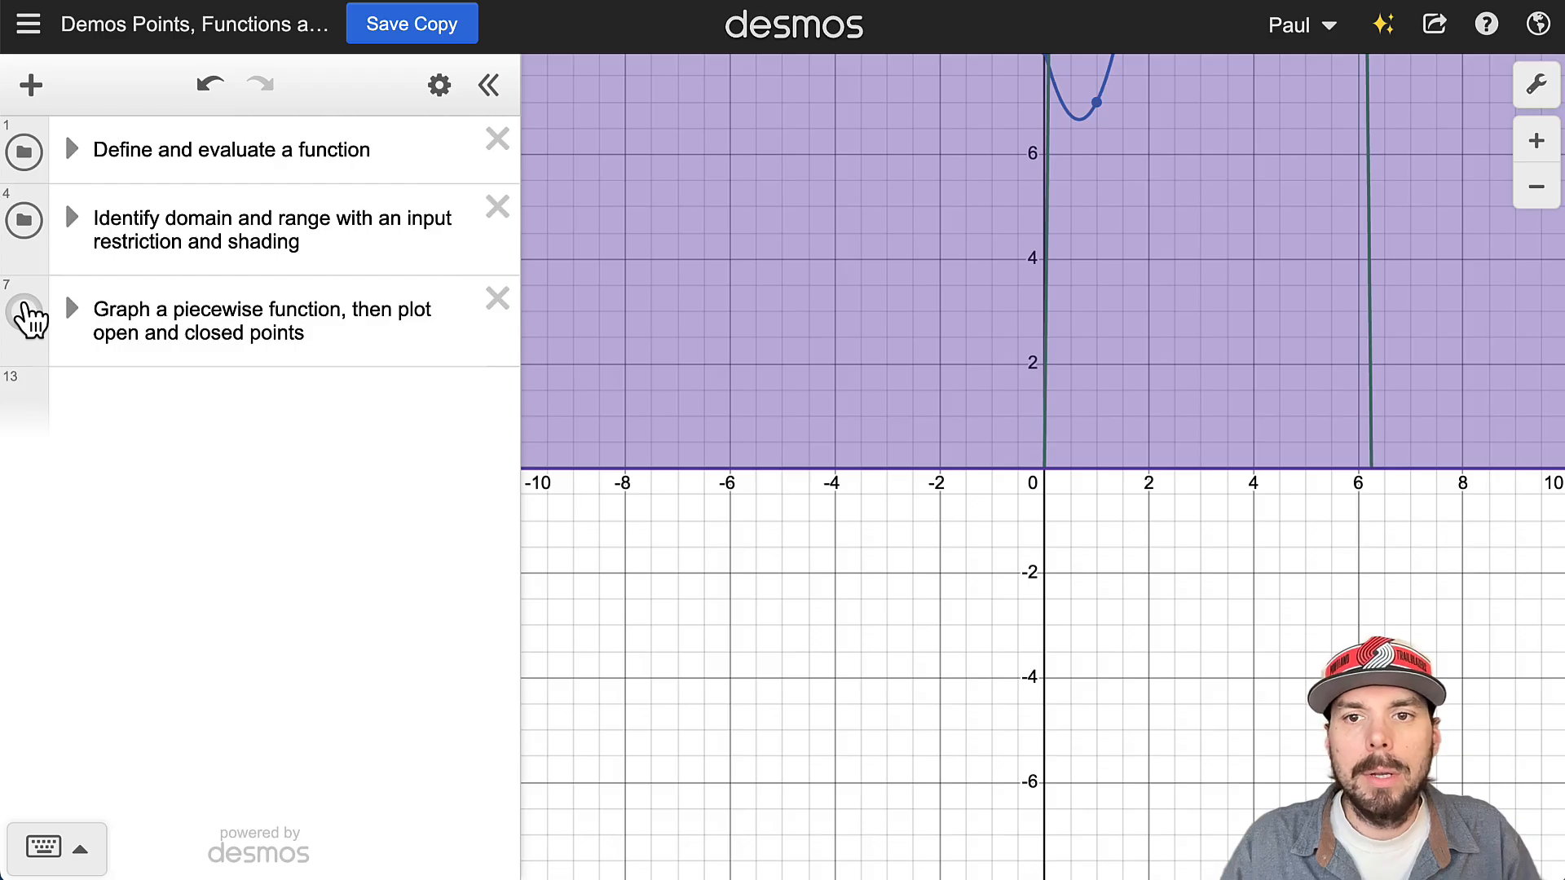
Step: Hide the graphs of the "Identify domain and range with an input restriction and shading" folder
{"action": "left_click", "coordinate": [23, 220]}
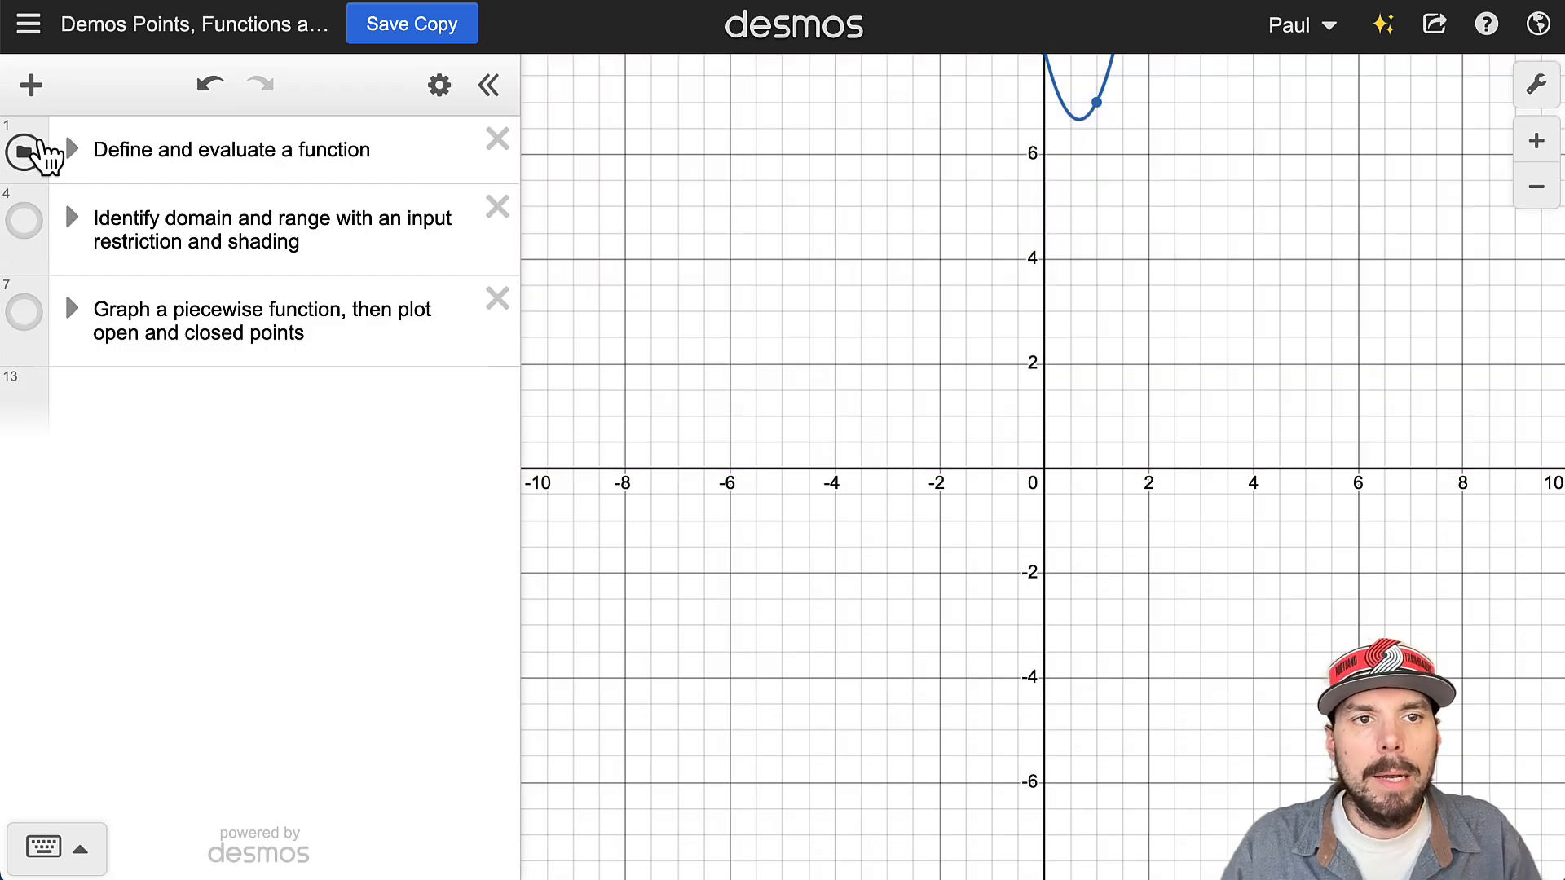
Step: Switch to the Google Docs document and review its calculator link, function inputs, and Video and Permalink headings
{"action": "left_click", "coordinate": [391, 1]}
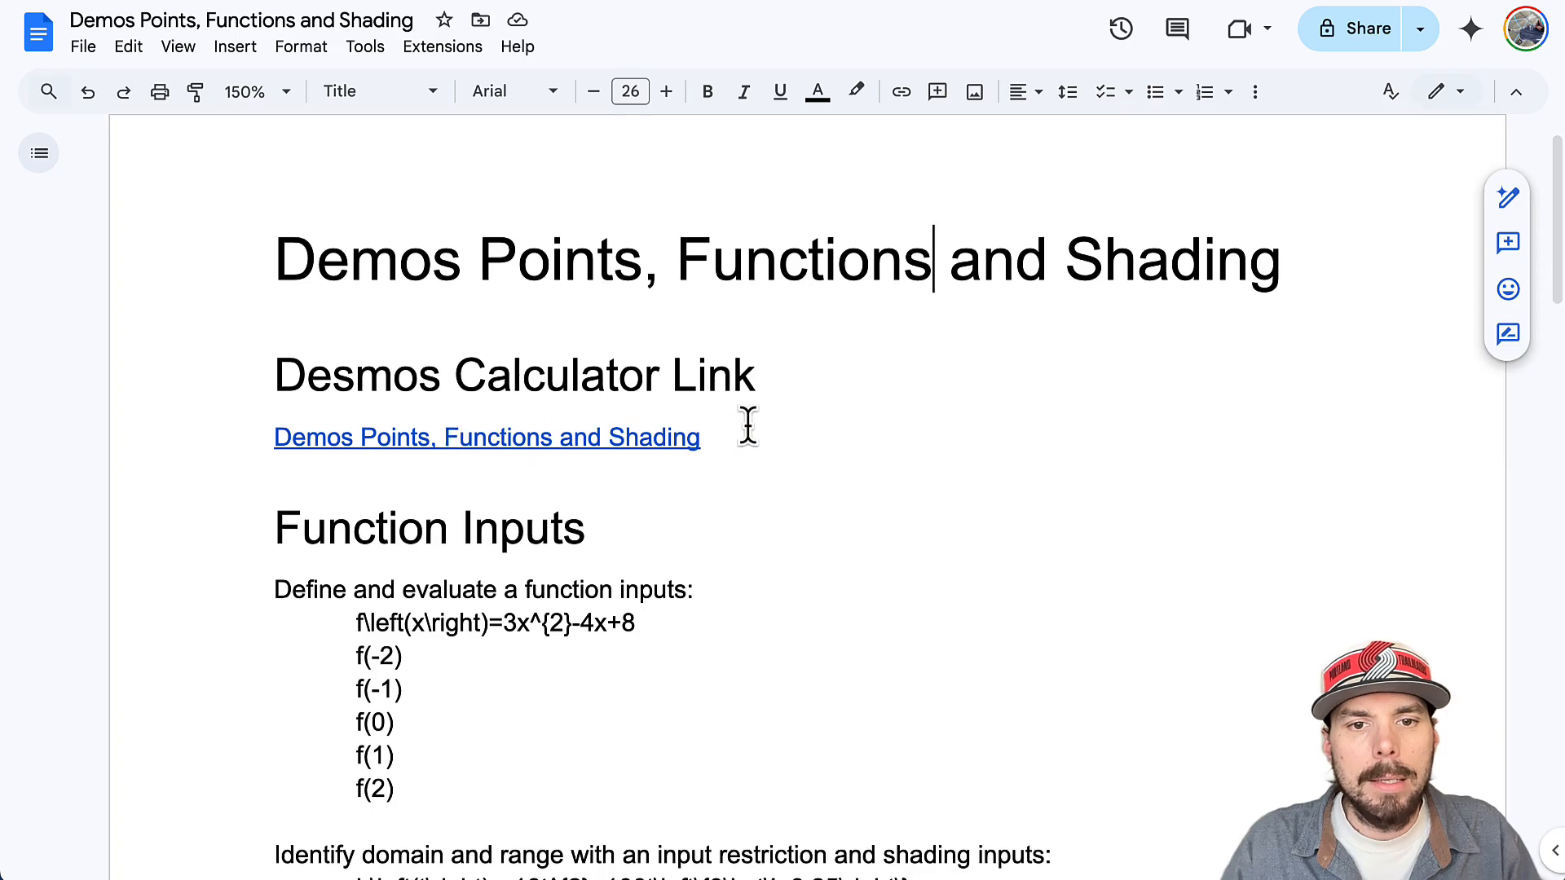
{"action": "mouse_move", "coordinate": [748, 423]}
{"action": "left_mouse_down"}
{"action": "mouse_move", "coordinate": [269, 454]}
{"action": "mouse_move", "coordinate": [122, 426]}
{"action": "left_mouse_up"}
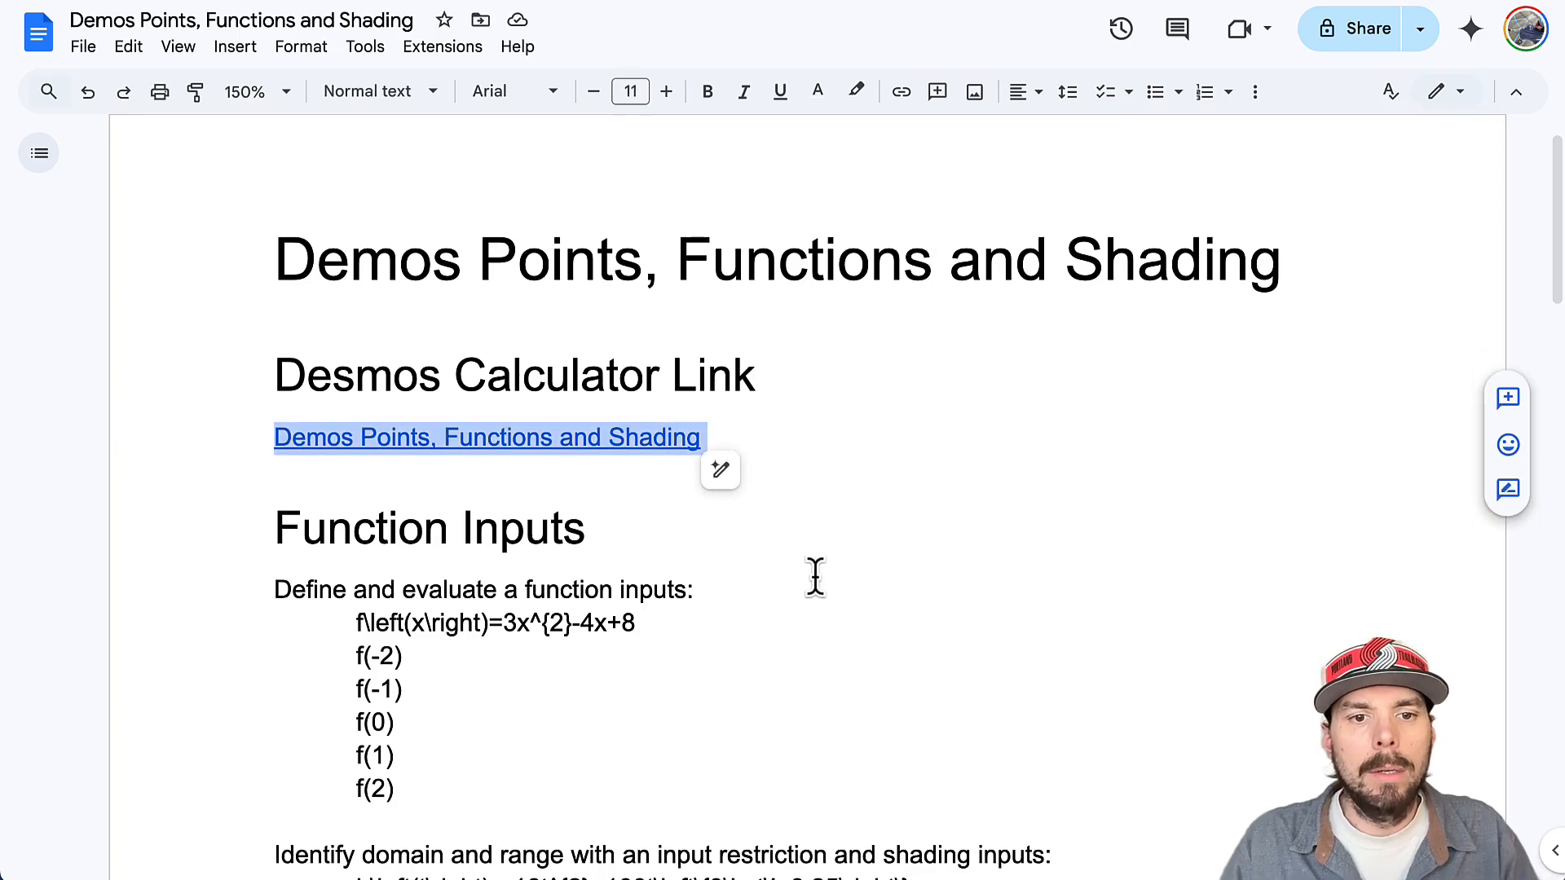
{"action": "scroll", "coordinate": [803, 601], "scroll_direction": "down", "scroll_amount": 3}
{"action": "left_click_drag", "start_coordinate": [402, 559], "coordinate": [353, 490]}
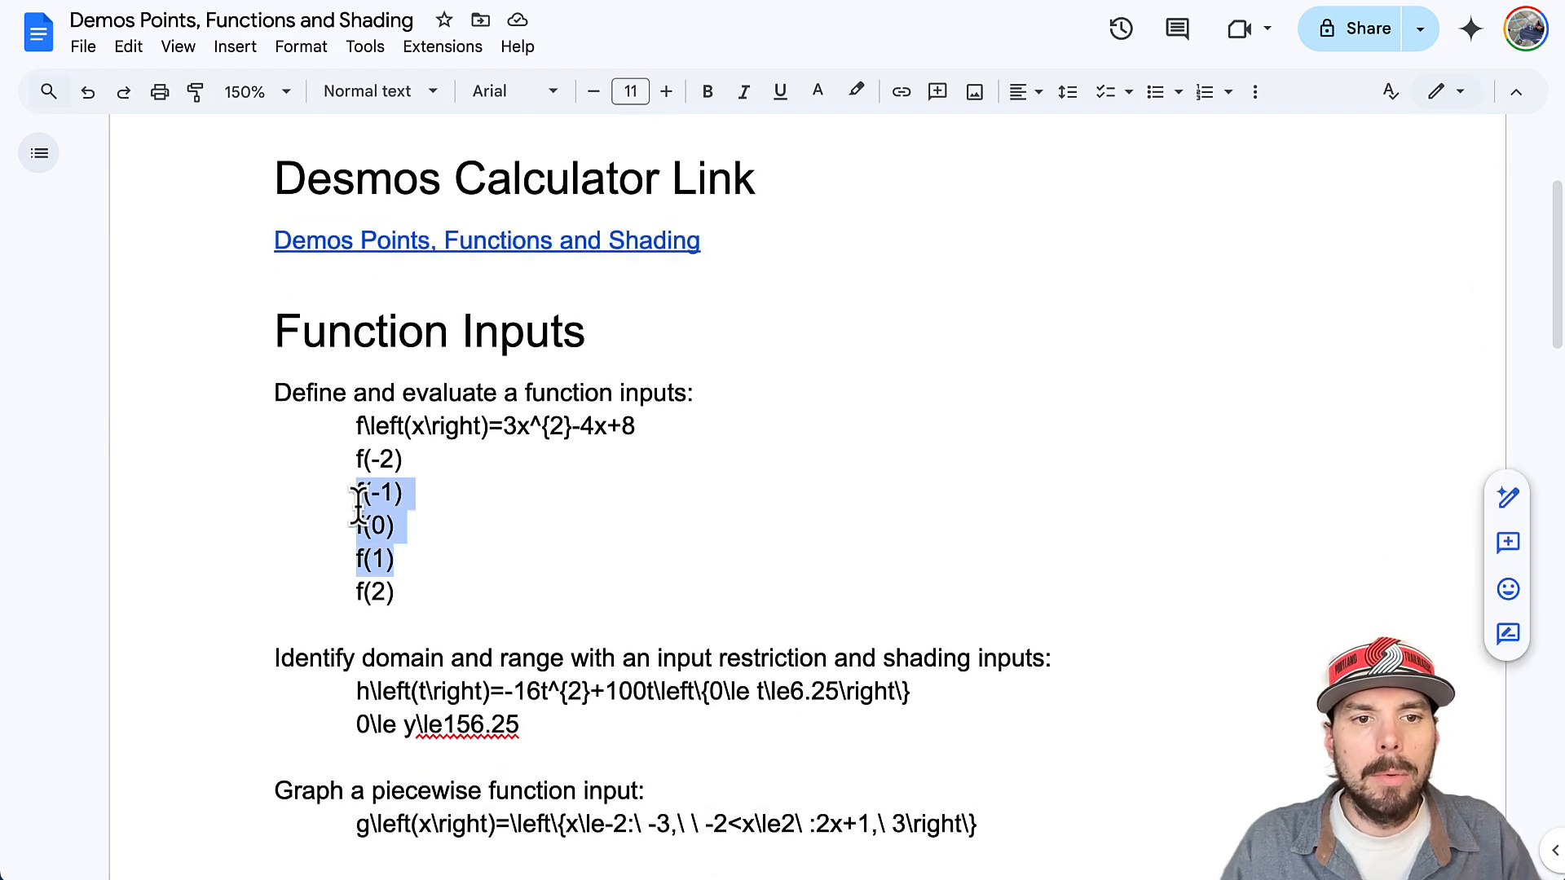
{"action": "left_click_drag", "start_coordinate": [275, 398], "coordinate": [488, 585]}
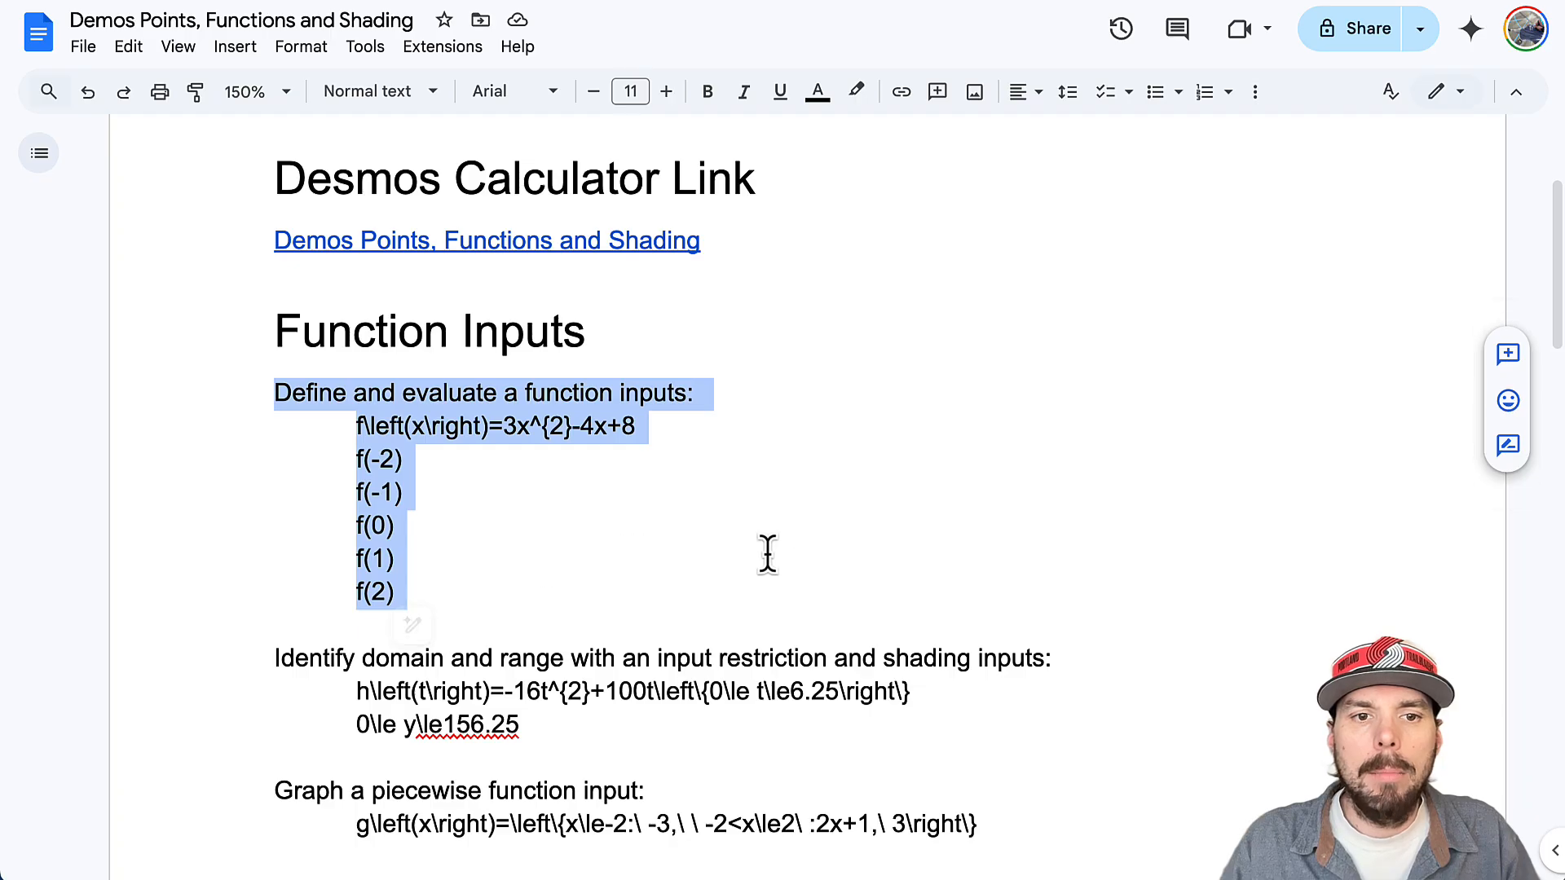
{"action": "scroll", "coordinate": [800, 569], "scroll_direction": "down", "scroll_amount": 2}
{"action": "scroll", "coordinate": [891, 579], "scroll_direction": "down", "scroll_amount": 1}
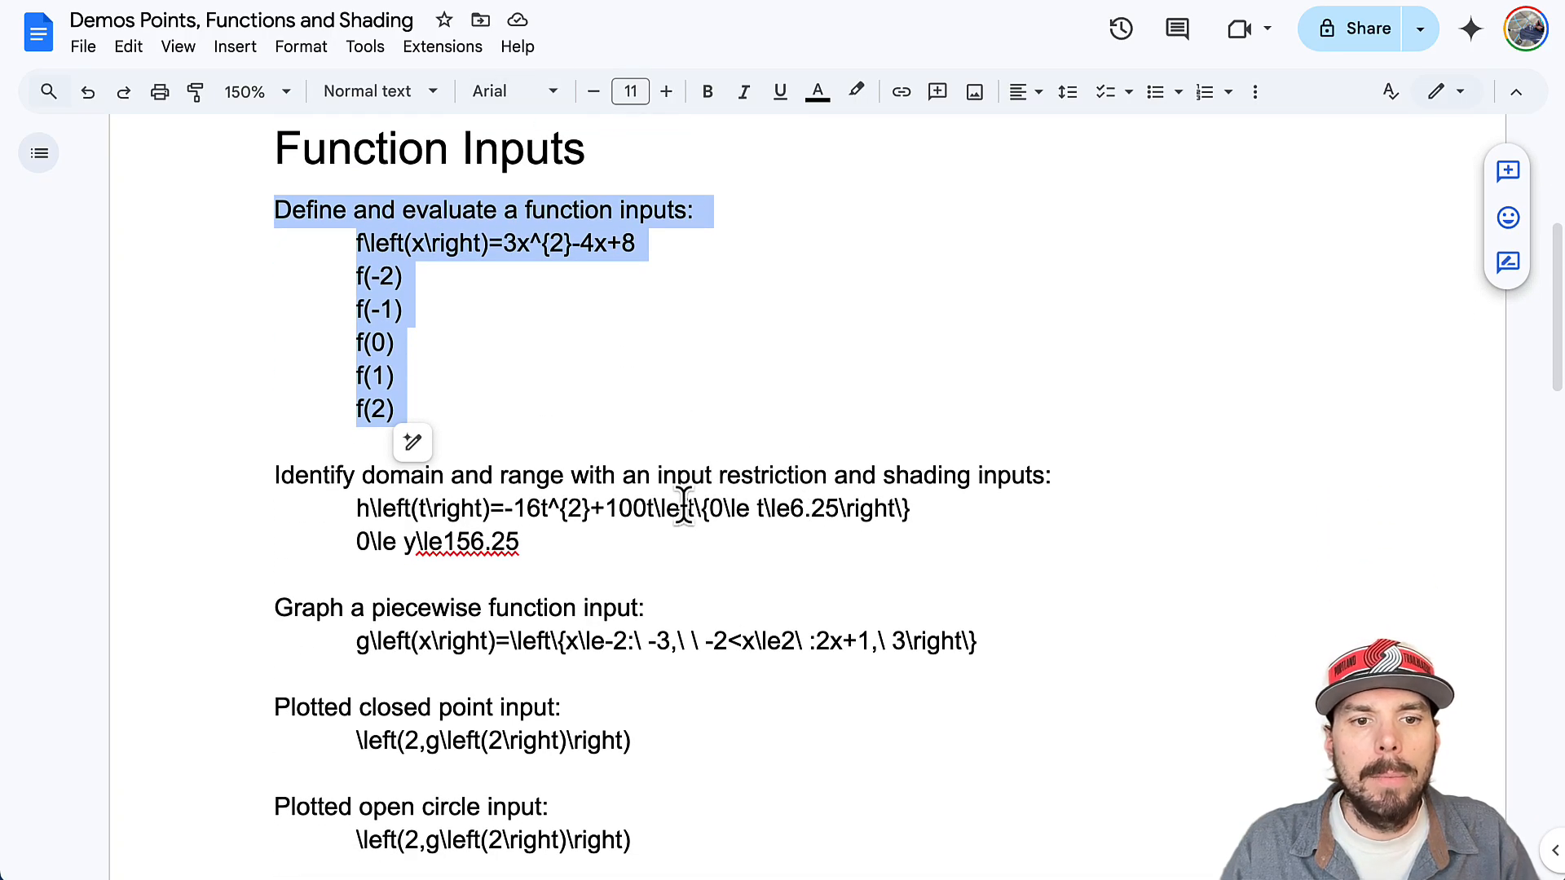
{"action": "scroll", "coordinate": [713, 544], "scroll_direction": "down", "scroll_amount": 5}
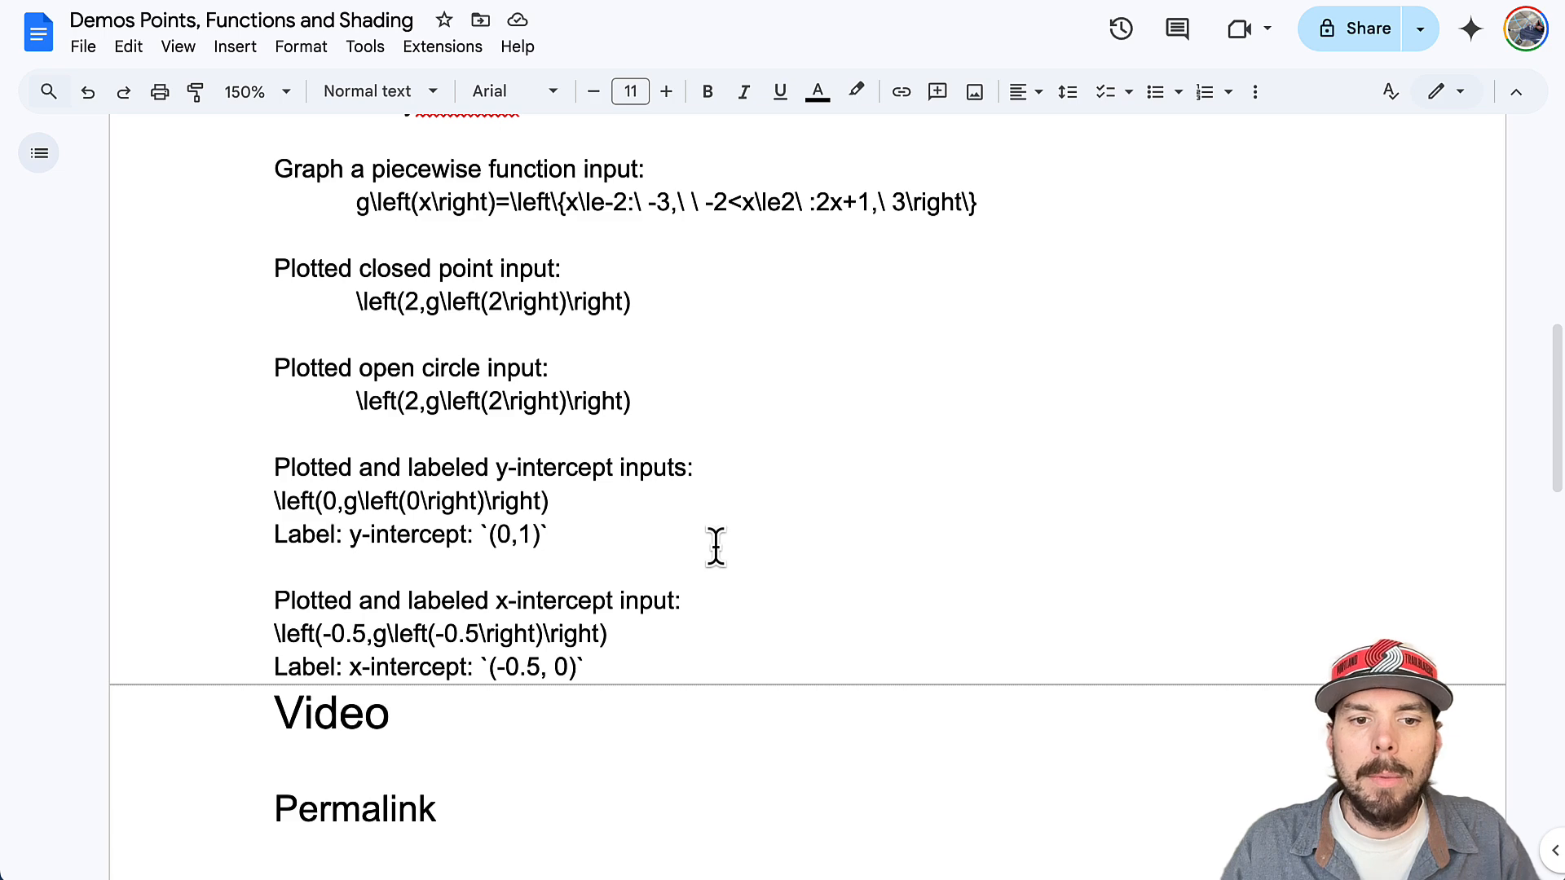
{"action": "double_click", "coordinate": [280, 811]}
{"action": "scroll", "coordinate": [727, 686], "scroll_direction": "up", "scroll_amount": 9}
{"action": "scroll", "coordinate": [719, 685], "scroll_direction": "up", "scroll_amount": 3}
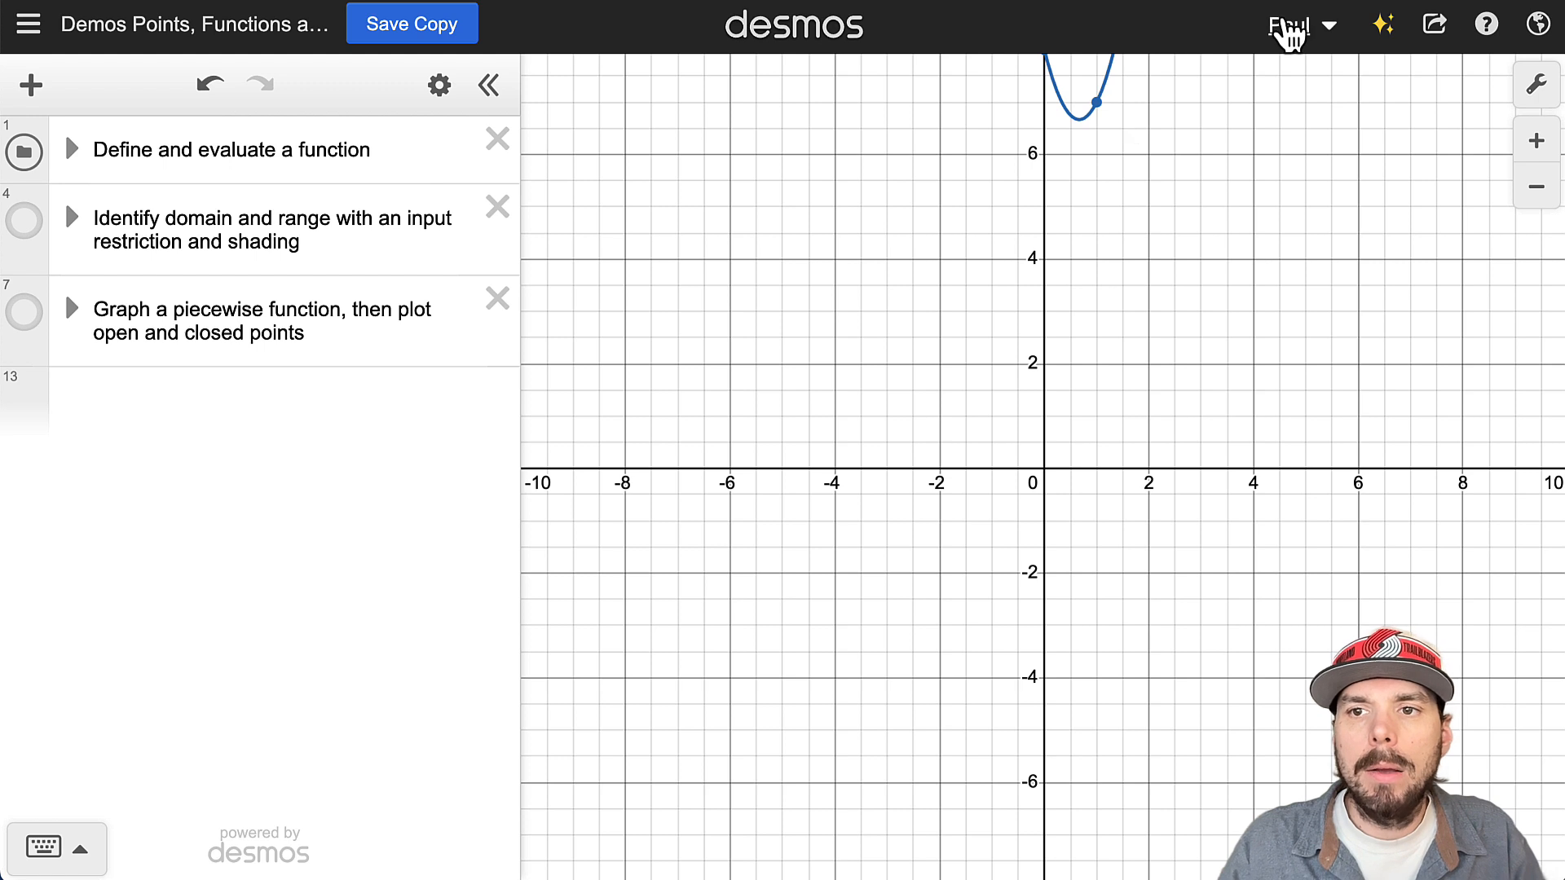
Step: In Desmos, view the account options and the dialog for saving a copy of the graph, without saving
{"action": "left_click", "coordinate": [1327, 37]}
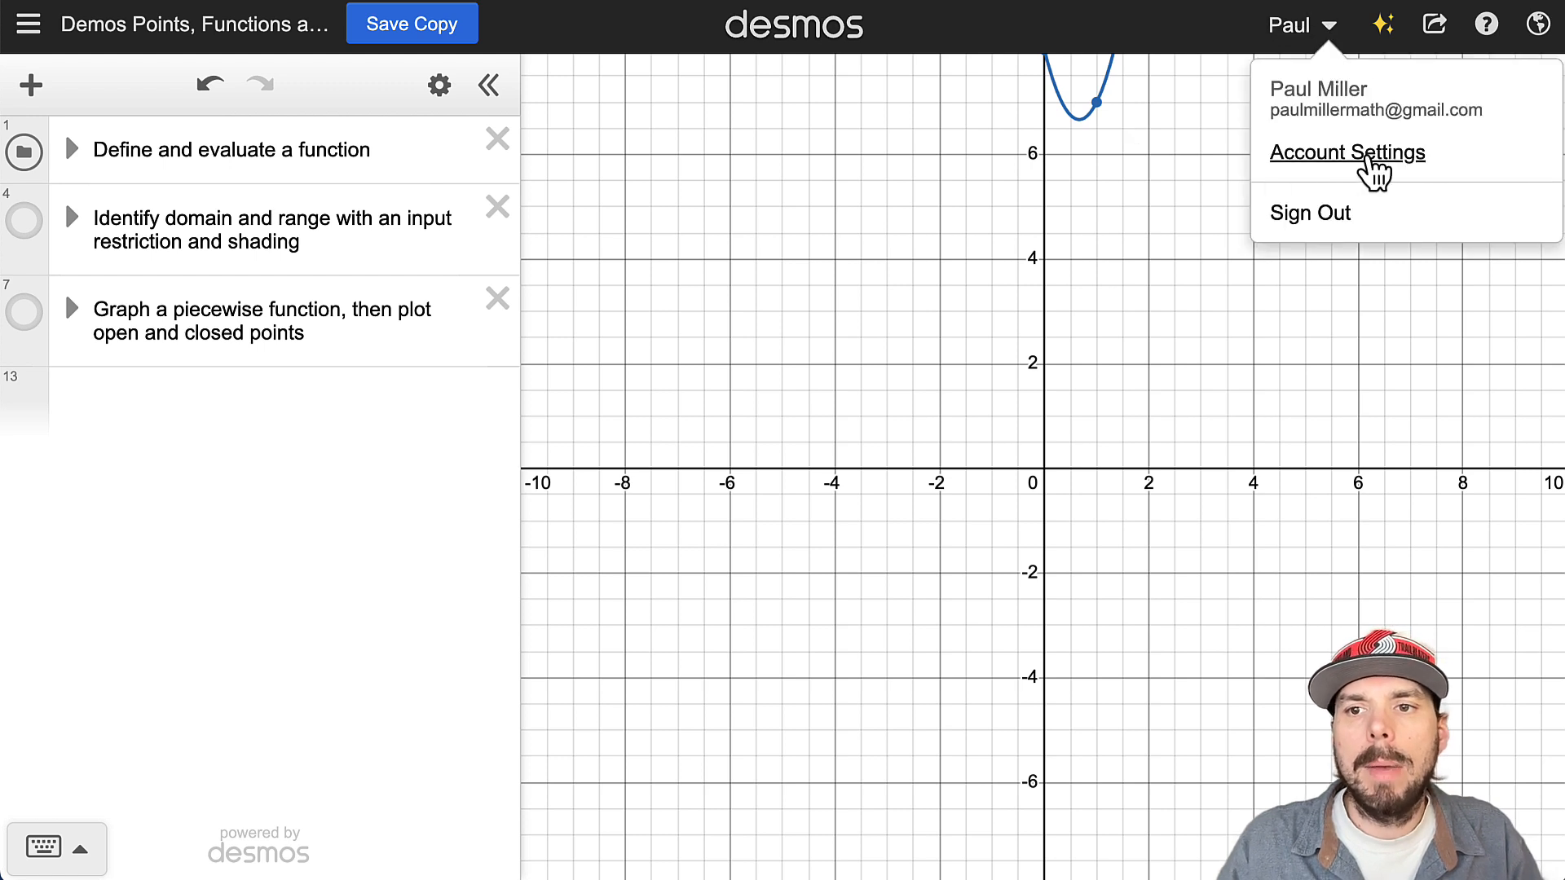
{"action": "left_click", "coordinate": [1329, 32]}
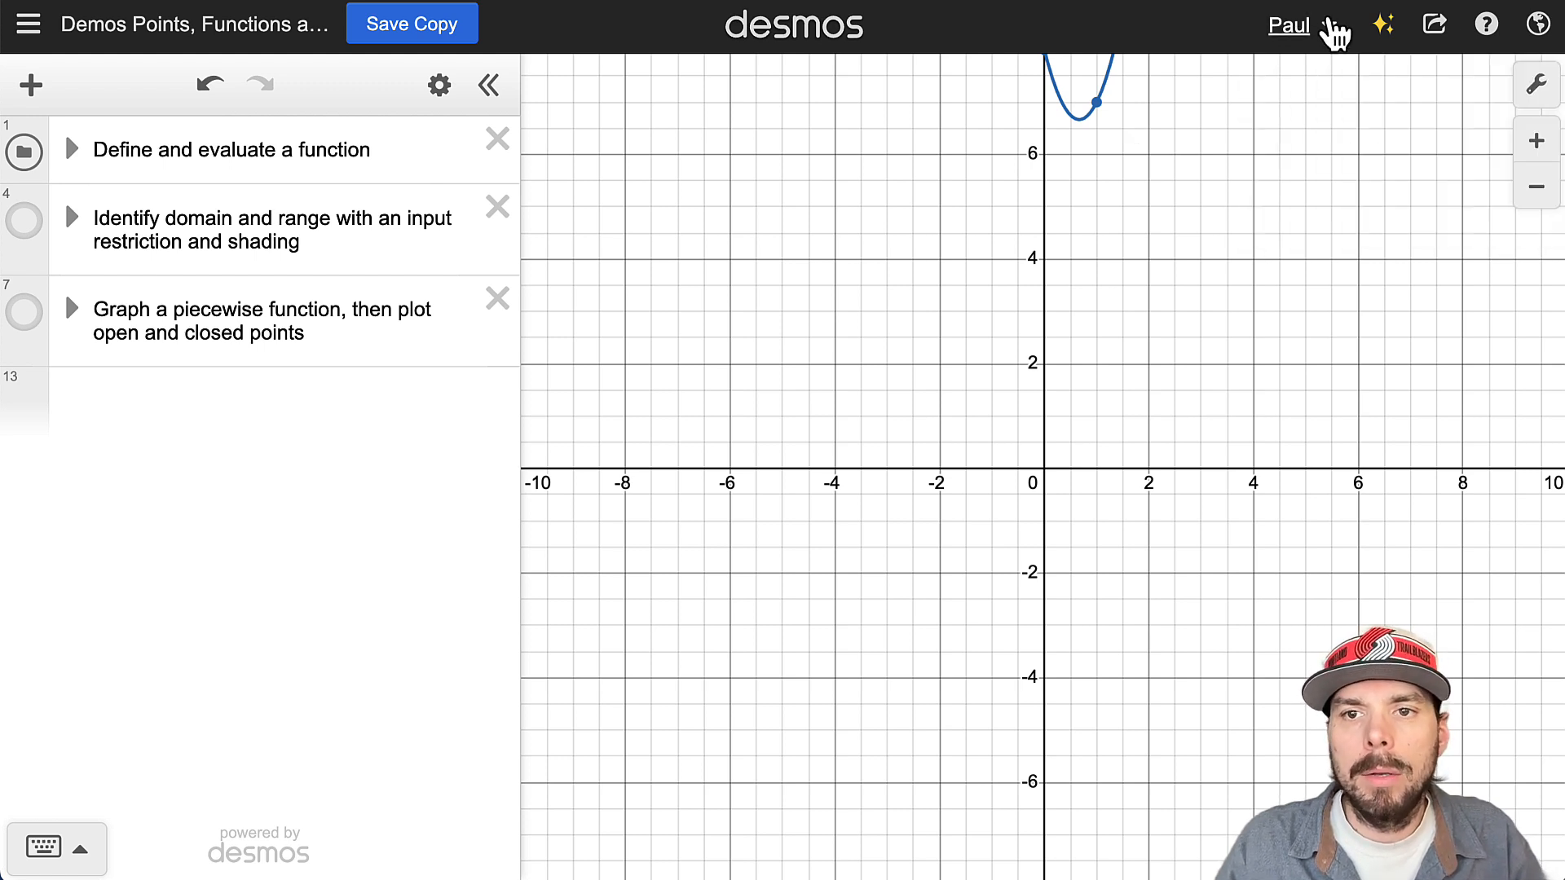
{"action": "left_click", "coordinate": [392, 35]}
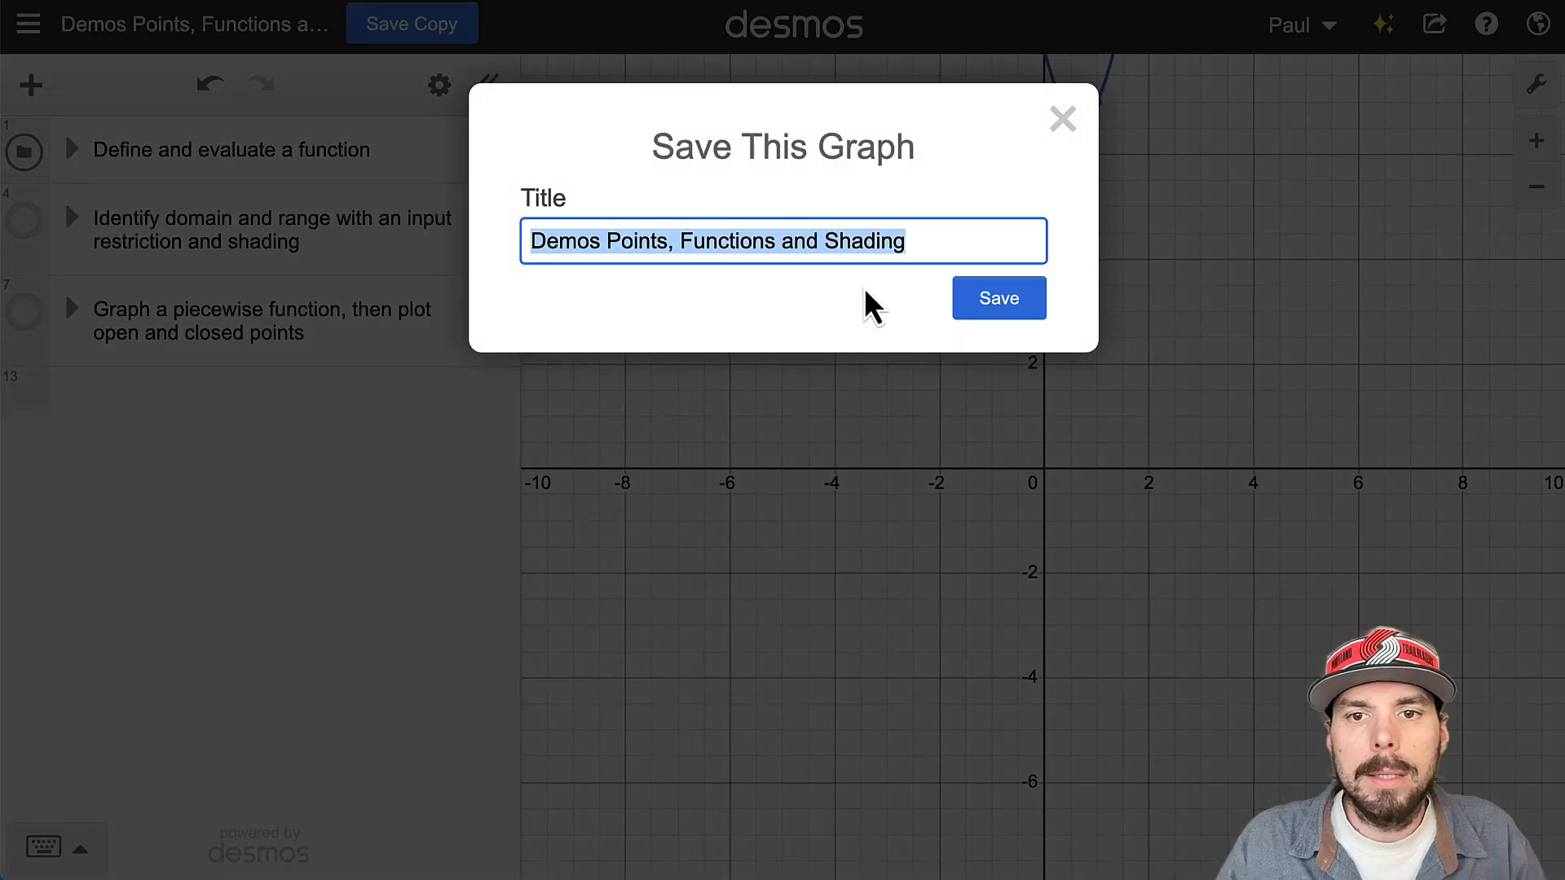
{"action": "left_click", "coordinate": [1063, 121]}
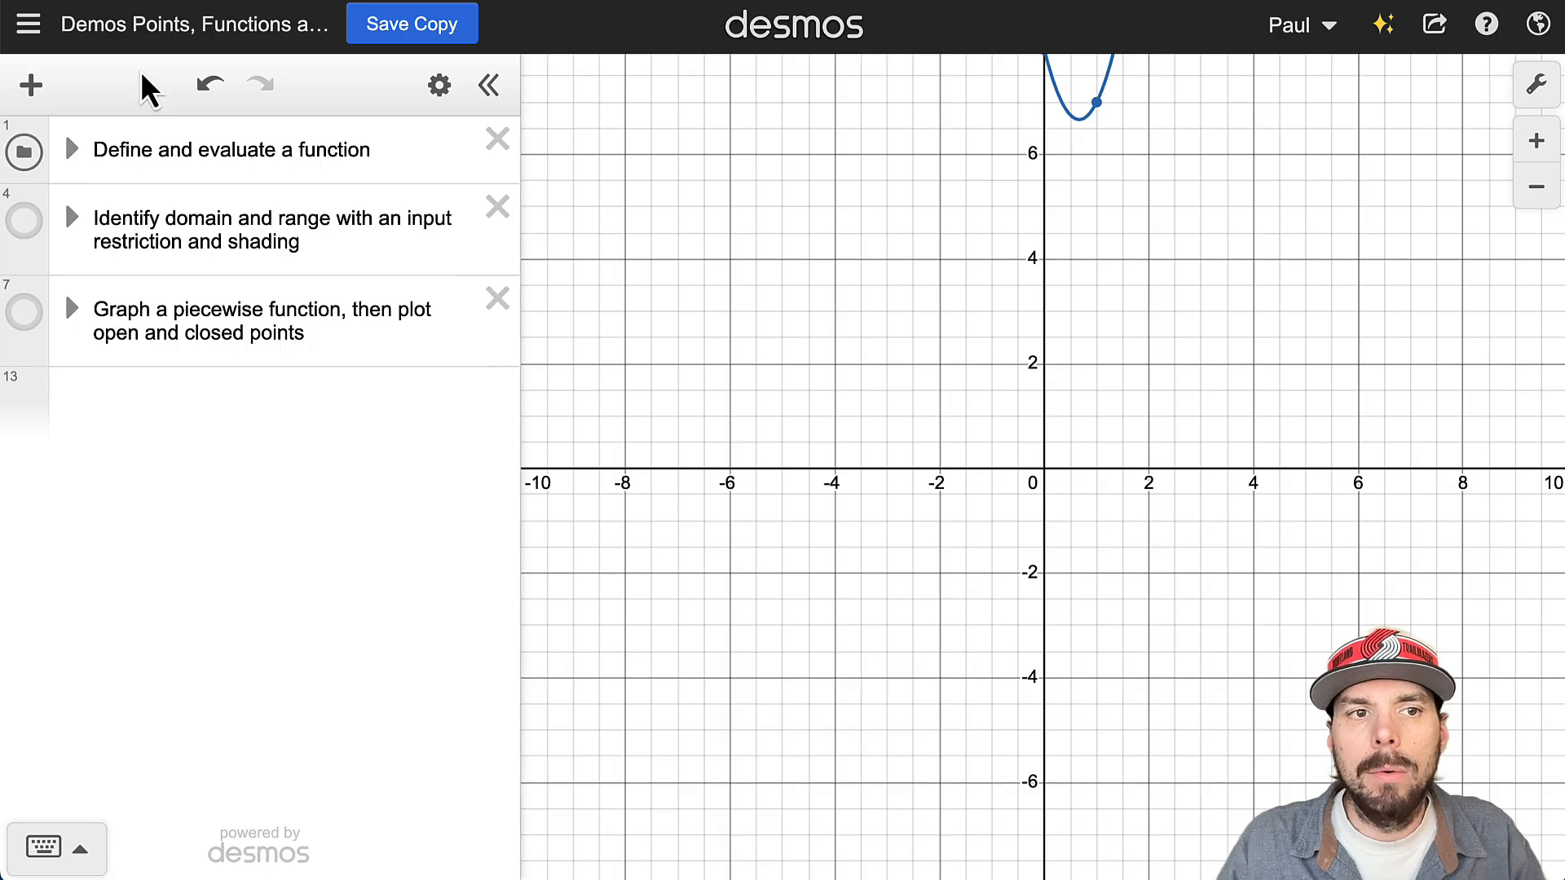
Step: View the list of saved graphs and close it again
{"action": "left_click", "coordinate": [30, 26]}
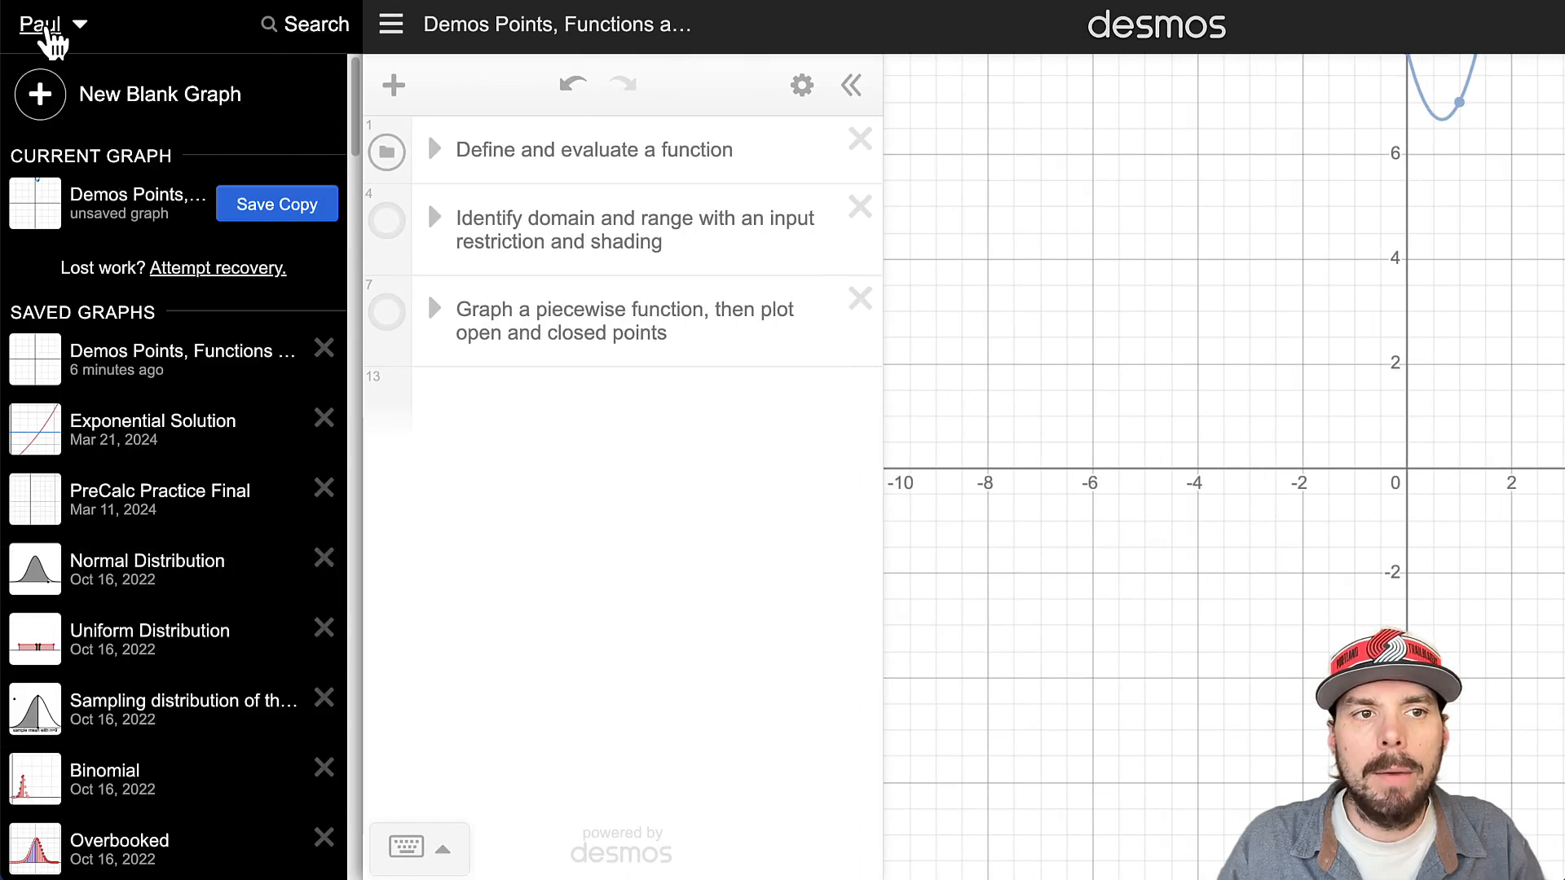
{"action": "left_click", "coordinate": [390, 26]}
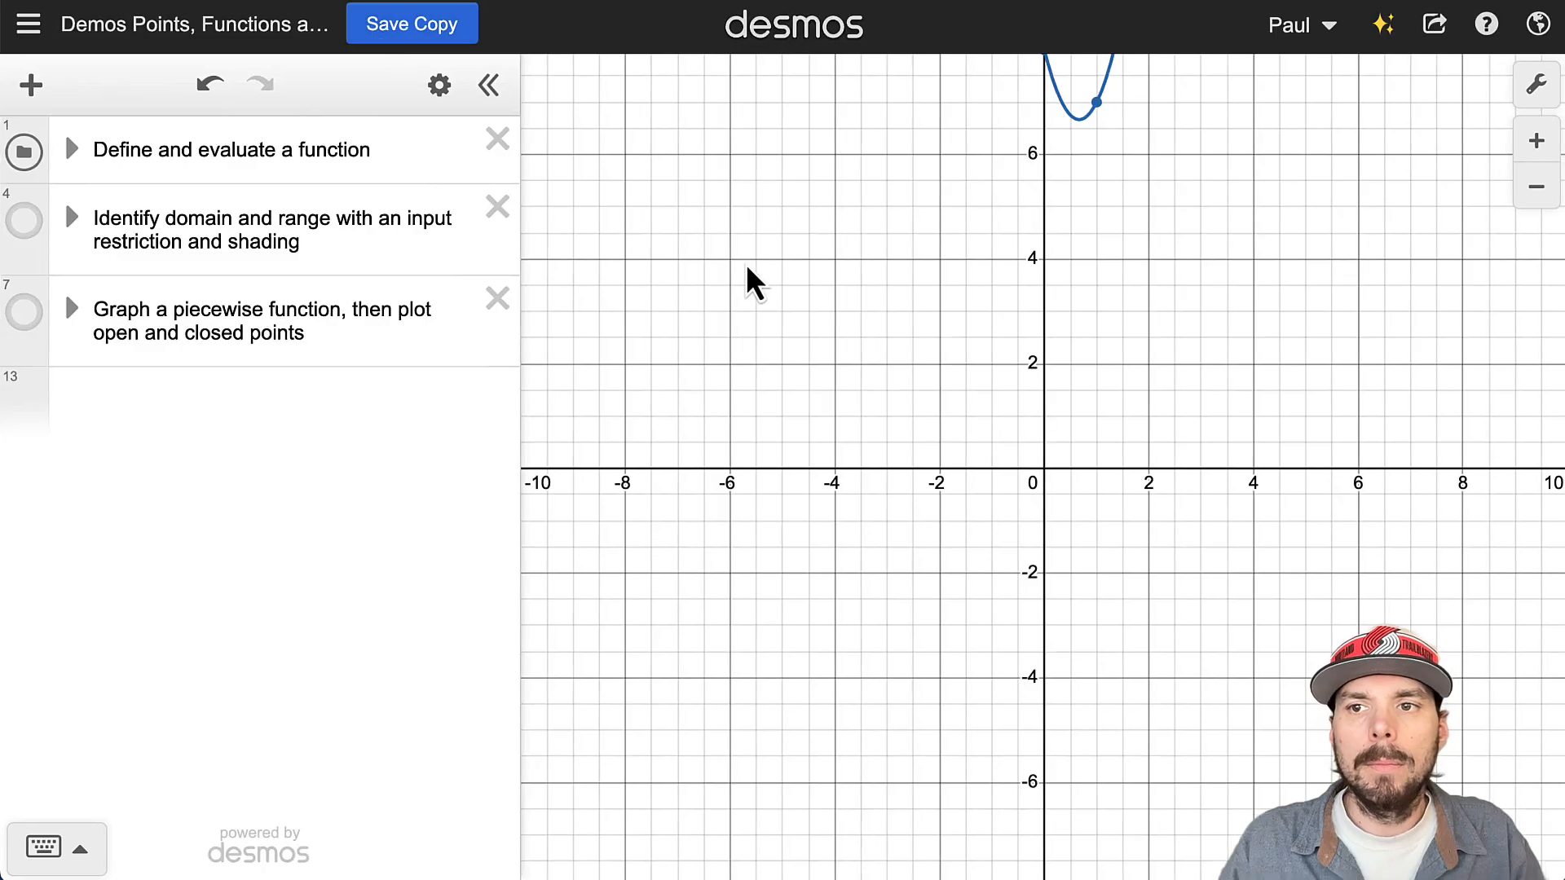
Step: Generate the graph's share link for the default view and again for a zoomed-out view
{"action": "left_click", "coordinate": [1433, 37]}
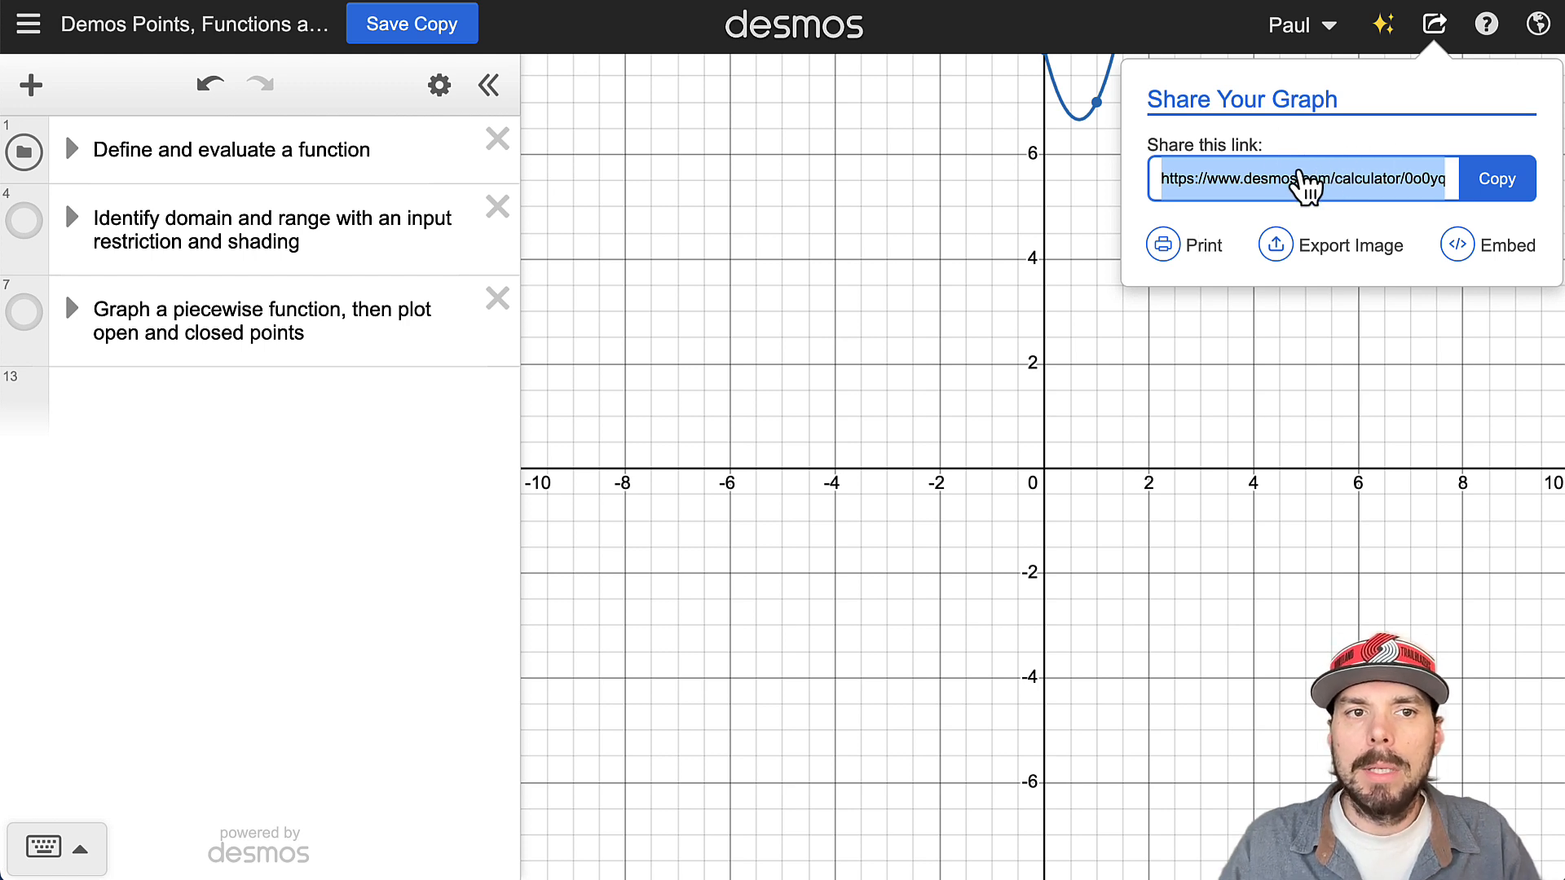
{"action": "left_click", "coordinate": [400, 1]}
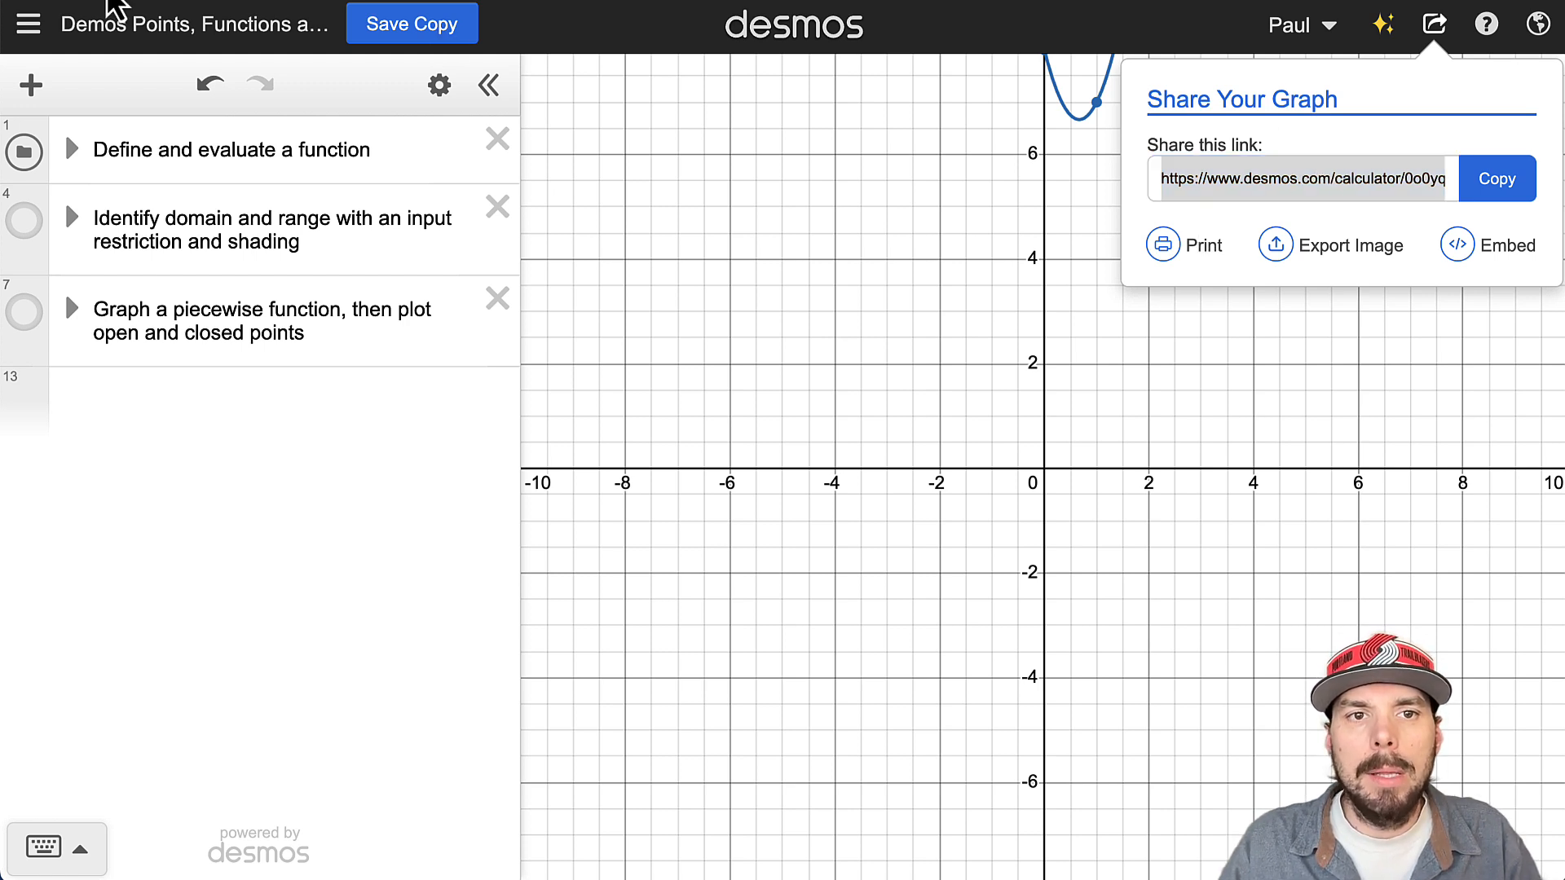
{"action": "left_click", "coordinate": [1438, 33]}
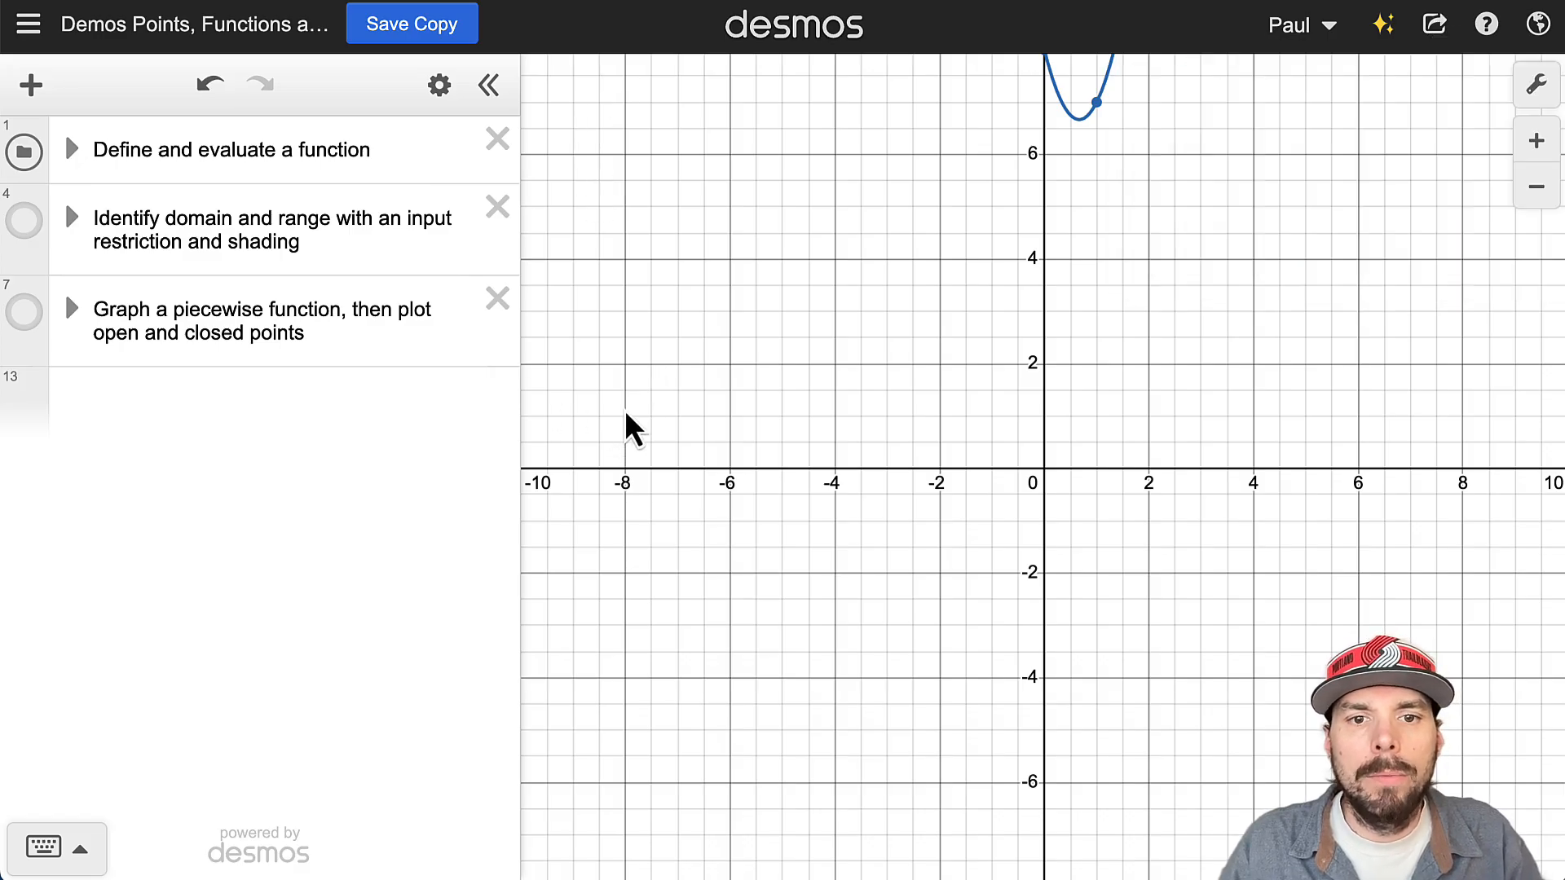
{"action": "scroll", "coordinate": [721, 448], "scroll_direction": "down", "scroll_amount": 5}
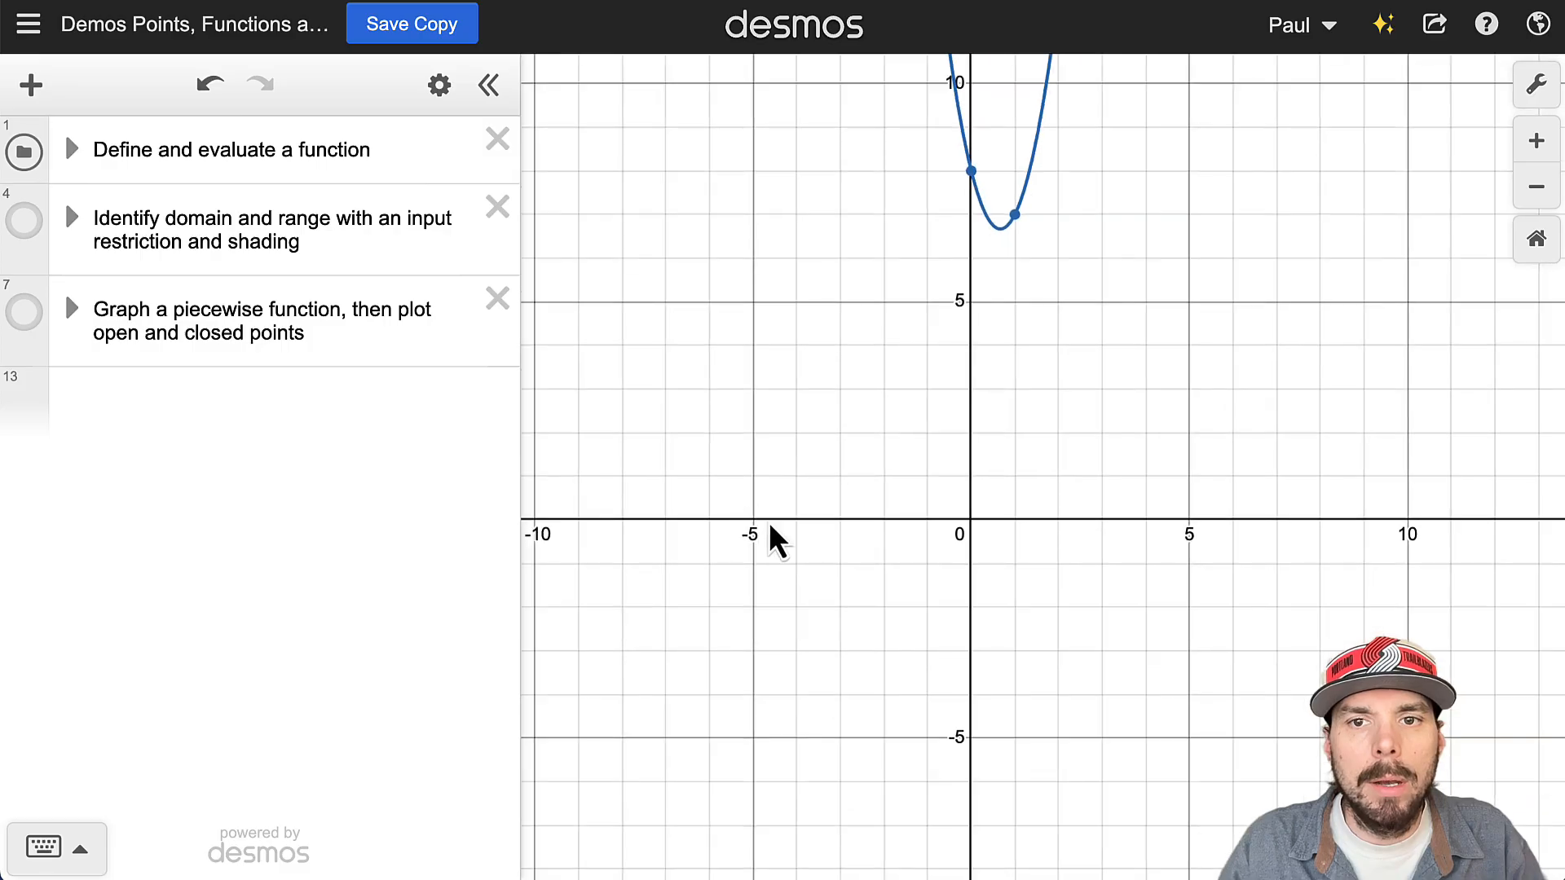
{"action": "left_click", "coordinate": [1435, 26]}
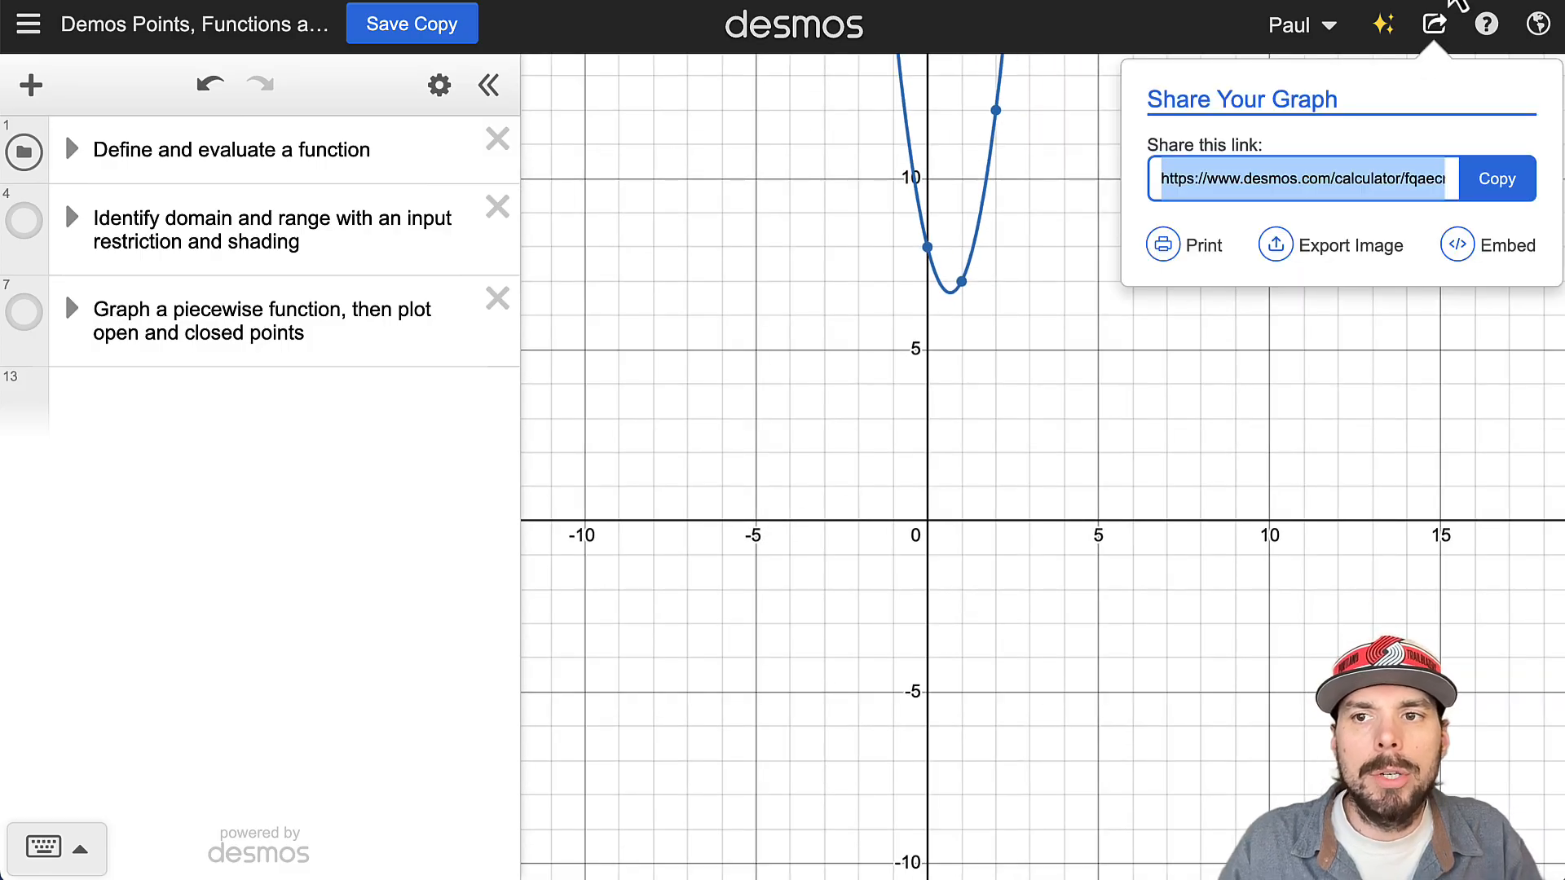
{"action": "left_click", "coordinate": [1436, 26]}
Step: Hide the graphs of the "Define and evaluate a function" folder
{"action": "left_click_drag", "start_coordinate": [1063, 360], "coordinate": [1074, 648]}
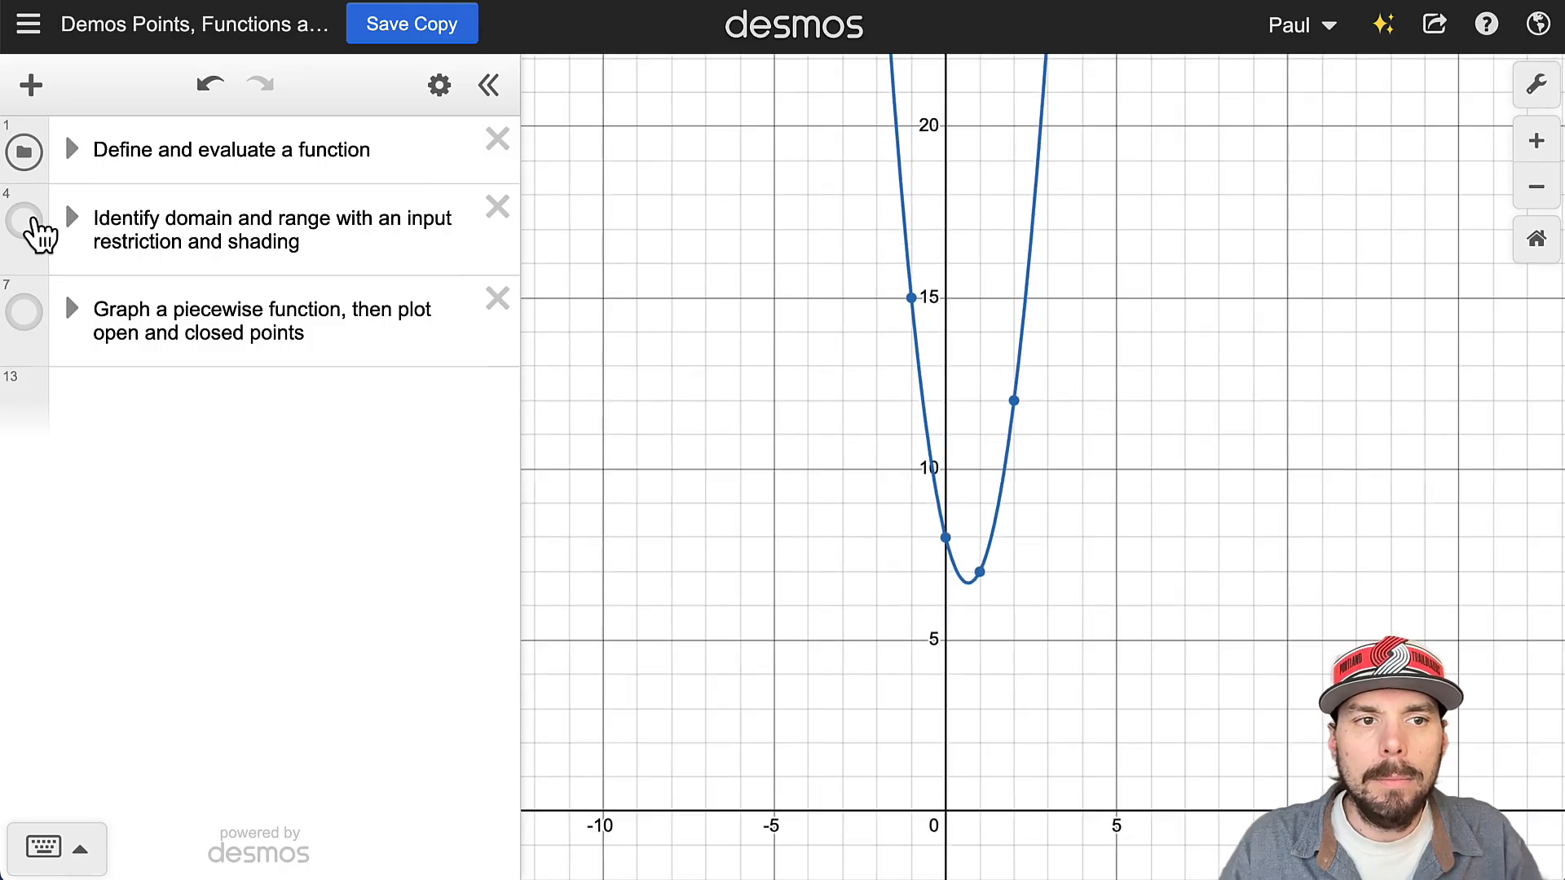
{"action": "left_click", "coordinate": [25, 150]}
{"action": "left_click", "coordinate": [26, 155]}
{"action": "left_click", "coordinate": [25, 155]}
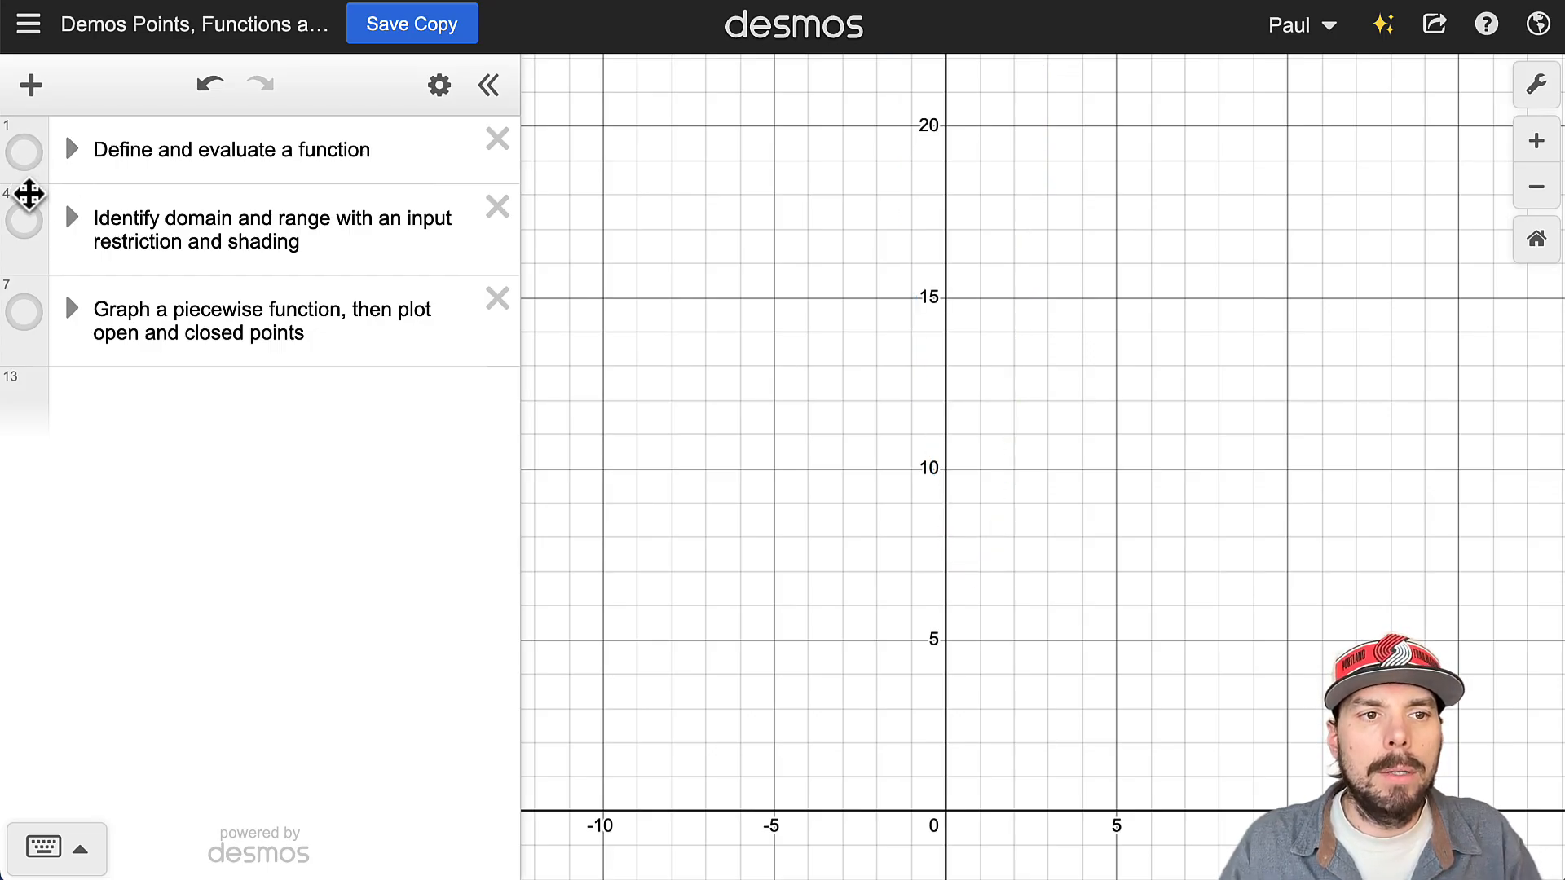
Step: Show the domain and range folder's graphs and hide them again, at both the current and a wider zoom
{"action": "left_click", "coordinate": [26, 225]}
{"action": "left_click", "coordinate": [24, 222]}
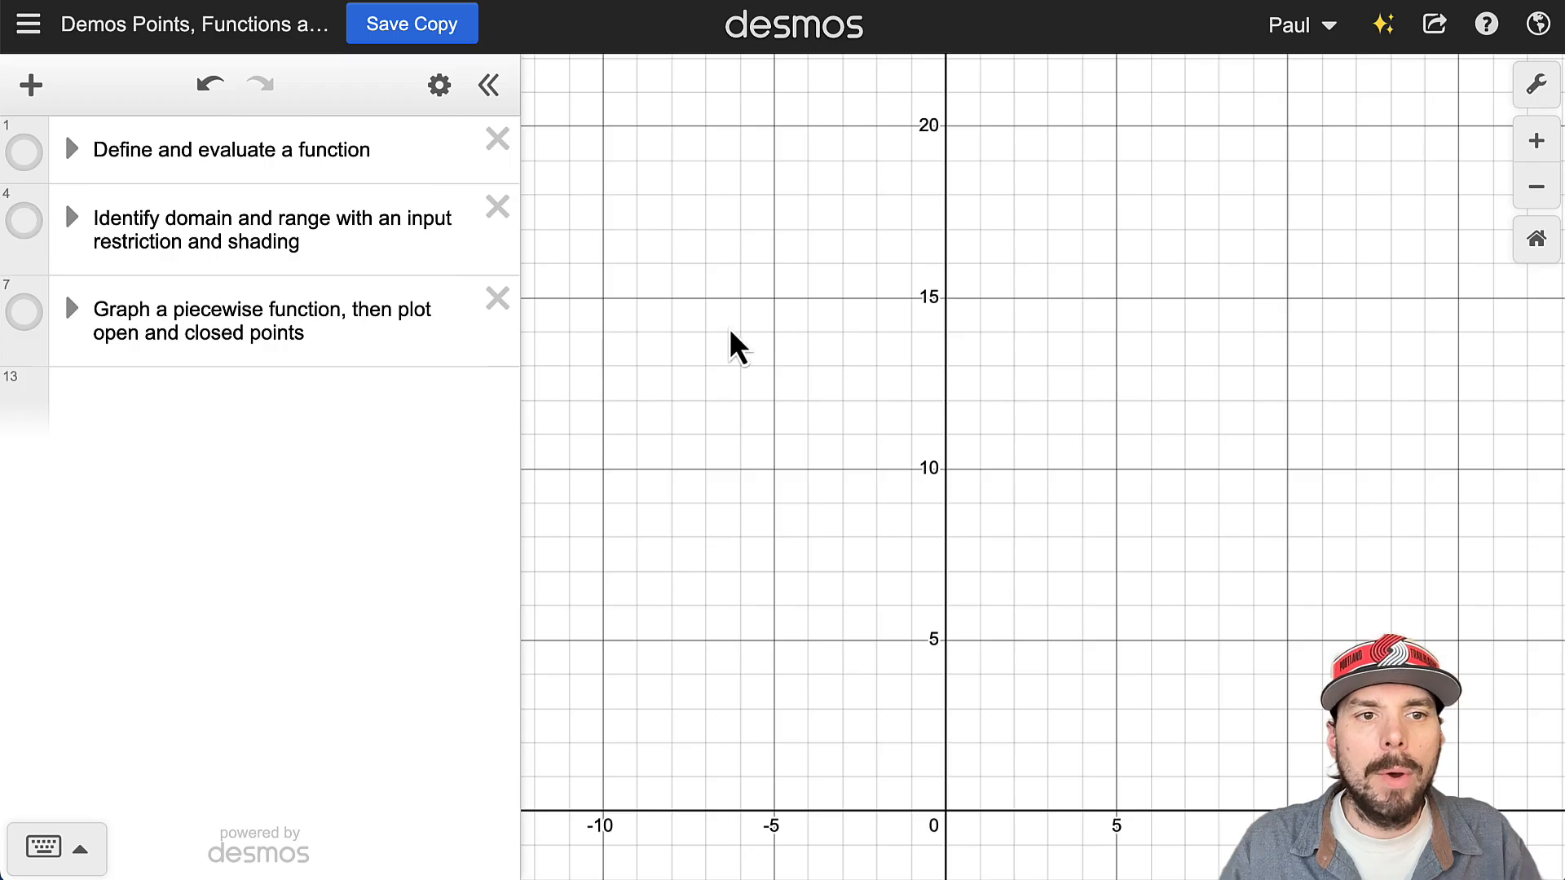
{"action": "scroll", "coordinate": [1003, 432], "scroll_direction": "down", "scroll_amount": 10}
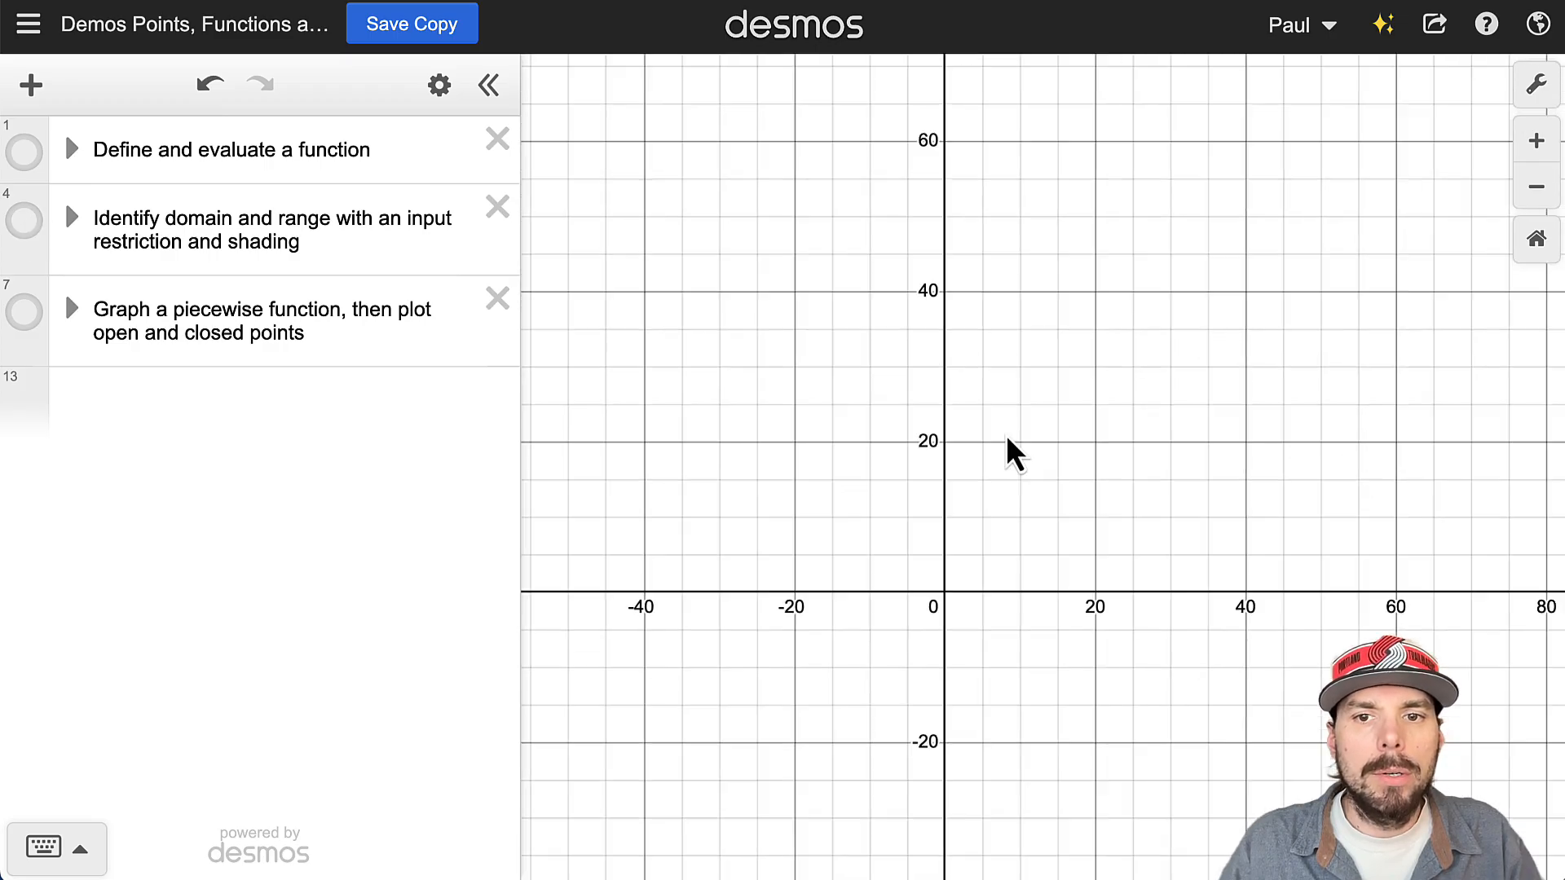
{"action": "left_click_drag", "start_coordinate": [1006, 434], "coordinate": [947, 565]}
{"action": "left_click", "coordinate": [23, 222]}
{"action": "left_click", "coordinate": [23, 221]}
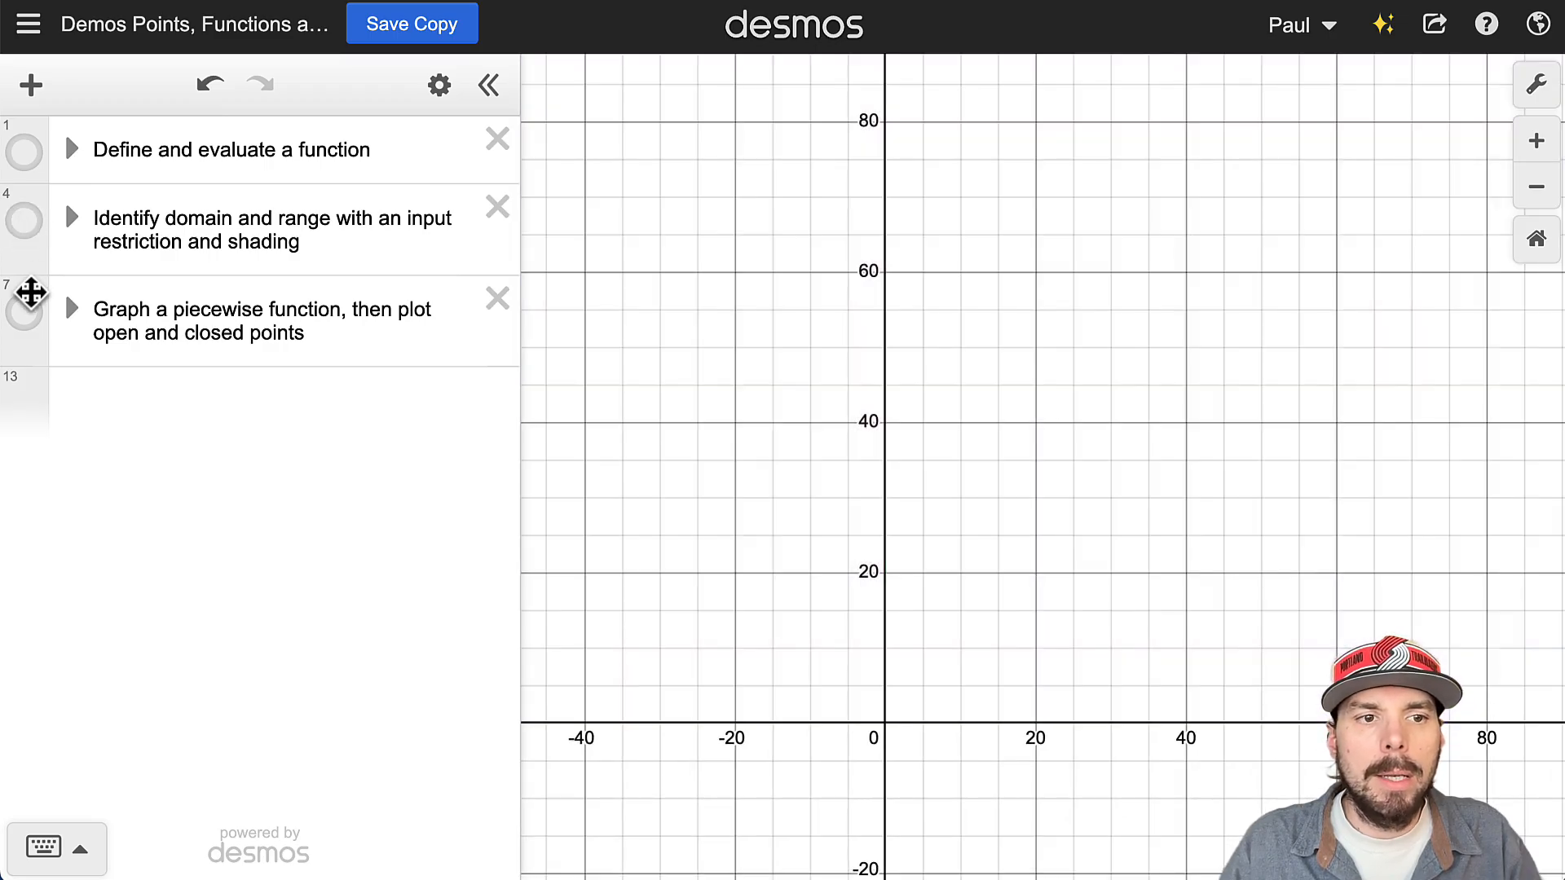
Step: Show the piecewise function folder's graph with its open point and intercept labels in the default view
{"action": "left_click", "coordinate": [24, 312]}
{"action": "left_click", "coordinate": [24, 313]}
{"action": "left_click", "coordinate": [24, 312]}
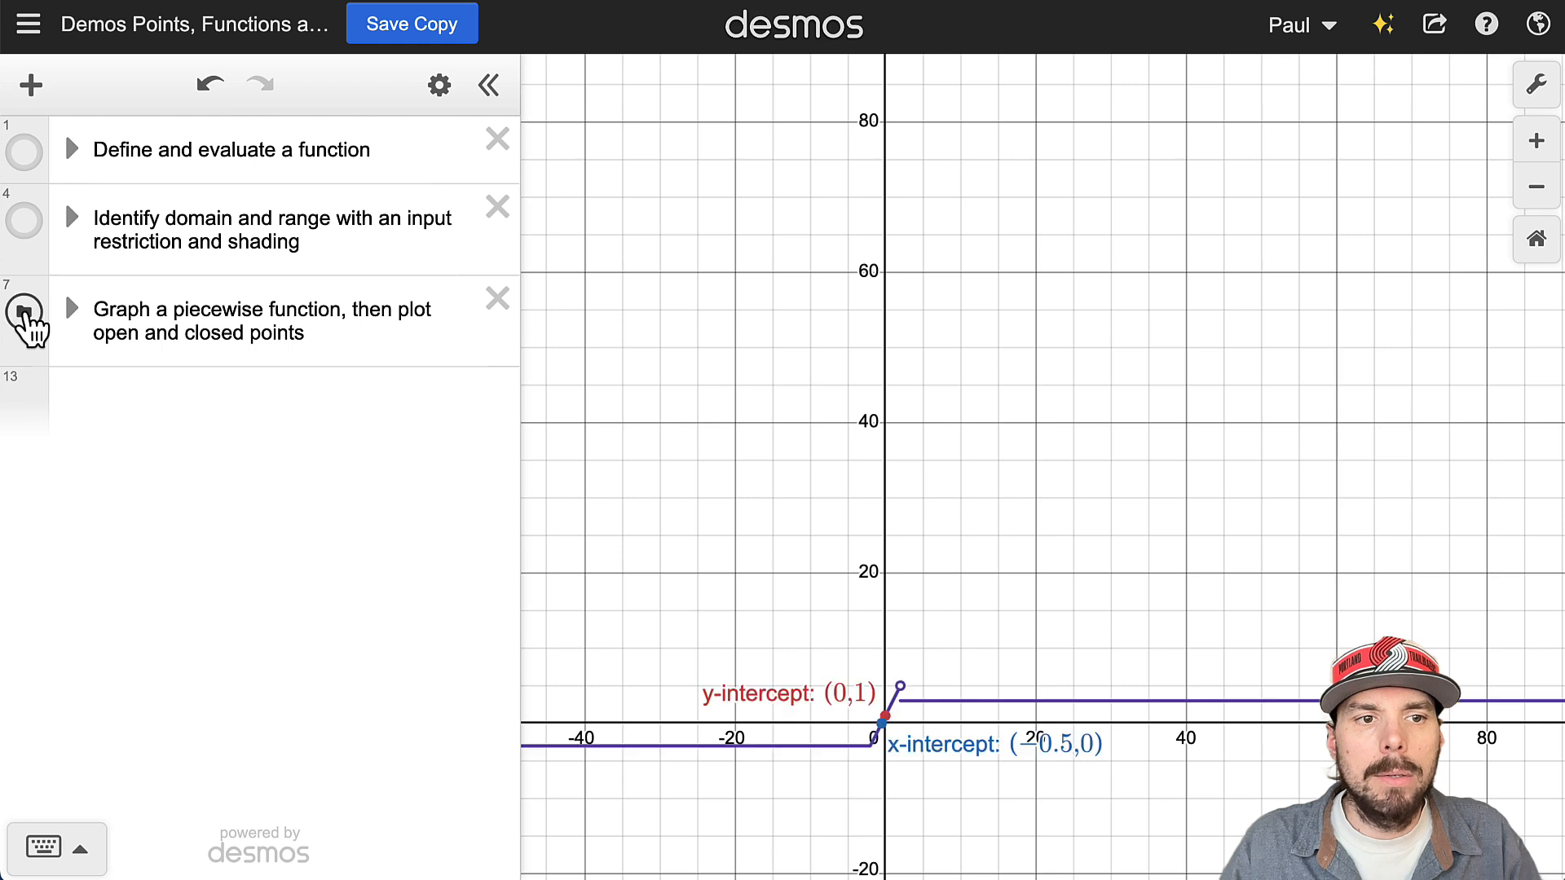
{"action": "left_click", "coordinate": [1538, 239]}
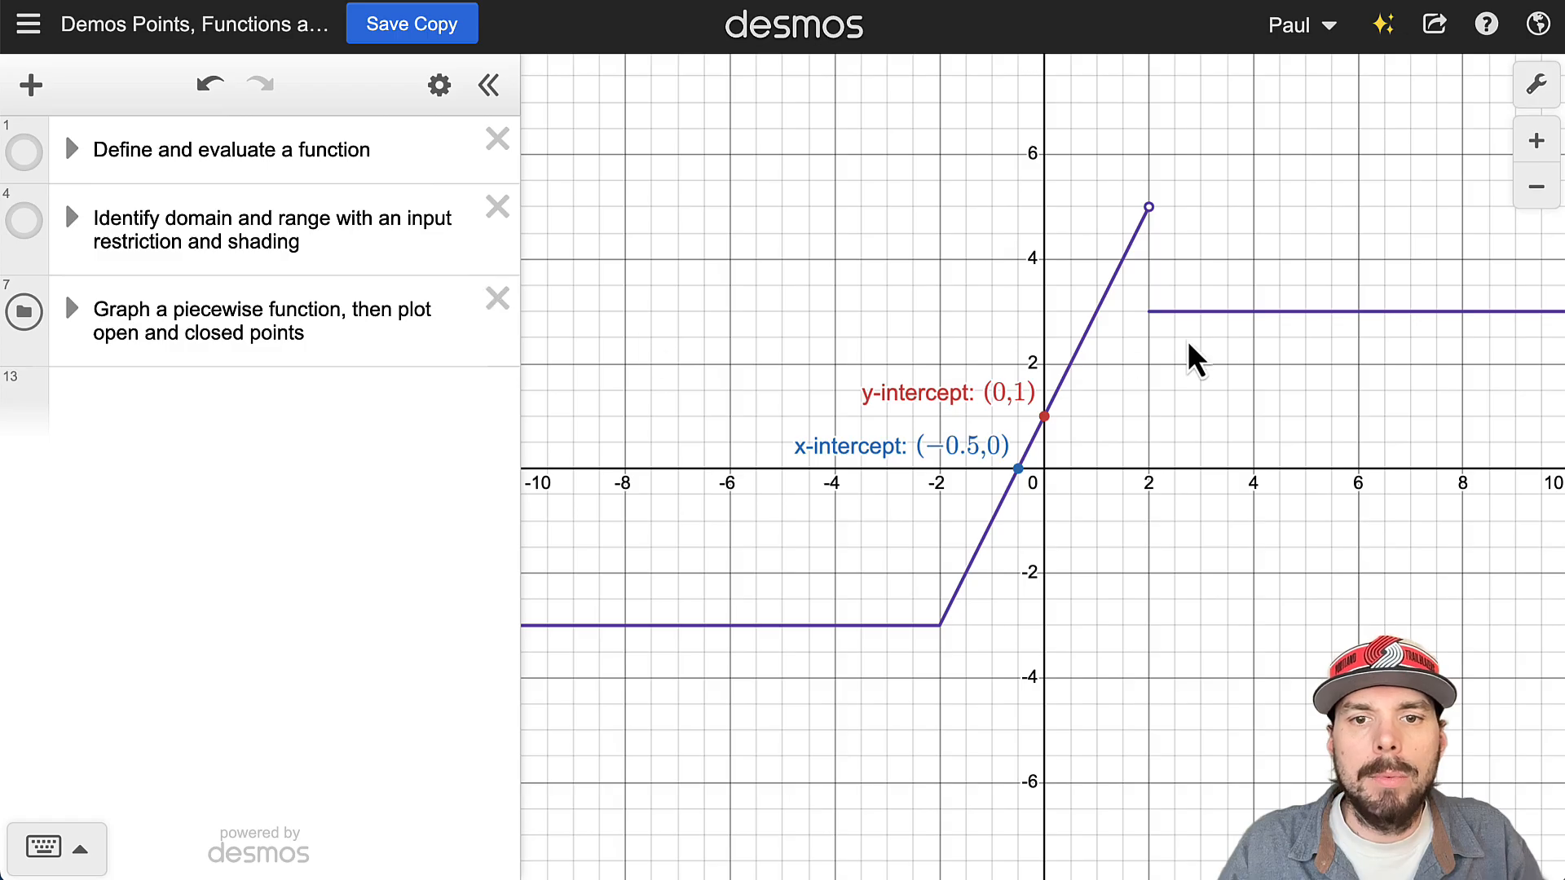
Step: Show the domain and range folder's graphs and hide the piecewise function folder
{"action": "left_click", "coordinate": [24, 220]}
{"action": "left_click", "coordinate": [23, 311]}
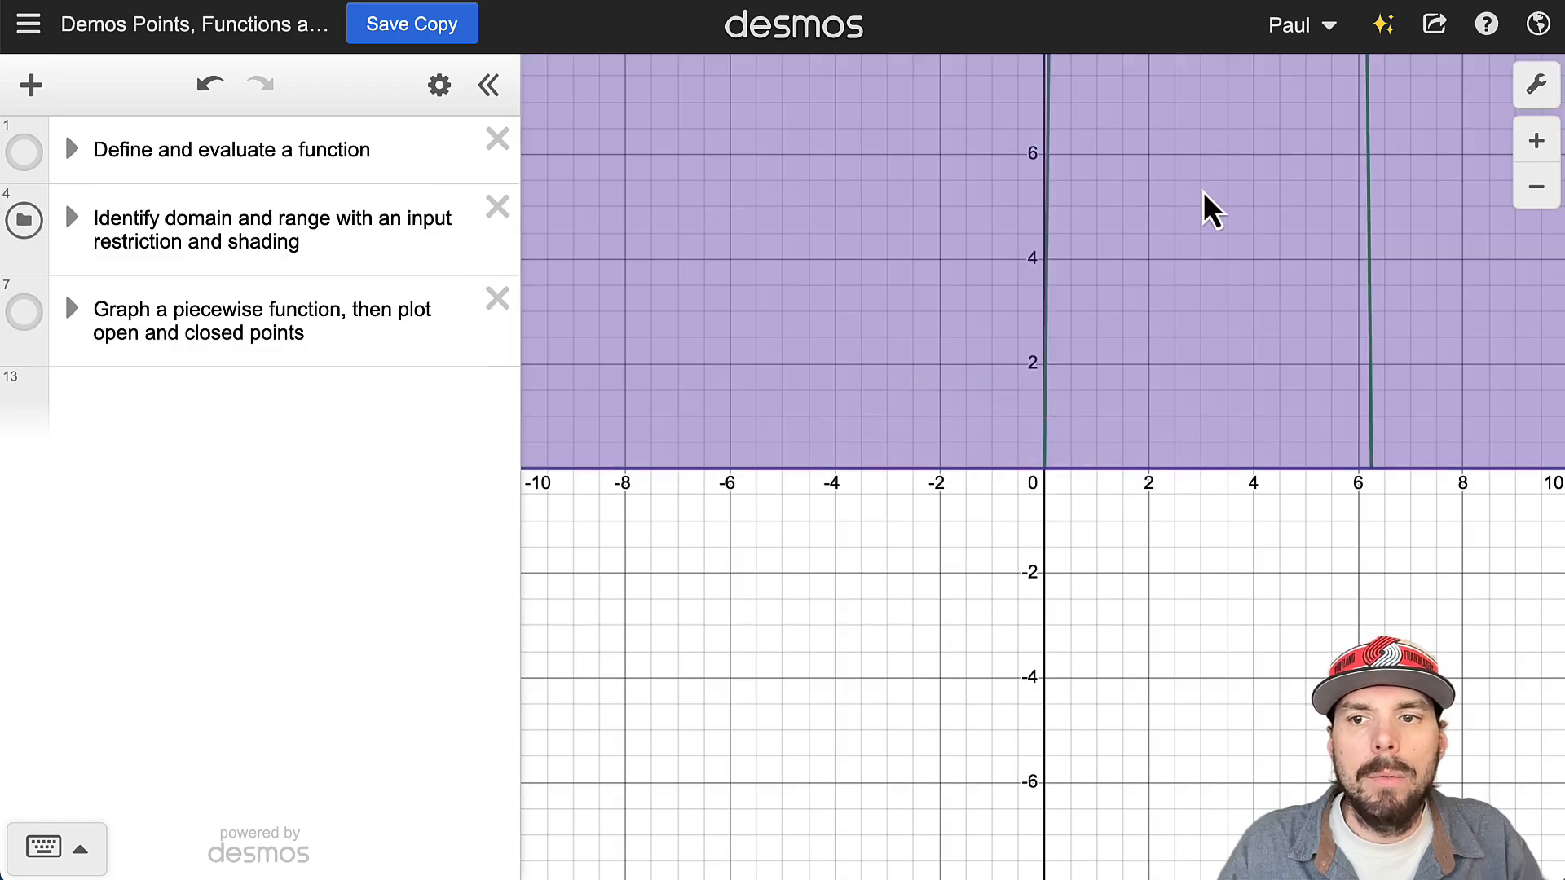
Step: Examine the restricted parabola and the shaded range band at wider zoom levels, from its base up to the vertex
{"action": "left_click", "coordinate": [1537, 187]}
{"action": "left_click", "coordinate": [1536, 187]}
{"action": "left_click", "coordinate": [1537, 187]}
{"action": "left_click_drag", "start_coordinate": [1284, 276], "coordinate": [1108, 548]}
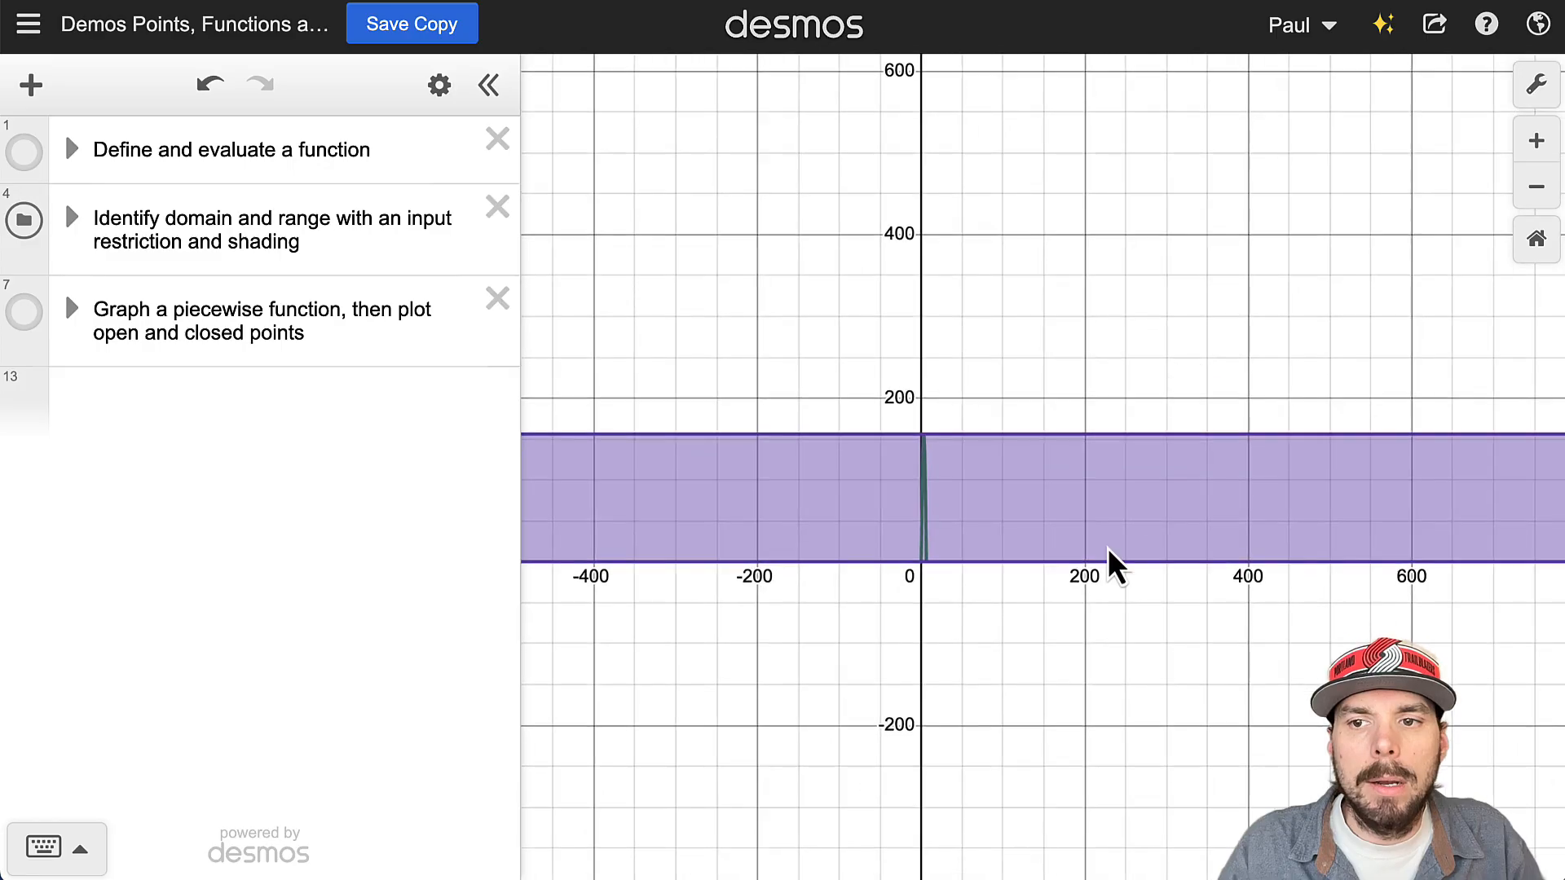
{"action": "left_click", "coordinate": [1537, 240]}
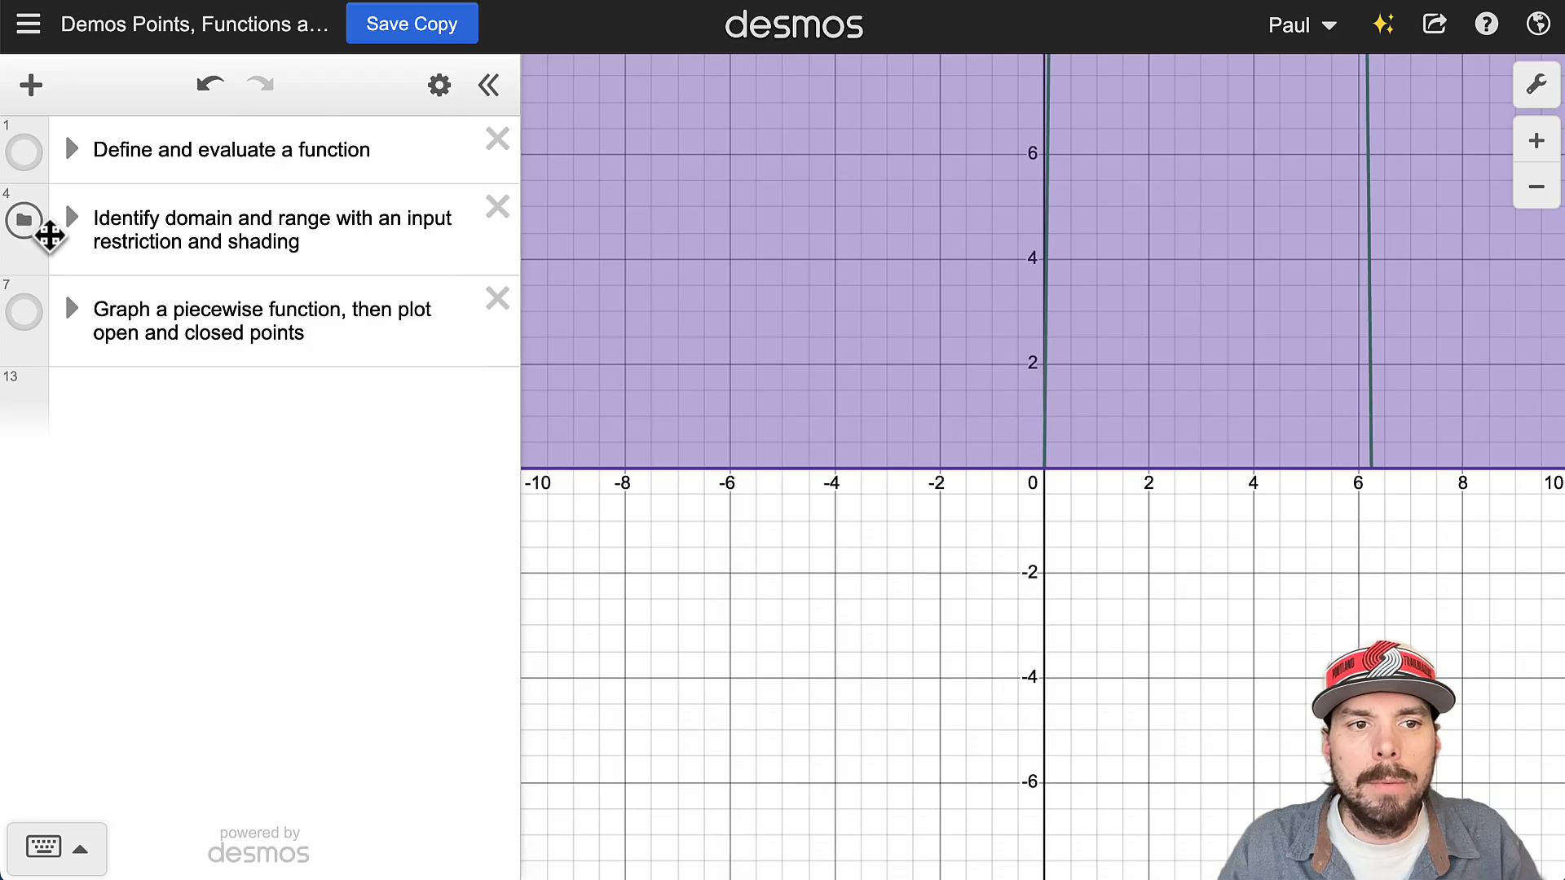
{"action": "scroll", "coordinate": [1076, 481], "scroll_direction": "down", "scroll_amount": 10}
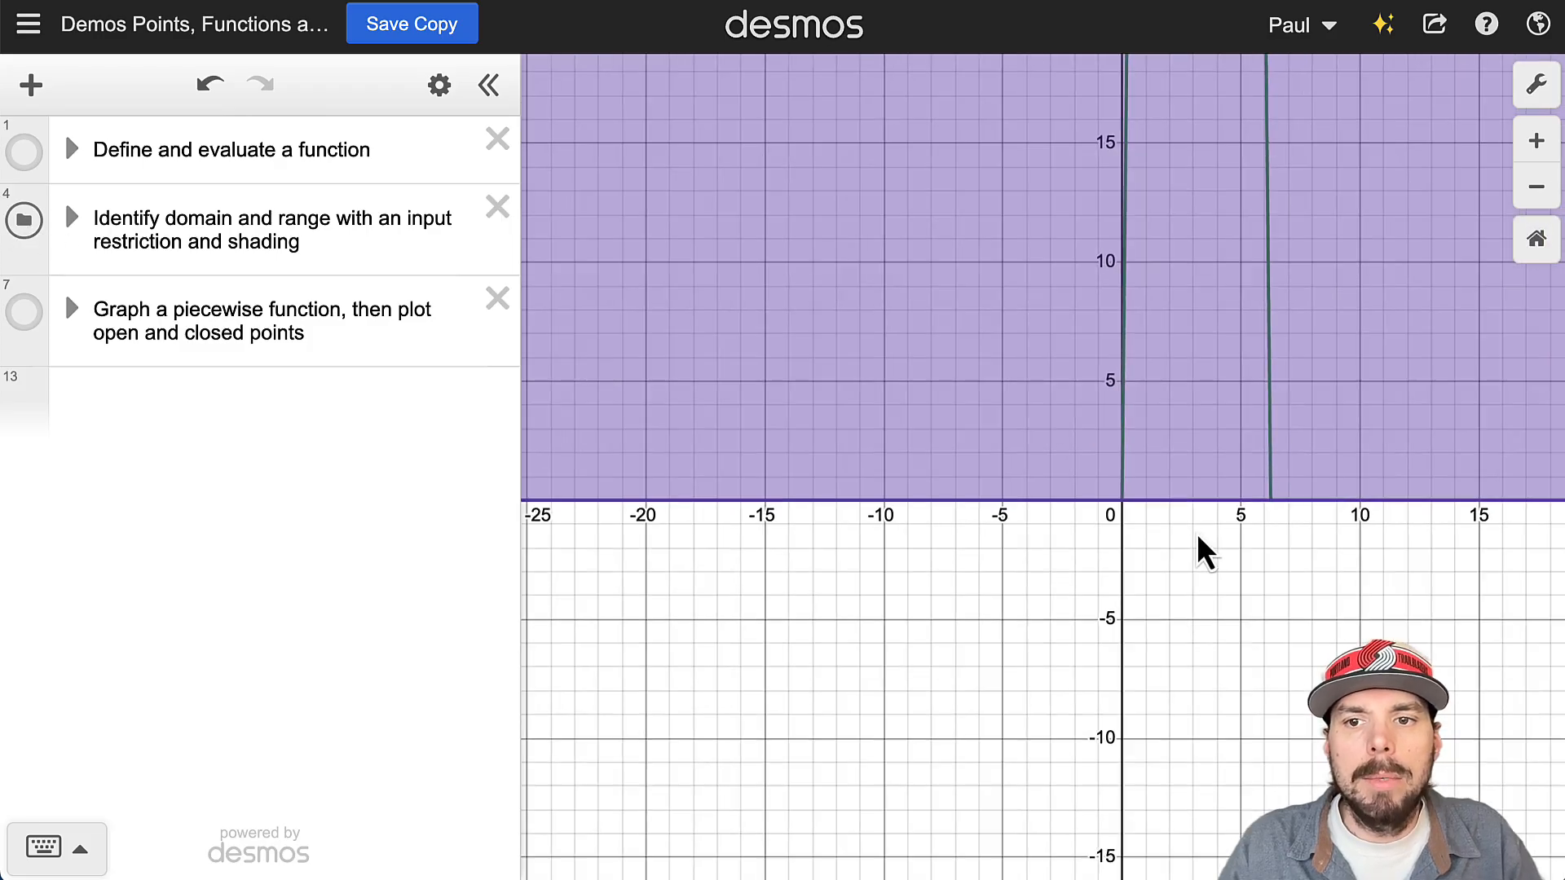
{"action": "scroll", "coordinate": [1141, 520], "scroll_direction": "down", "scroll_amount": 8}
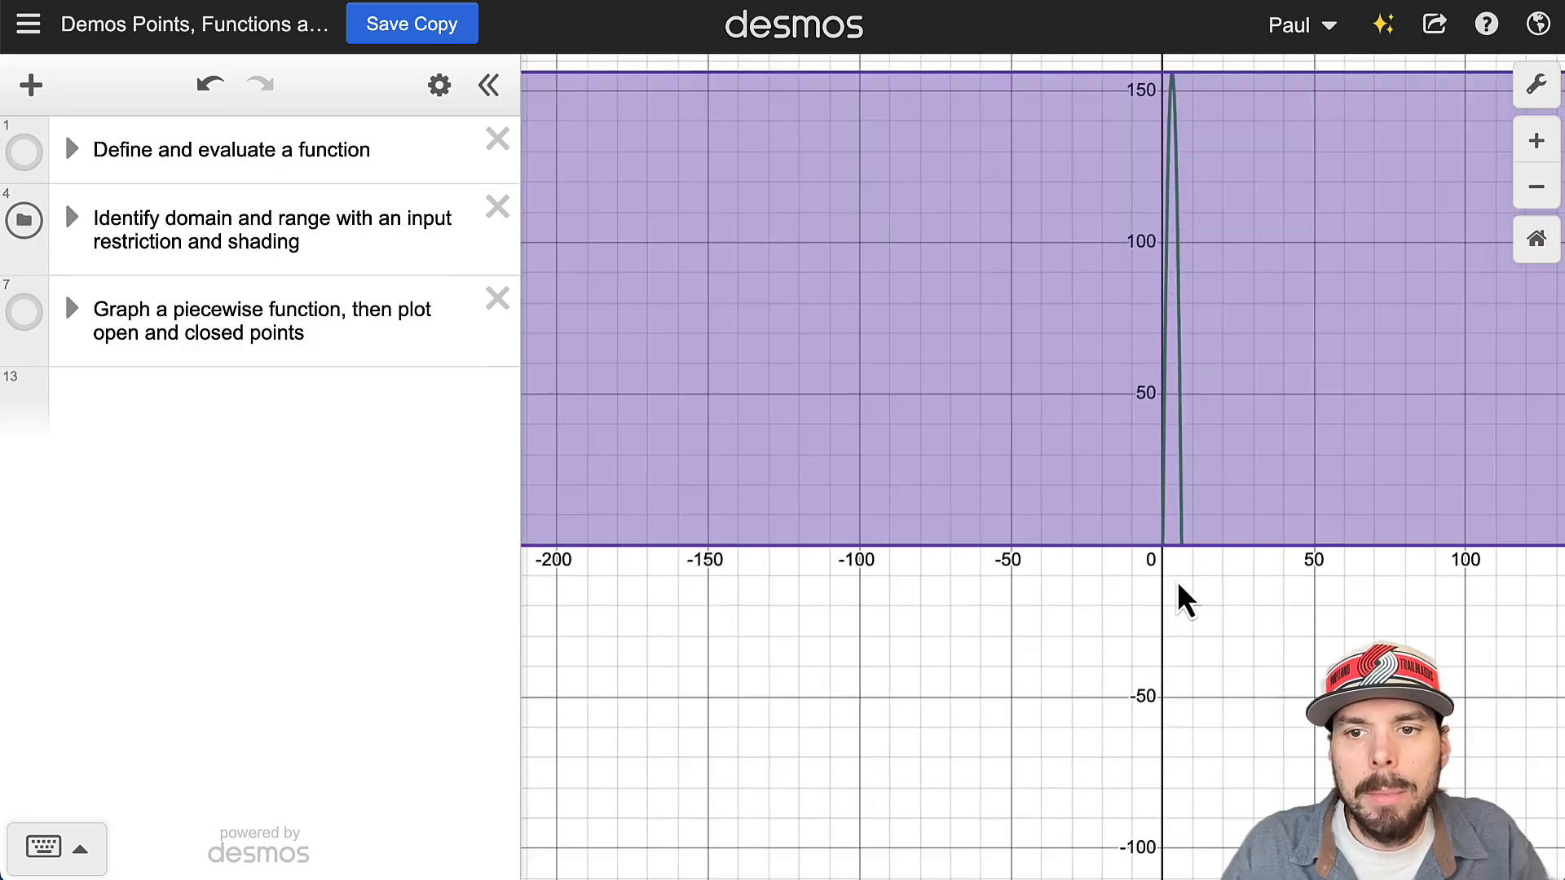
{"action": "left_click_drag", "start_coordinate": [1252, 419], "coordinate": [1151, 561]}
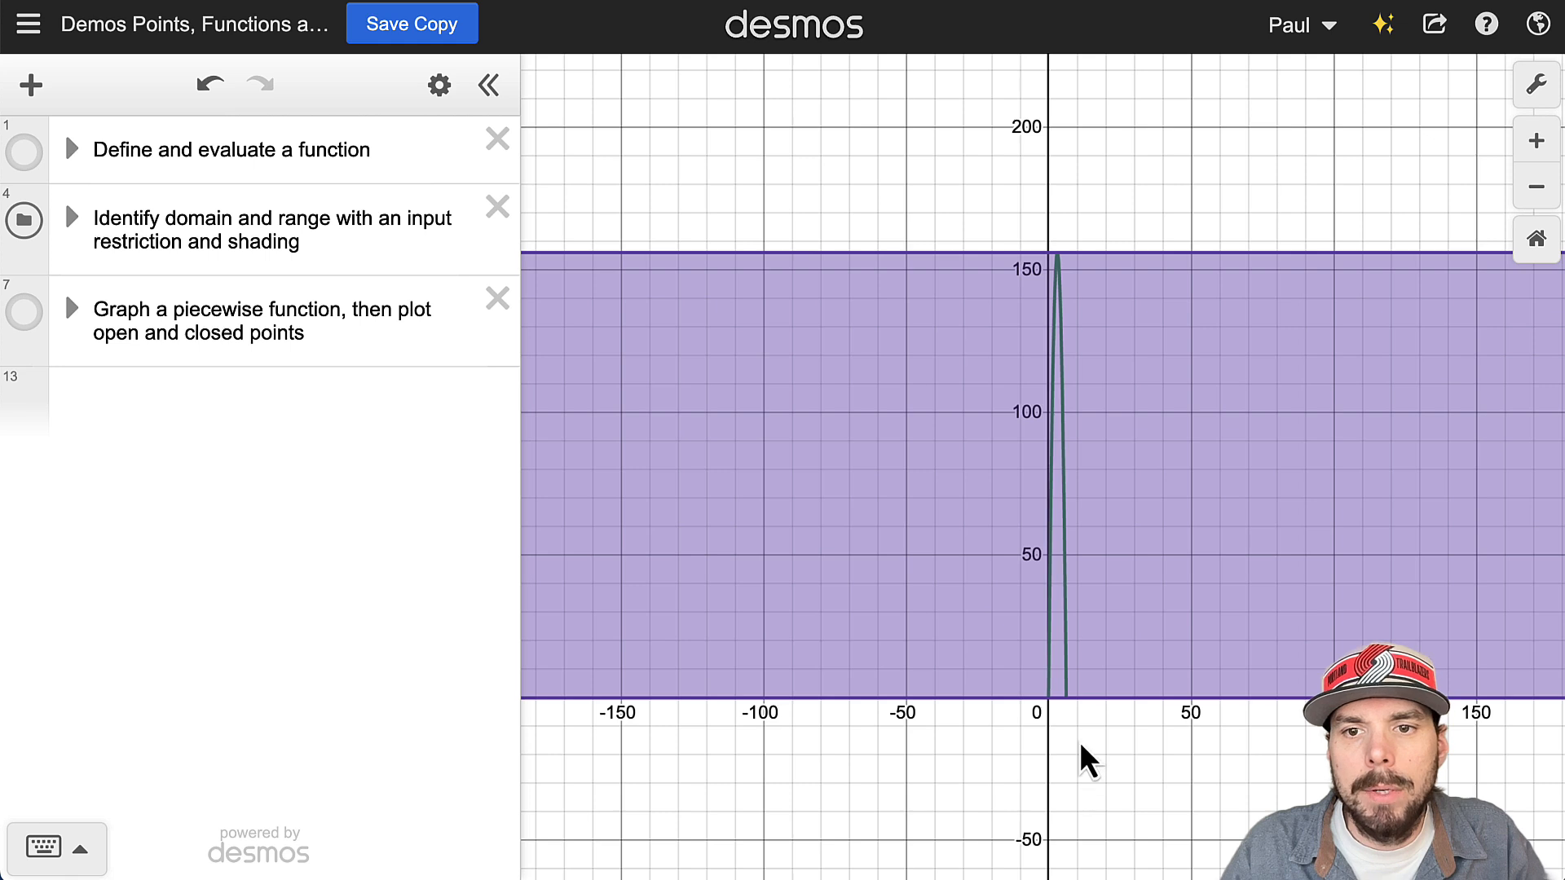
{"action": "scroll", "coordinate": [1093, 743], "scroll_direction": "up", "scroll_amount": 3}
{"action": "scroll", "coordinate": [1125, 685], "scroll_direction": "up", "scroll_amount": 2}
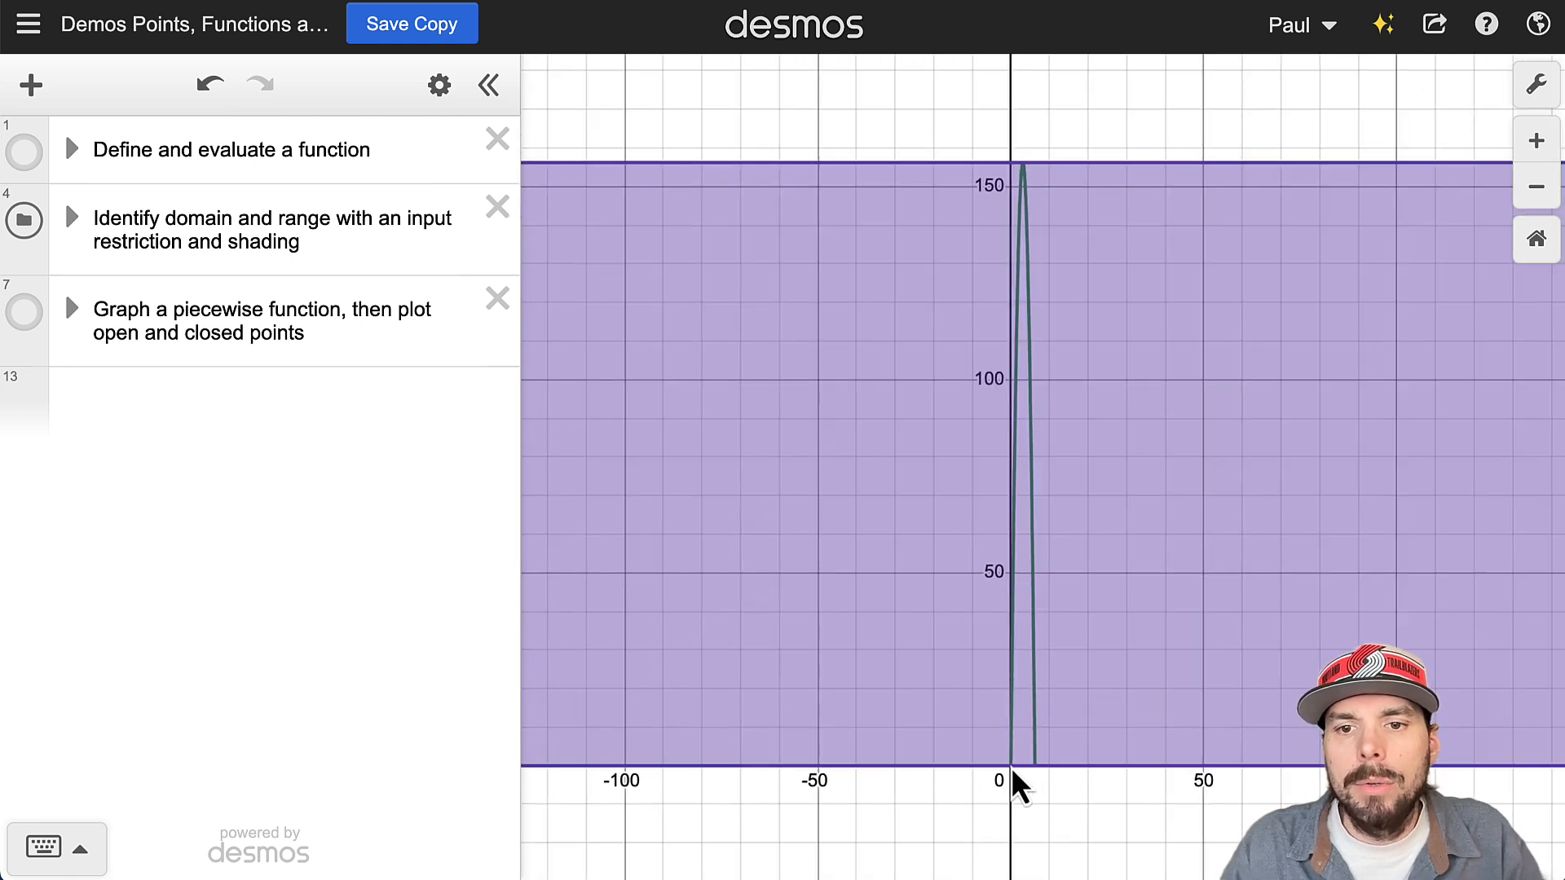
{"action": "scroll", "coordinate": [1143, 682], "scroll_direction": "up", "scroll_amount": 1}
{"action": "scroll", "coordinate": [1137, 705], "scroll_direction": "down", "scroll_amount": 2}
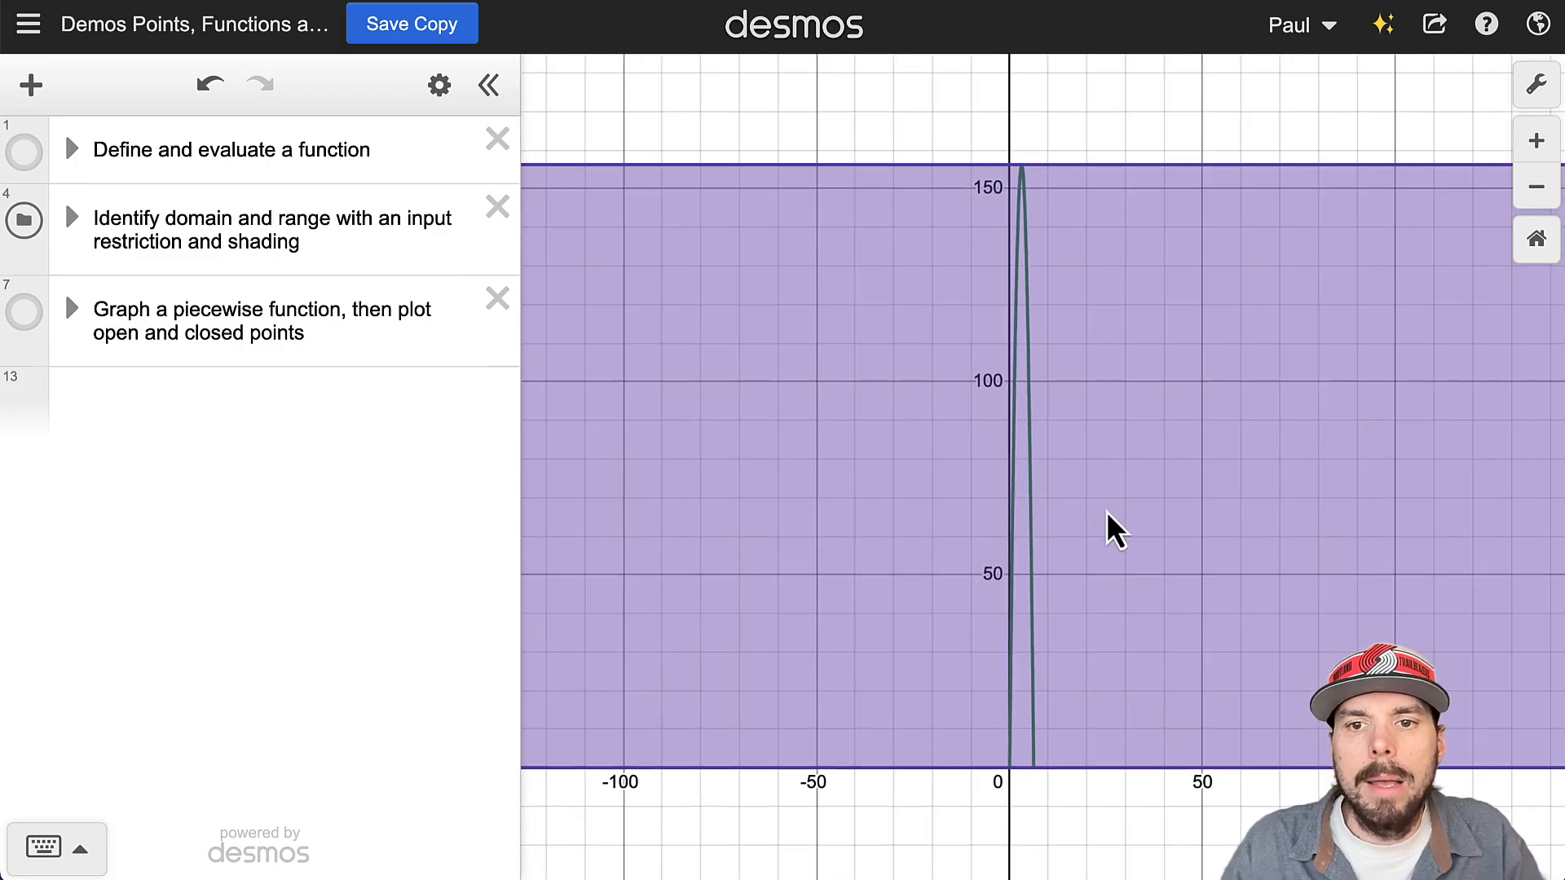
{"action": "scroll", "coordinate": [1125, 535], "scroll_direction": "up", "scroll_amount": 2}
{"action": "scroll", "coordinate": [1125, 570], "scroll_direction": "down", "scroll_amount": 2}
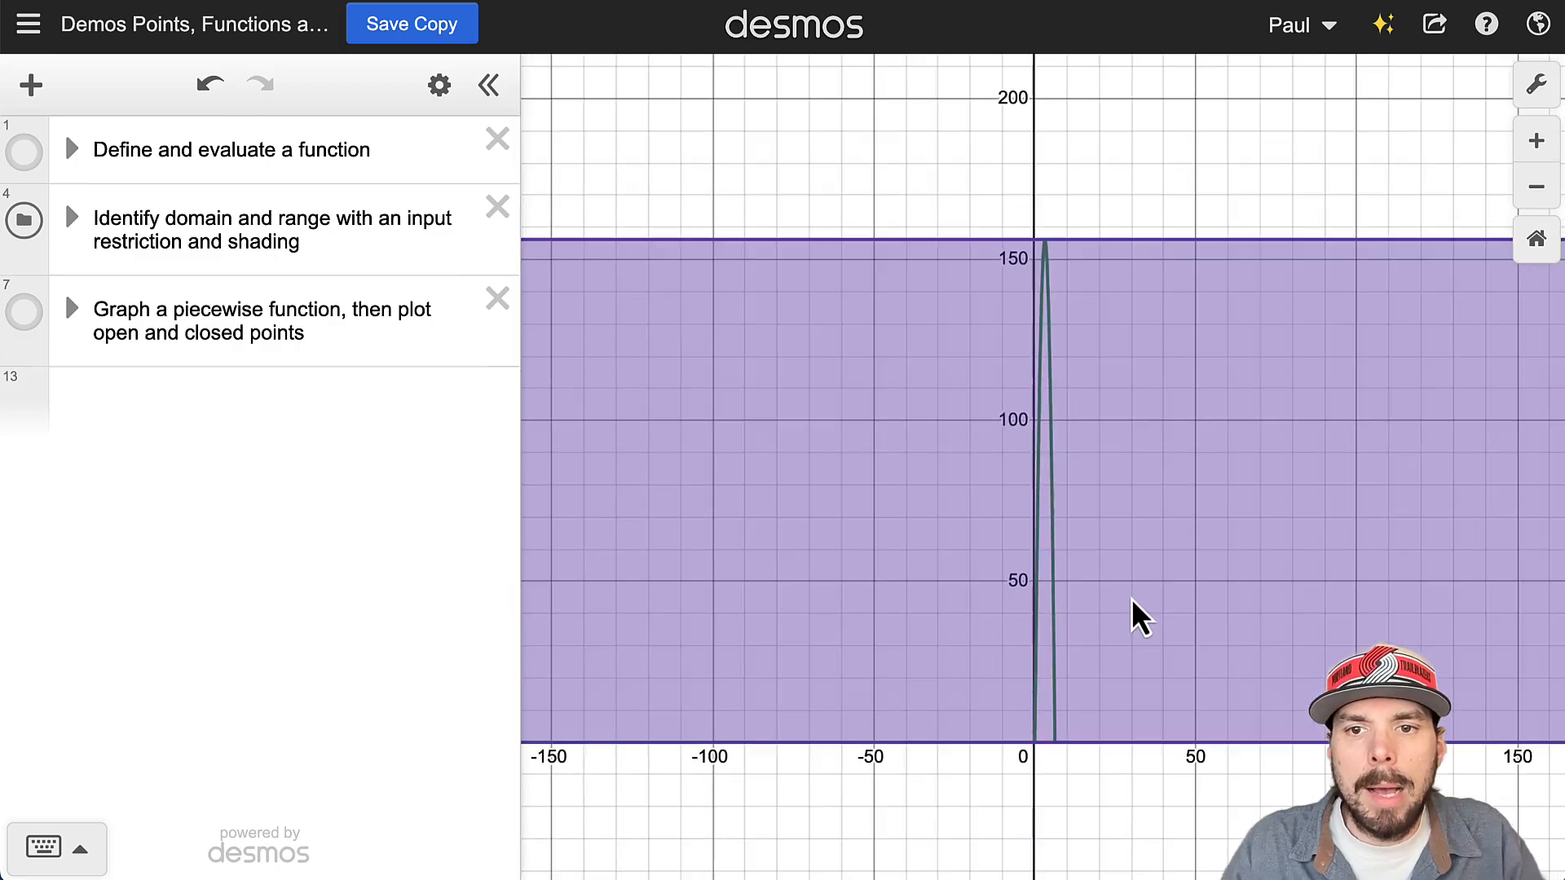
Step: Inspect the coordinates of the two points where the restricted parabola meets the x-axis
{"action": "scroll", "coordinate": [1132, 611], "scroll_direction": "up", "scroll_amount": 2}
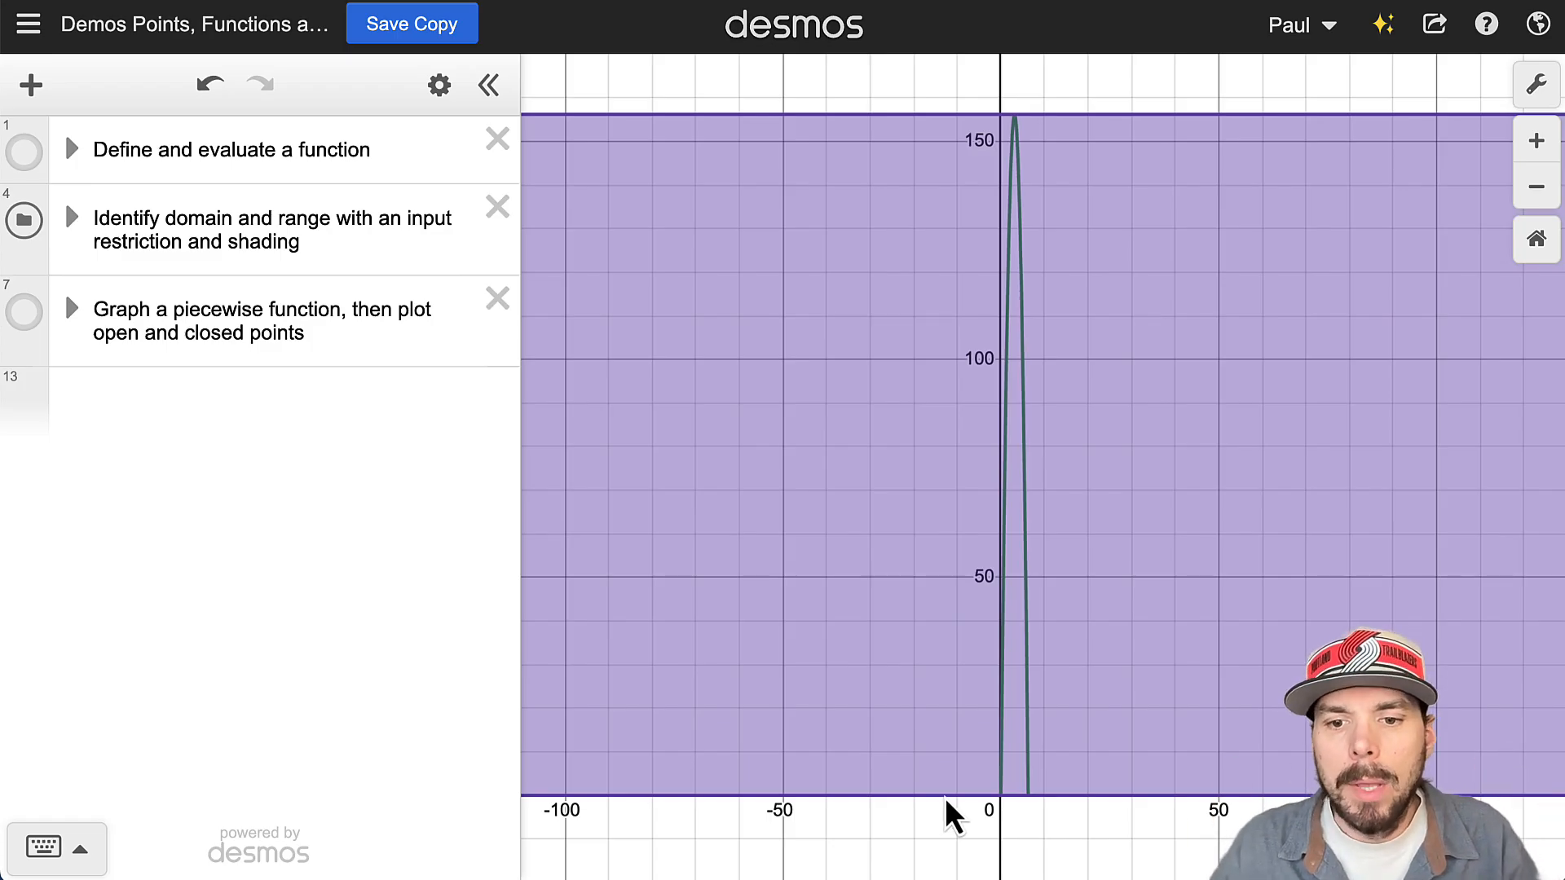
{"action": "left_click", "coordinate": [1030, 786]}
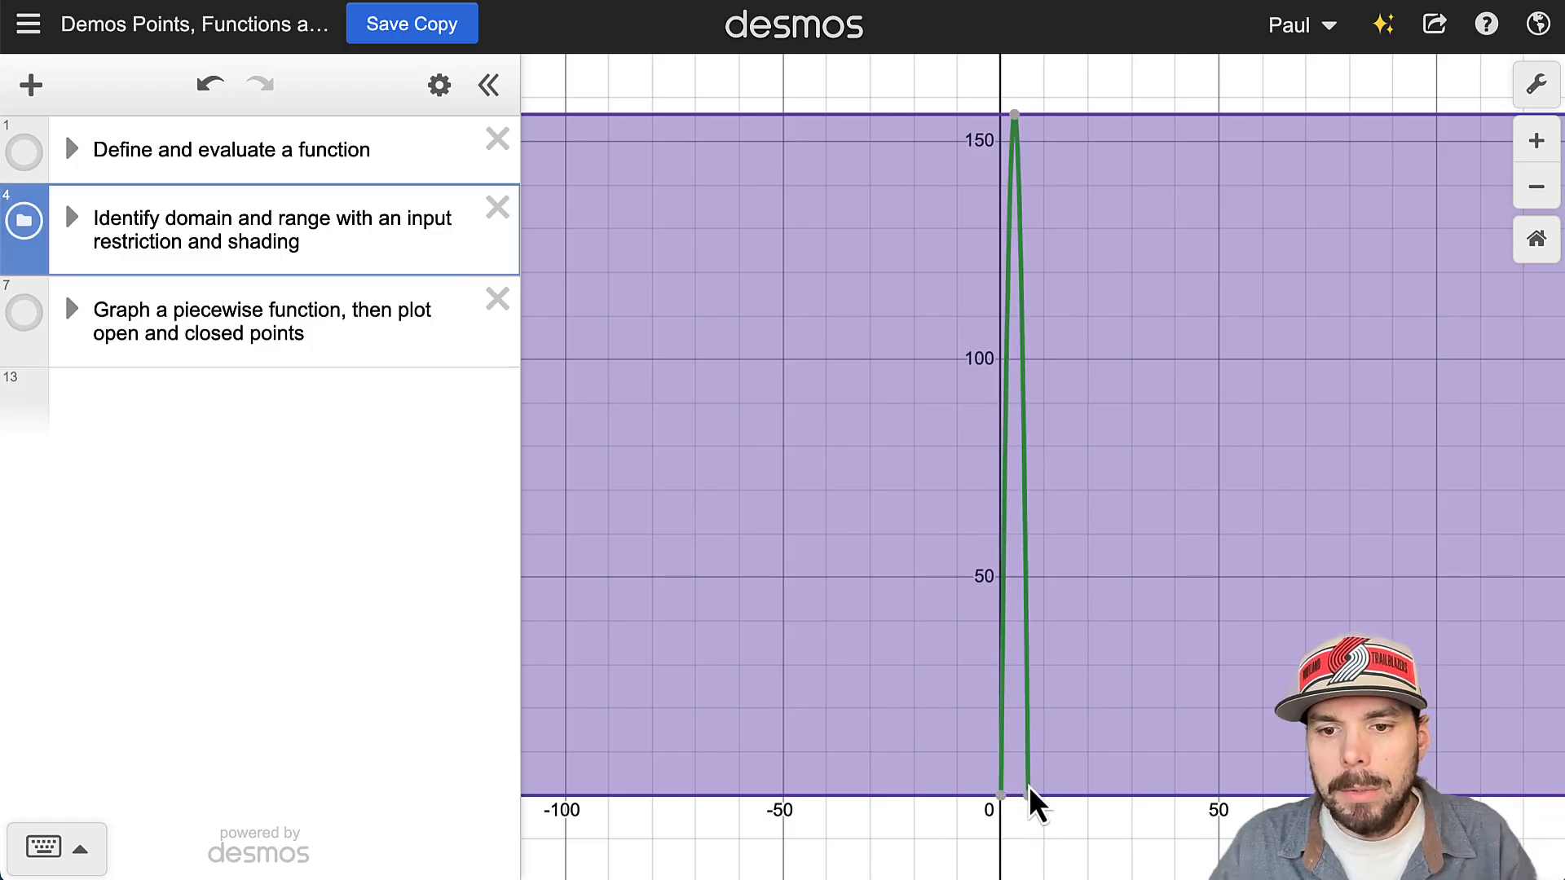
{"action": "left_click", "coordinate": [1028, 795]}
{"action": "mouse_move", "coordinate": [1004, 811]}
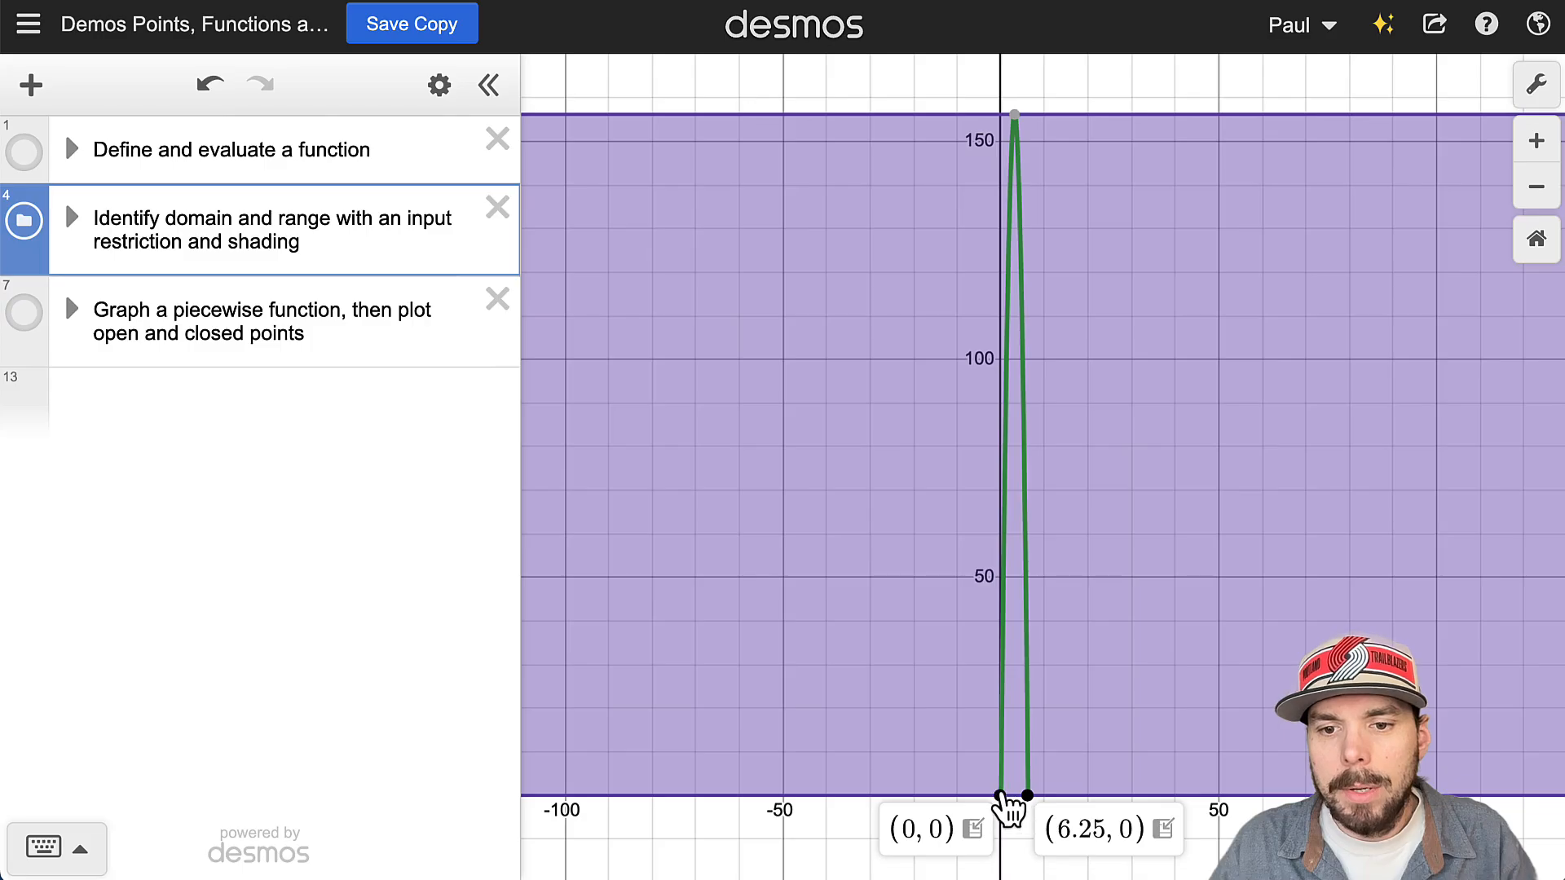
{"action": "left_click", "coordinate": [1001, 798]}
{"action": "left_click", "coordinate": [1024, 799]}
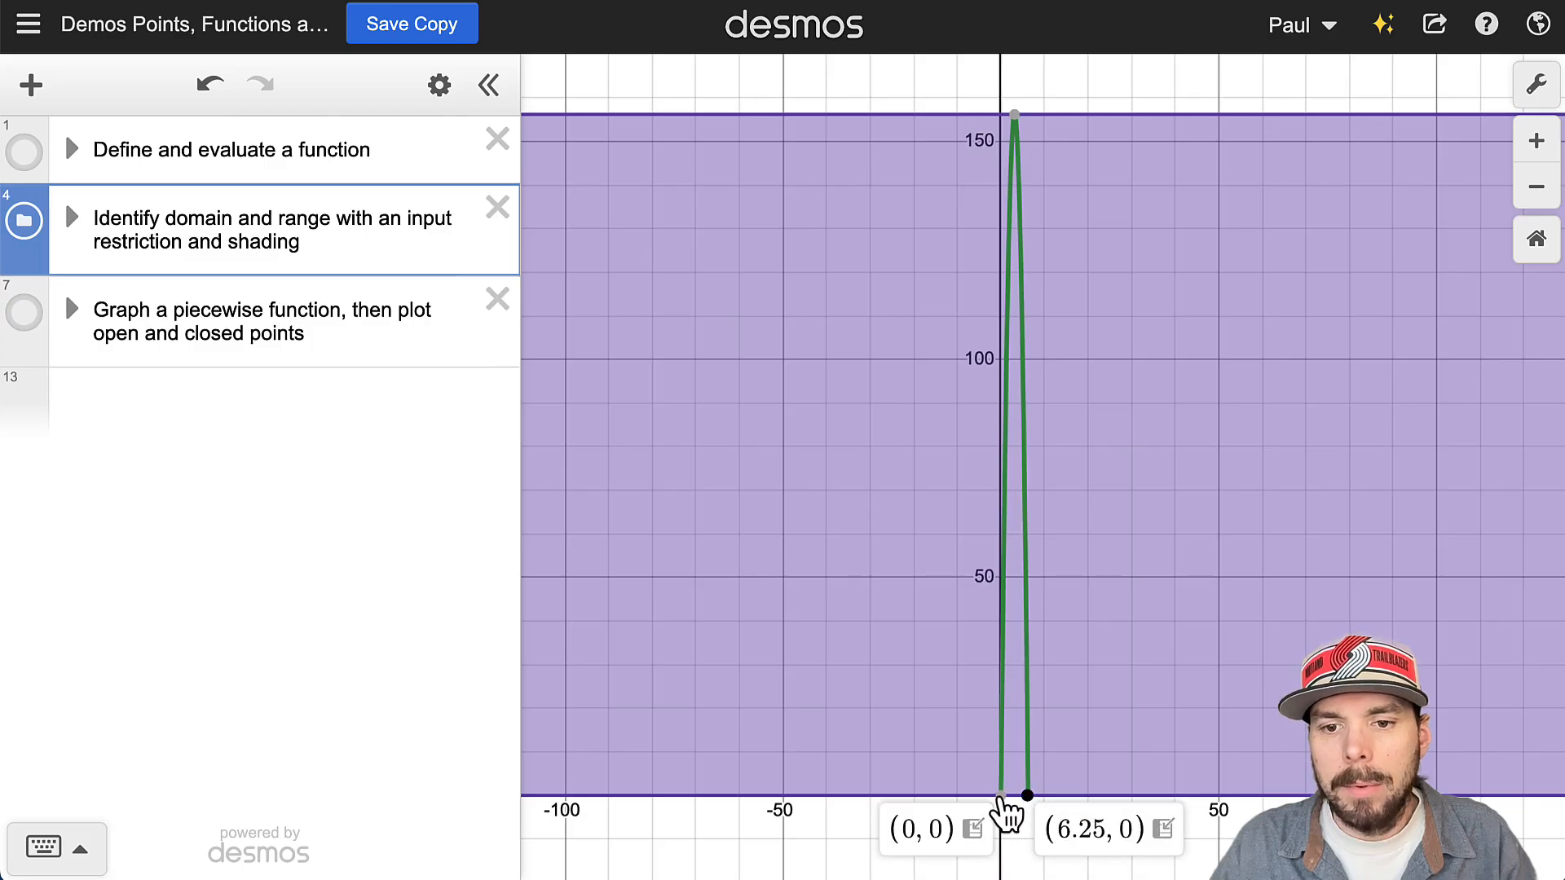
{"action": "left_click", "coordinate": [1001, 799]}
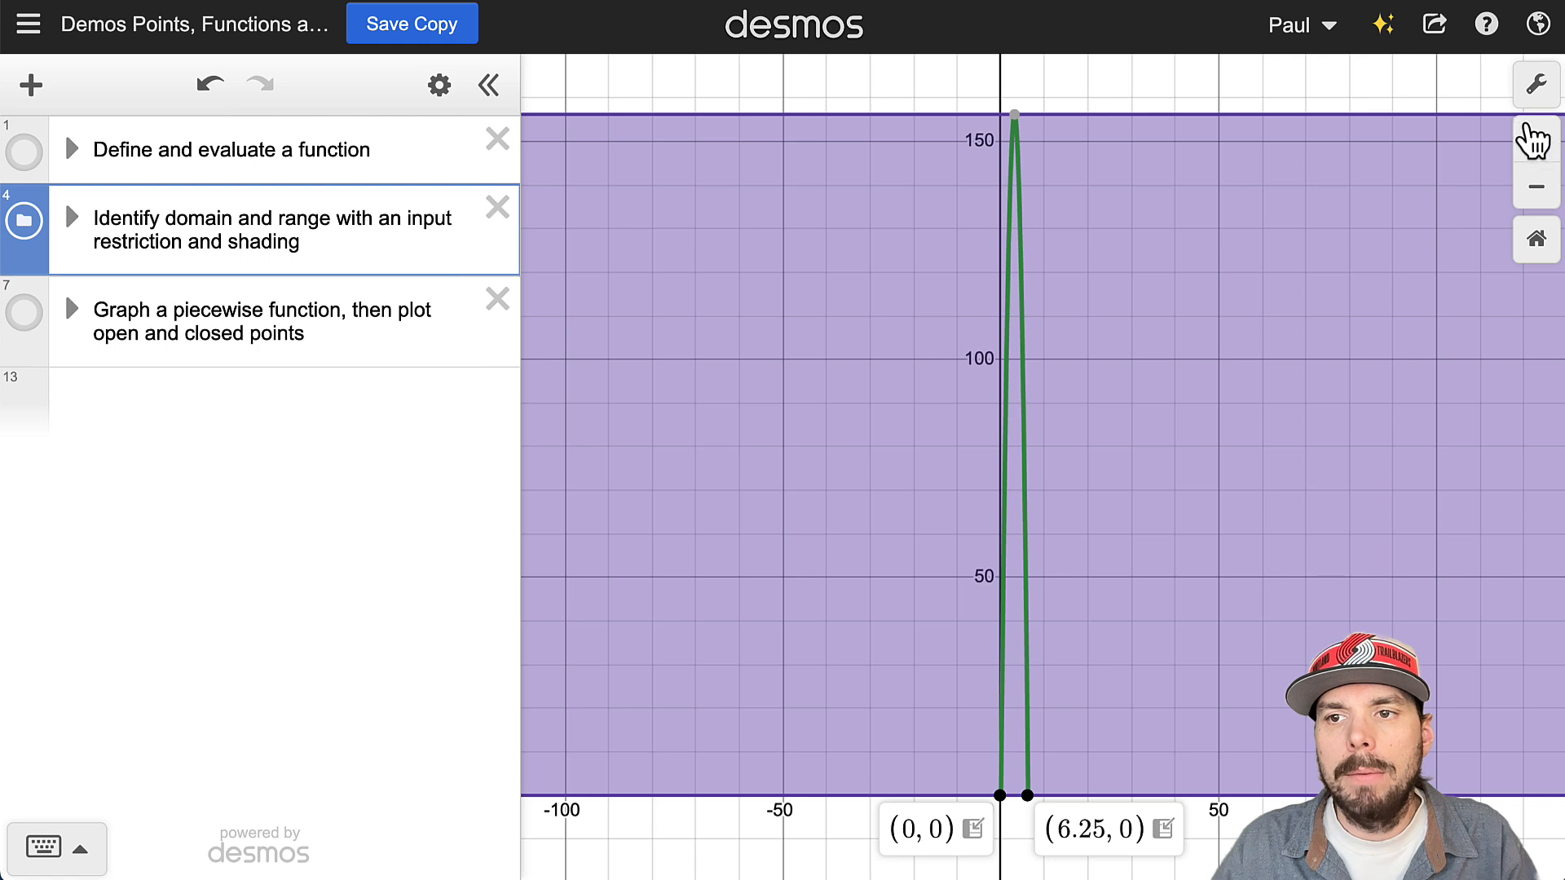
Step: Set the graph's x-axis range from −1 to 11 and frame the full restricted parabola
{"action": "left_click", "coordinate": [1533, 90]}
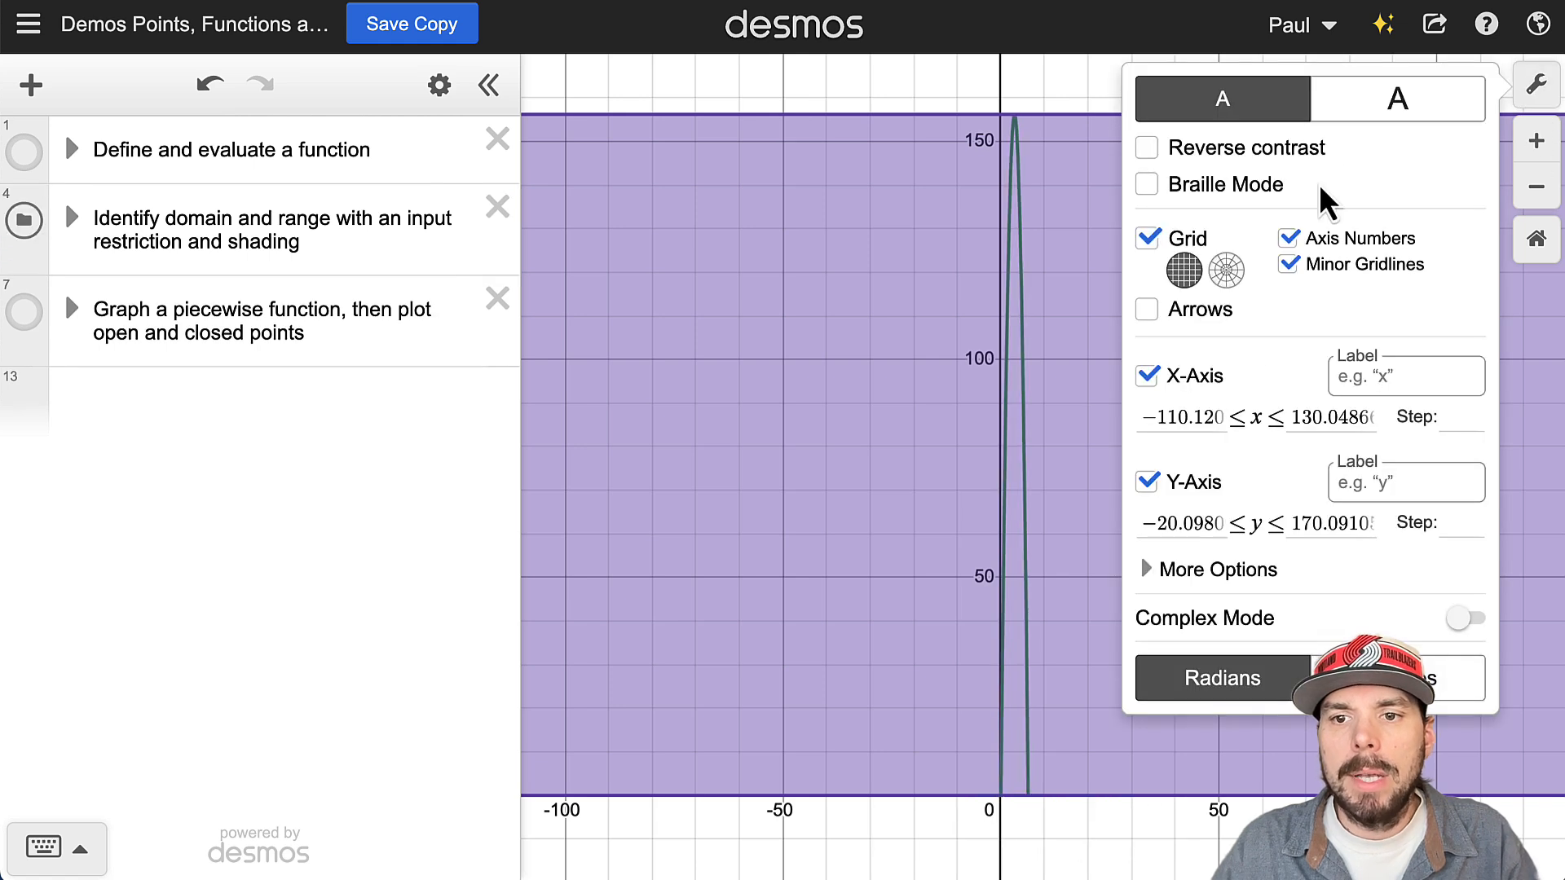
{"action": "left_click_drag", "start_coordinate": [1152, 418], "coordinate": [1208, 419]}
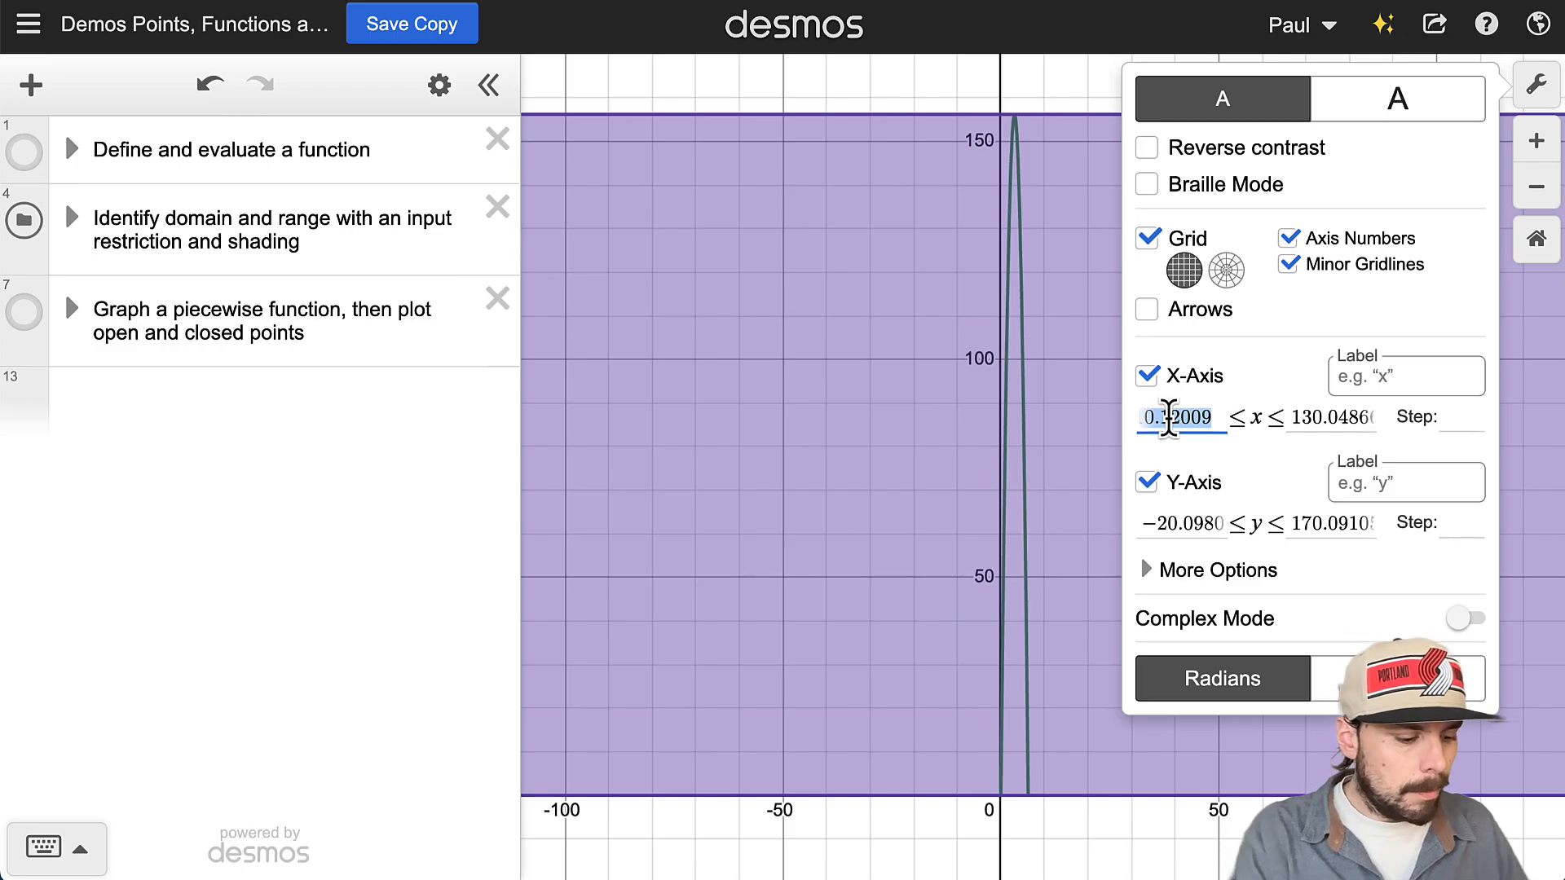
{"action": "type", "text": "-2"}
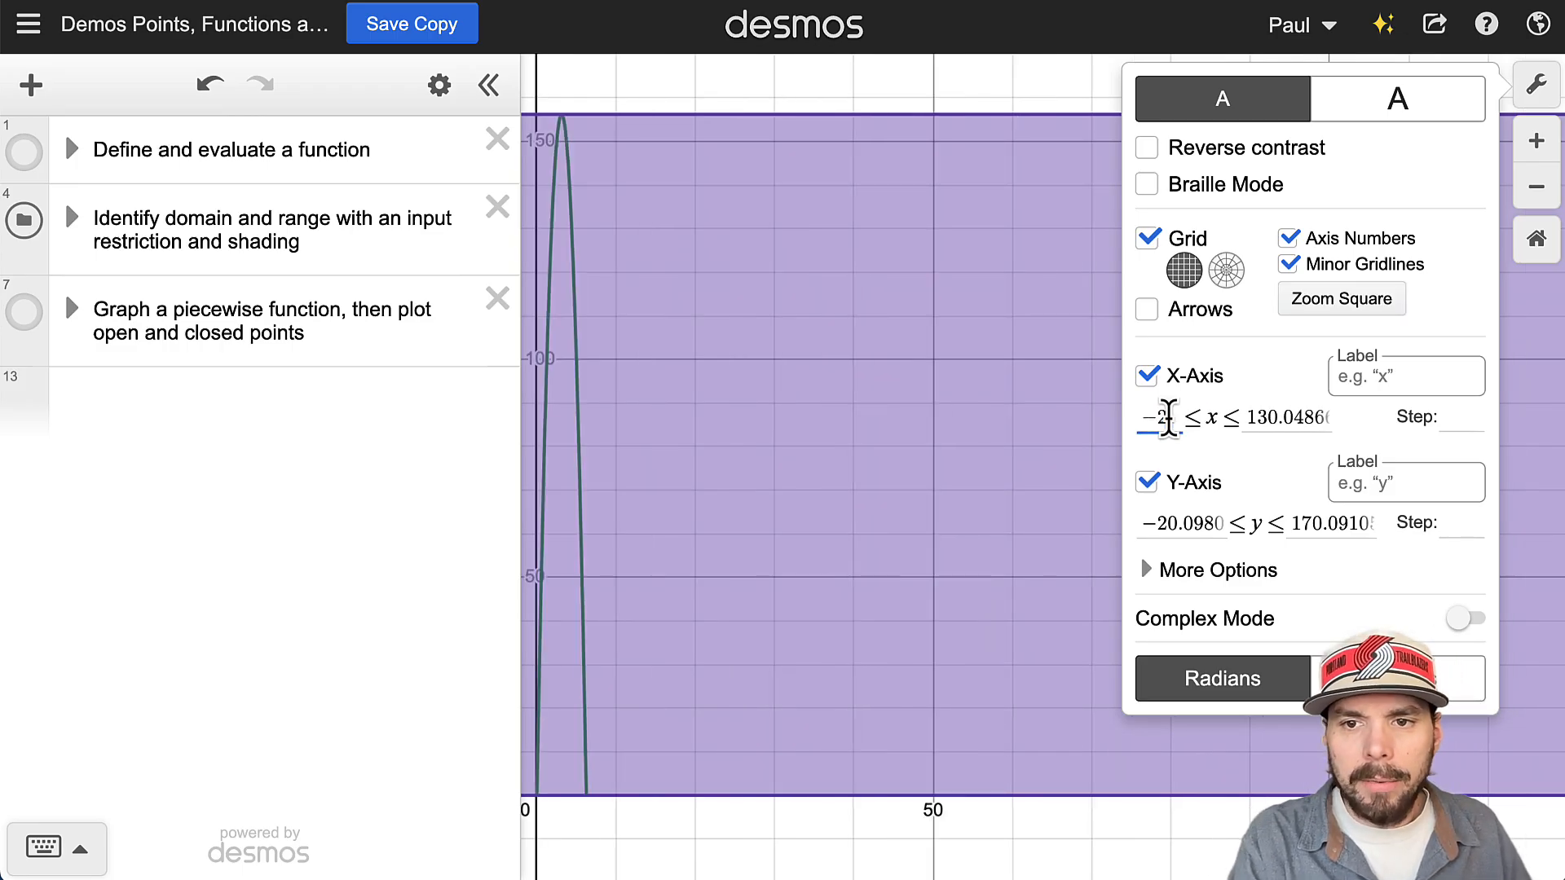
{"action": "key", "text": "BackSpace"}
{"action": "type", "text": "1"}
{"action": "key", "text": "Tab"}
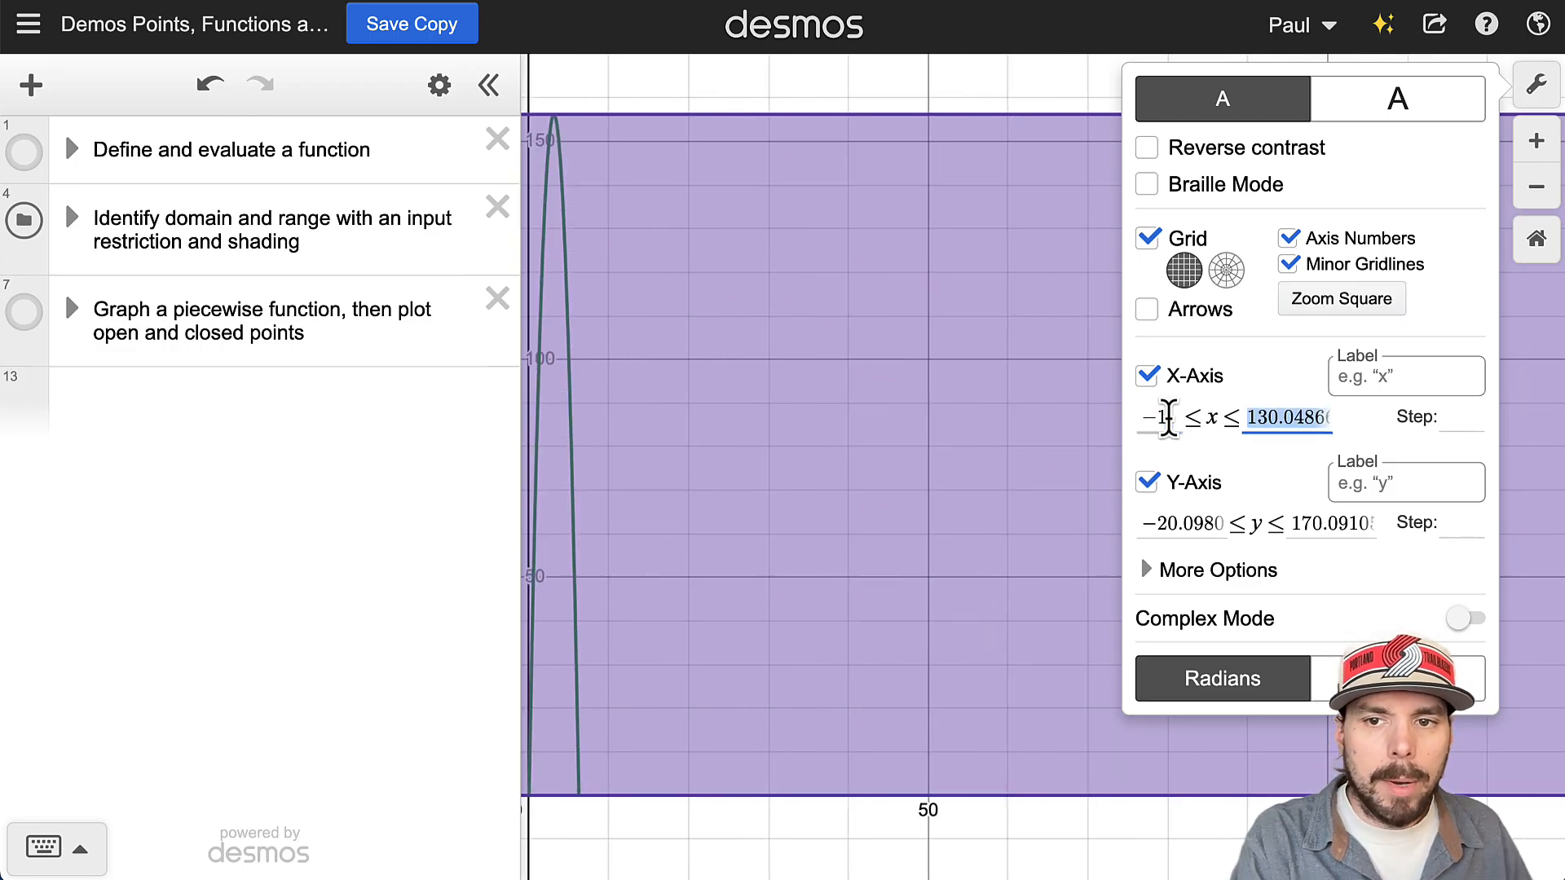
{"action": "type", "text": "11"}
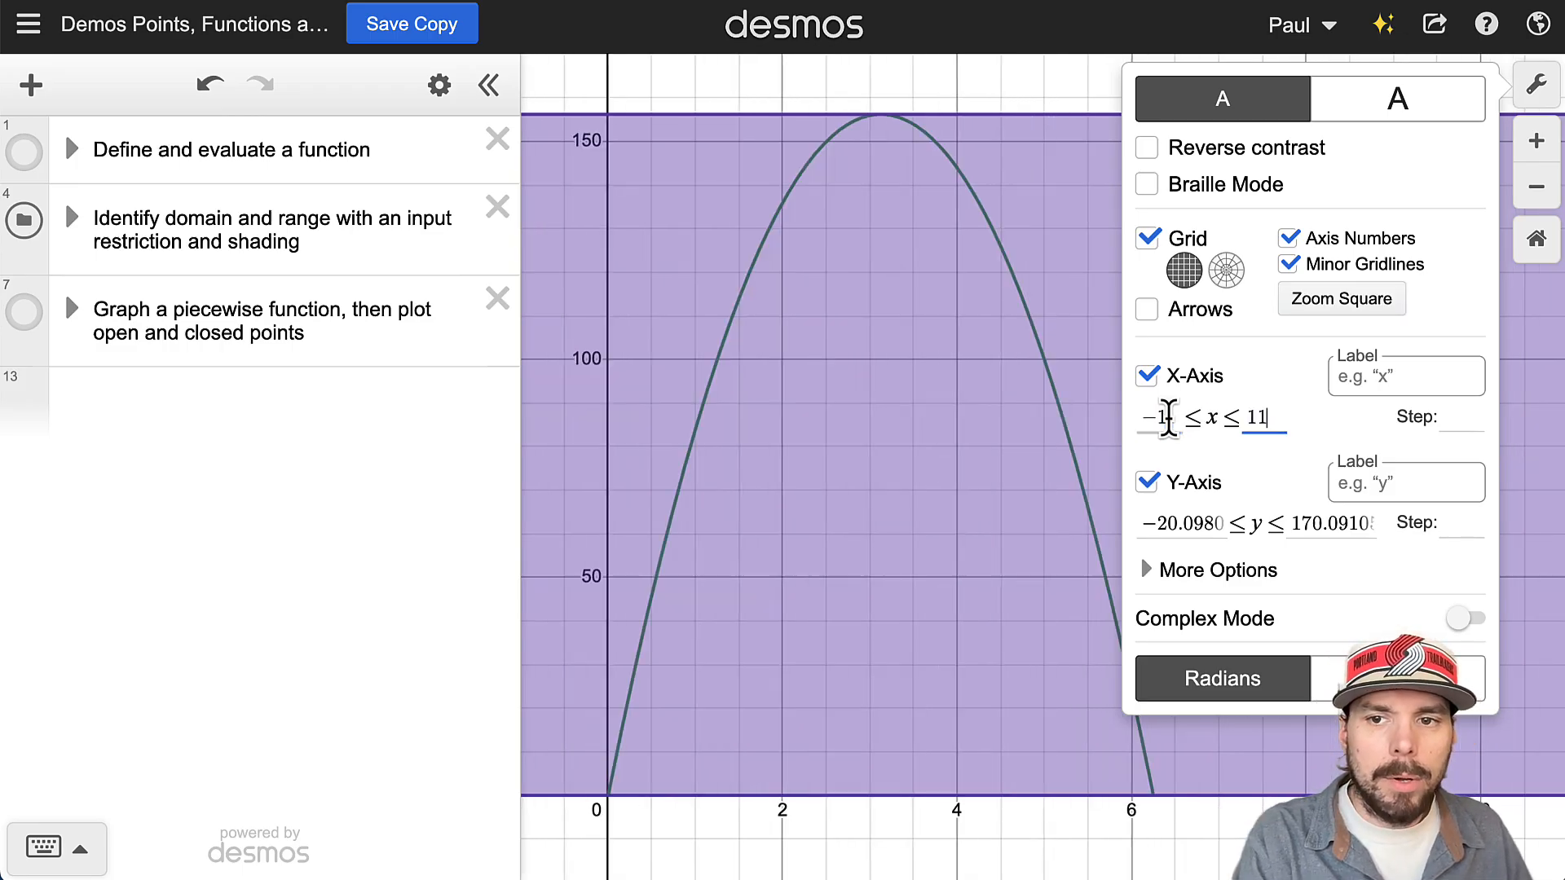
{"action": "left_click", "coordinate": [630, 387]}
{"action": "left_click_drag", "start_coordinate": [803, 382], "coordinate": [952, 387]}
{"action": "scroll", "coordinate": [978, 408], "scroll_direction": "down", "scroll_amount": 3}
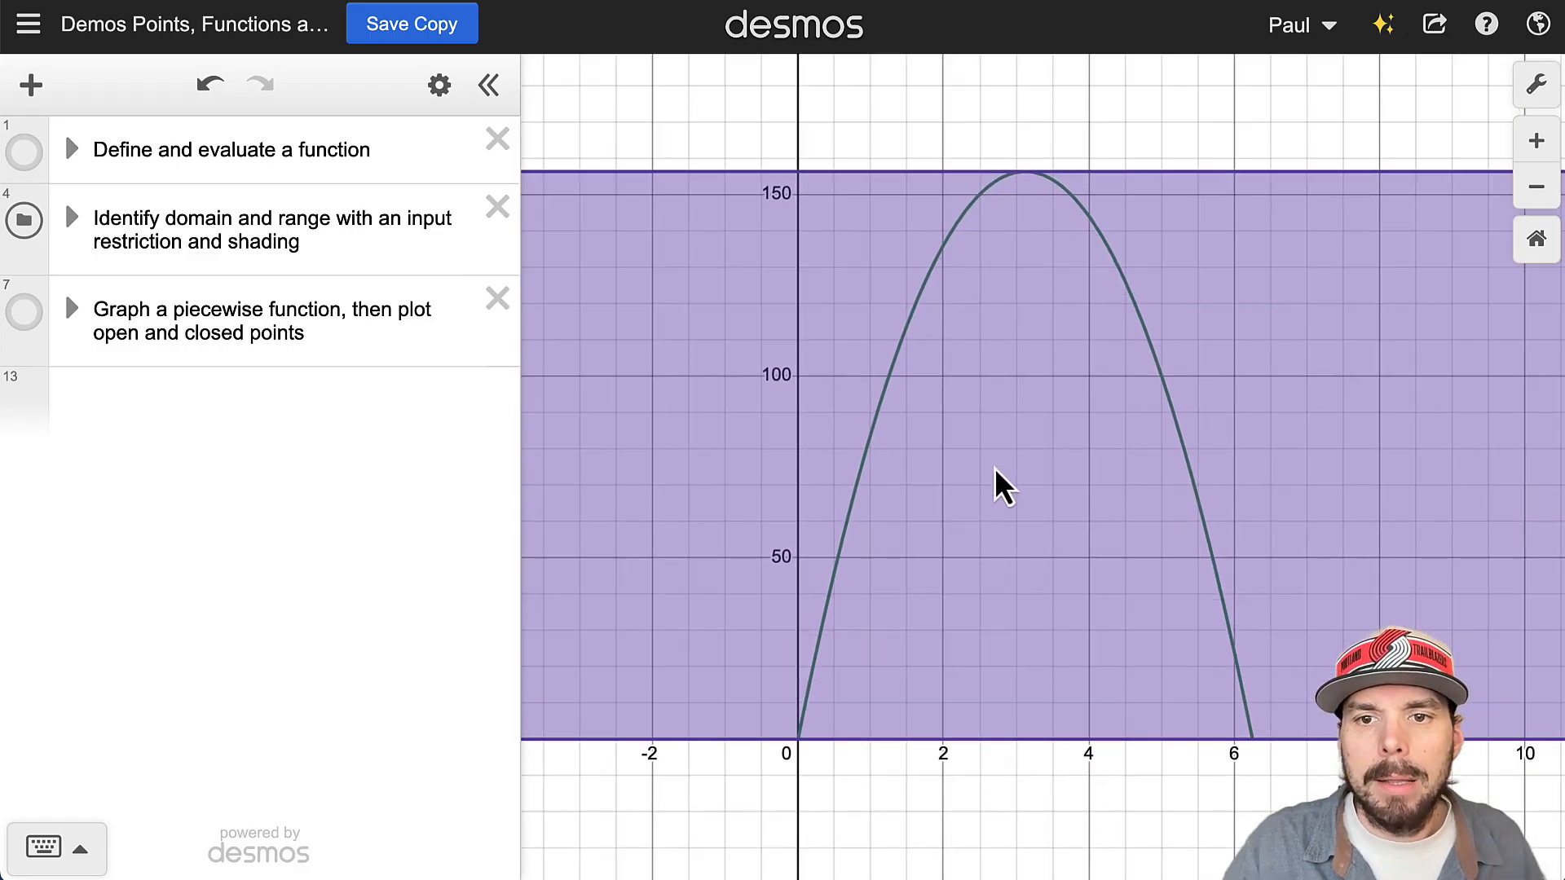
{"action": "scroll", "coordinate": [995, 468], "scroll_direction": "up", "scroll_amount": 2}
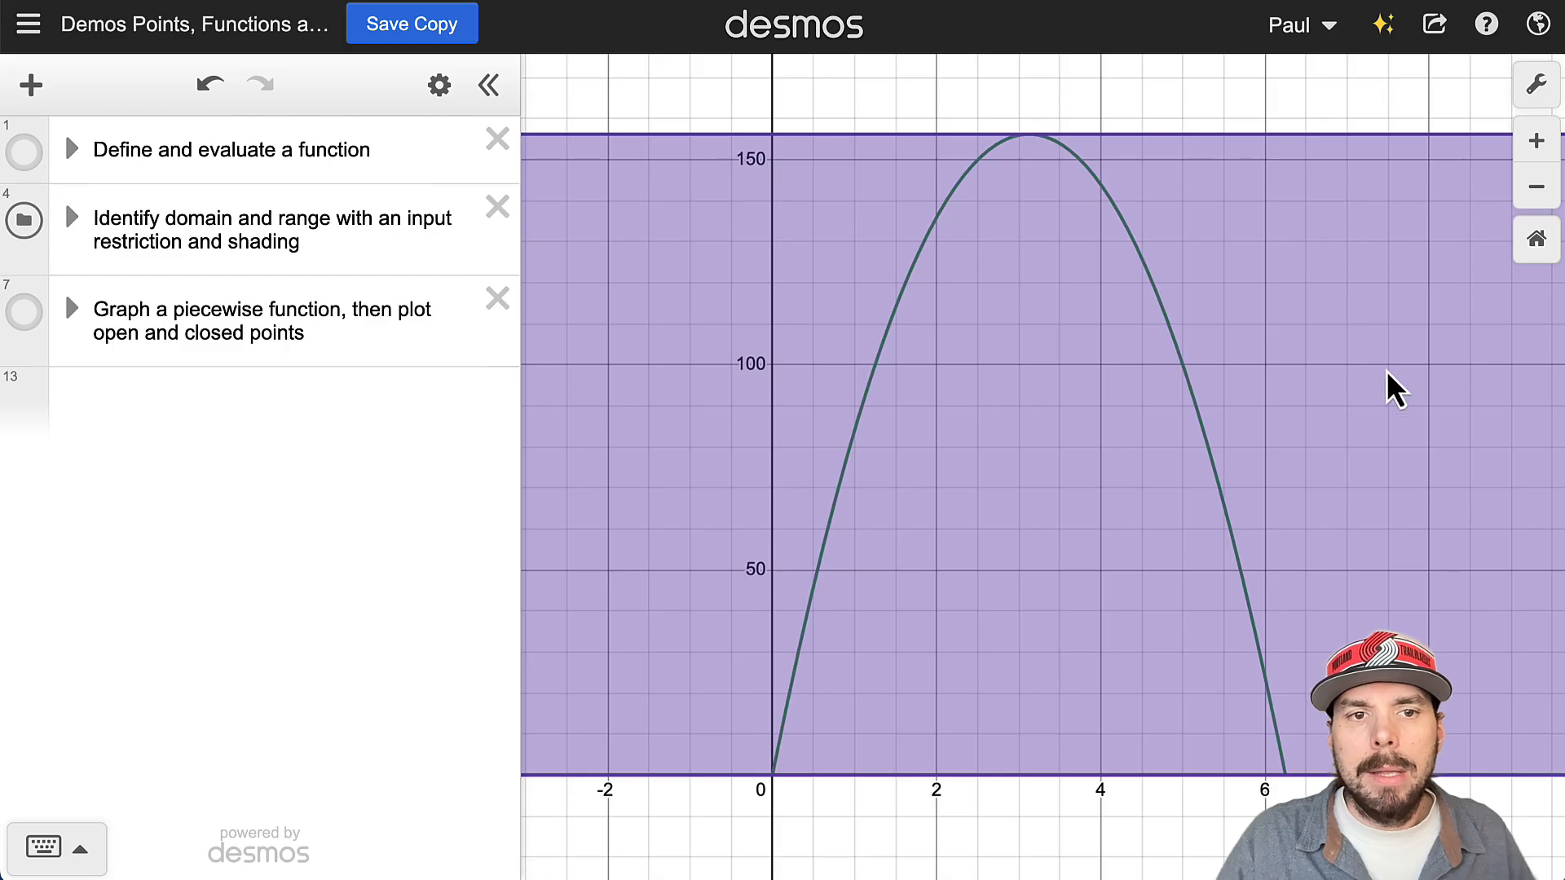
Step: Replace the domain and range graphs with the piecewise function folder's graph, and that one with the function evaluation folder's graph
{"action": "left_click", "coordinate": [24, 222]}
{"action": "left_click", "coordinate": [23, 313]}
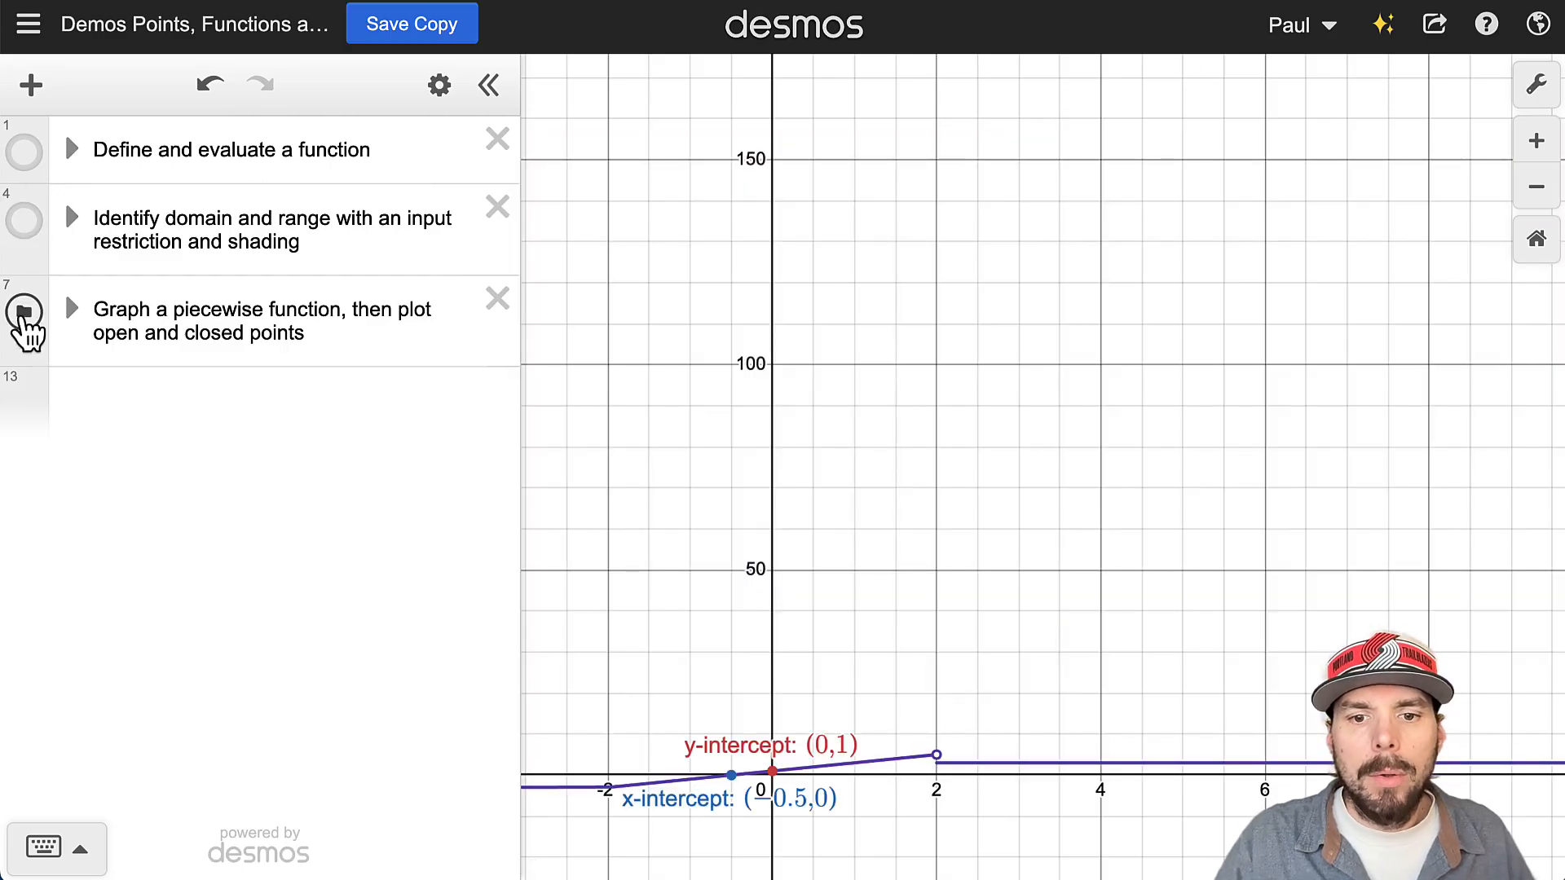
{"action": "left_click", "coordinate": [24, 312]}
{"action": "left_click", "coordinate": [25, 153]}
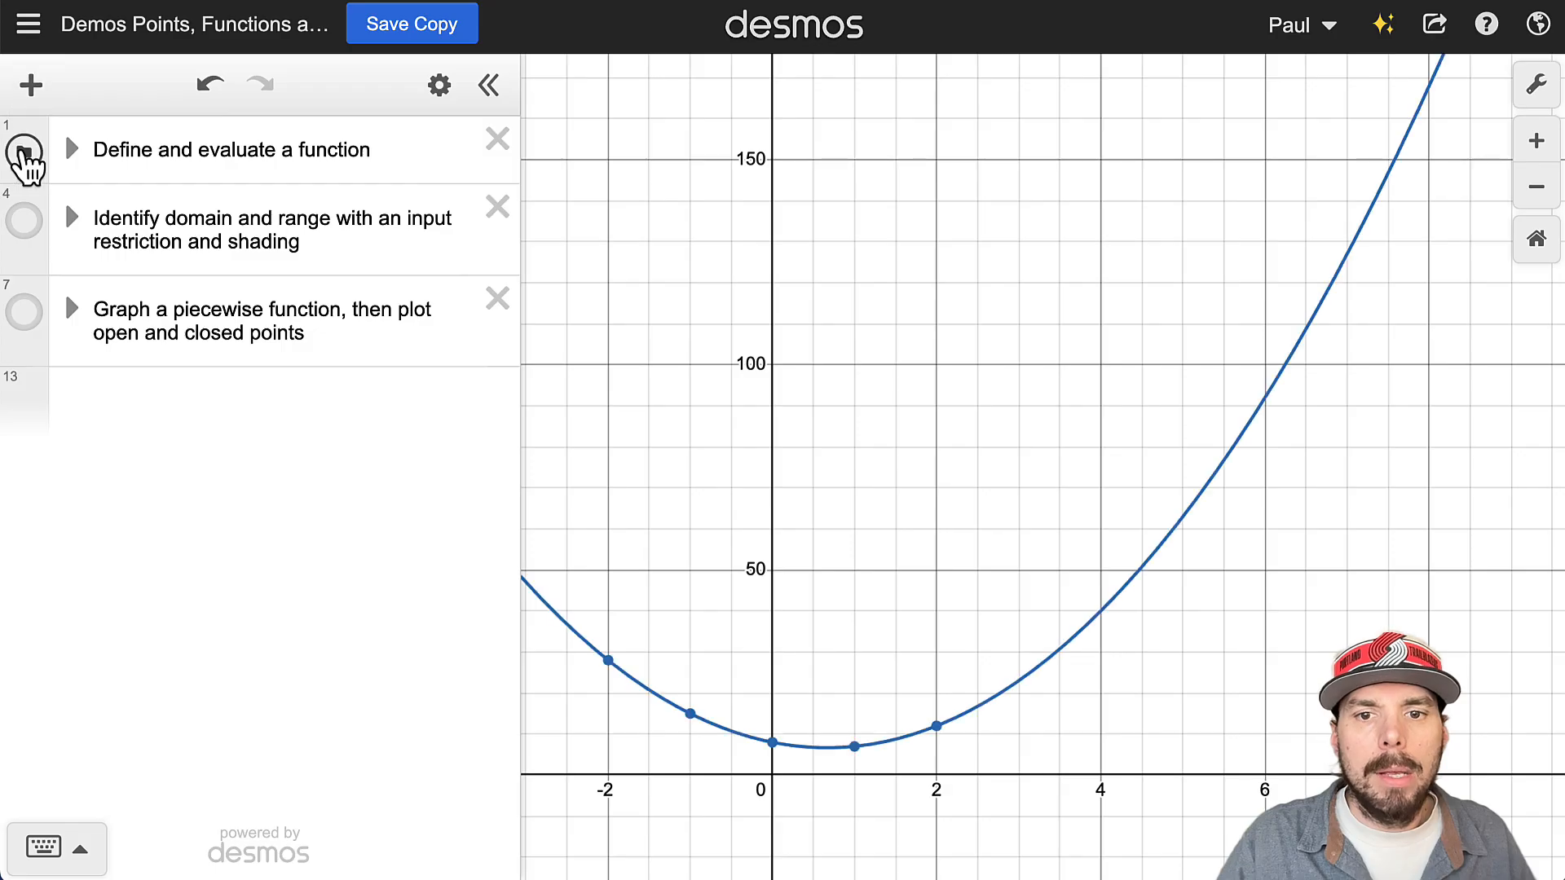
Step: Switch visibility from the function evaluation folder to the piecewise function folder and back again
{"action": "left_click_drag", "start_coordinate": [827, 281], "coordinate": [1045, 202]}
{"action": "left_click", "coordinate": [18, 152]}
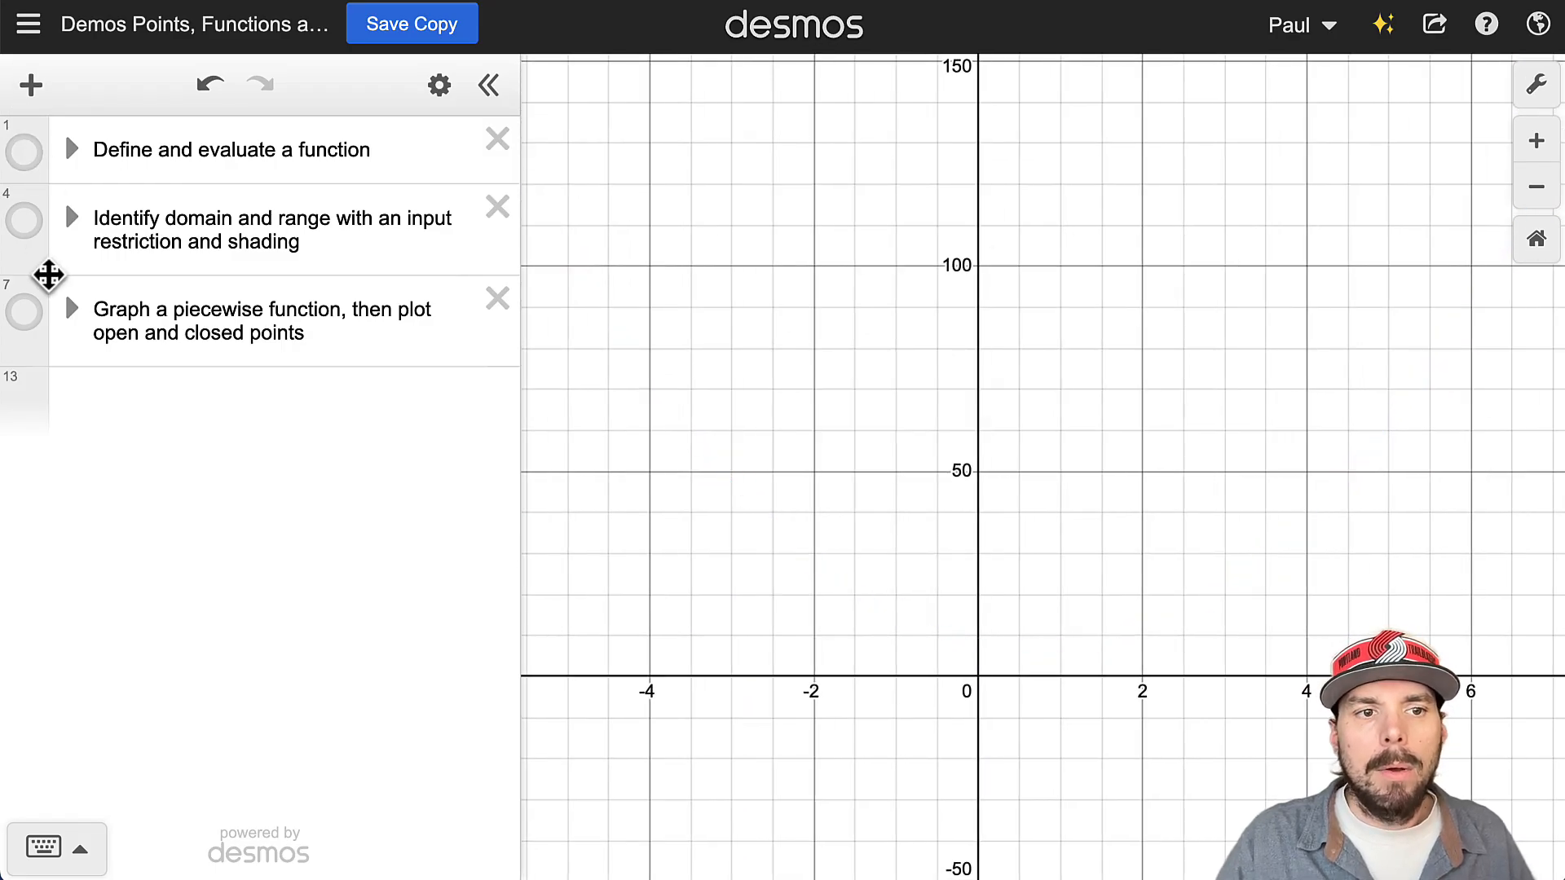
{"action": "left_click", "coordinate": [24, 312]}
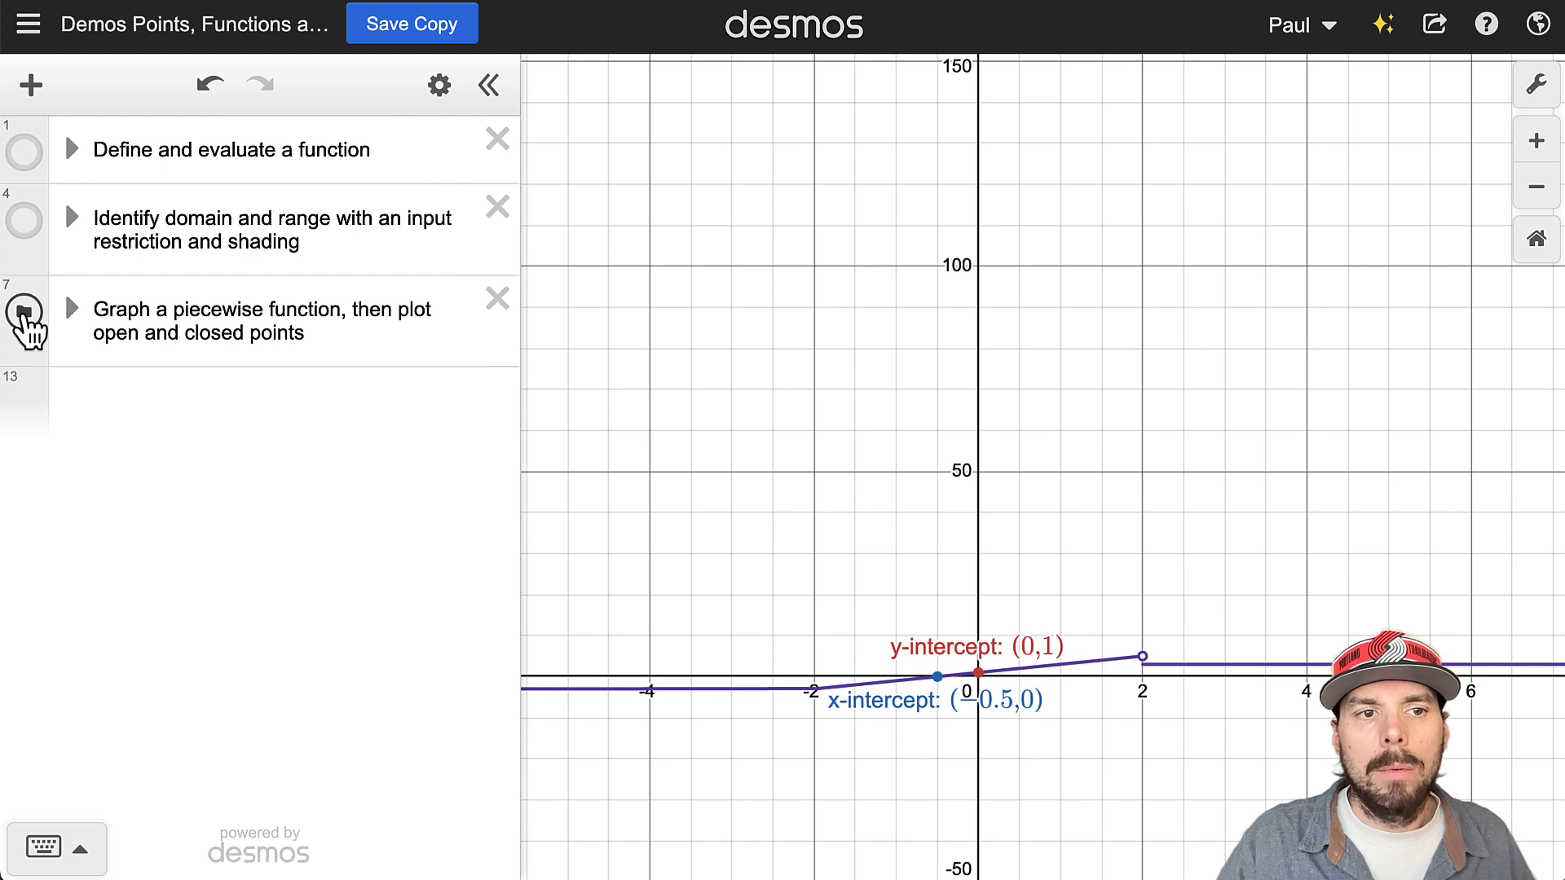
{"action": "left_click", "coordinate": [25, 314]}
{"action": "left_click", "coordinate": [24, 153]}
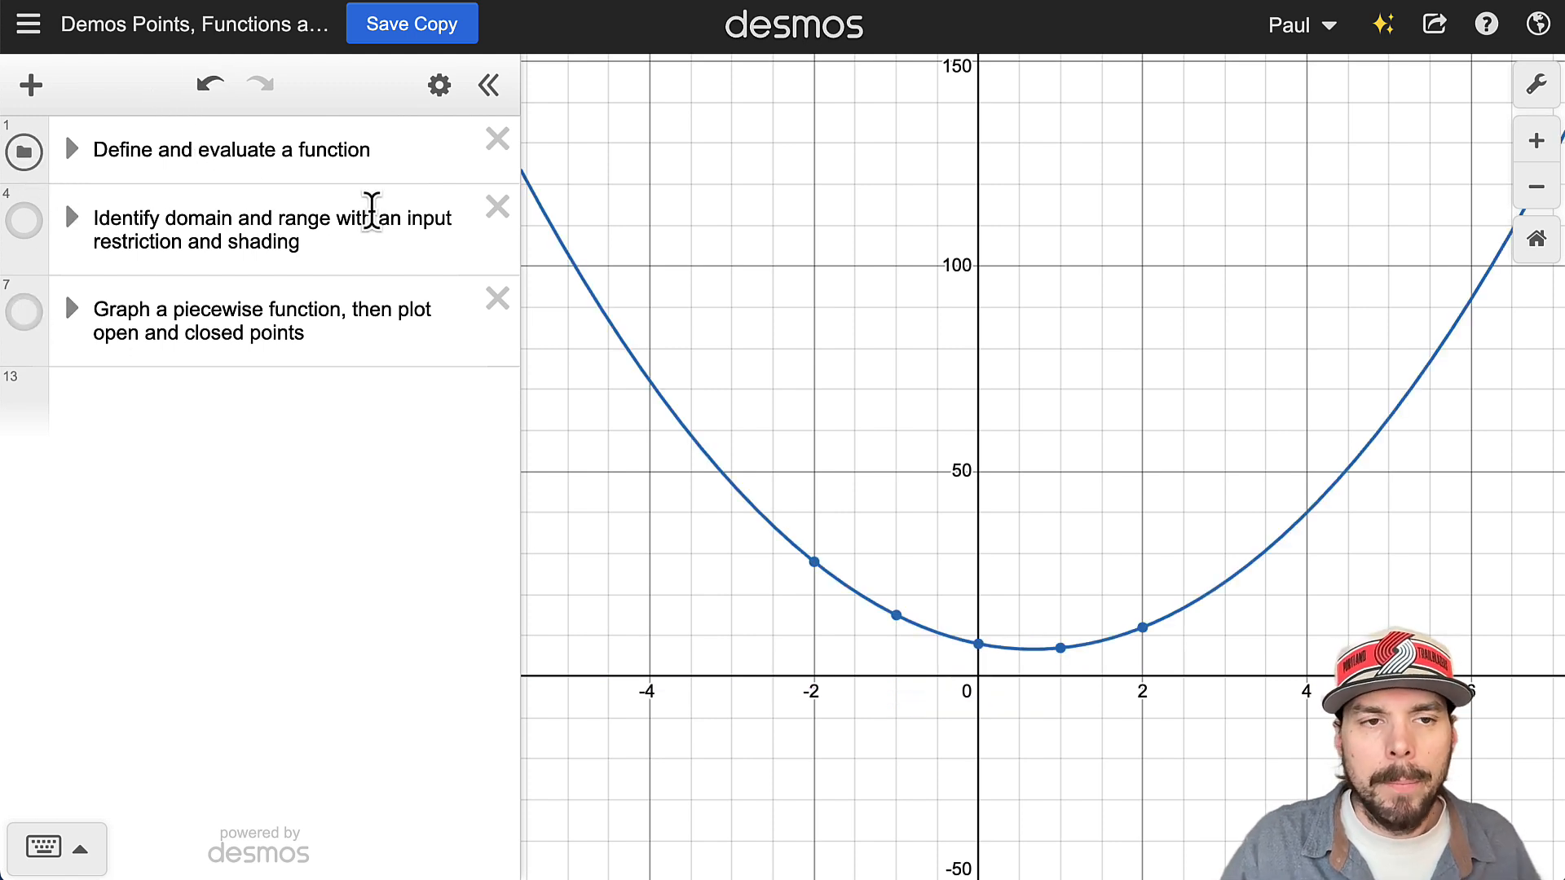
Step: Expand the "Define and evaluate a function" folder and highlight the whole equation f(x) = 3x² − 4x + 8, followed by its exponent
{"action": "left_click", "coordinate": [73, 152]}
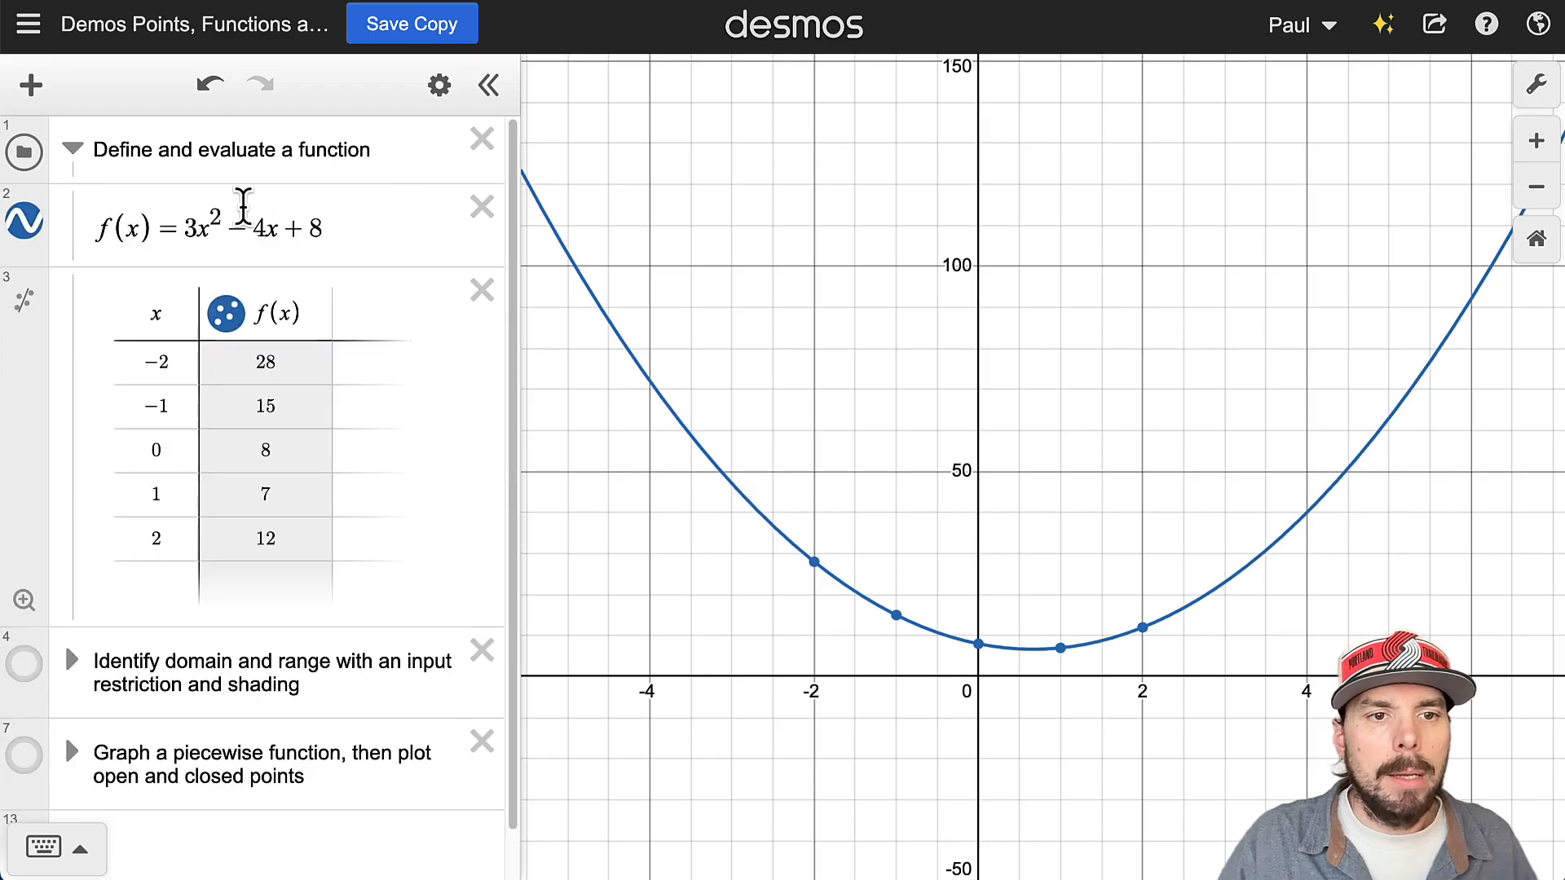
{"action": "left_click_drag", "start_coordinate": [98, 228], "coordinate": [376, 234]}
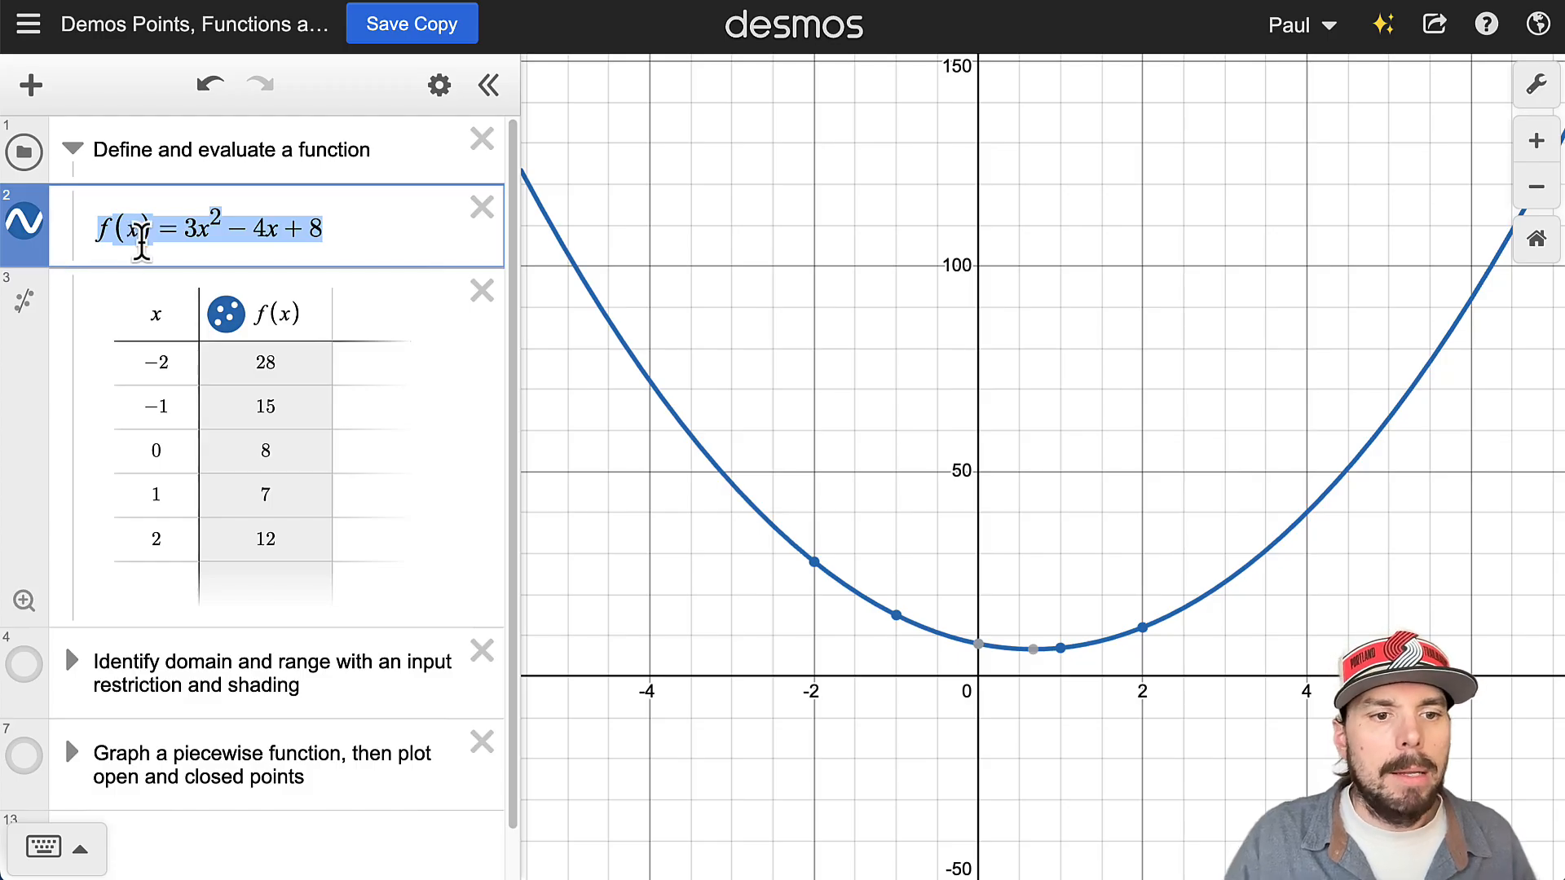
{"action": "left_click", "coordinate": [226, 232]}
{"action": "left_click_drag", "start_coordinate": [212, 214], "coordinate": [231, 226]}
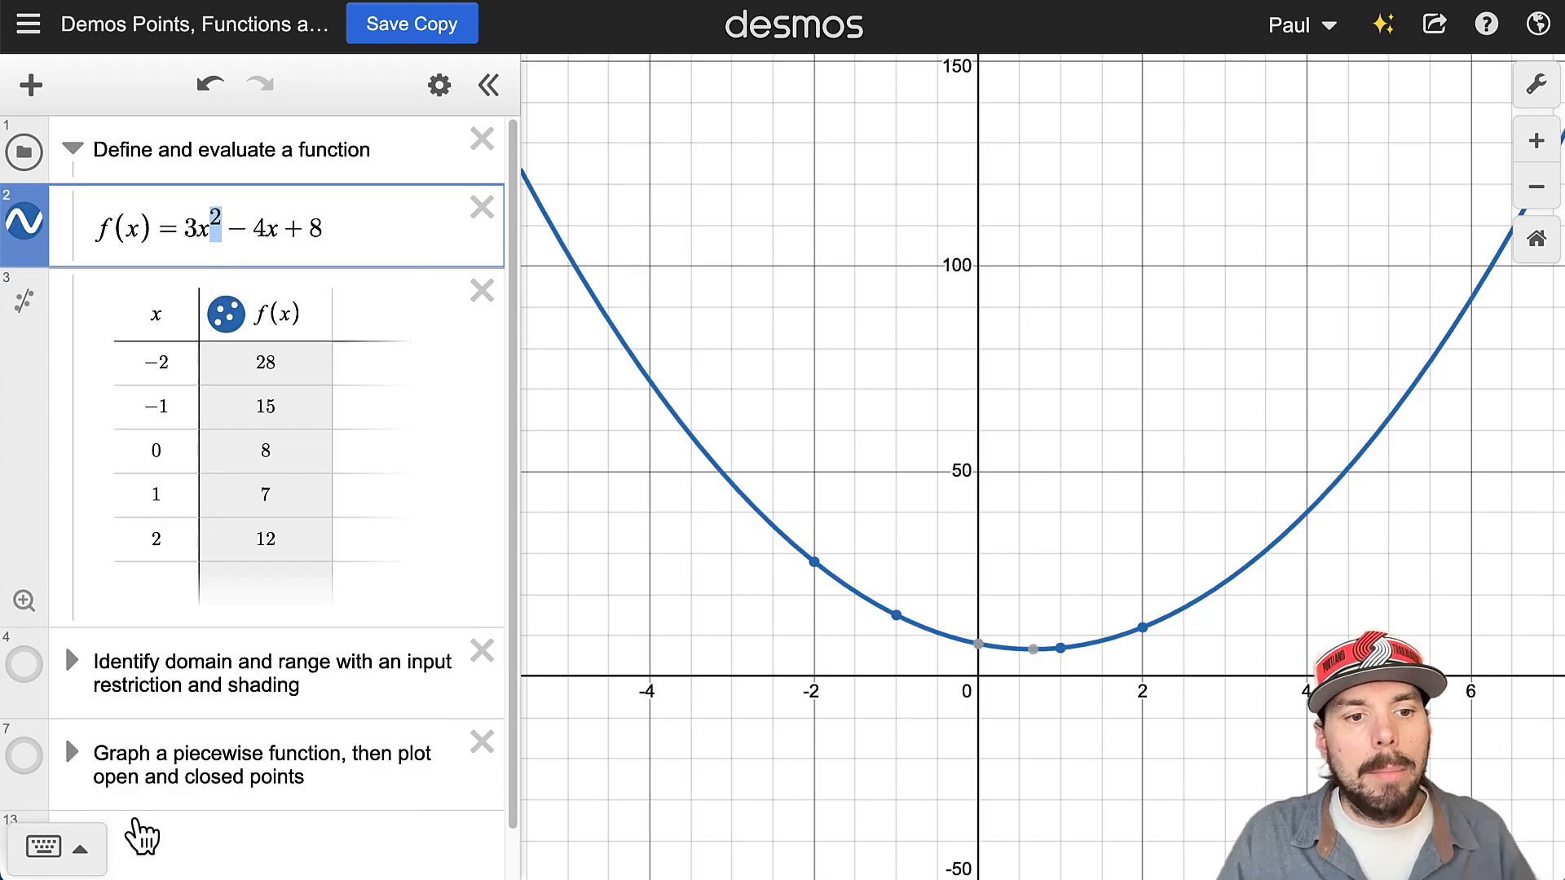
Step: Examine the on-screen math keypad and its list of built-in functions, and close both
{"action": "left_click", "coordinate": [66, 845]}
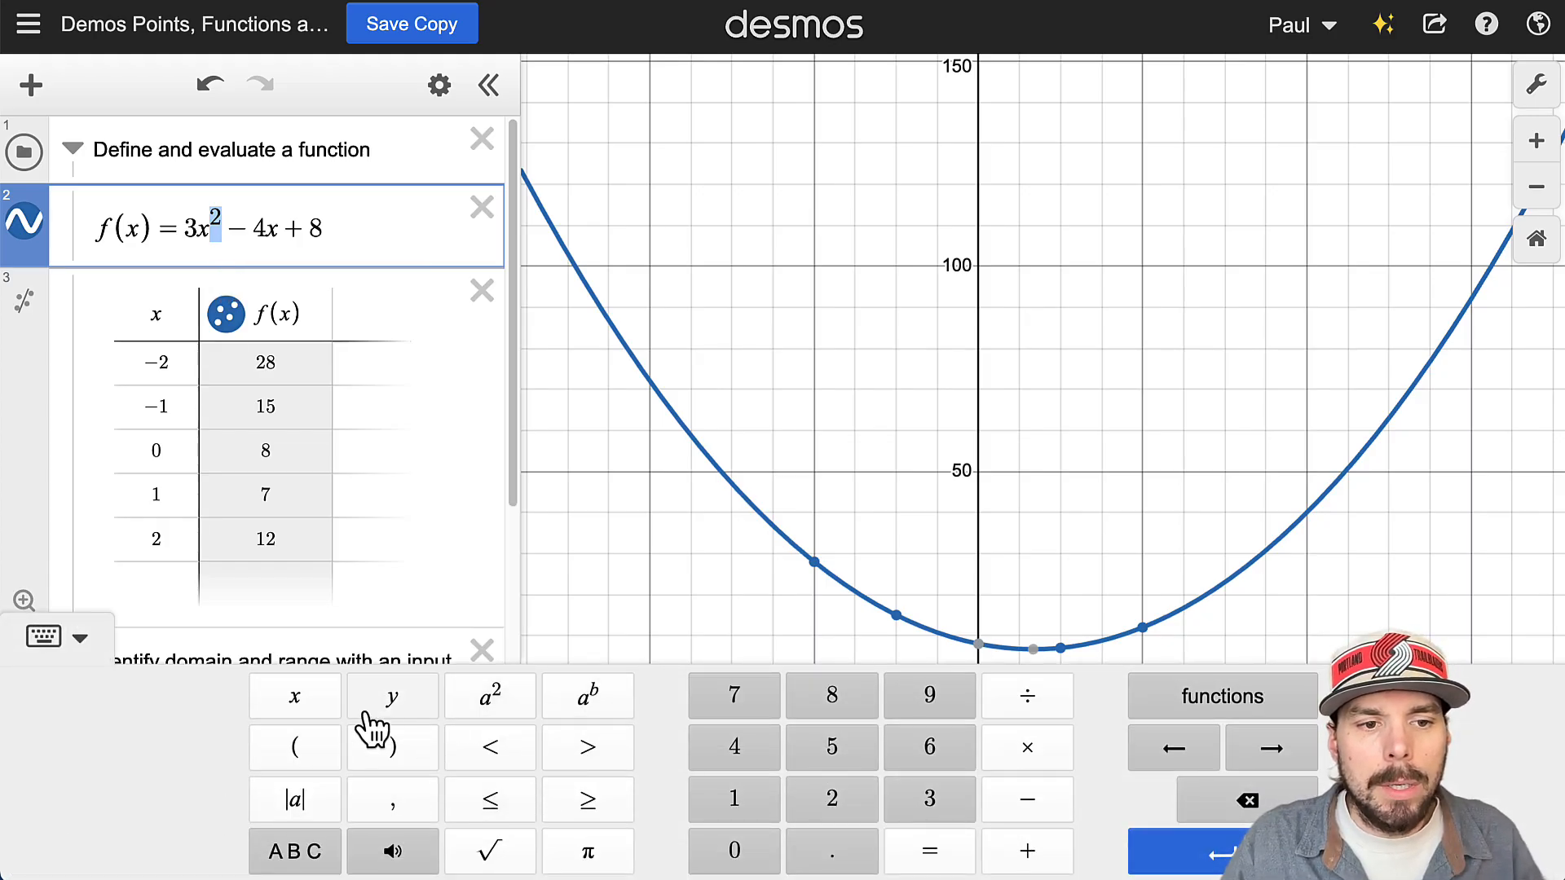
{"action": "left_click", "coordinate": [73, 644]}
{"action": "left_click", "coordinate": [77, 848]}
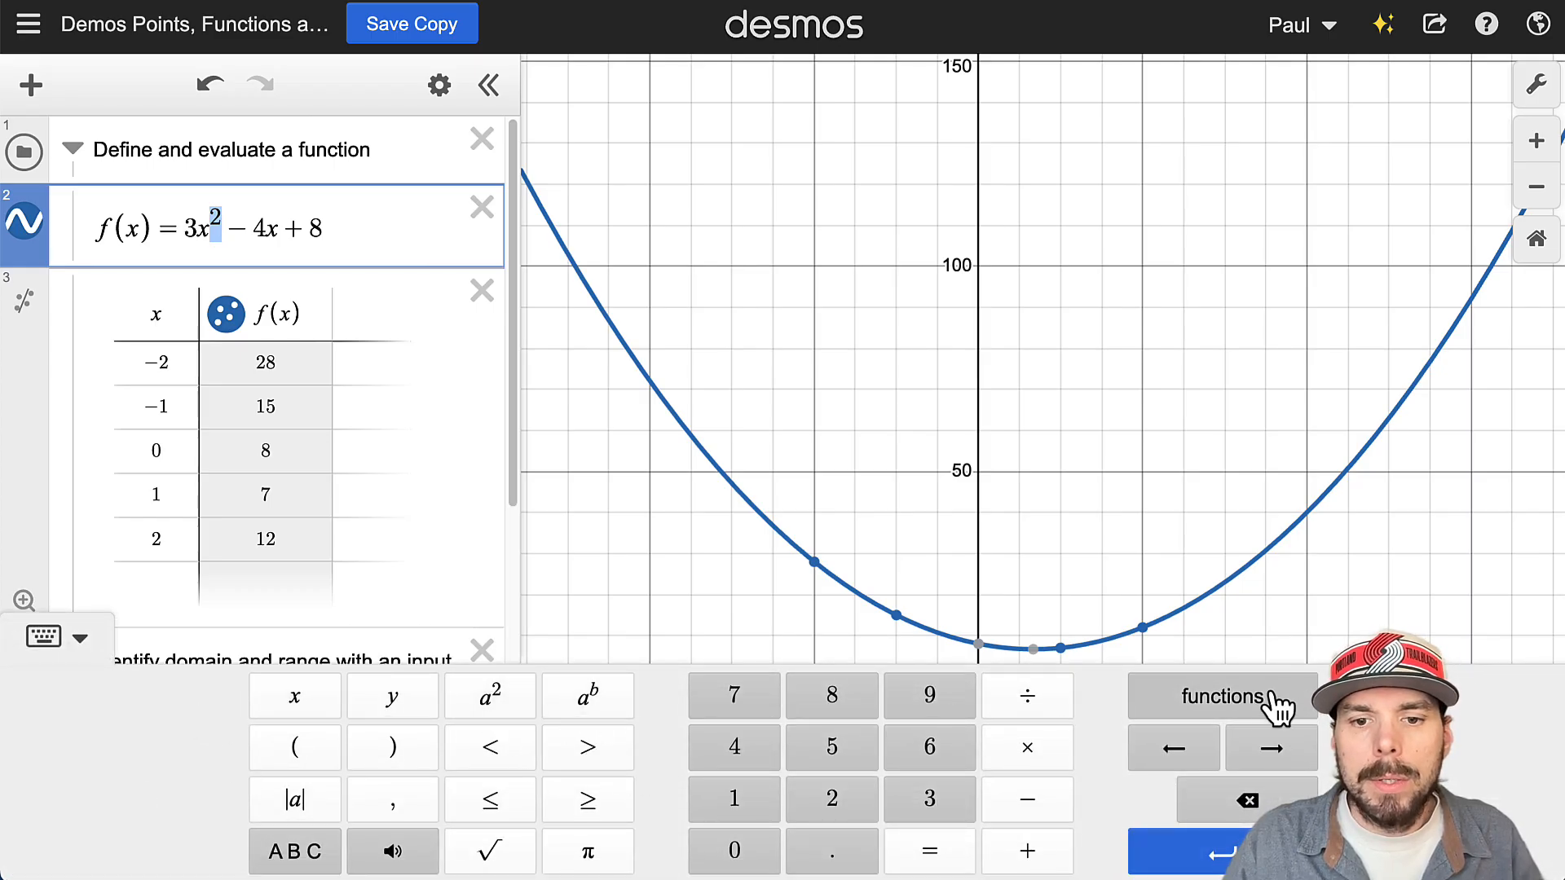
{"action": "left_click", "coordinate": [1225, 701]}
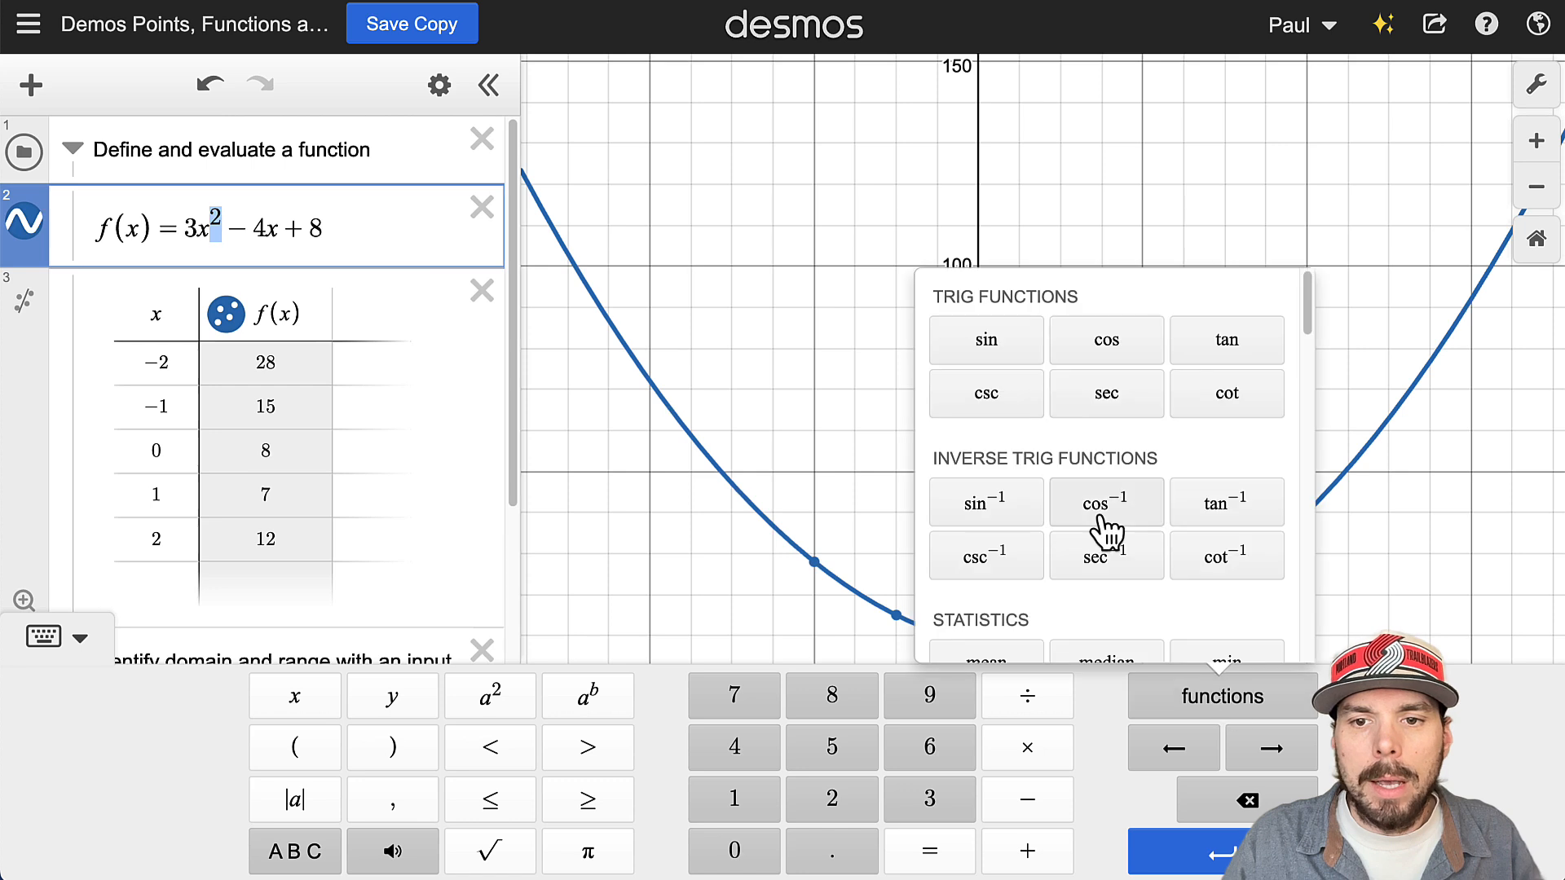
{"action": "scroll", "coordinate": [1103, 534], "scroll_direction": "down", "scroll_amount": 10}
{"action": "left_click", "coordinate": [1258, 709]}
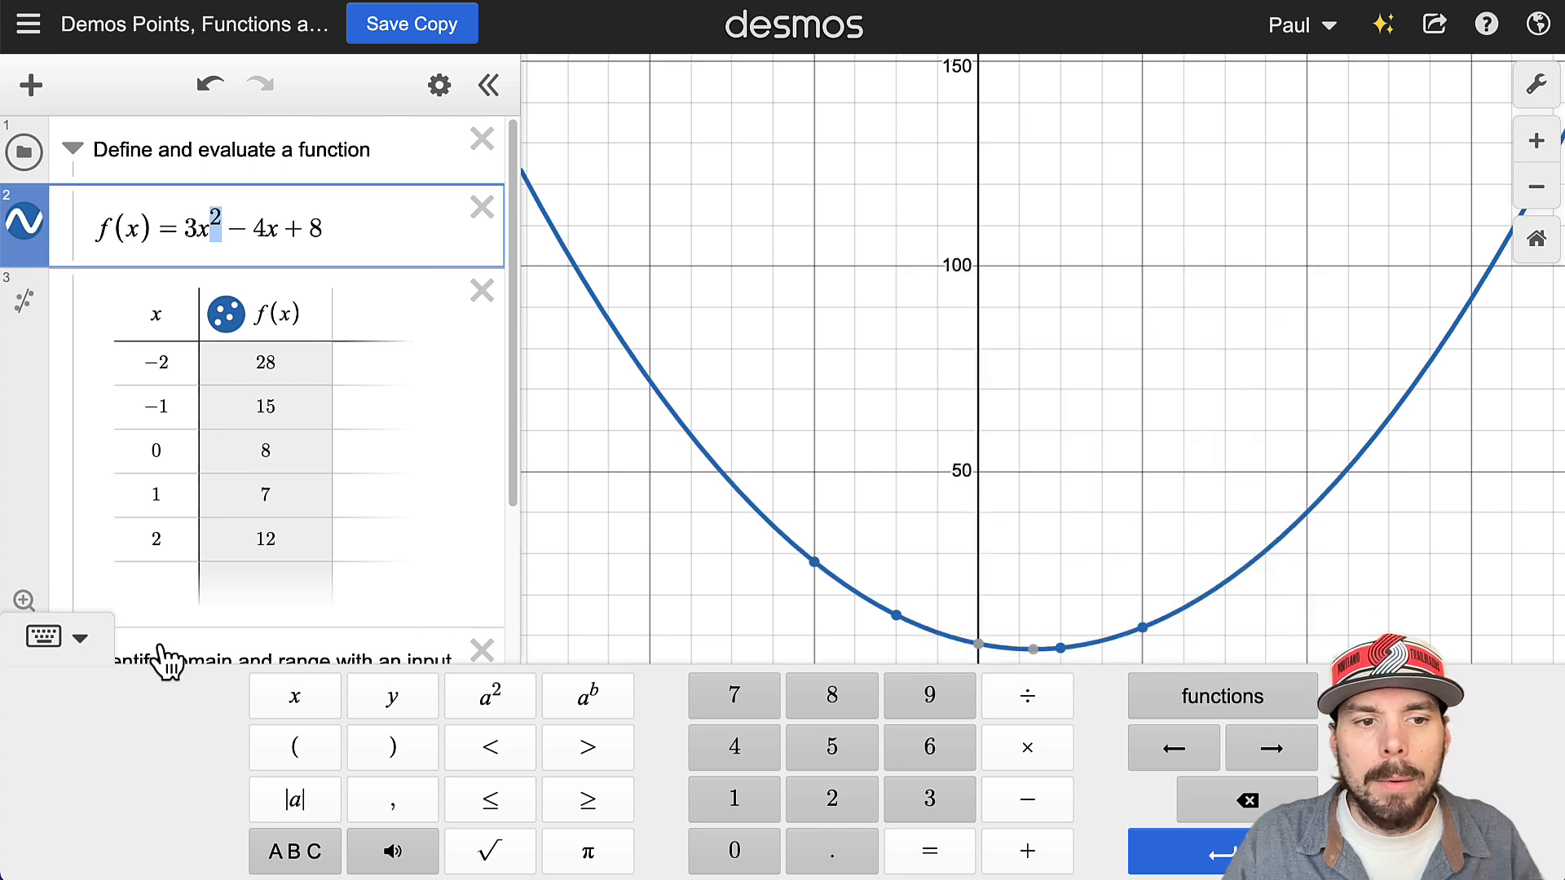
{"action": "left_click", "coordinate": [91, 643]}
Step: Fit the graph view to the function table's points, and collapse and reopen the function evaluation folder
{"action": "left_click", "coordinate": [326, 234]}
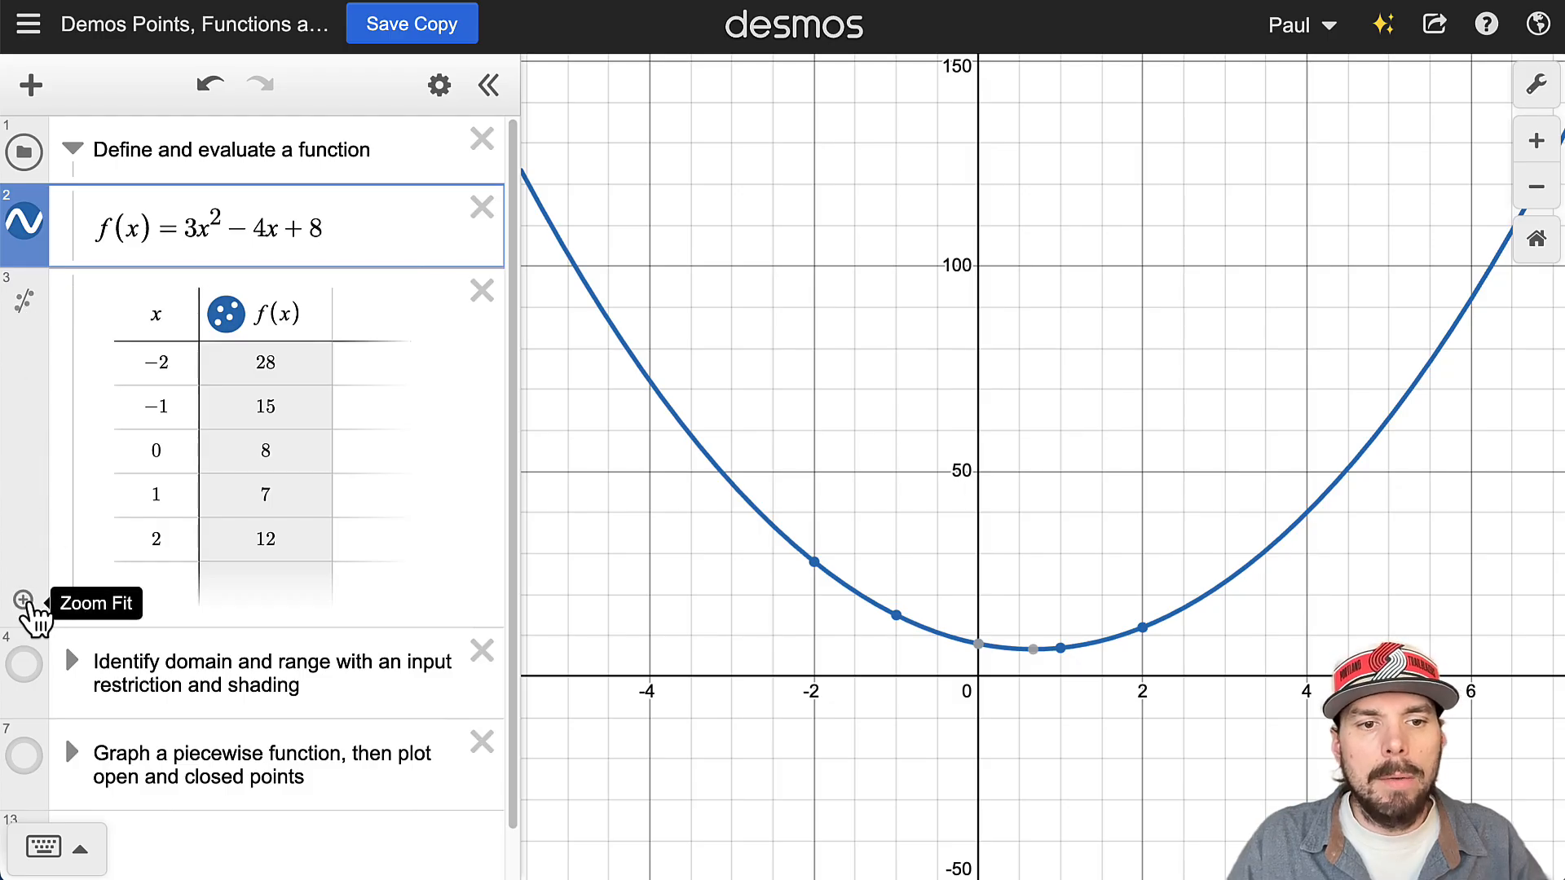
{"action": "left_click", "coordinate": [24, 601]}
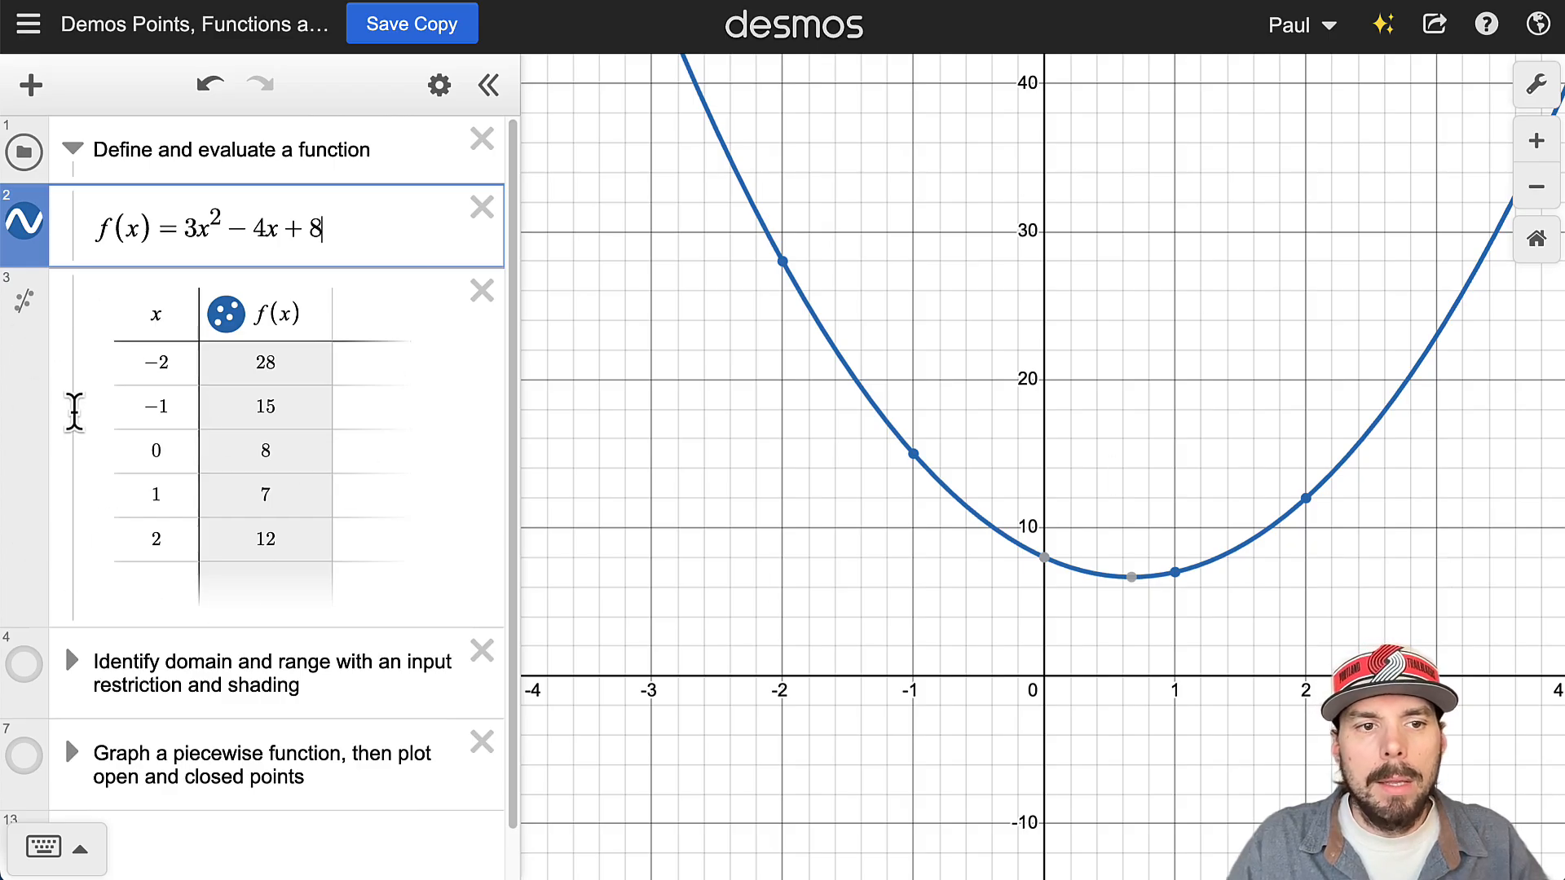
{"action": "left_click", "coordinate": [72, 148]}
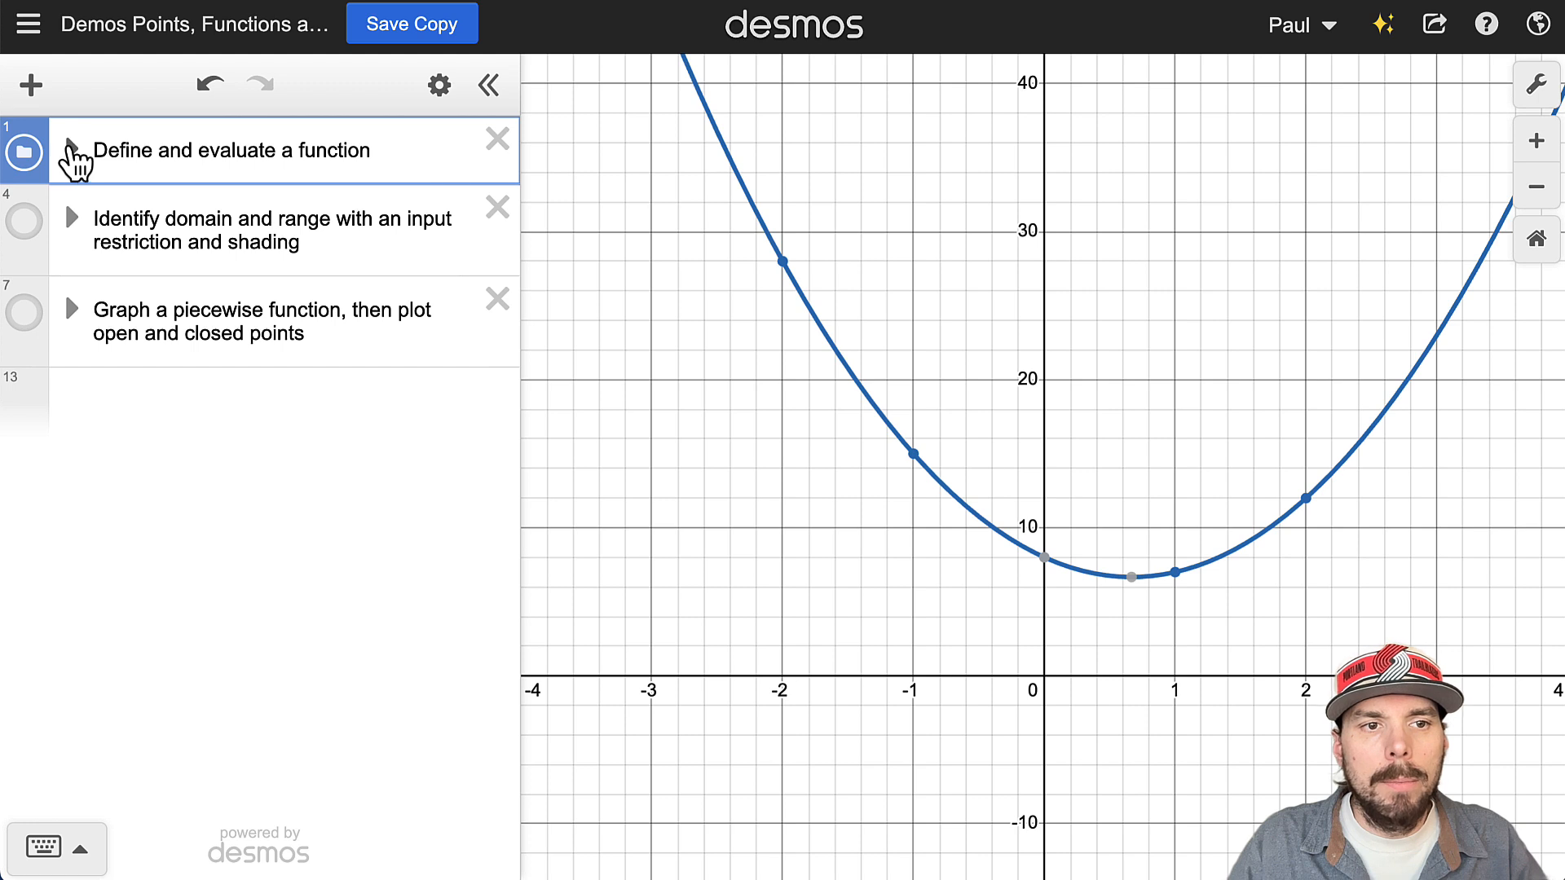
{"action": "left_click", "coordinate": [71, 148]}
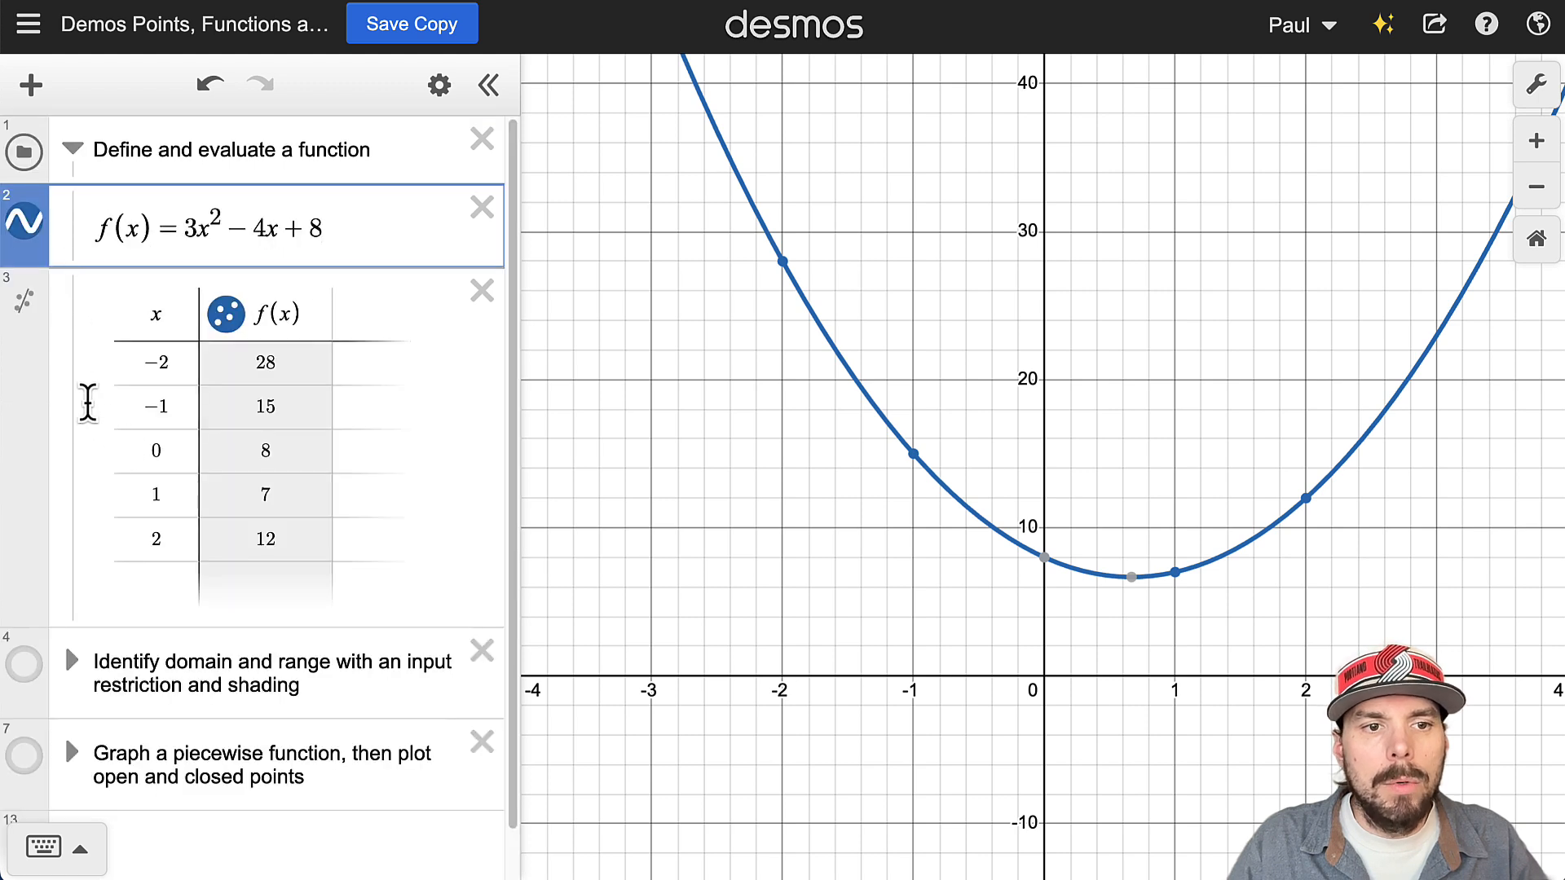
Step: Move the function table out of the "Define and evaluate a function" folder and back inside it
{"action": "left_click", "coordinate": [31, 87]}
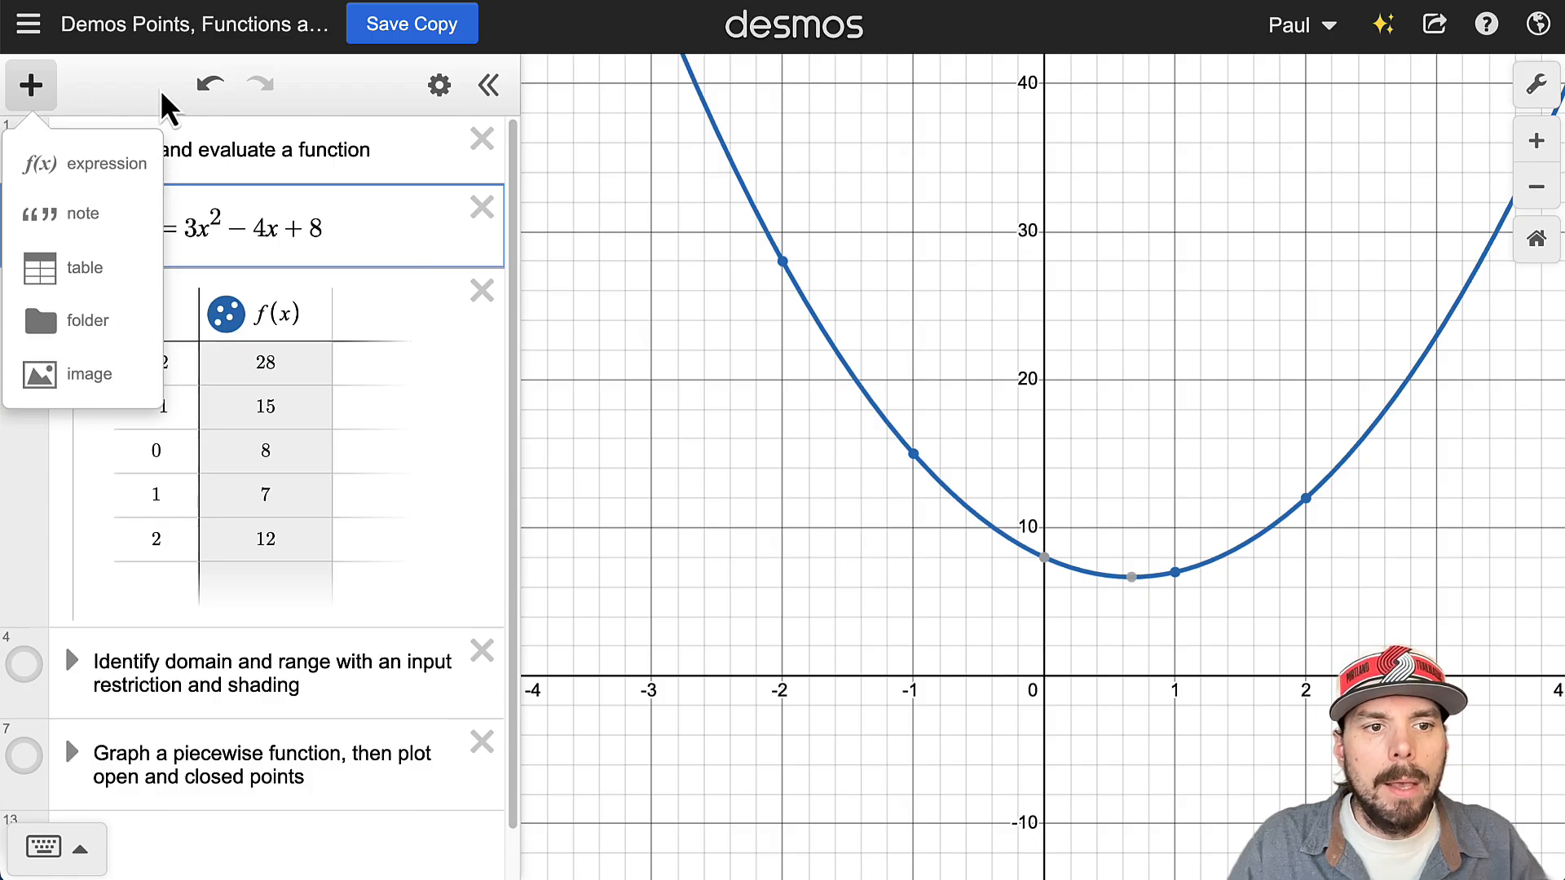
{"action": "left_click", "coordinate": [72, 354]}
{"action": "left_click_drag", "start_coordinate": [56, 447], "coordinate": [98, 500]}
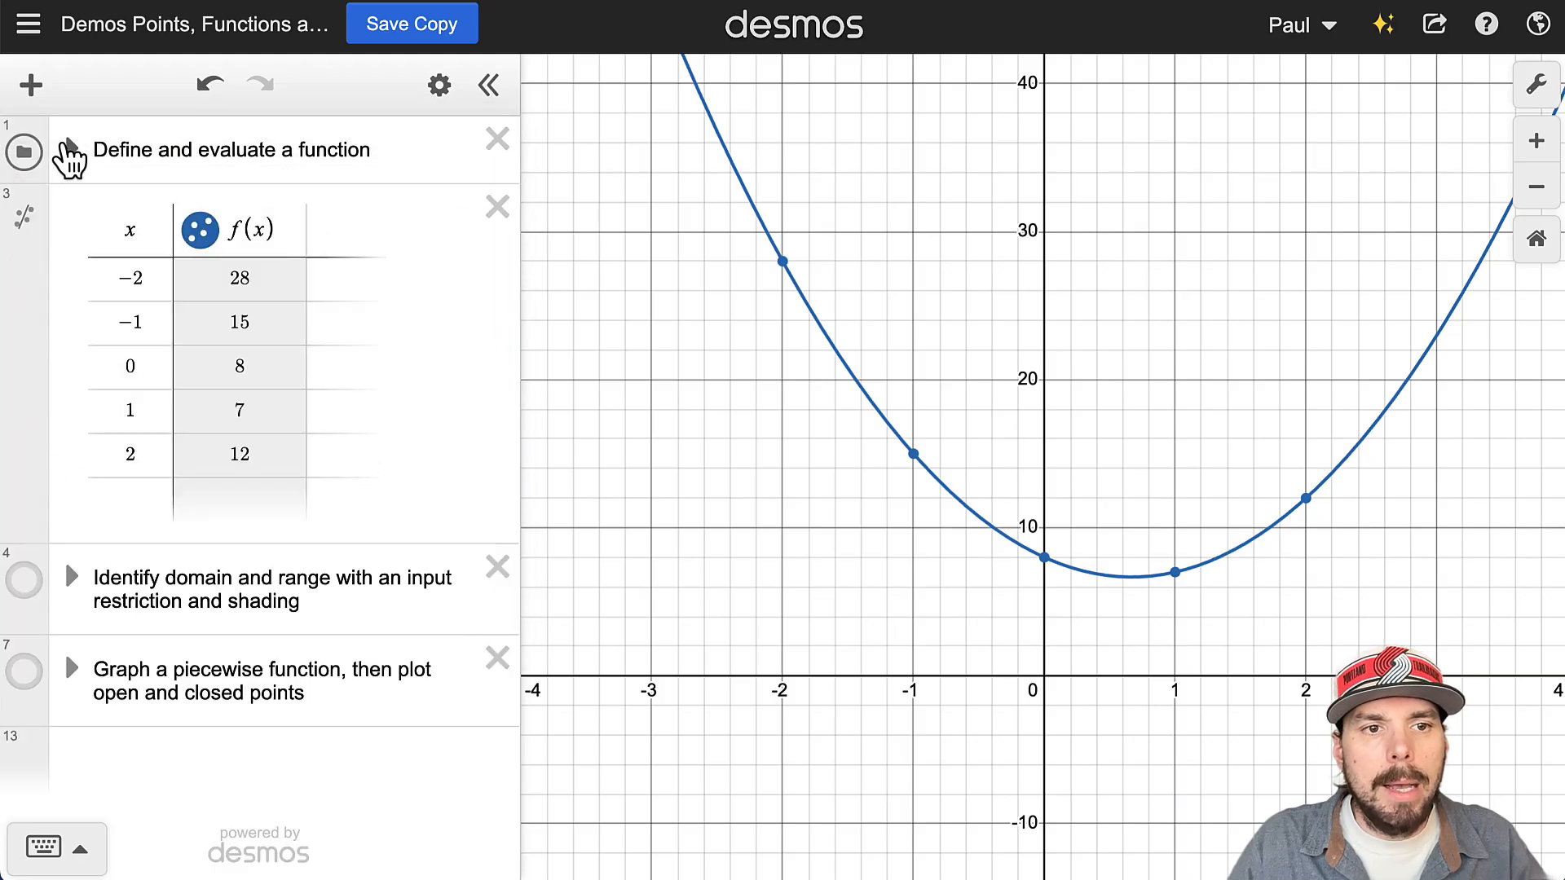
{"action": "left_click_drag", "start_coordinate": [28, 391], "coordinate": [93, 349]}
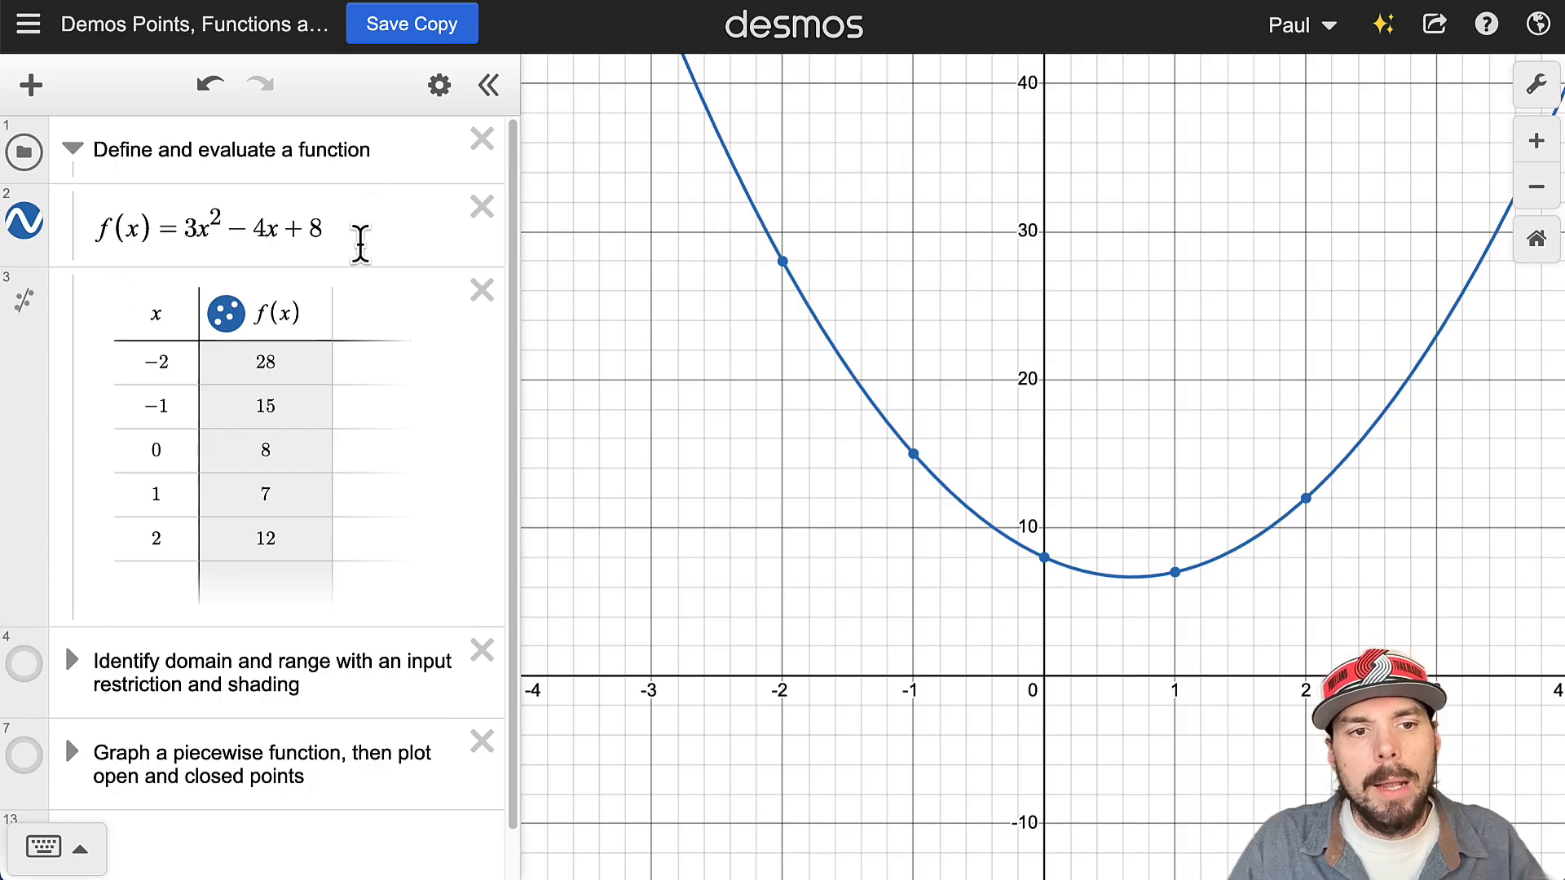
Step: Insert three blank expression lines below f(x) = 3x² − 4x + 8 and delete them again
{"action": "left_click", "coordinate": [384, 219]}
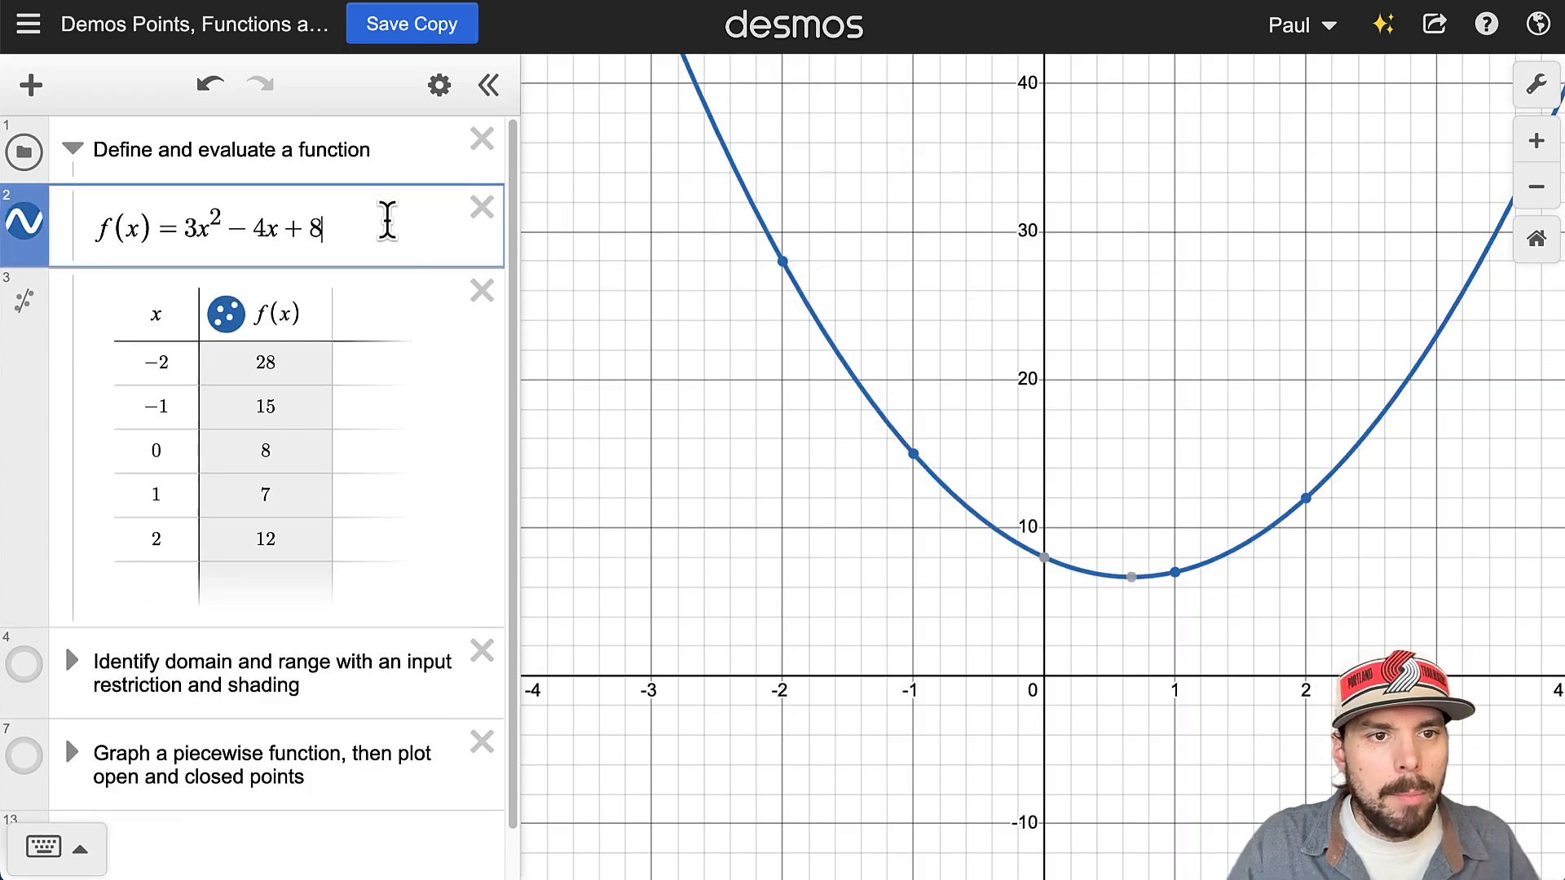
{"action": "key", "text": "Return"}
{"action": "key", "text": "Return"}
{"action": "key", "text": "Return"}
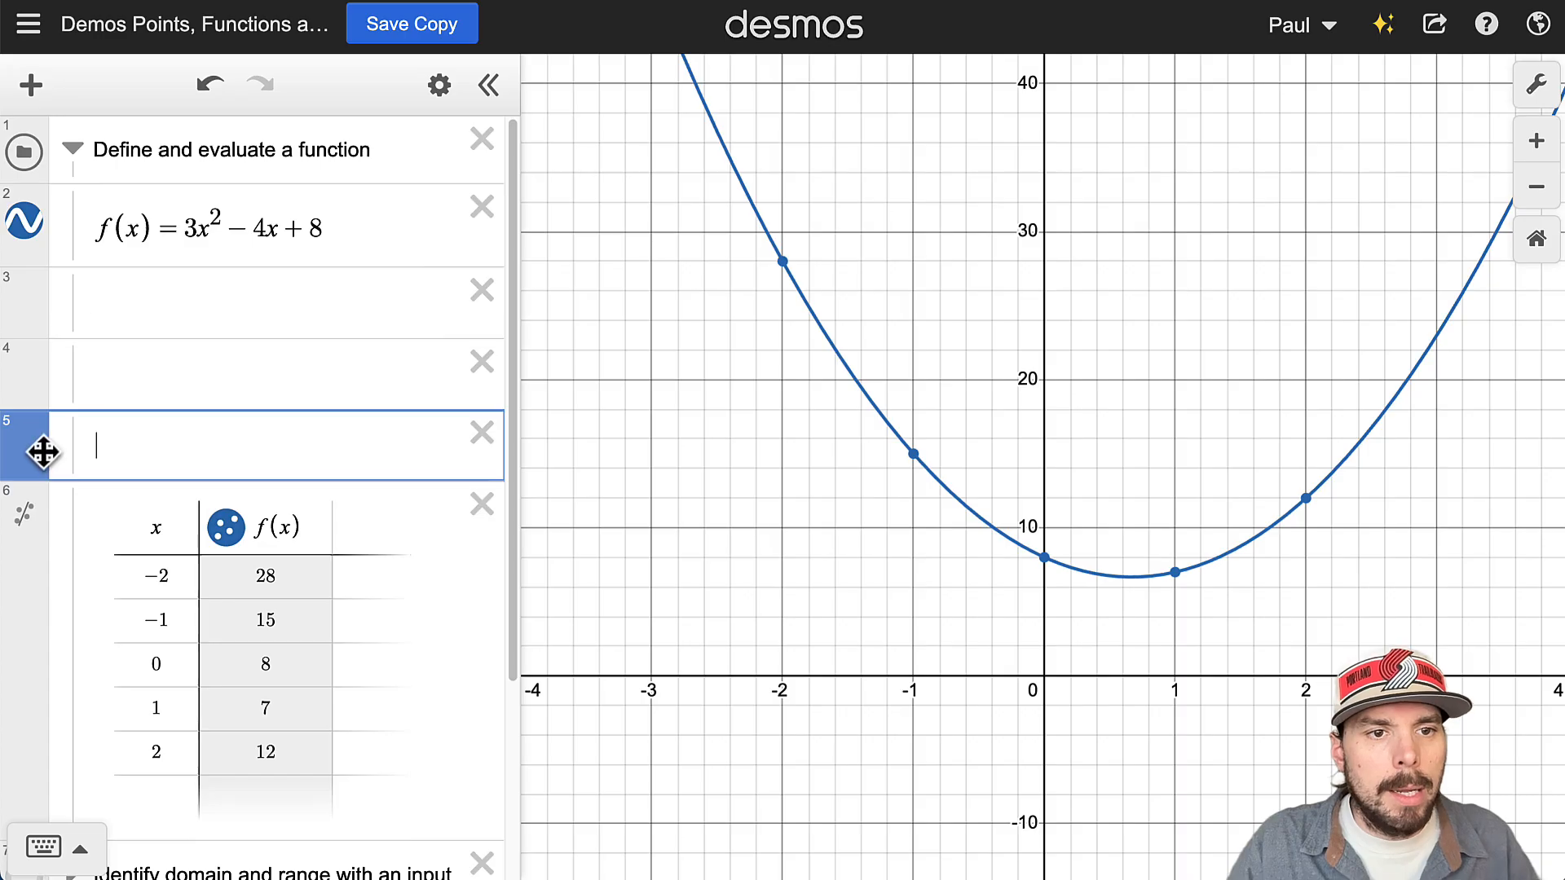
{"action": "key", "text": "BackSpace"}
{"action": "key", "text": "BackSpace"}
{"action": "key", "text": "BackSpace"}
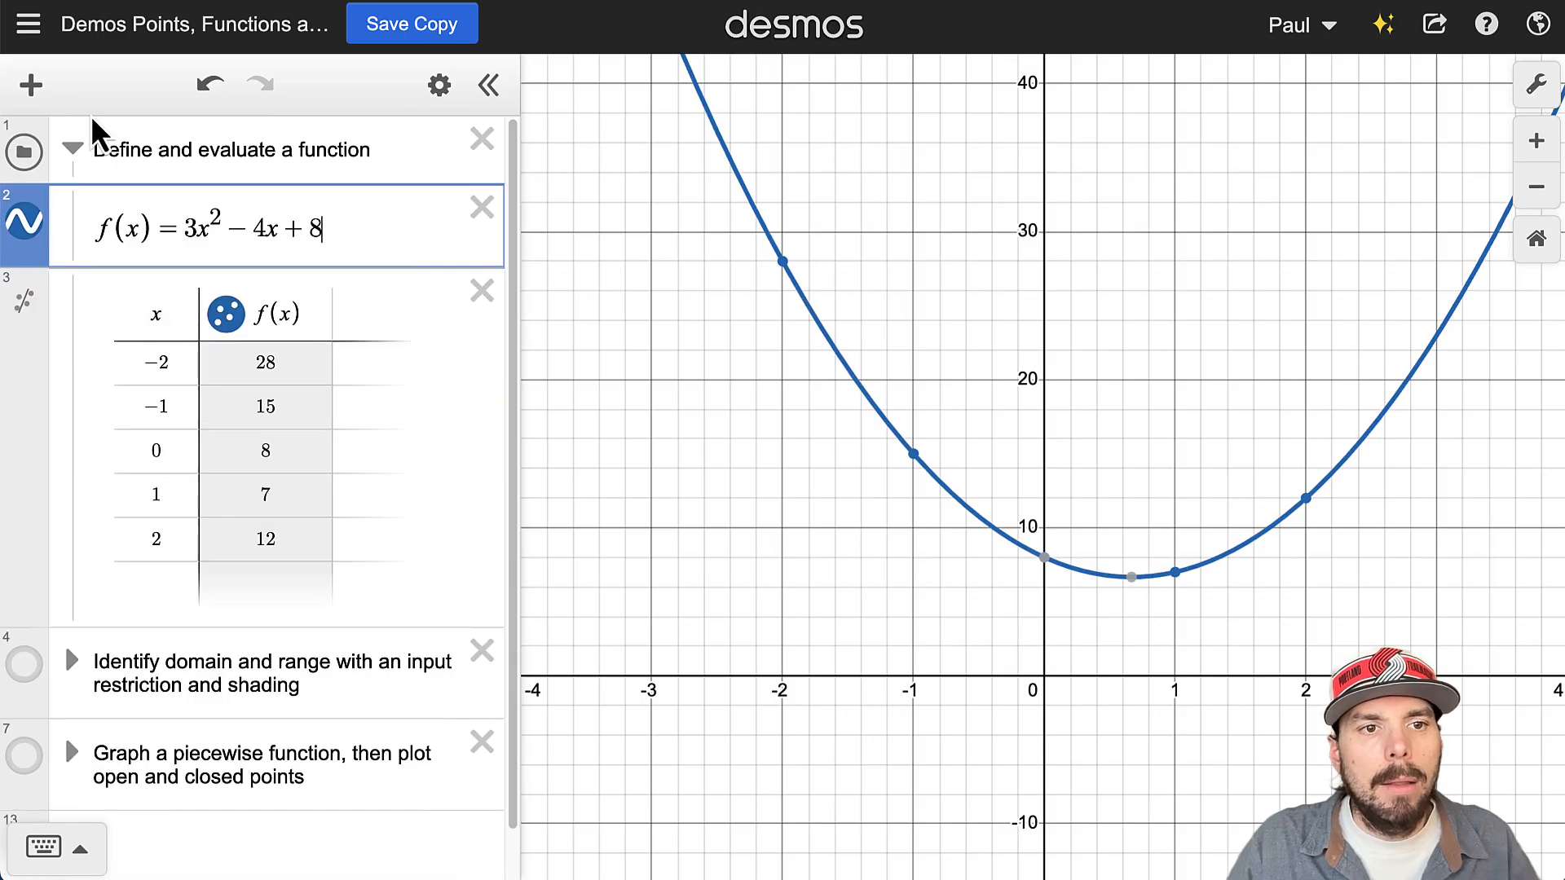
{"action": "left_click", "coordinate": [73, 150]}
{"action": "left_click", "coordinate": [73, 150]}
{"action": "left_click", "coordinate": [31, 84]}
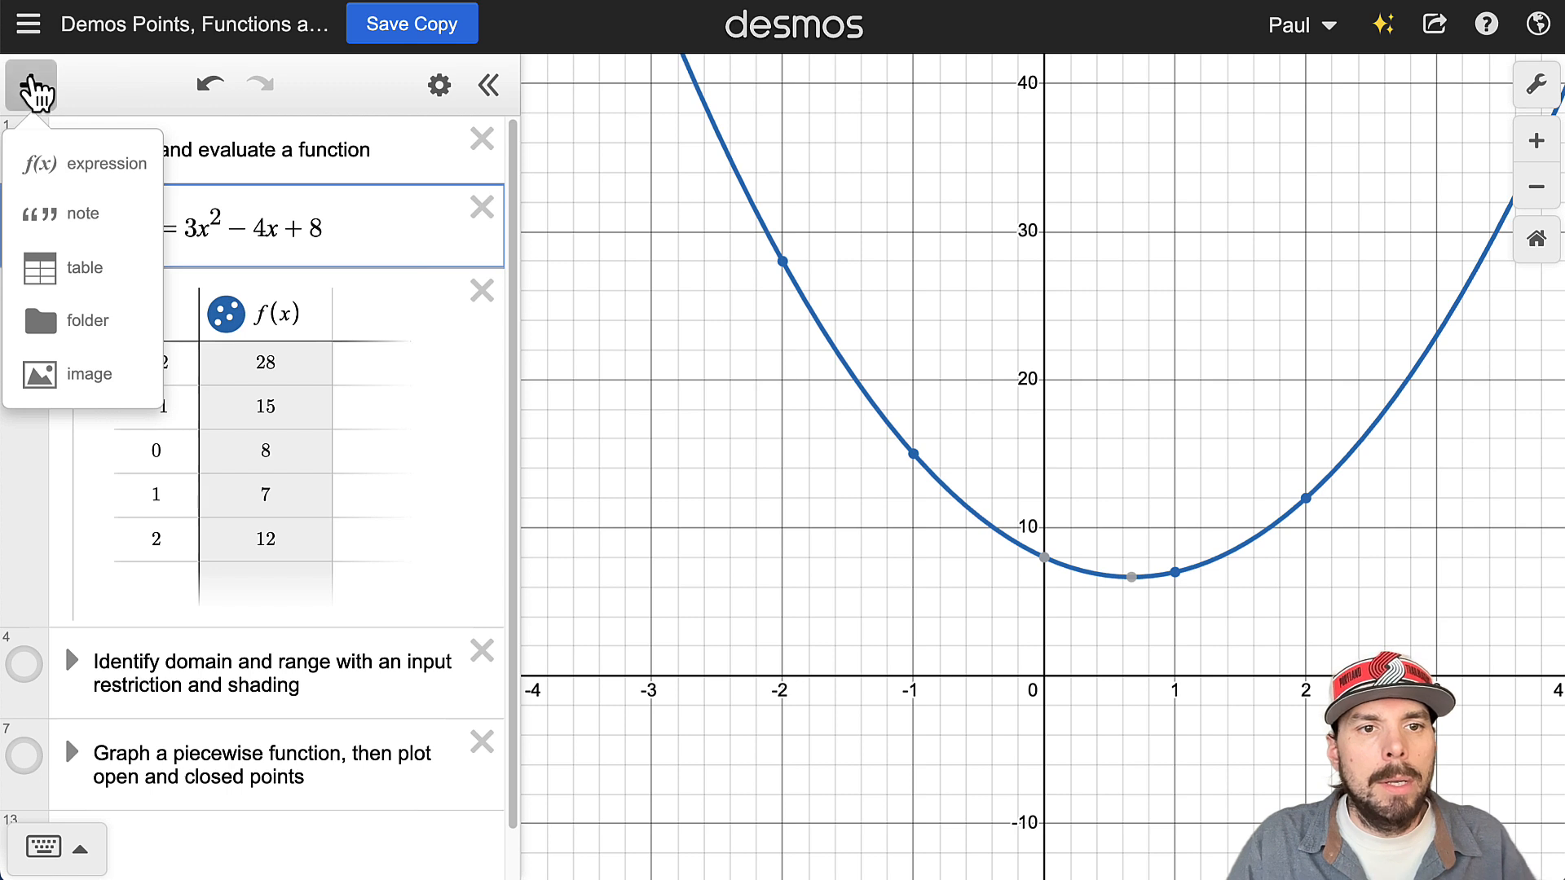
{"action": "left_click", "coordinate": [32, 86]}
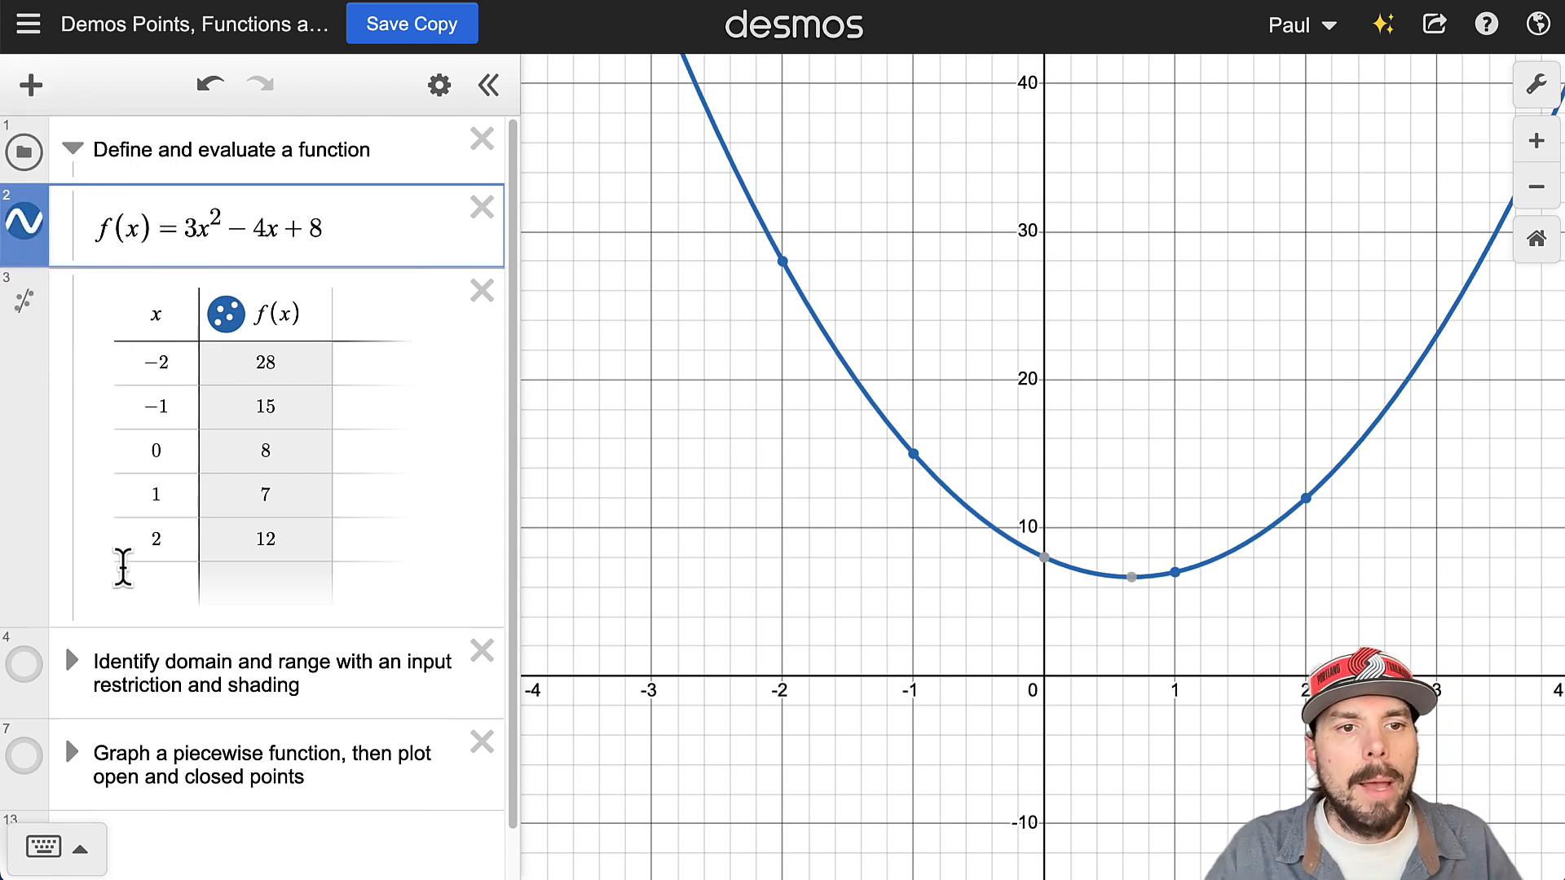
Step: Delete the value table below f(x) = 3x² − 4x + 8
{"action": "left_click", "coordinate": [482, 291]}
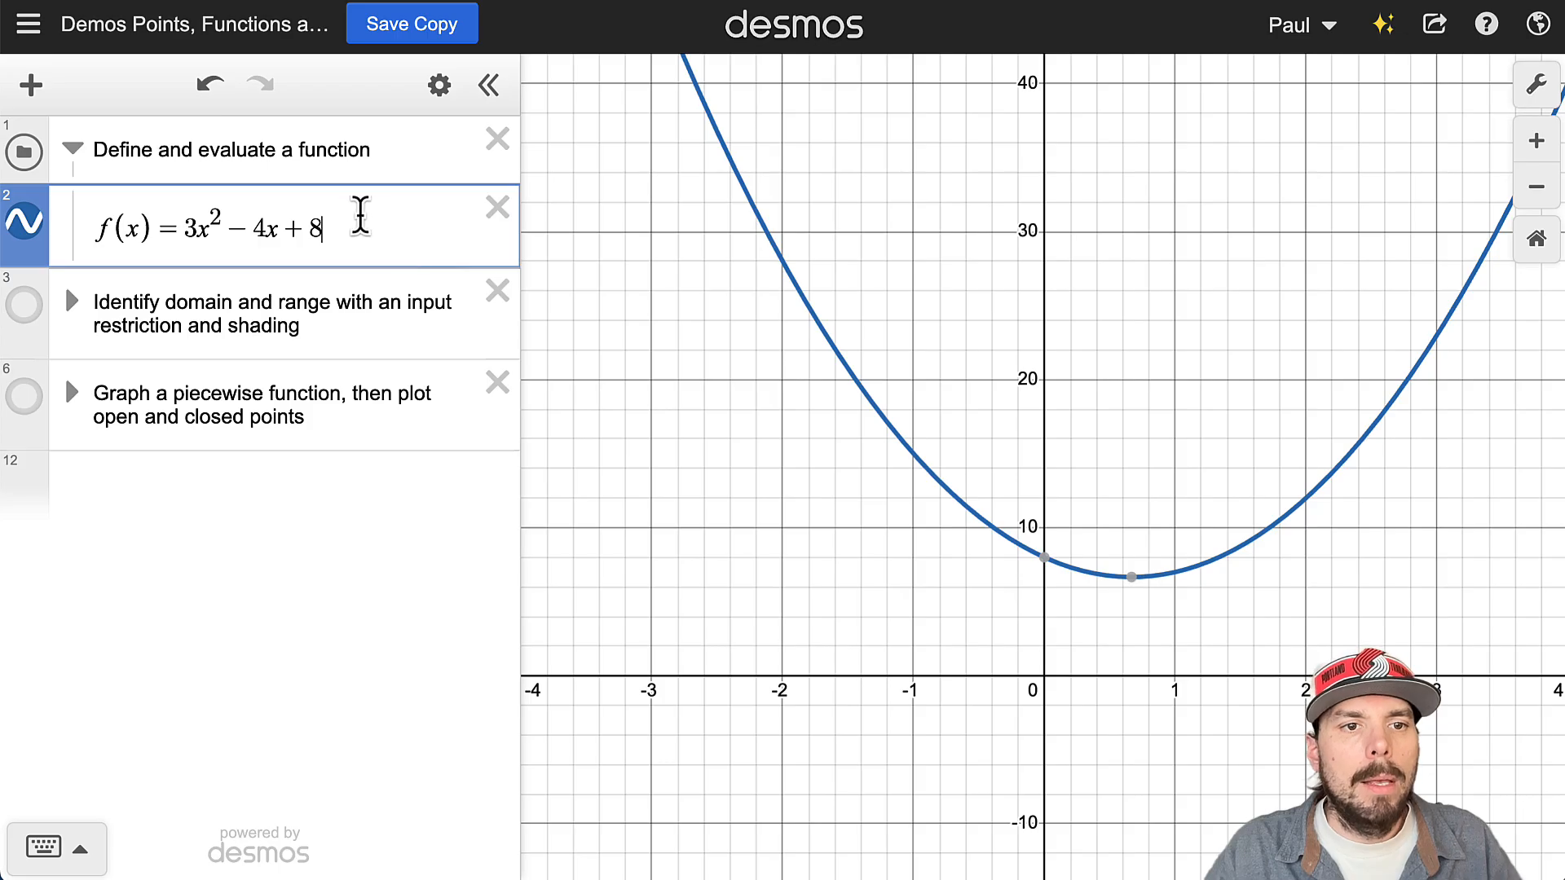
{"action": "left_click_drag", "start_coordinate": [354, 226], "coordinate": [94, 237]}
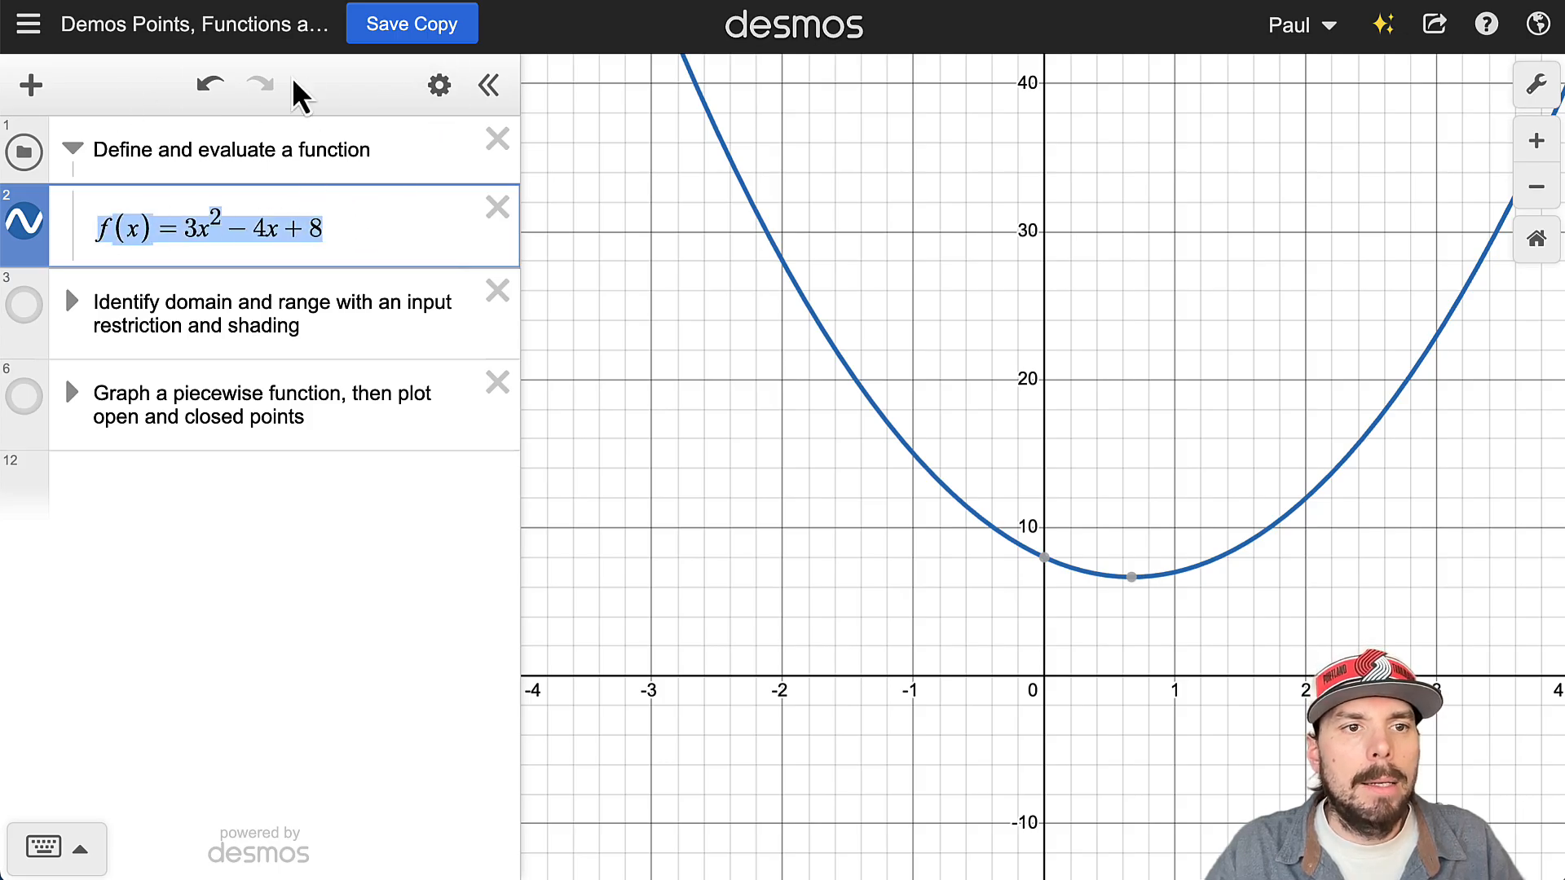
Step: Insert a blank table below f(x) = 3x² − 4x + 8 and delete it again
{"action": "left_click", "coordinate": [33, 88]}
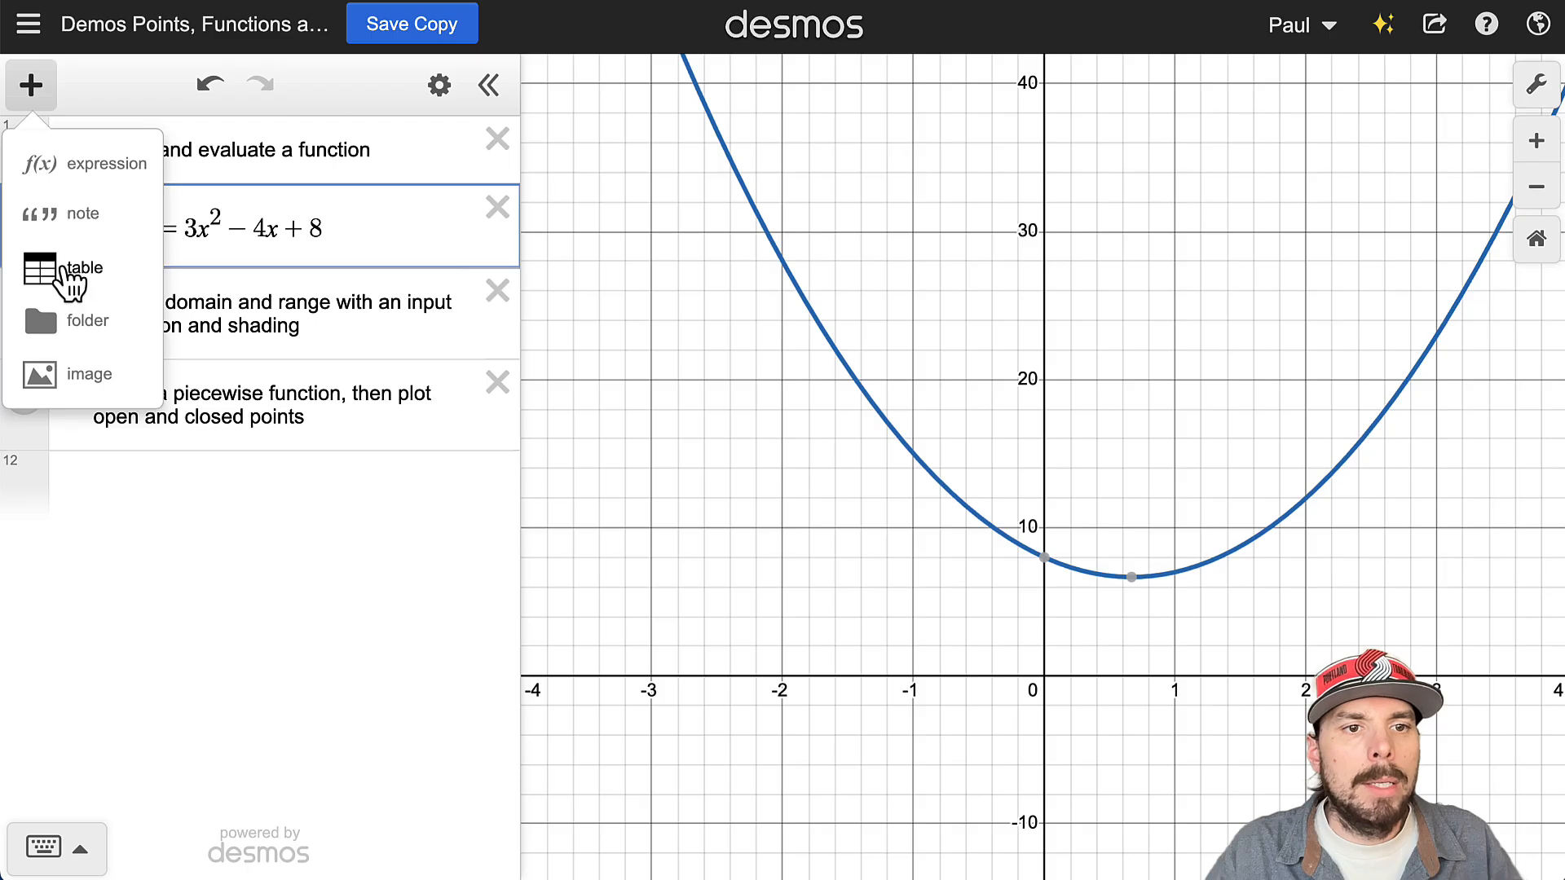
{"action": "left_click", "coordinate": [54, 269]}
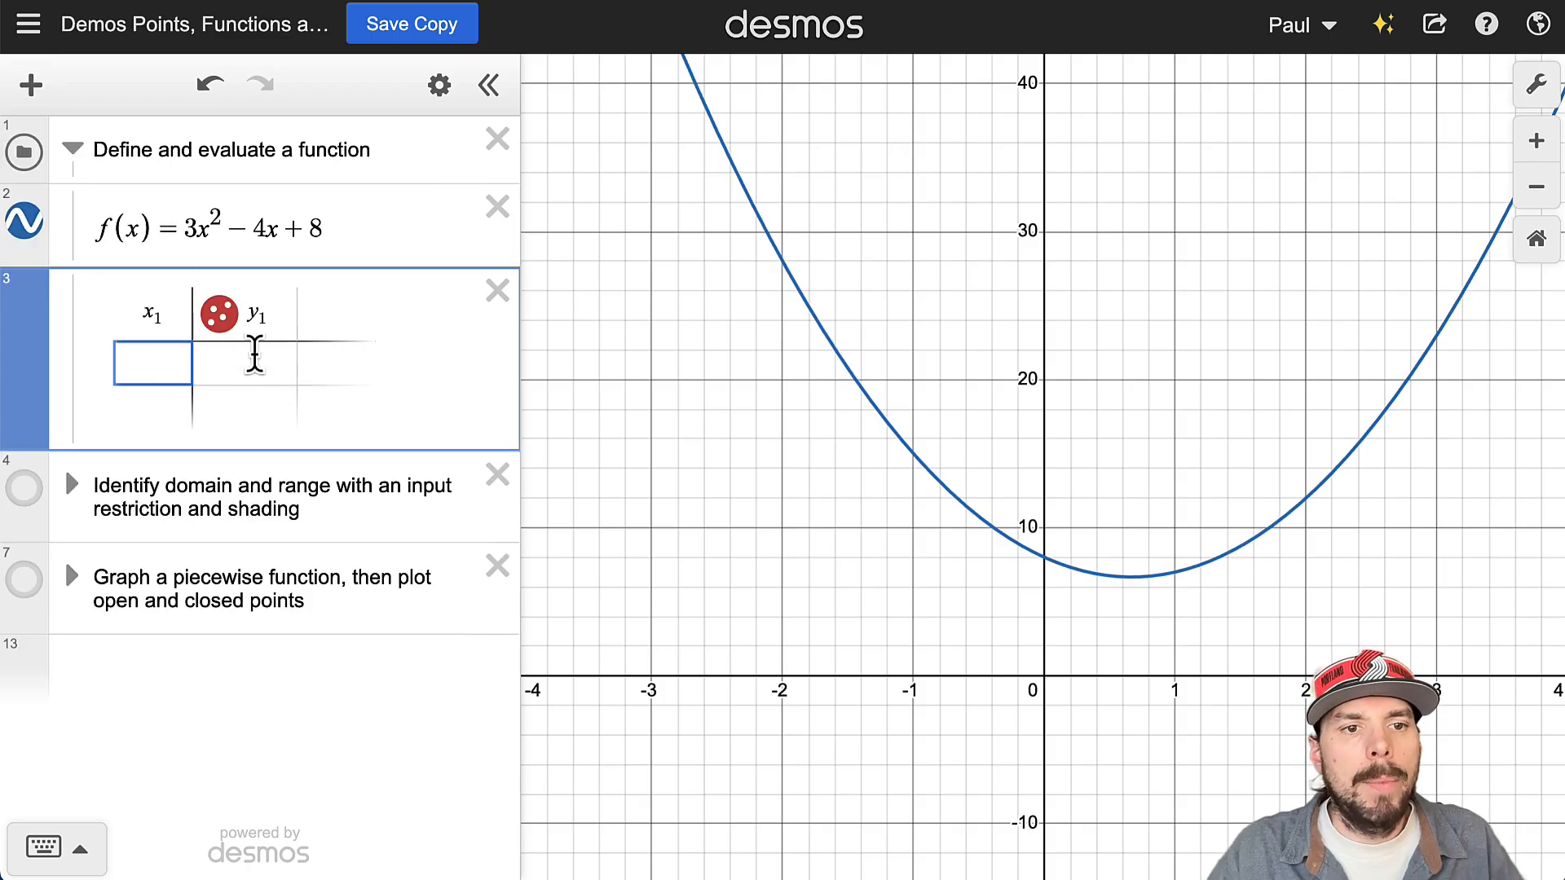
{"action": "key", "text": "Up"}
{"action": "key", "text": "BackSpace"}
{"action": "key", "text": "BackSpace"}
{"action": "key", "text": "BackSpace"}
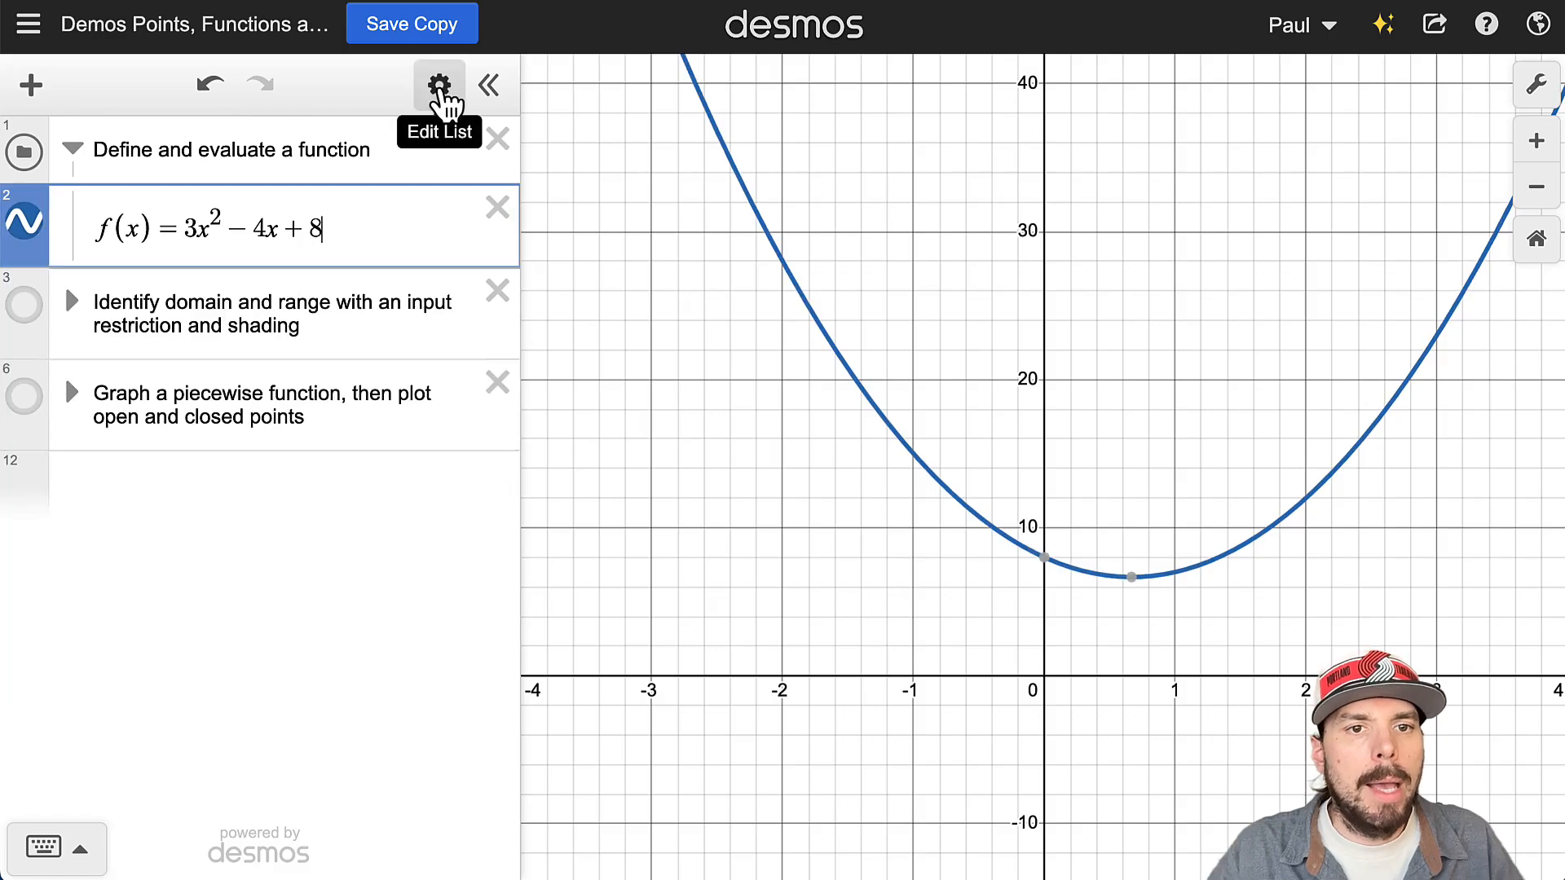
Step: Create a value table directly from the expression f(x) = 3x² − 4x + 8
{"action": "left_click", "coordinate": [440, 88]}
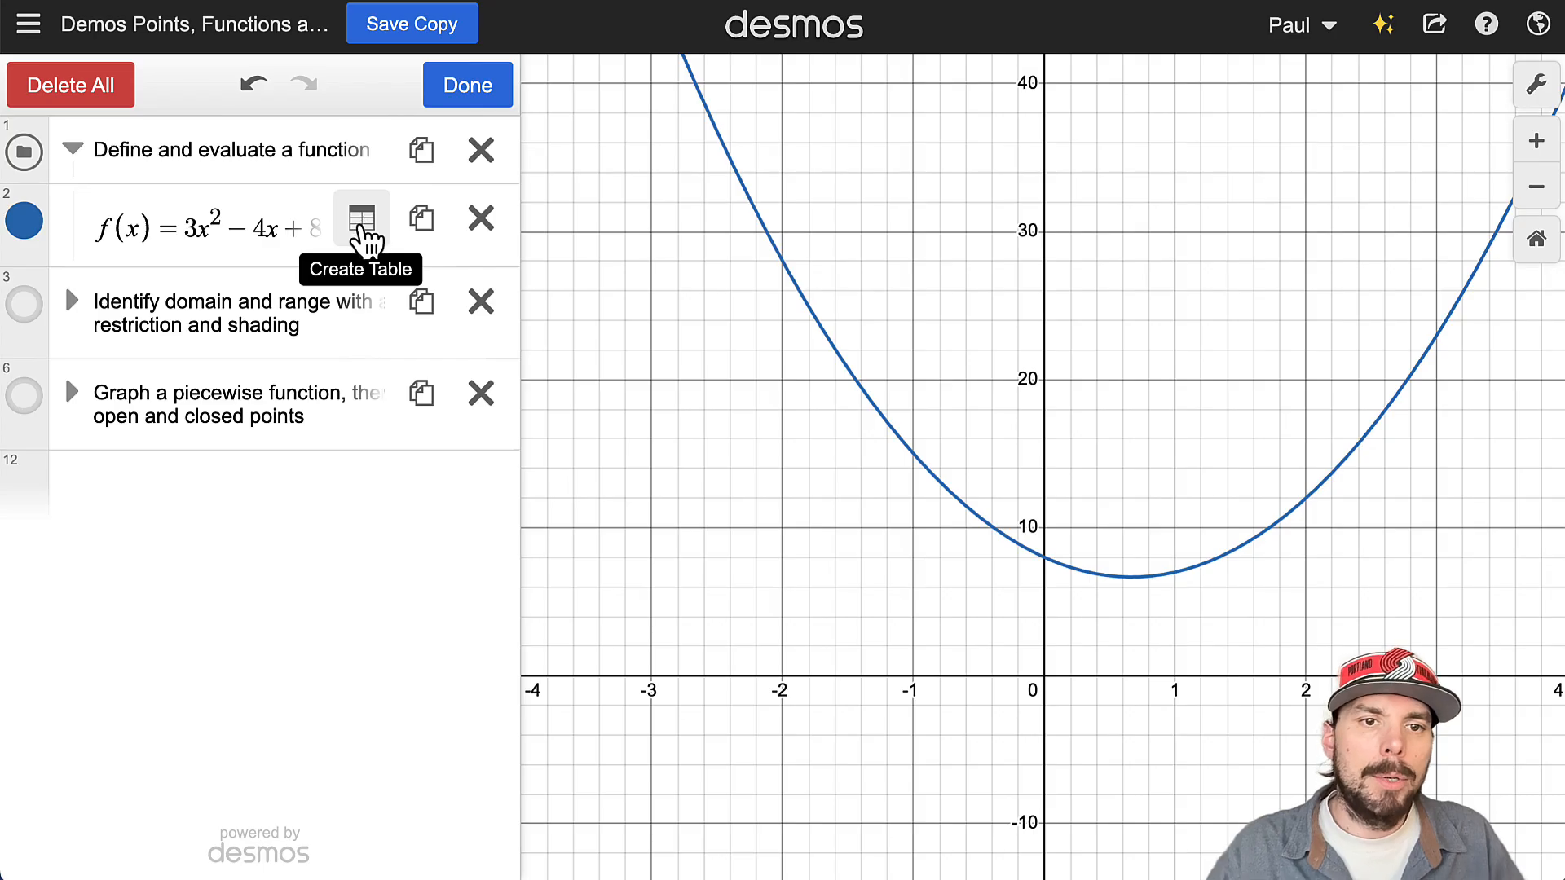
{"action": "left_click", "coordinate": [362, 222]}
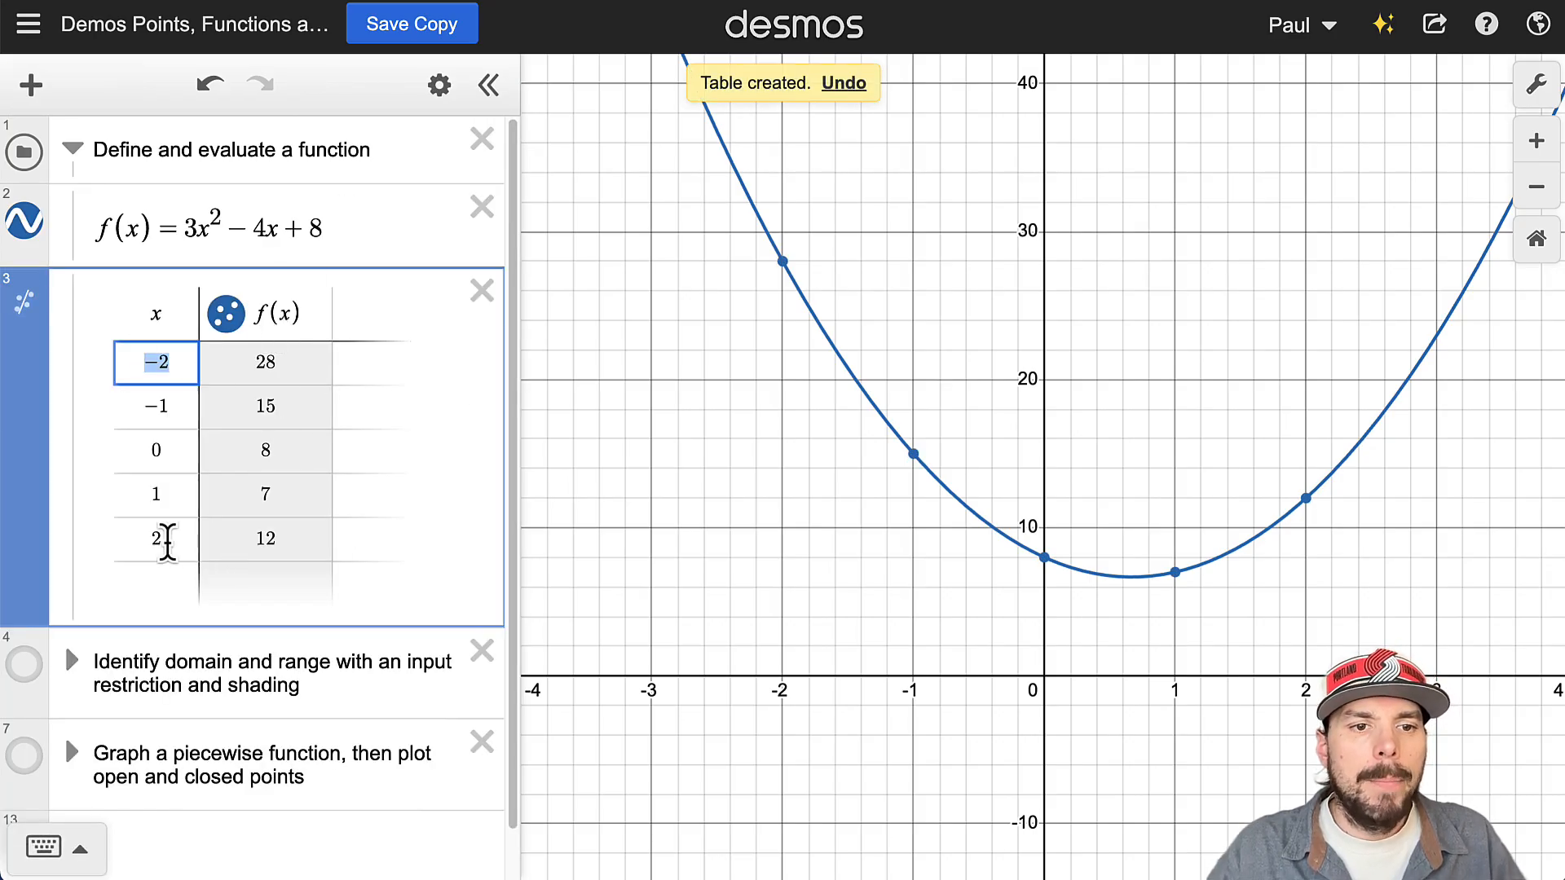
{"action": "left_click", "coordinate": [159, 534]}
{"action": "left_click", "coordinate": [133, 359]}
Step: Delete the rows x = 2, 1, 0 and −1 from the function table, keeping only the first row
{"action": "left_click", "coordinate": [167, 540]}
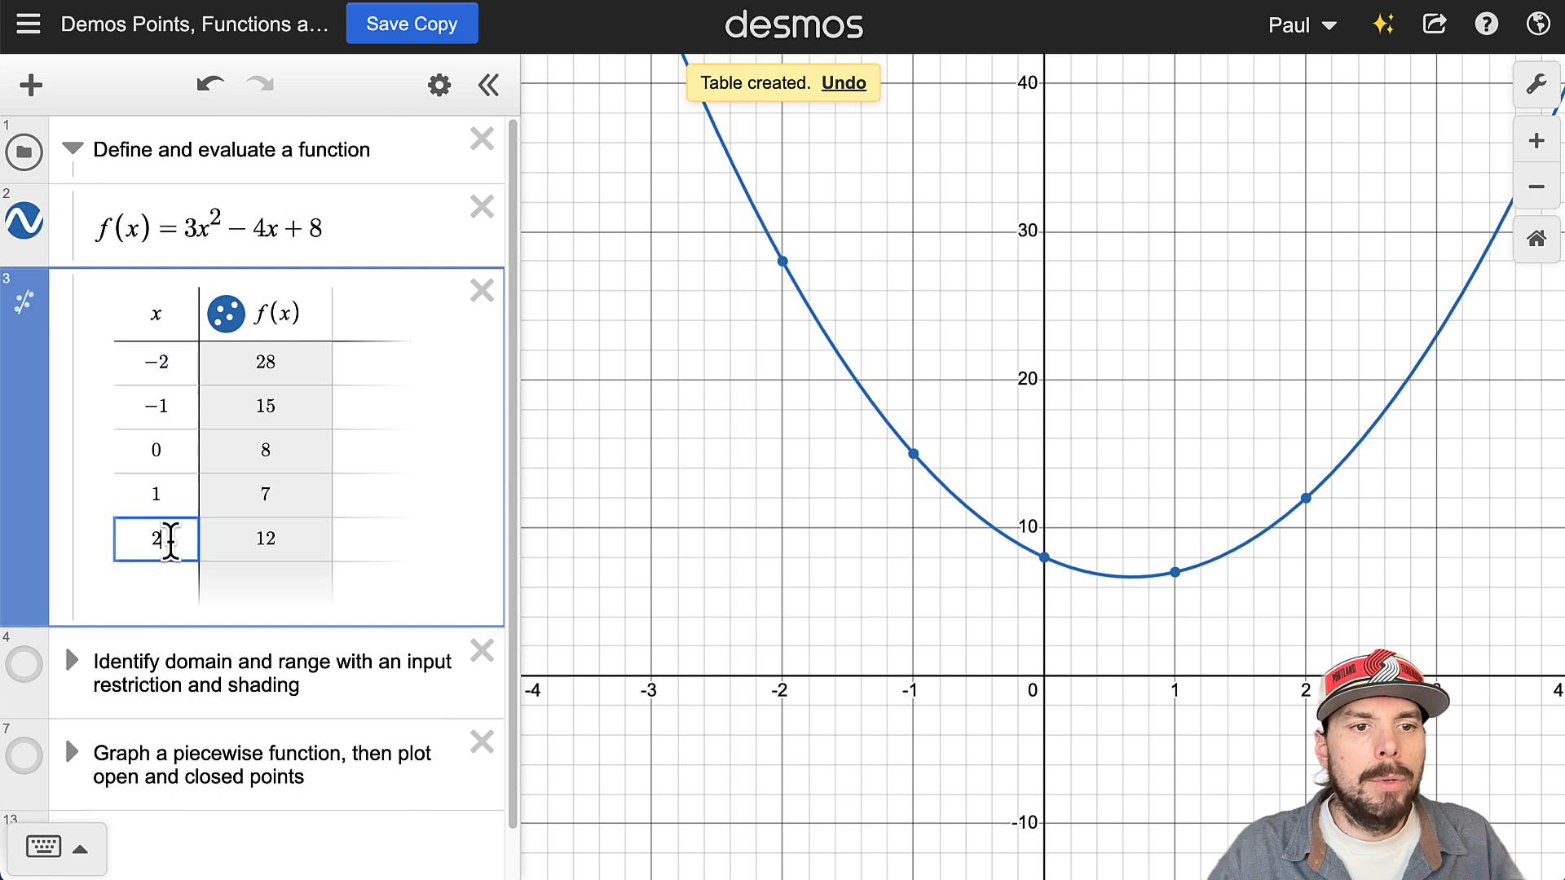
{"action": "key", "text": "BackSpace"}
{"action": "key", "text": "BackSpace"}
{"action": "key", "text": "BackSpace"}
{"action": "key", "text": "BackSpace"}
{"action": "key", "text": "BackSpace"}
{"action": "key", "text": "BackSpace"}
{"action": "key", "text": "BackSpace"}
{"action": "key", "text": "BackSpace"}
{"action": "key", "text": "BackSpace"}
{"action": "key", "text": "BackSpace"}
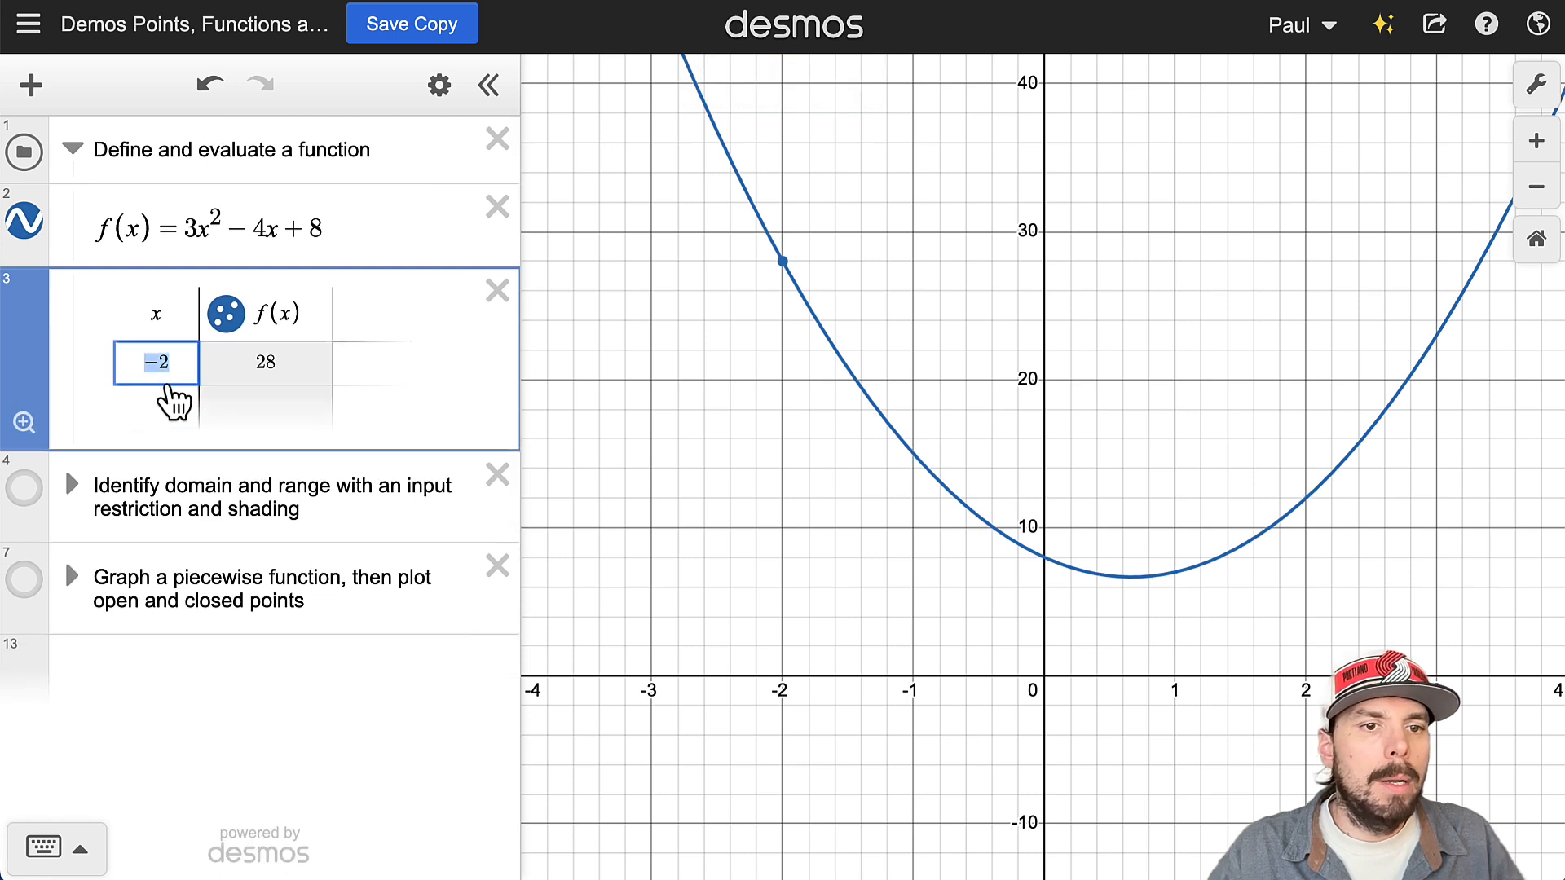
Step: Enter −10 and −8 as the first two x-values of the function table
{"action": "type", "text": "12"}
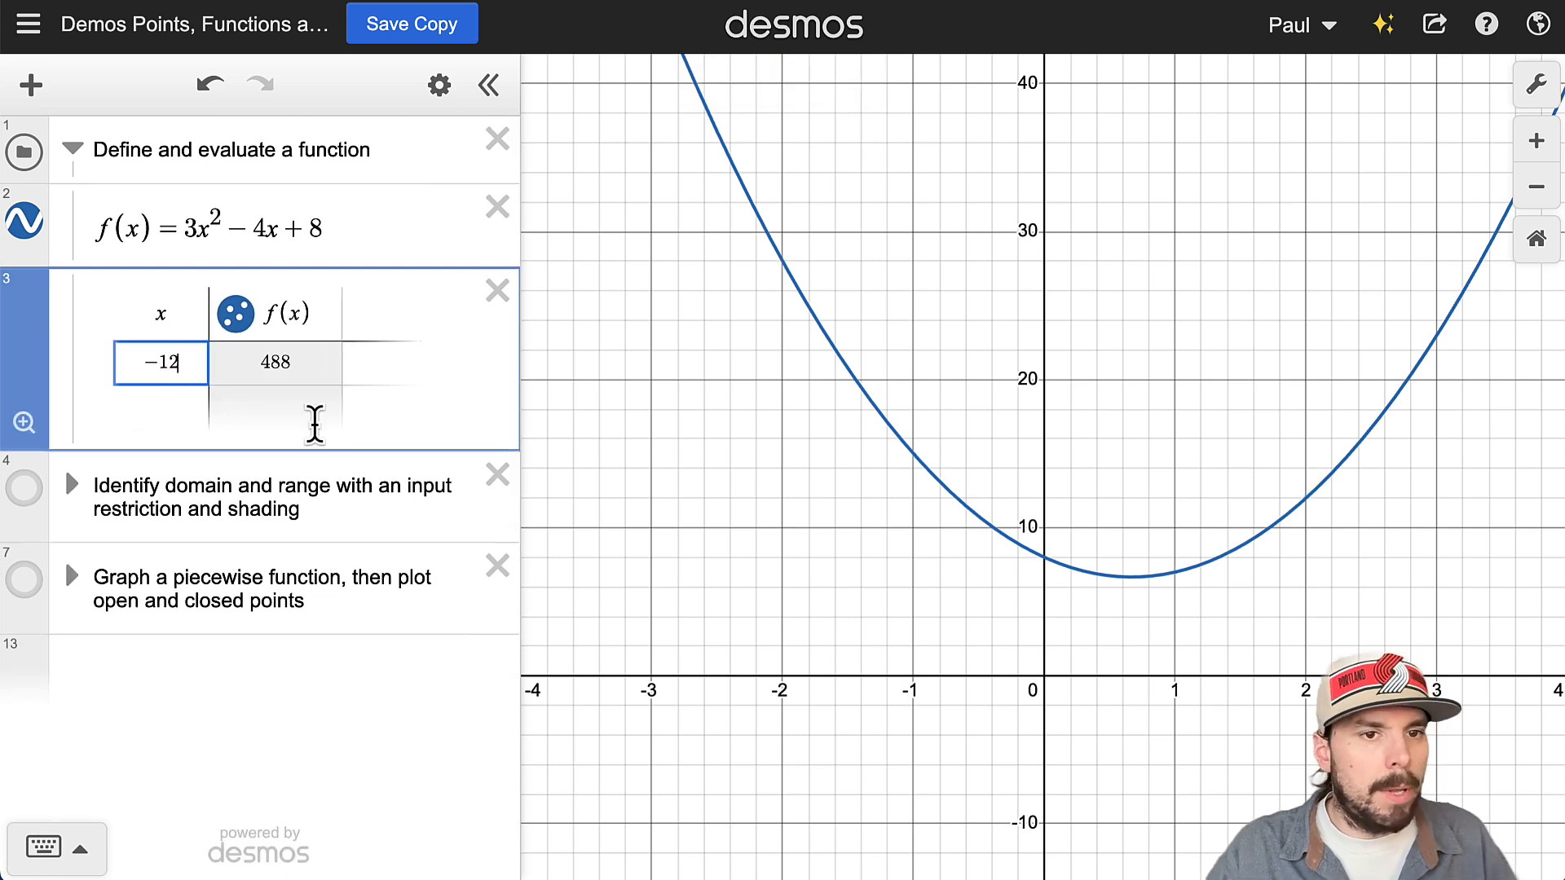
{"action": "key", "text": "BackSpace"}
{"action": "type", "text": "0"}
{"action": "key", "text": "Return"}
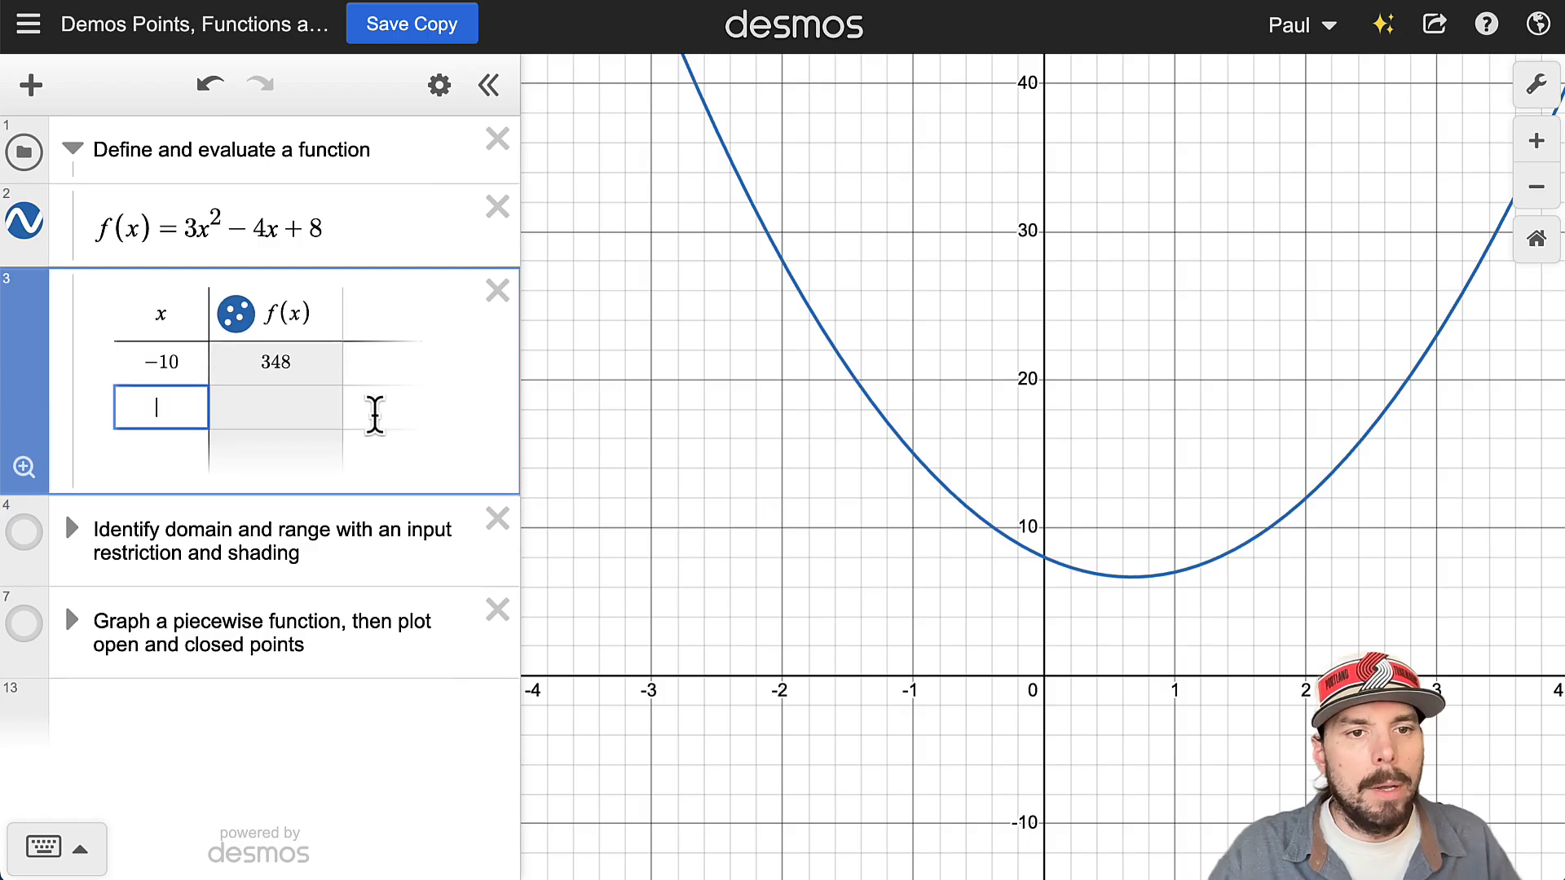
{"action": "type", "text": "-8"}
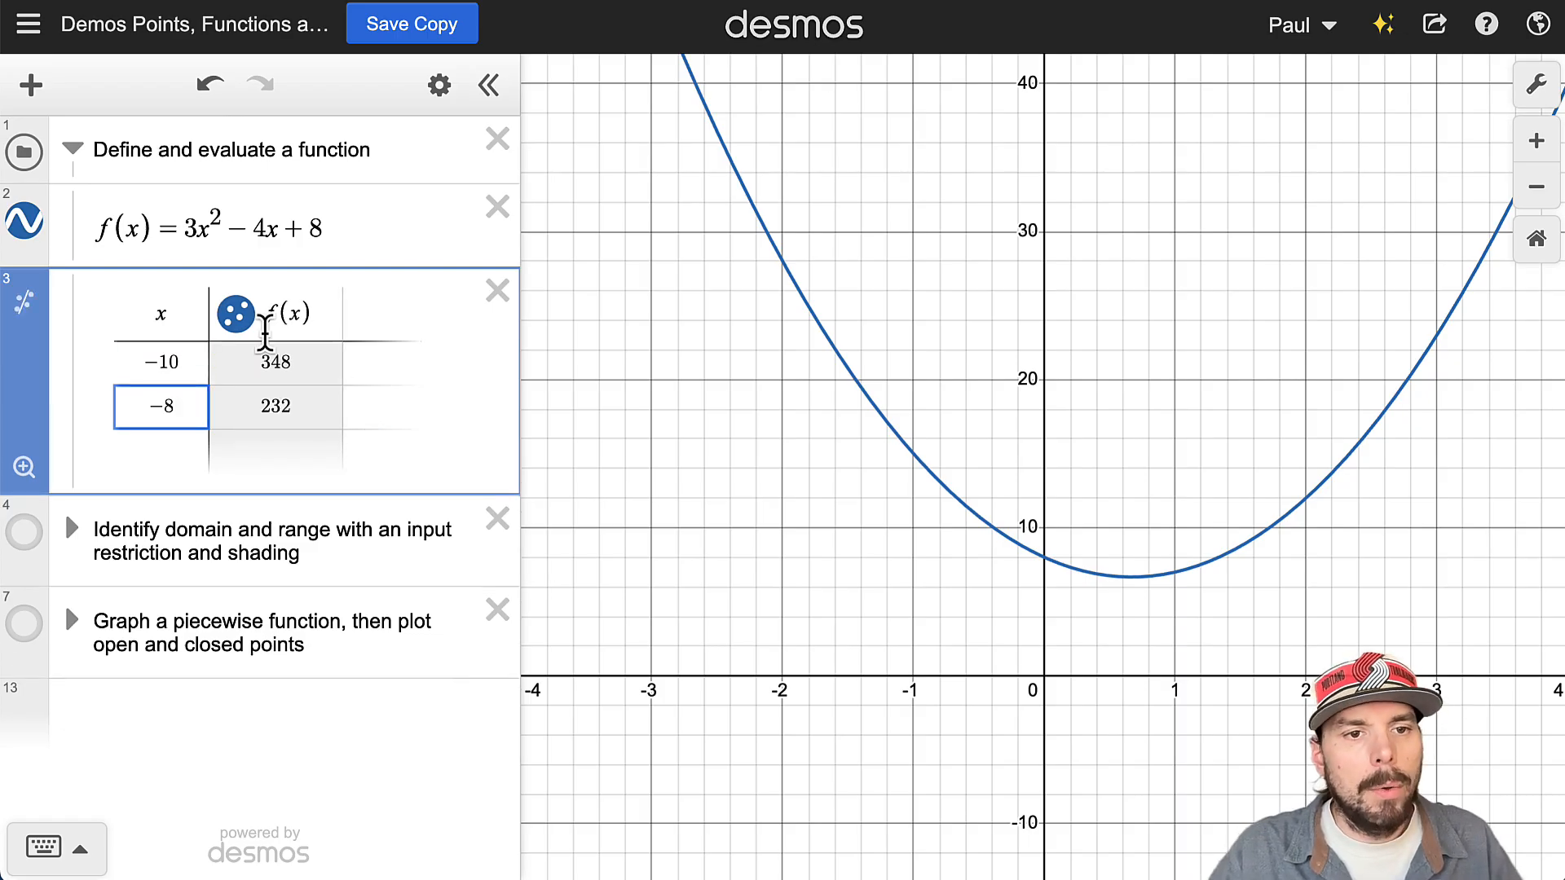
Step: Continue the table's x-values in steps of 2 up to 10 and fit the graph view to its points
{"action": "key", "text": "Return"}
{"action": "key", "text": "Return"}
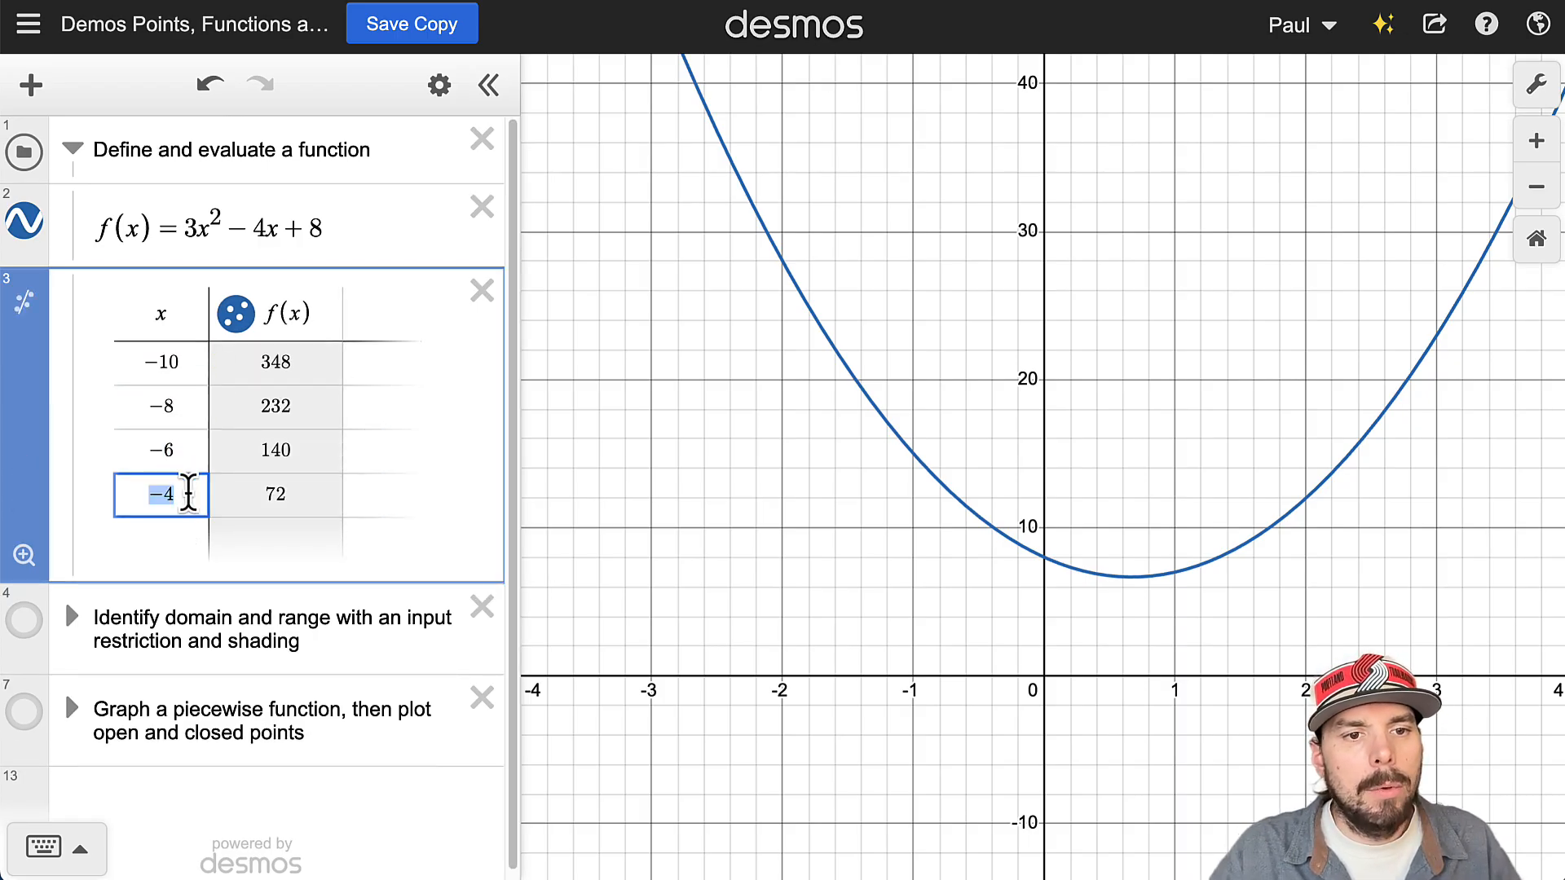
{"action": "key", "text": "Return"}
{"action": "key", "text": "Return"}
{"action": "key", "text": "Return"}
{"action": "key", "text": "Return"}
{"action": "key", "text": "Return"}
{"action": "key", "text": "Return"}
{"action": "key", "text": "Return"}
{"action": "key", "text": "Return"}
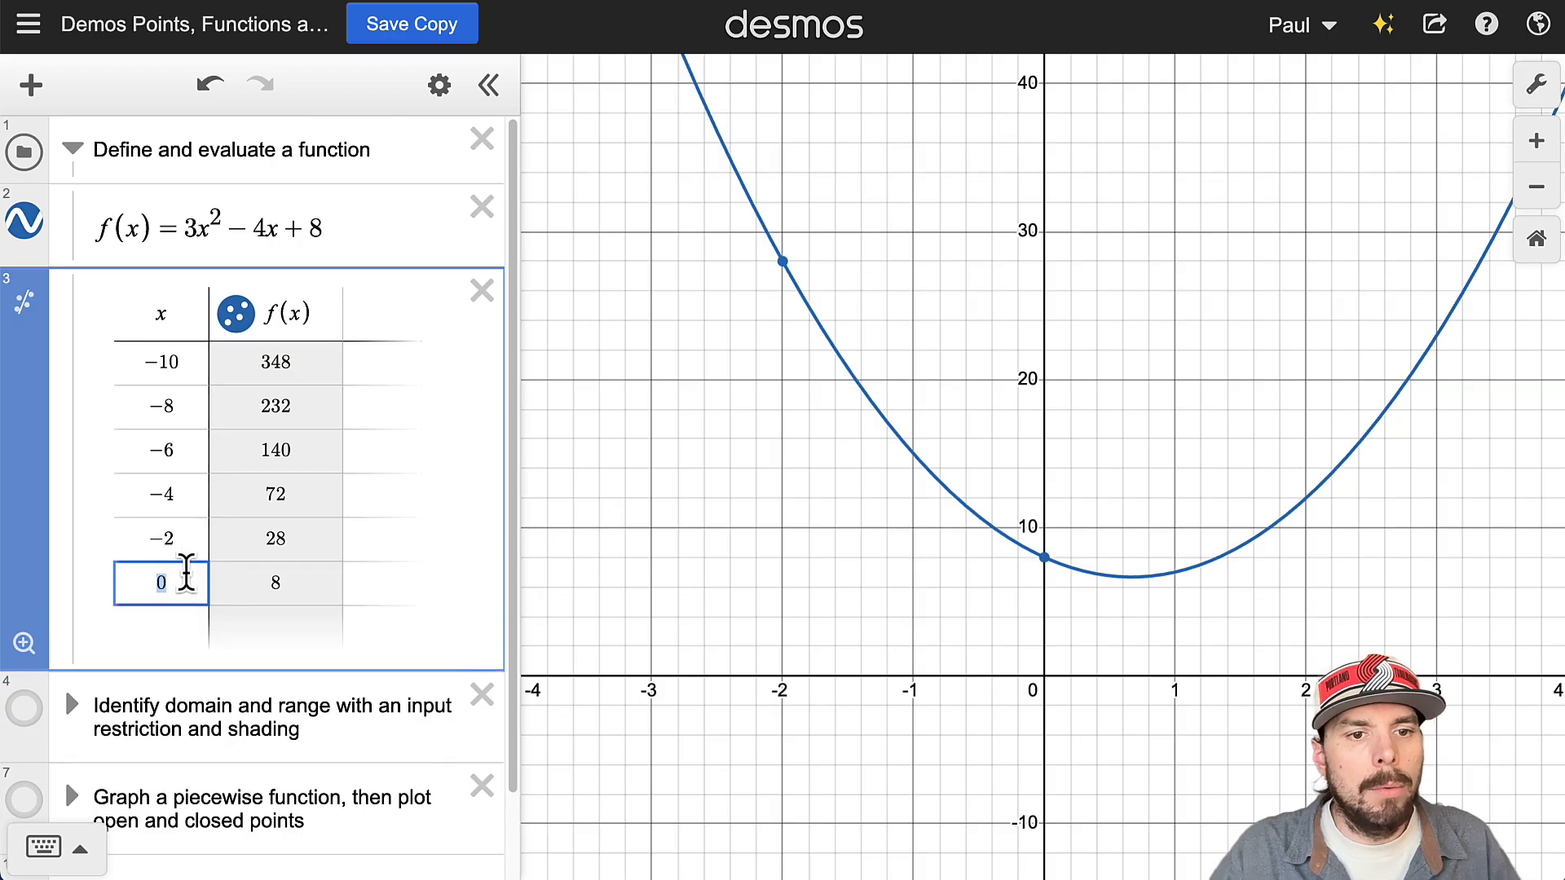
{"action": "key", "text": "Return"}
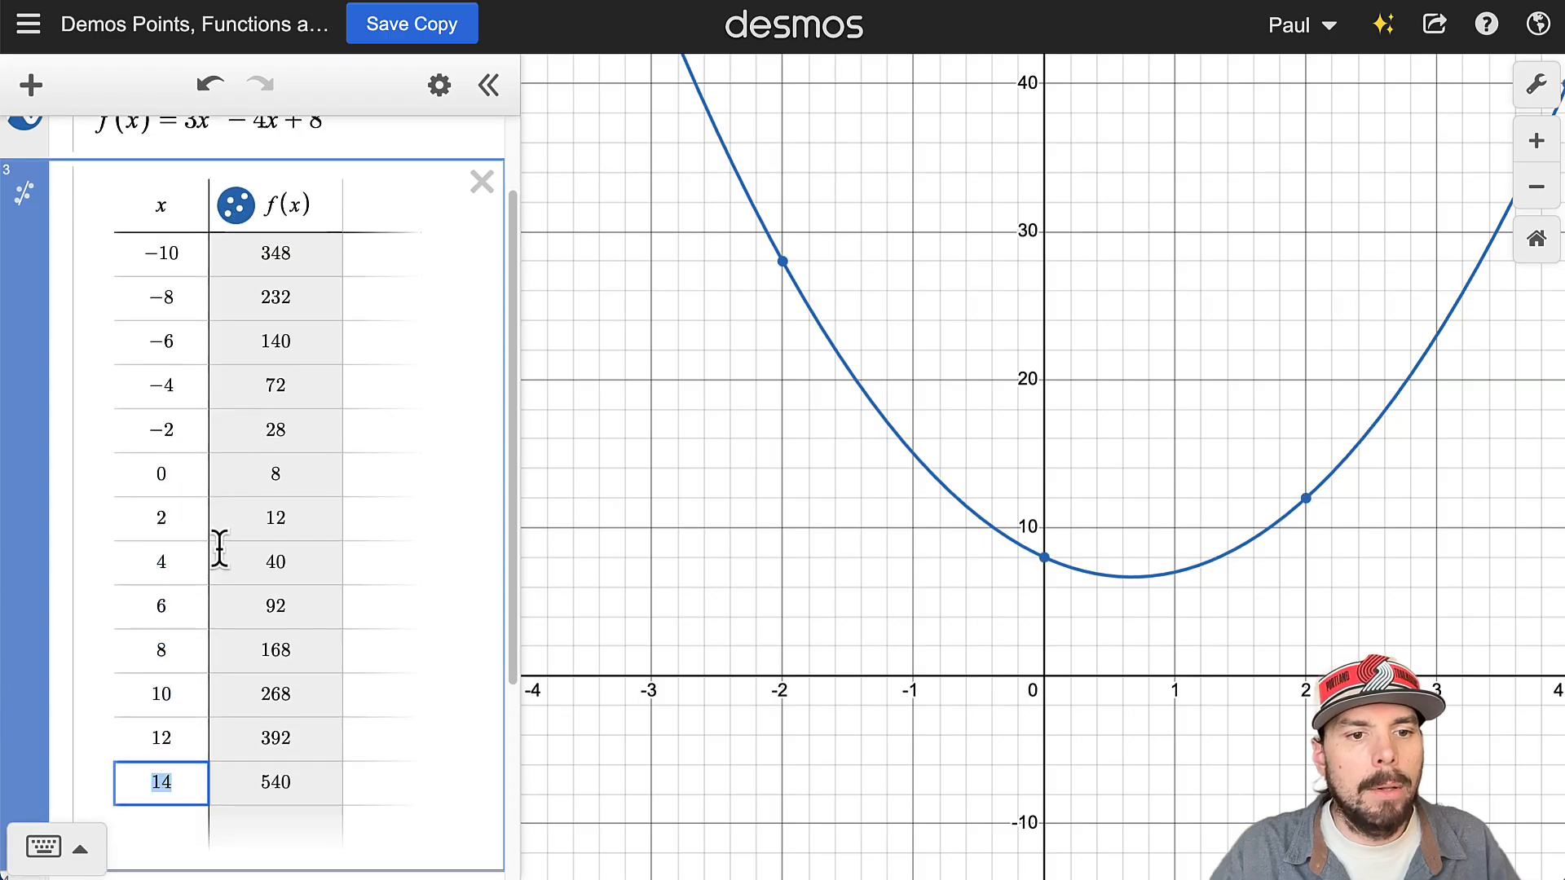
{"action": "key", "text": "BackSpace"}
{"action": "key", "text": "BackSpace"}
{"action": "key", "text": "BackSpace"}
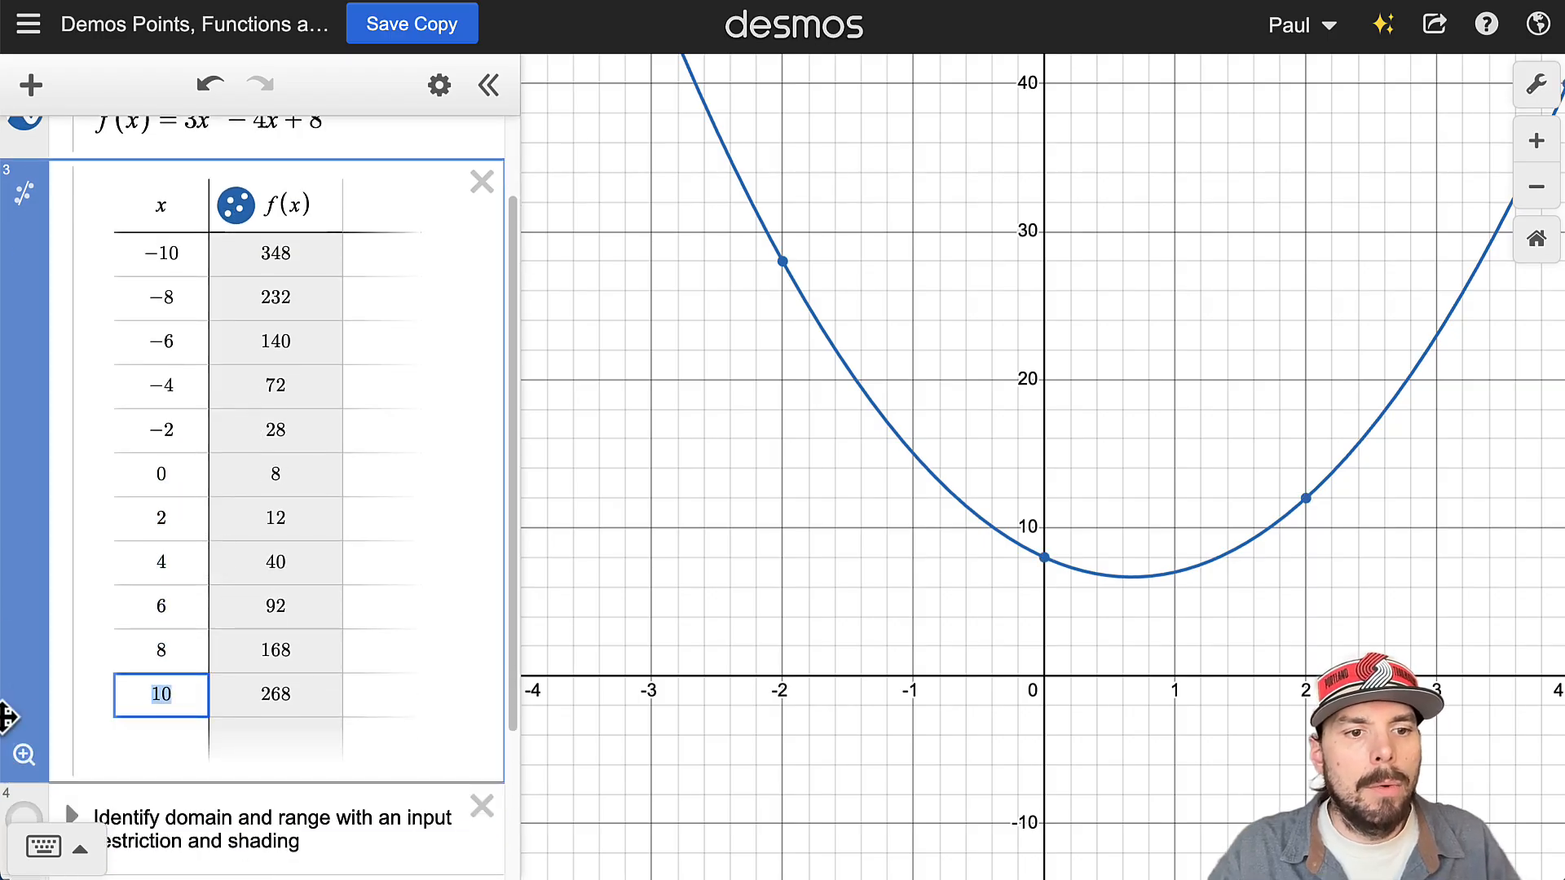
{"action": "left_click", "coordinate": [24, 754]}
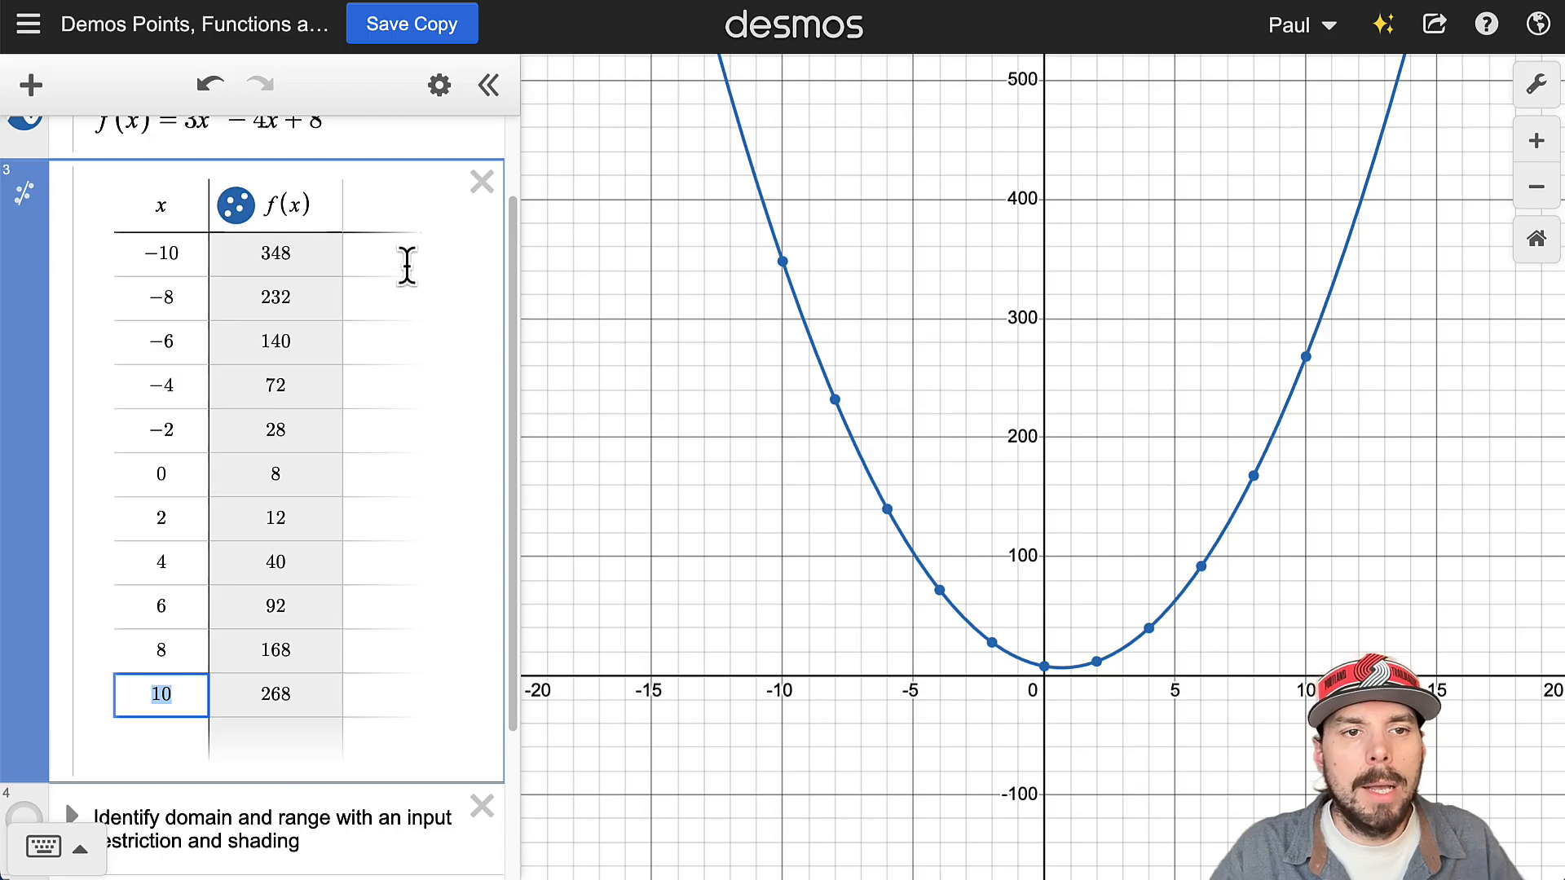
Step: Add a third column defined as x − 1 to the function table
{"action": "scroll", "coordinate": [278, 626], "scroll_direction": "up", "scroll_amount": 1}
{"action": "key", "text": "ctrl+z"}
{"action": "left_click", "coordinate": [388, 316]}
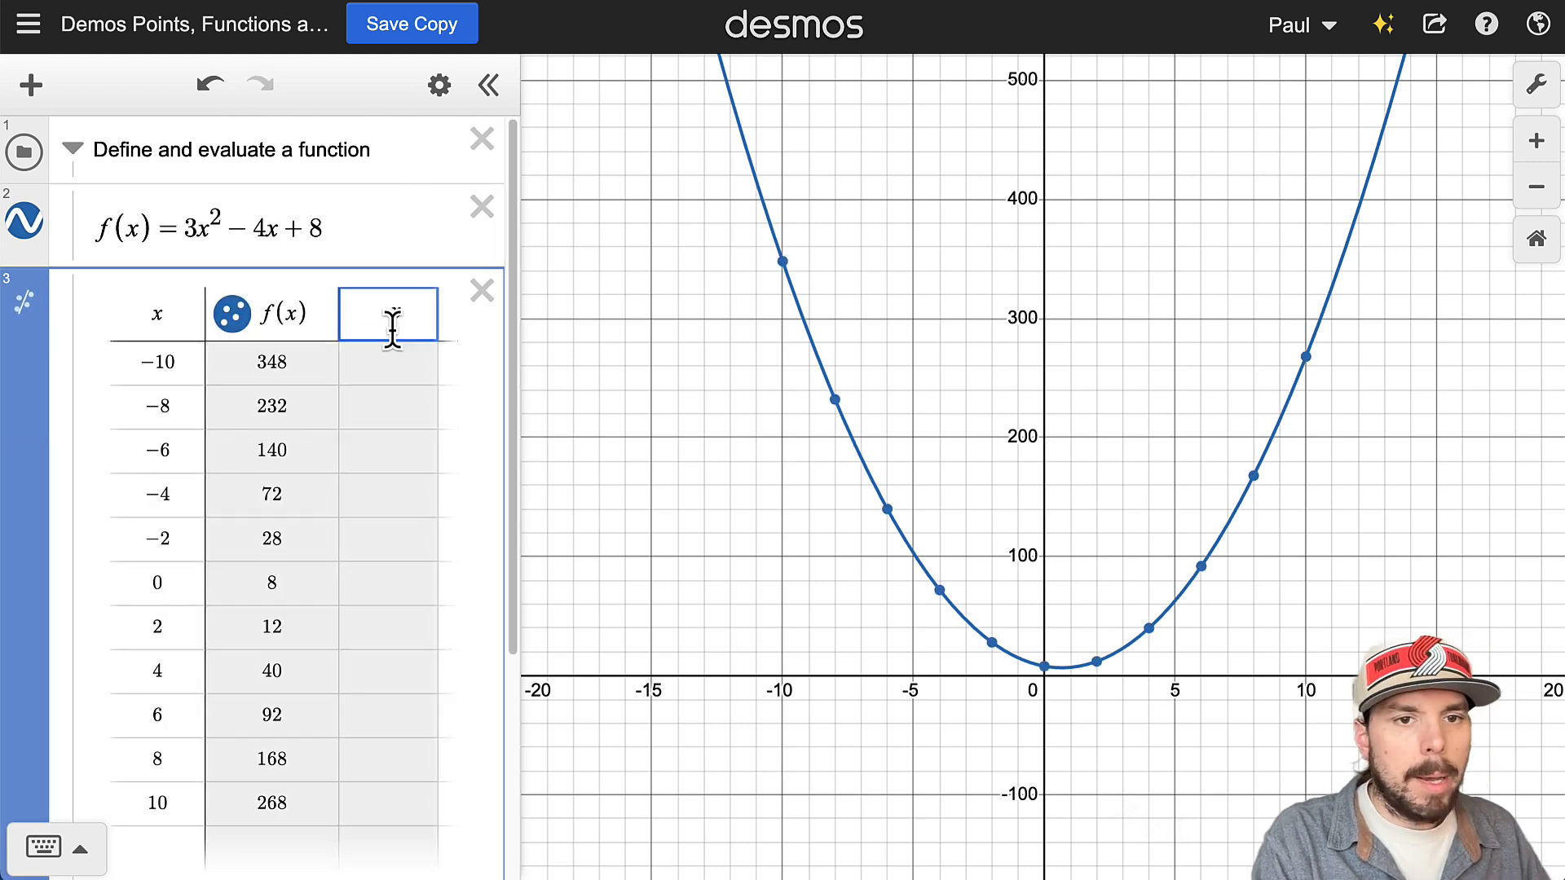
{"action": "type", "text": "x-12"}
{"action": "key", "text": "BackSpace"}
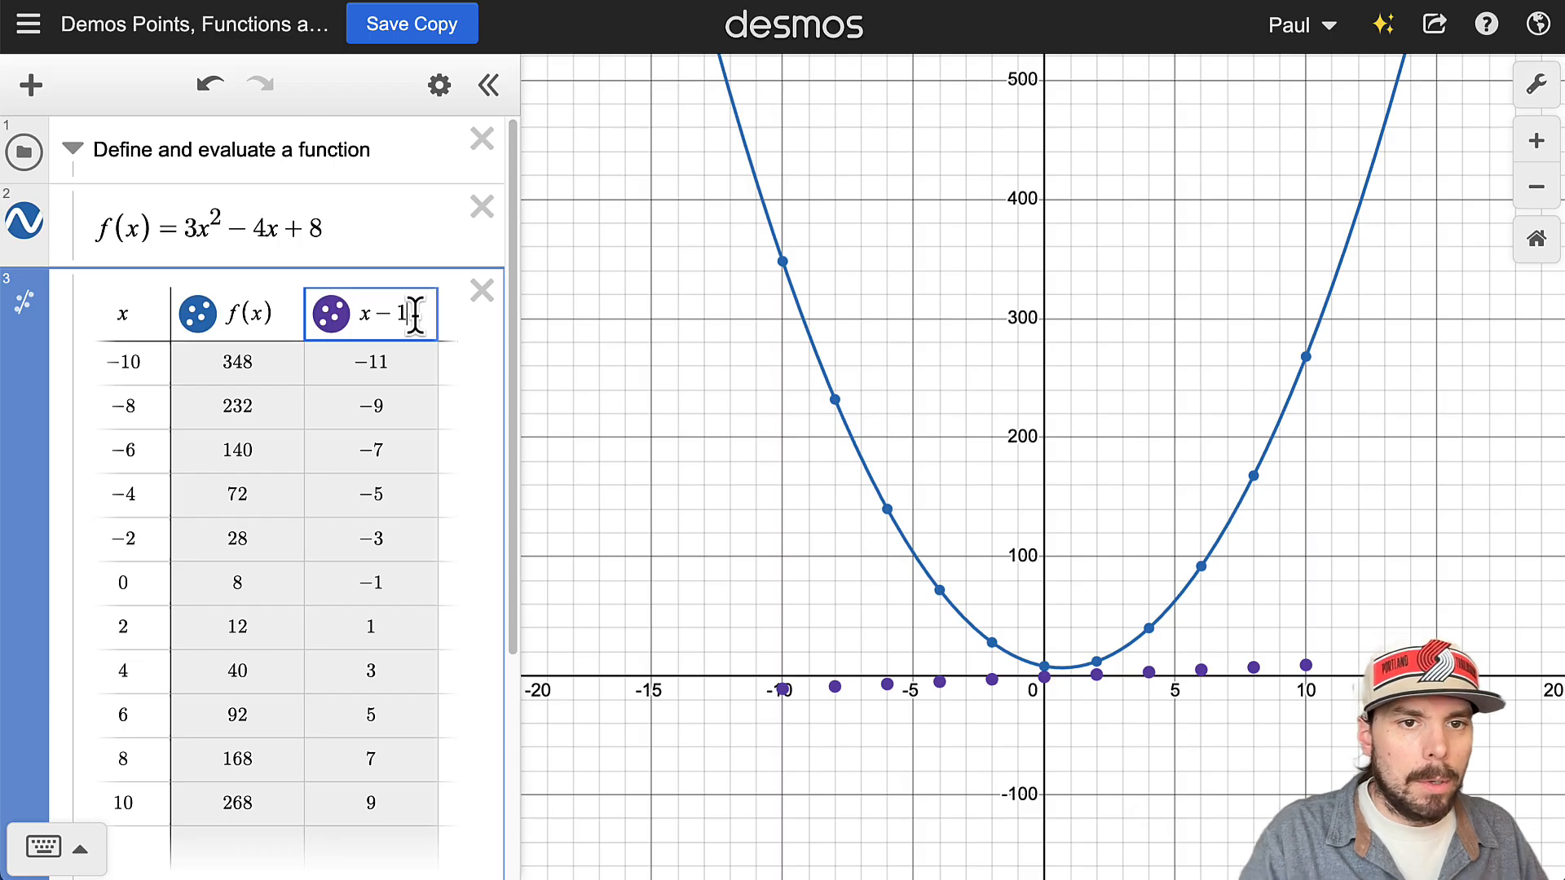
Step: Change the third table column's expression to x²
{"action": "key", "text": "BackSpace"}
{"action": "key", "text": "BackSpace"}
{"action": "key", "text": "BackSpace"}
{"action": "type", "text": "x^2"}
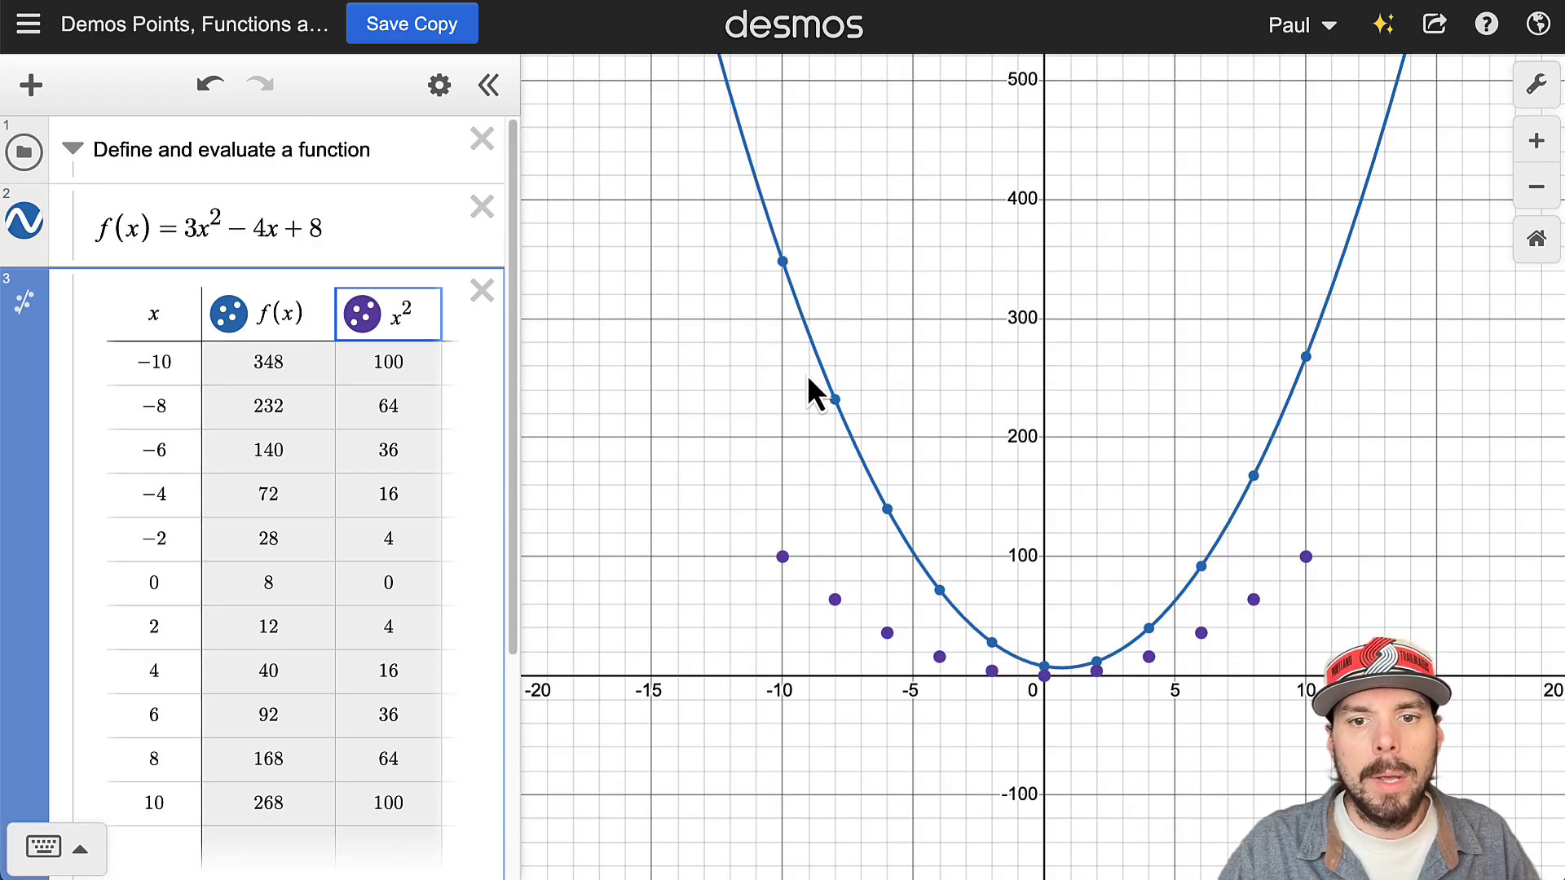
Step: Remove the x² column from the function table
{"action": "key", "text": "BackSpace"}
{"action": "key", "text": "BackSpace"}
{"action": "key", "text": "BackSpace"}
{"action": "key", "text": "BackSpace"}
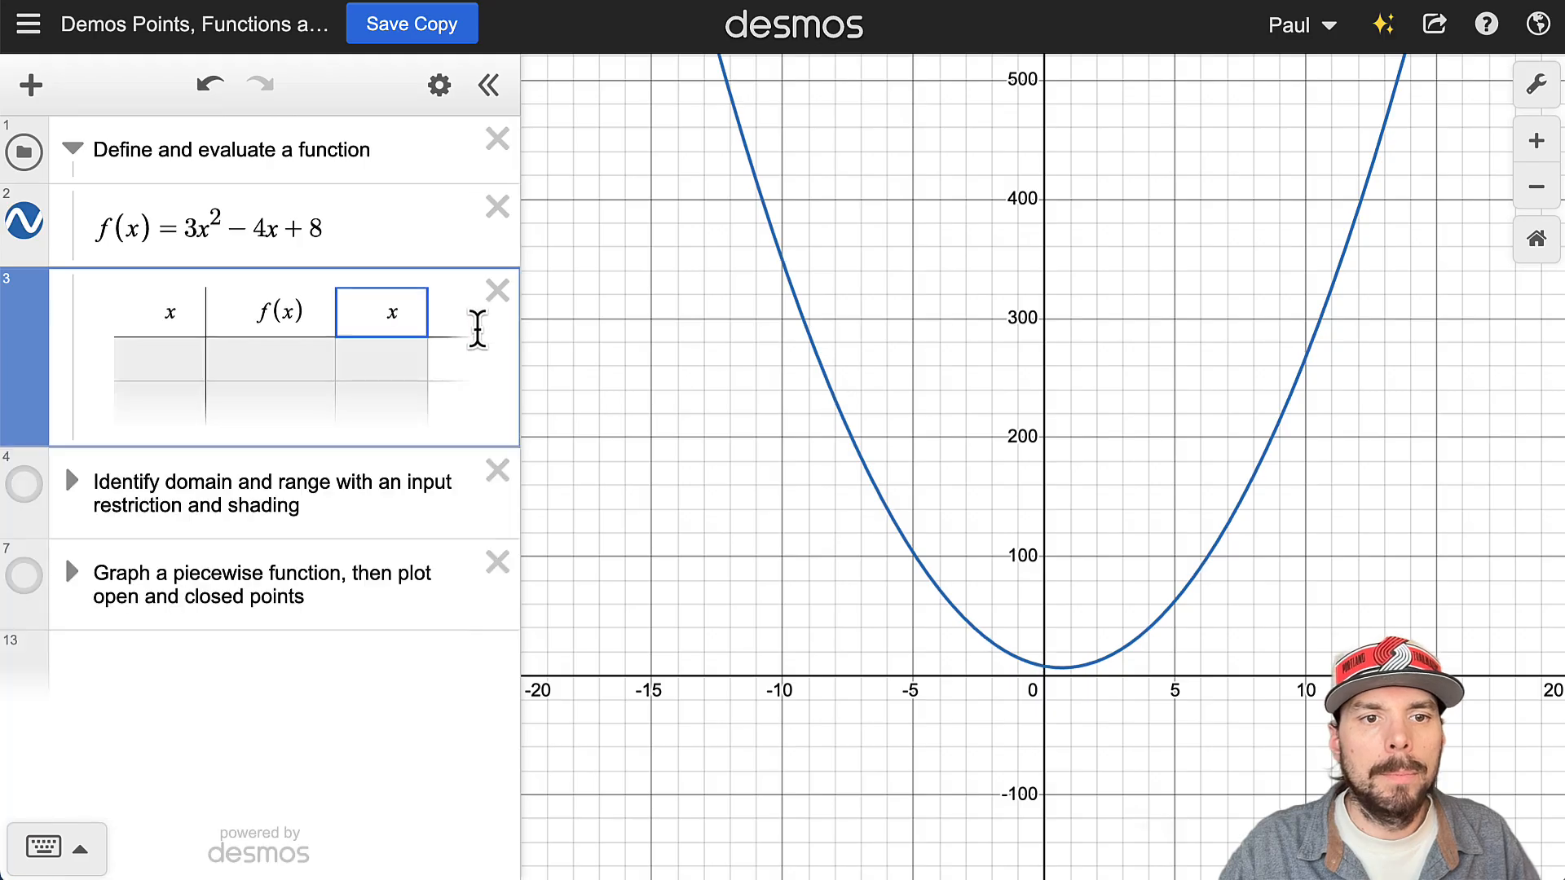
{"action": "scroll", "coordinate": [186, 454], "scroll_direction": "down", "scroll_amount": 1}
{"action": "scroll", "coordinate": [184, 440], "scroll_direction": "up", "scroll_amount": 2}
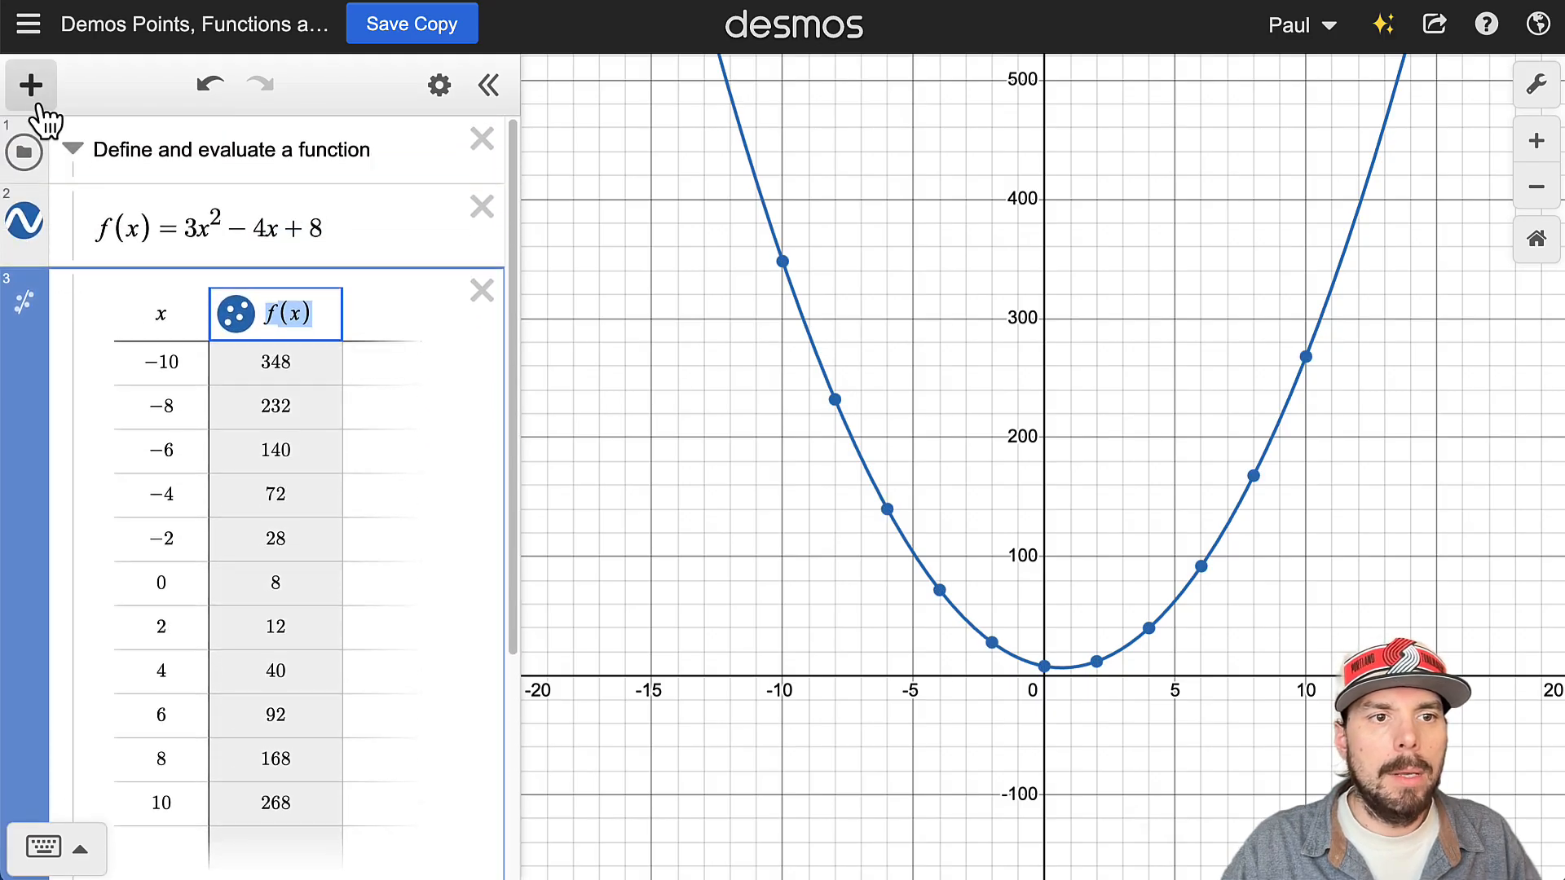
Step: Hide the graphs of the "Define and evaluate a function" folder and collapse the folder
{"action": "left_click", "coordinate": [26, 153]}
{"action": "scroll", "coordinate": [31, 163], "scroll_direction": "up", "scroll_amount": 1}
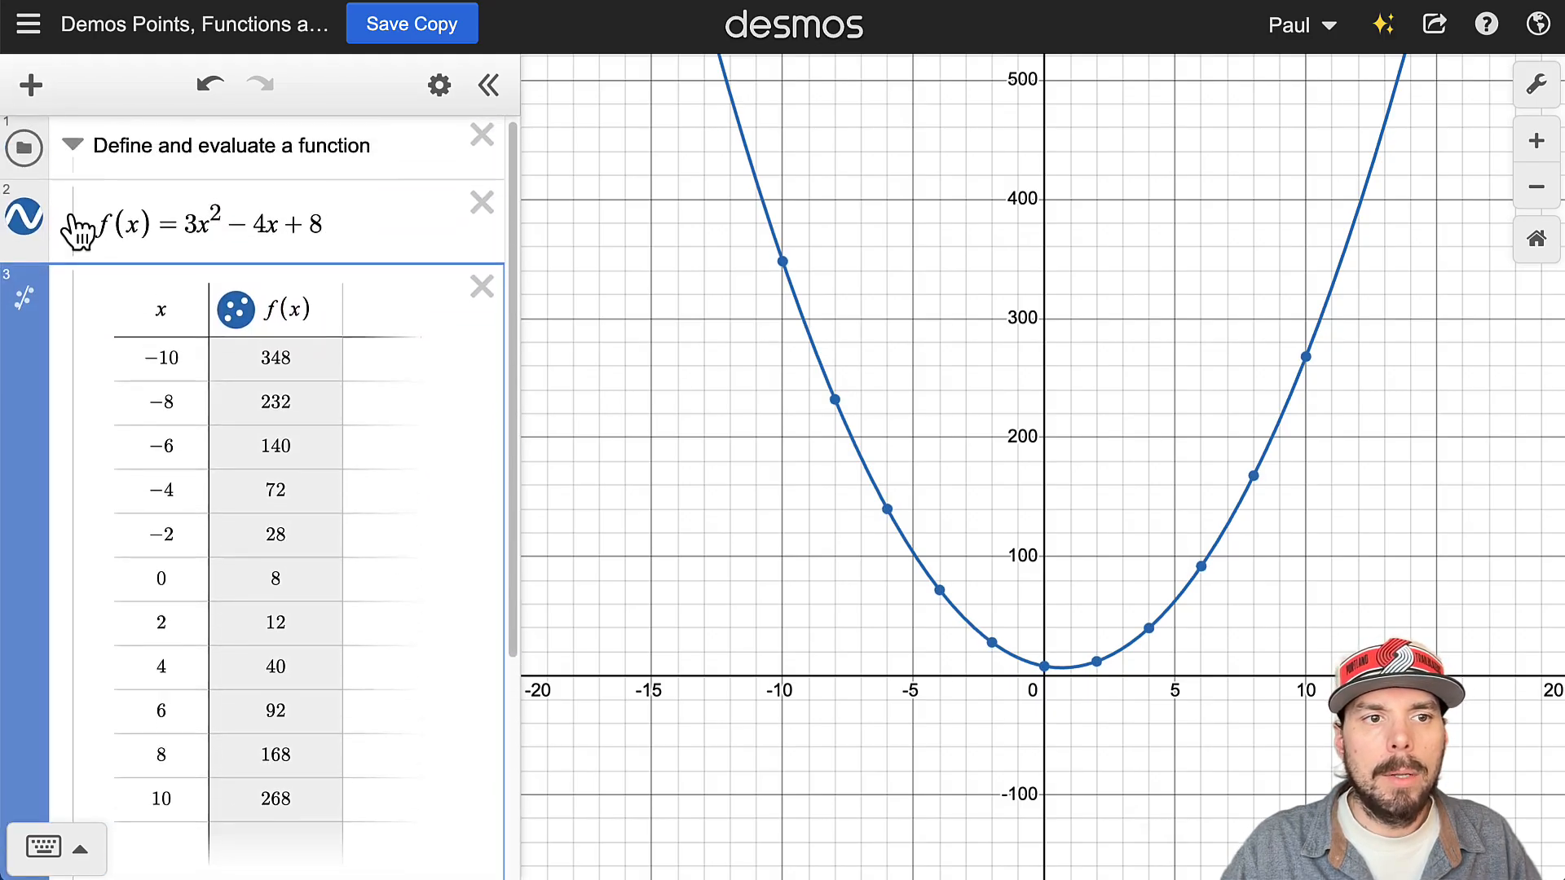
{"action": "left_click", "coordinate": [26, 155]}
{"action": "left_click", "coordinate": [26, 154]}
{"action": "left_click", "coordinate": [26, 155]}
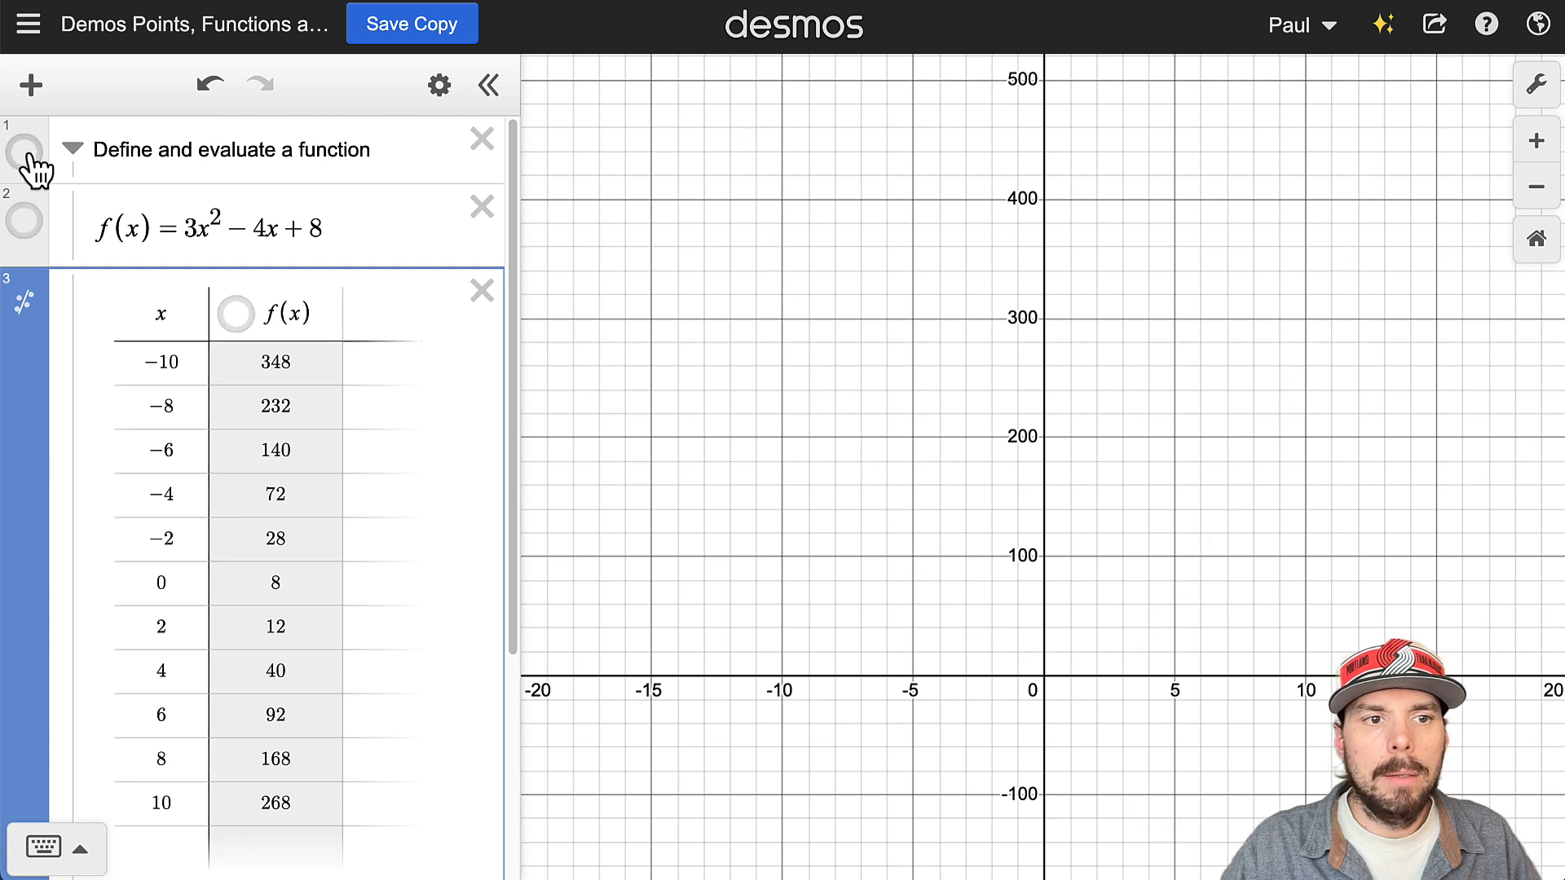
{"action": "left_click", "coordinate": [26, 155]}
{"action": "left_click", "coordinate": [26, 155]}
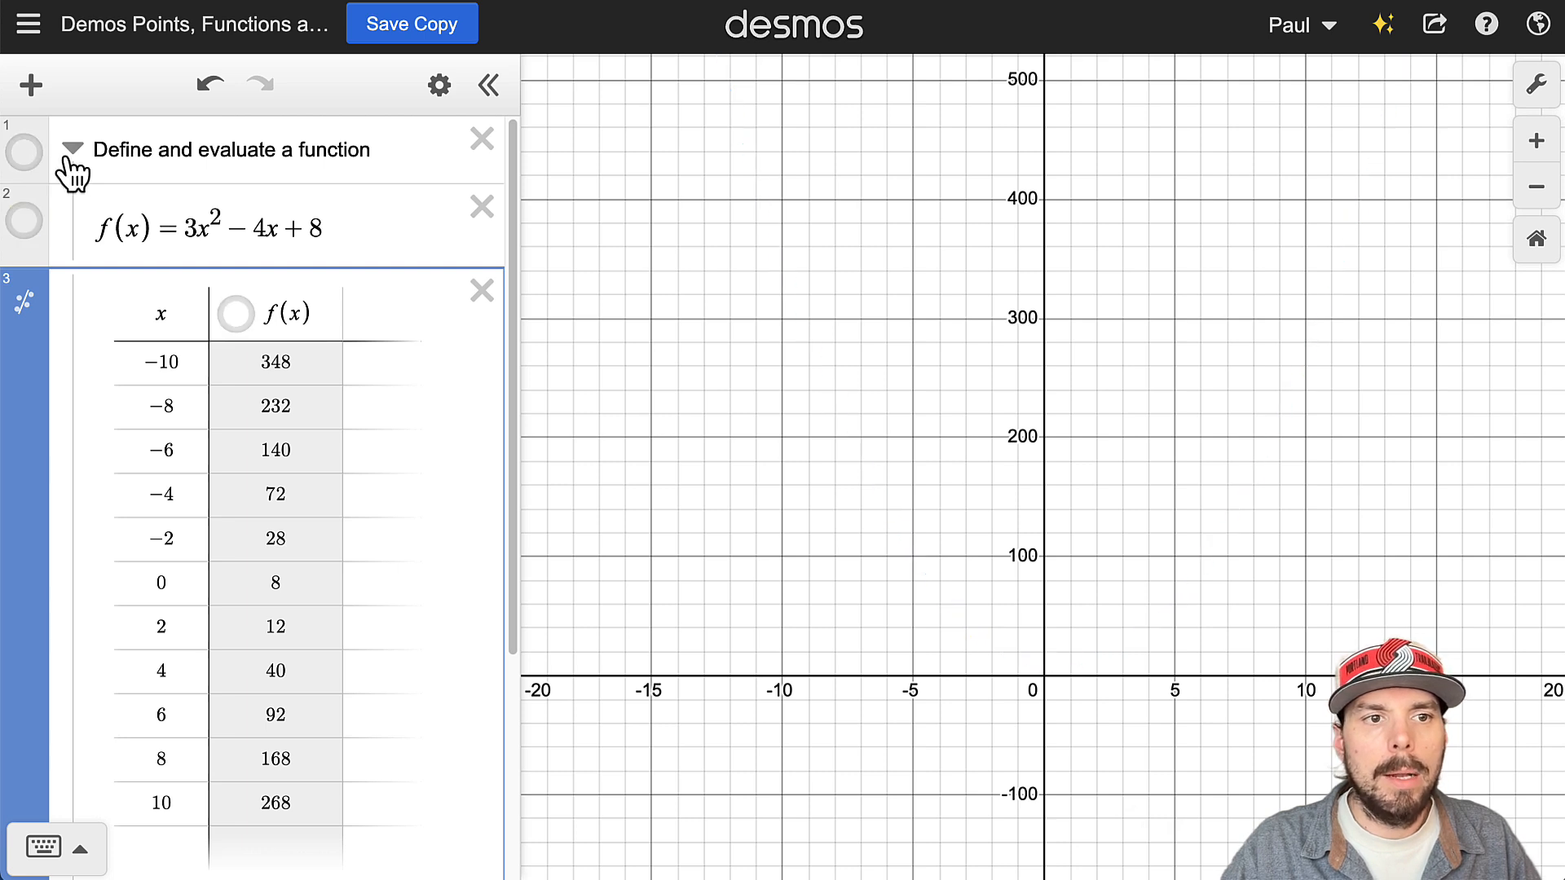
{"action": "left_click", "coordinate": [71, 159]}
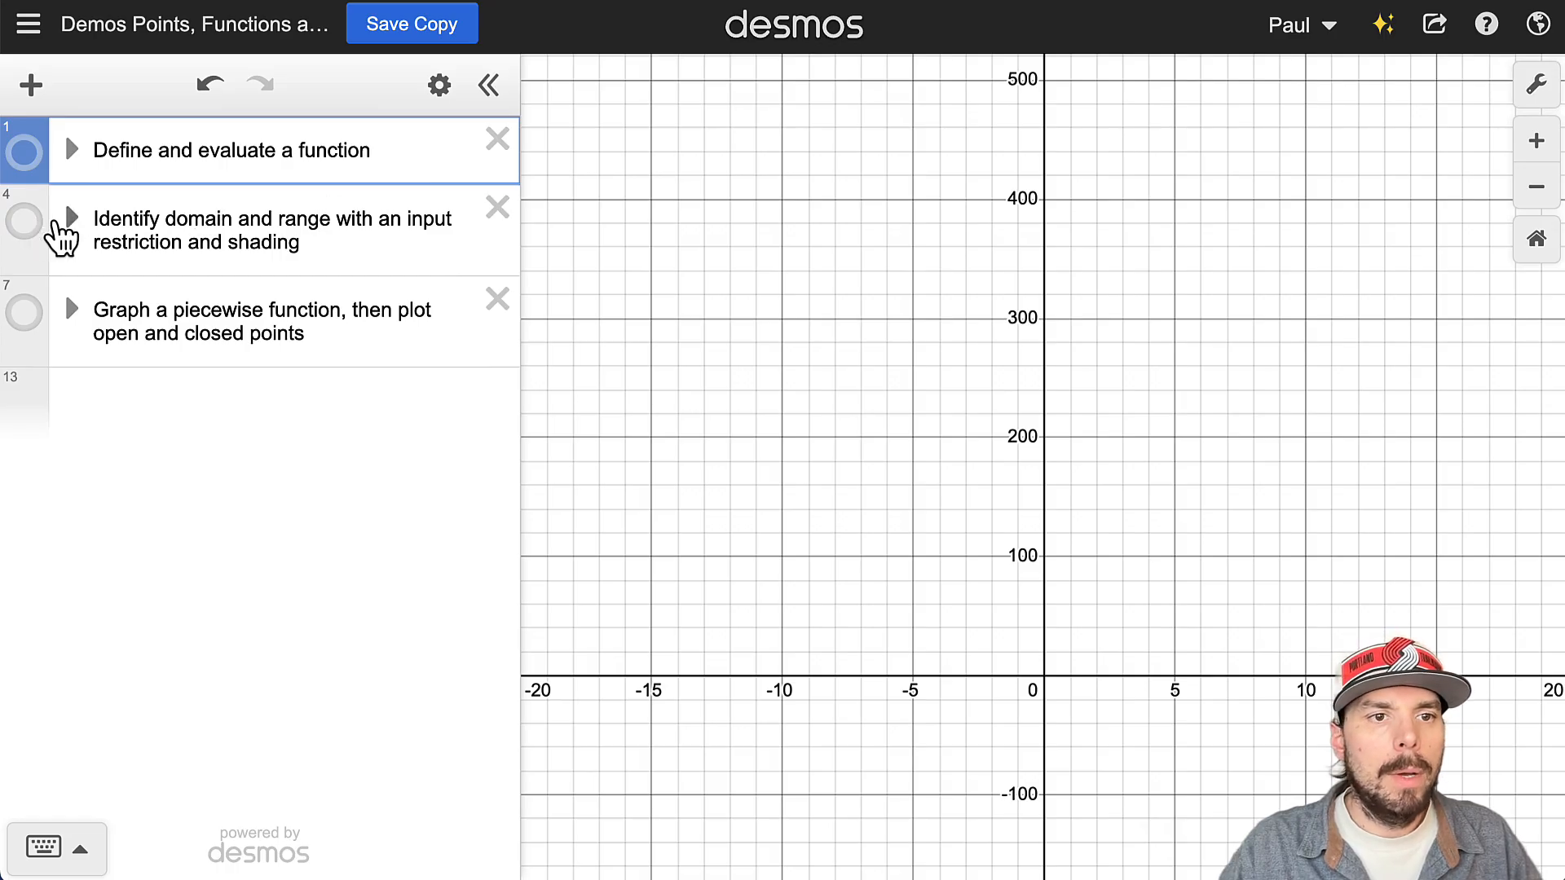
Step: Show the graphs of the "Identify domain and range with an input restriction and shading" folder and expand the folder
{"action": "left_click", "coordinate": [25, 221]}
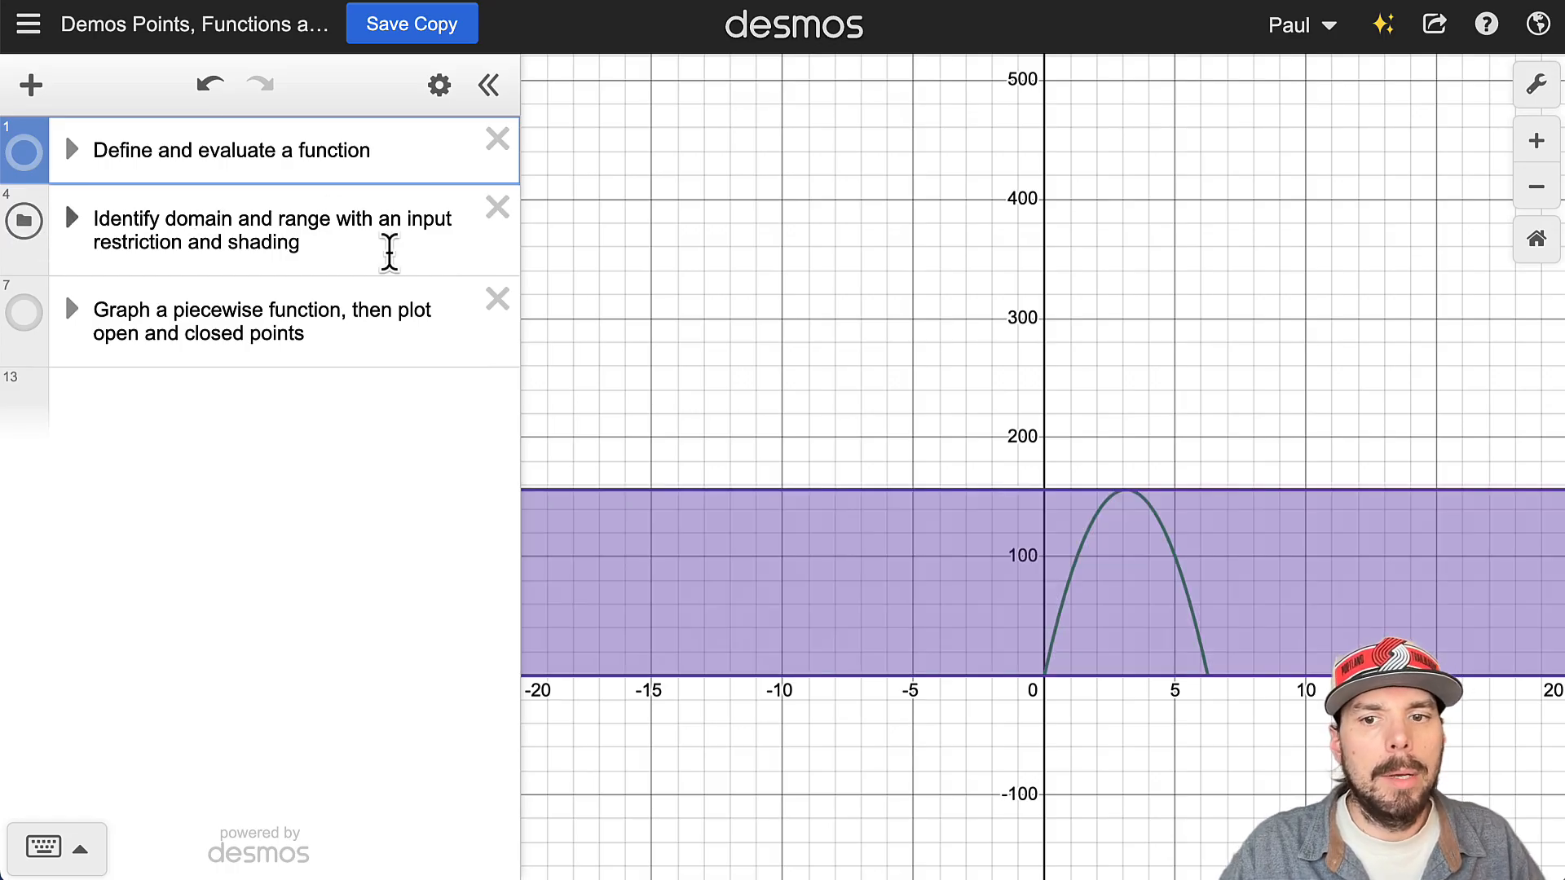
{"action": "left_click", "coordinate": [72, 218]}
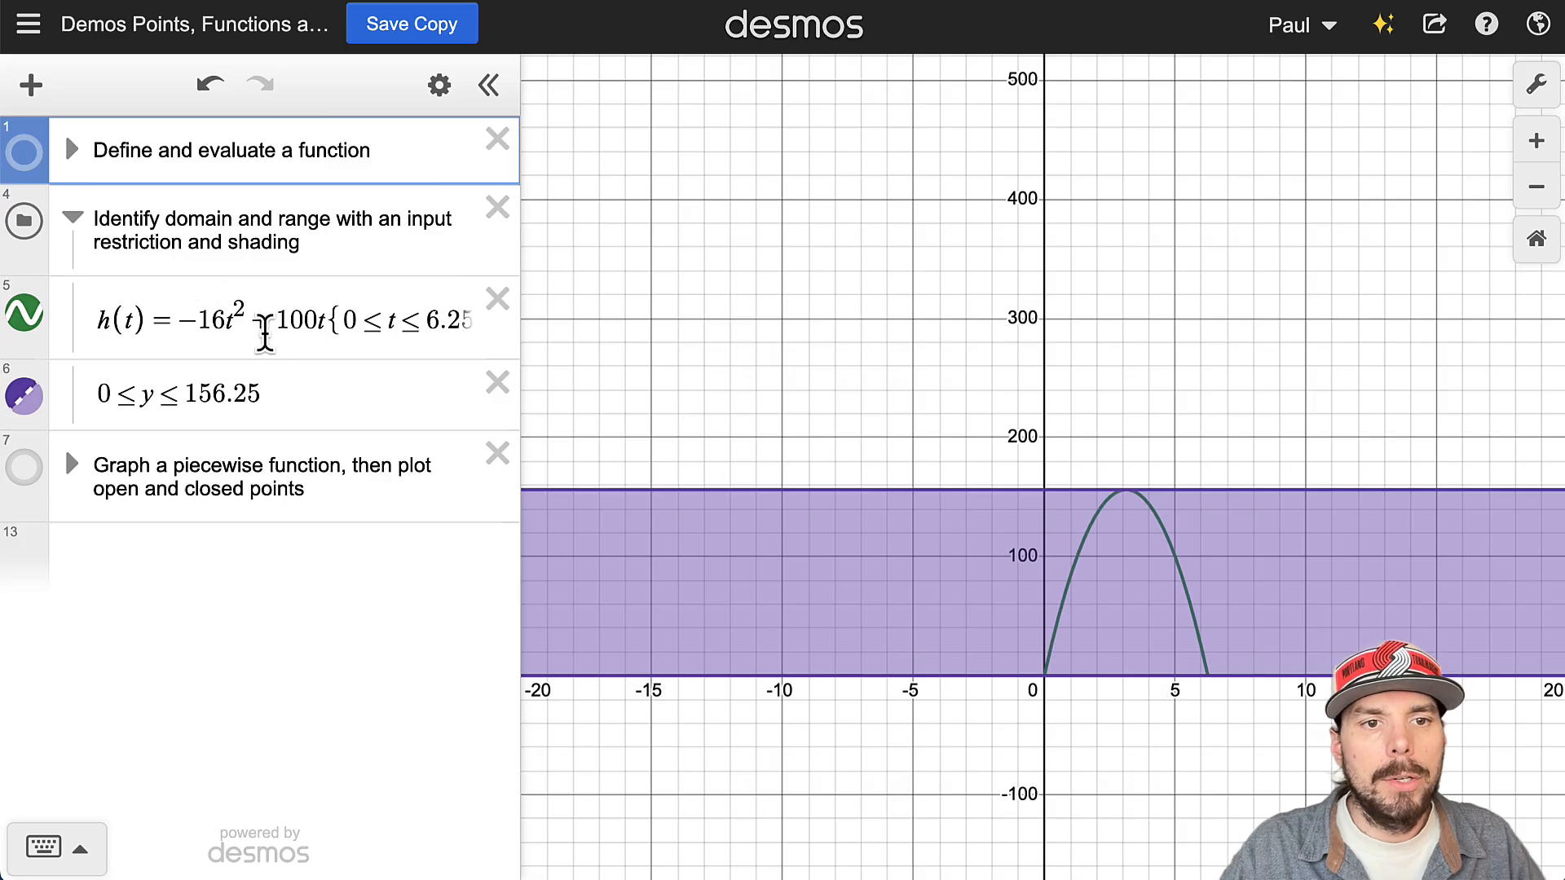
{"action": "left_click_drag", "start_coordinate": [165, 217], "coordinate": [324, 215]}
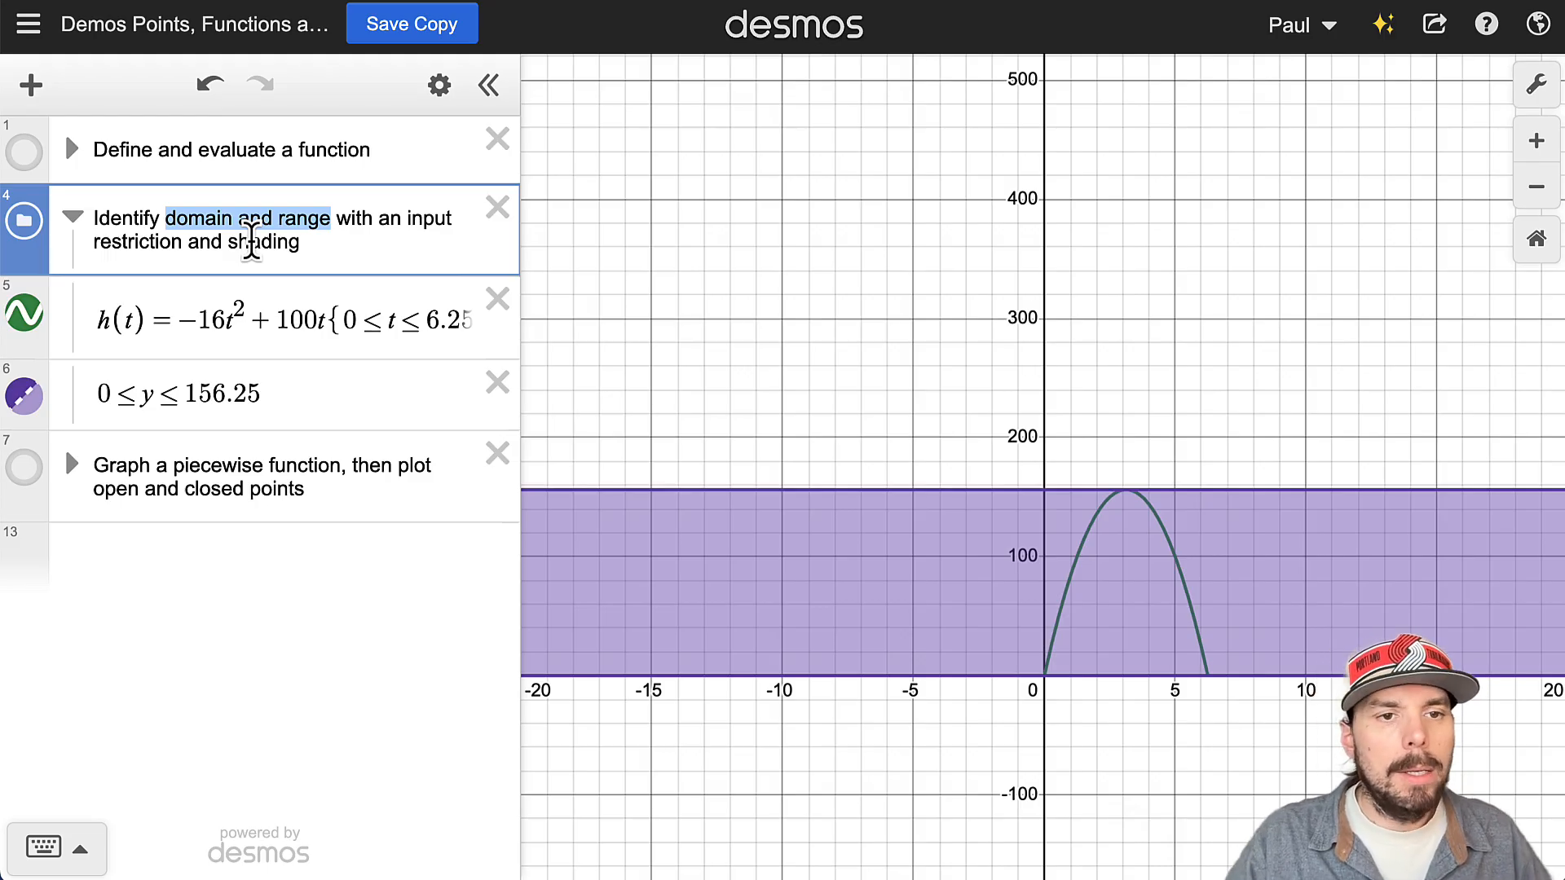
{"action": "left_click", "coordinate": [215, 303]}
{"action": "left_click_drag", "start_coordinate": [98, 324], "coordinate": [322, 325]}
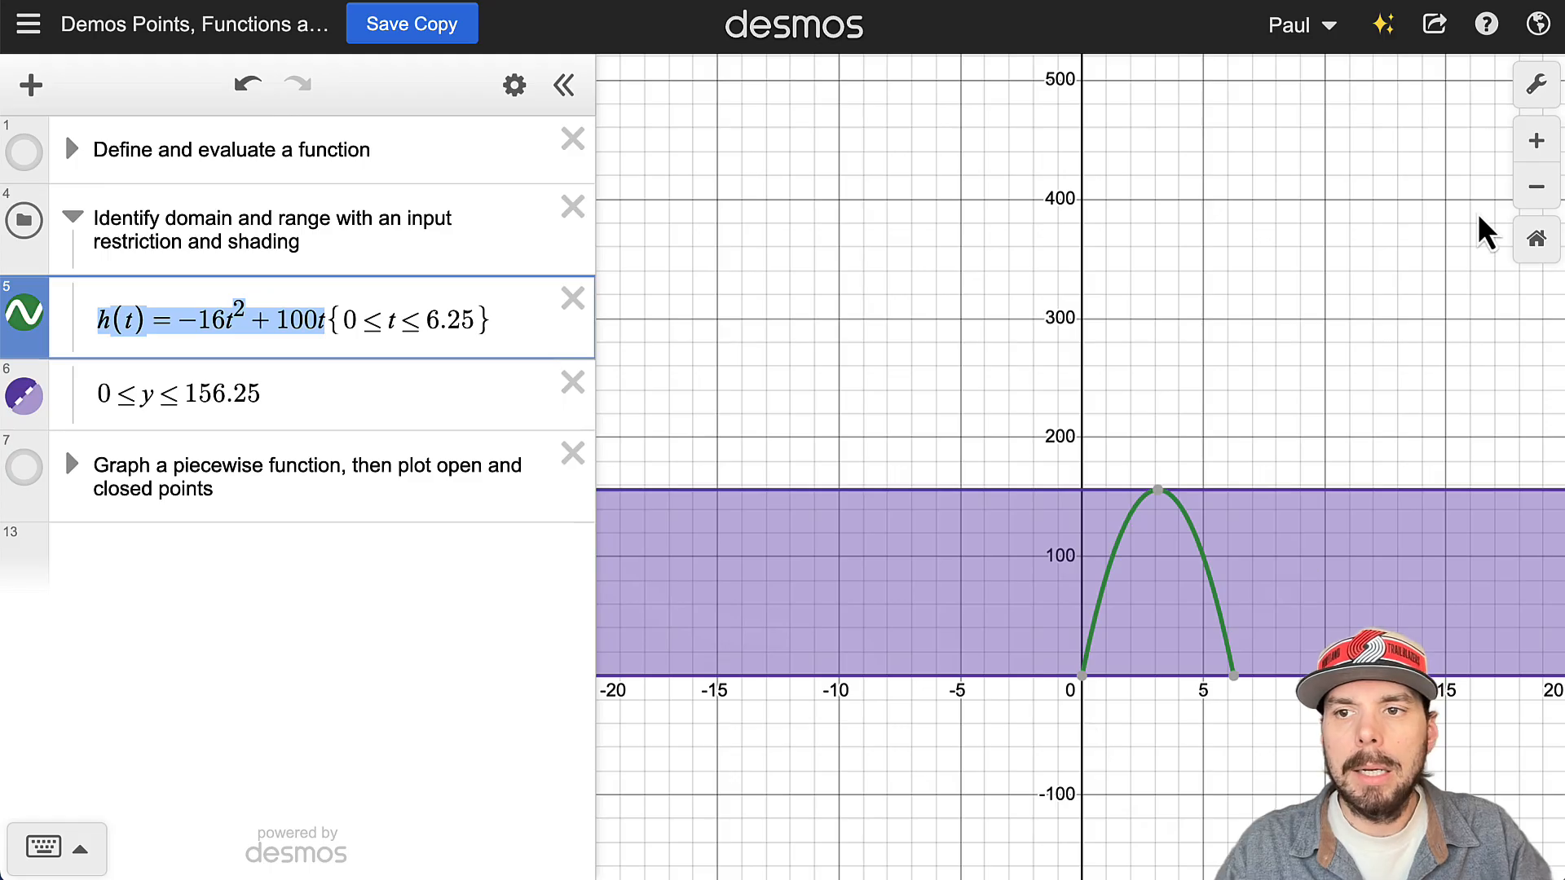
Step: Delete the input restriction {0 ≤ t ≤ 6.25} from h(t) = −16t² + 100t
{"action": "left_click", "coordinate": [1538, 145]}
{"action": "left_click", "coordinate": [1537, 146]}
{"action": "left_click_drag", "start_coordinate": [1380, 306], "coordinate": [1073, 2]}
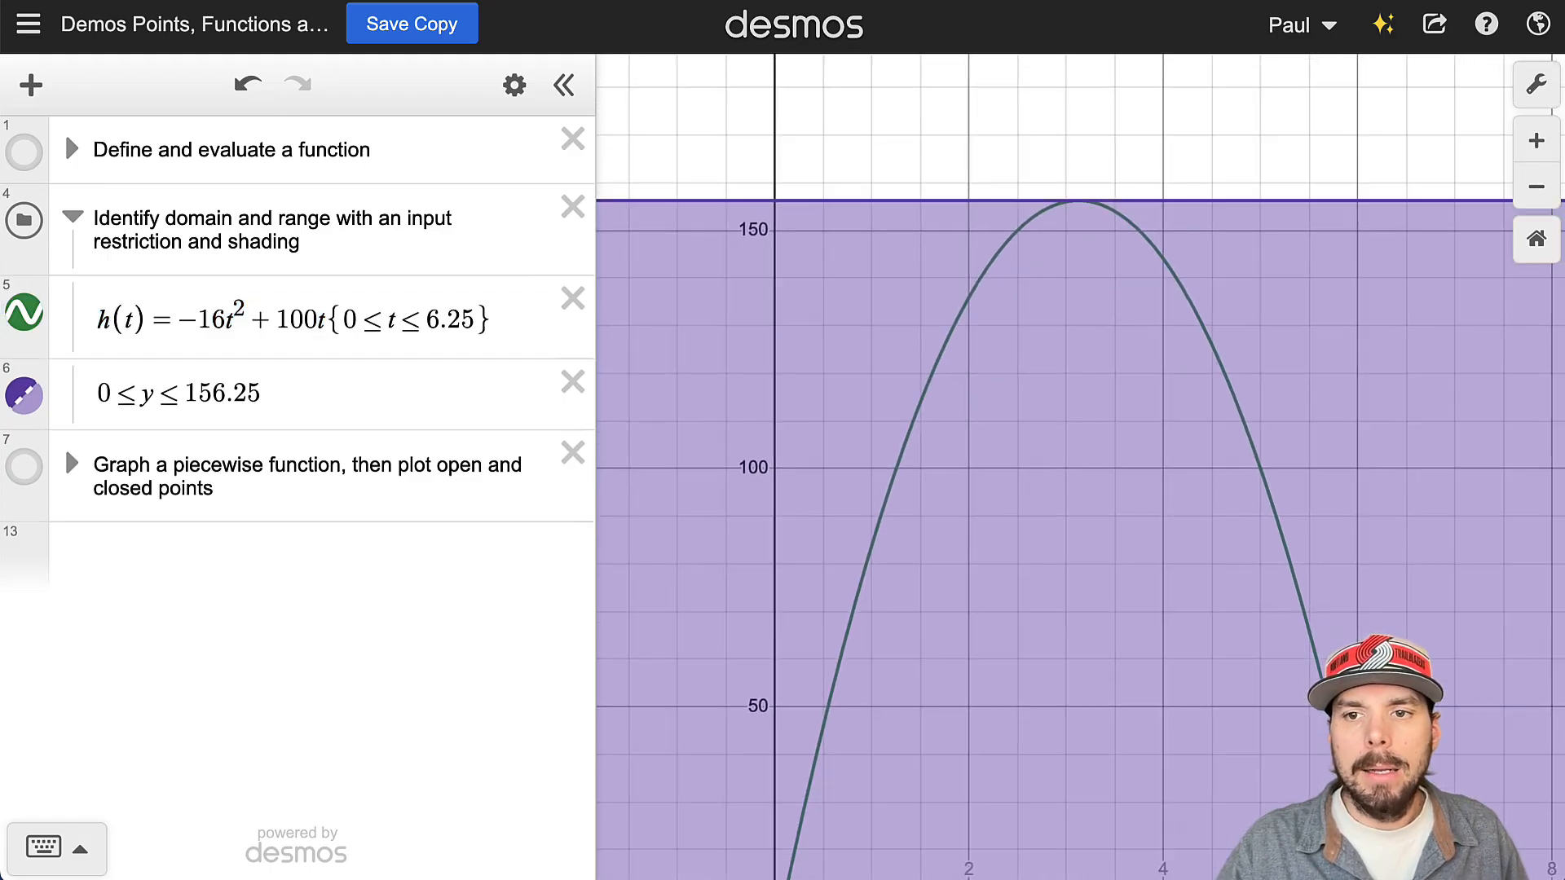
{"action": "left_click", "coordinate": [1537, 187]}
{"action": "left_click_drag", "start_coordinate": [1167, 619], "coordinate": [1145, 603]}
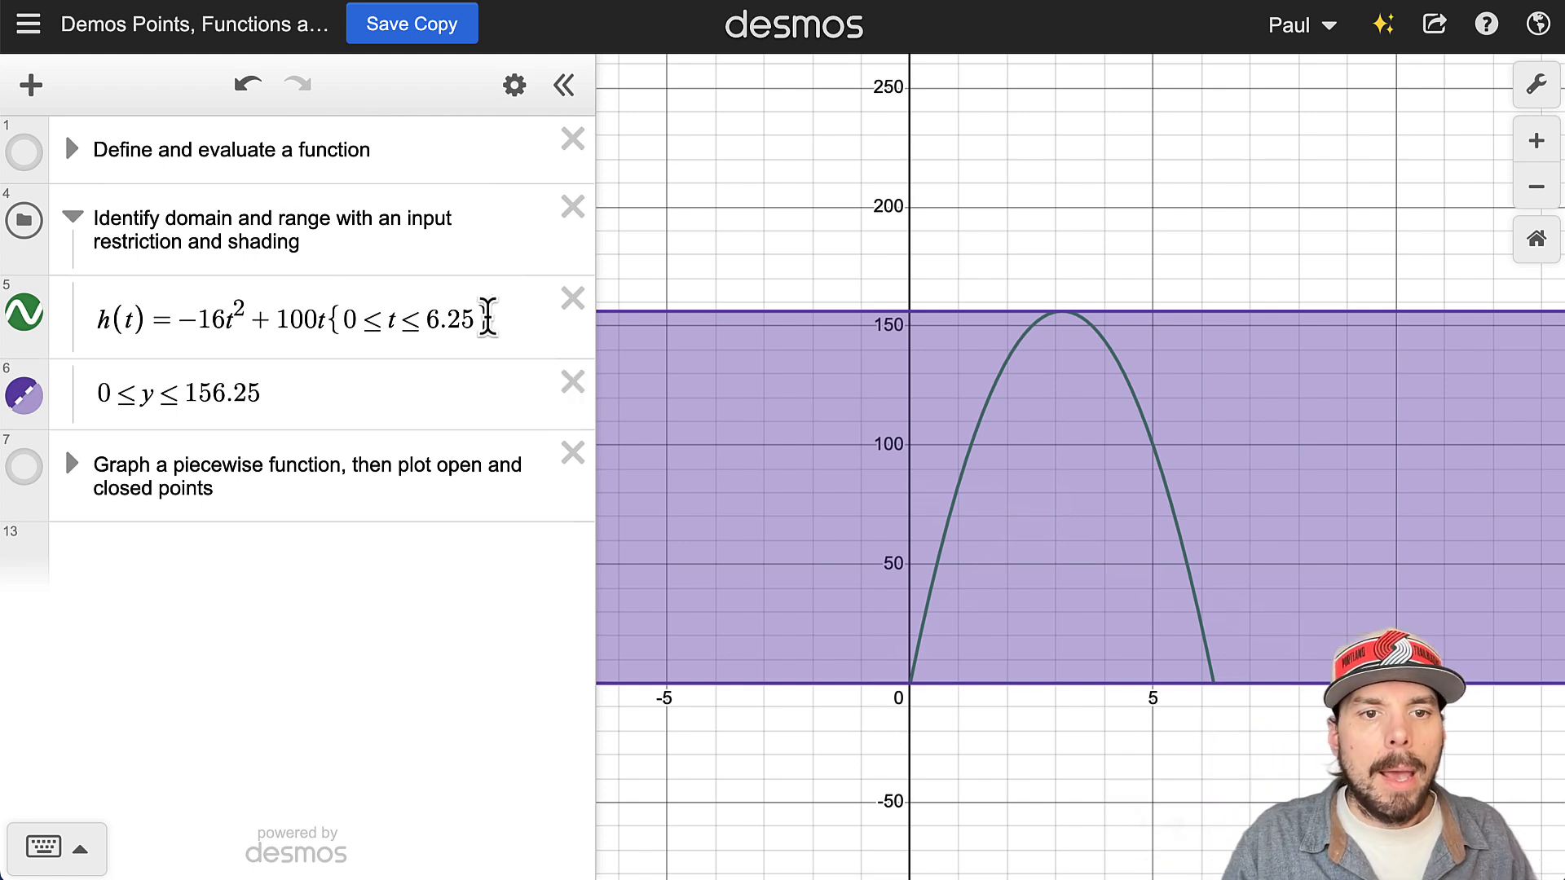
{"action": "left_click_drag", "start_coordinate": [488, 318], "coordinate": [364, 316]}
{"action": "key", "text": "BackSpace"}
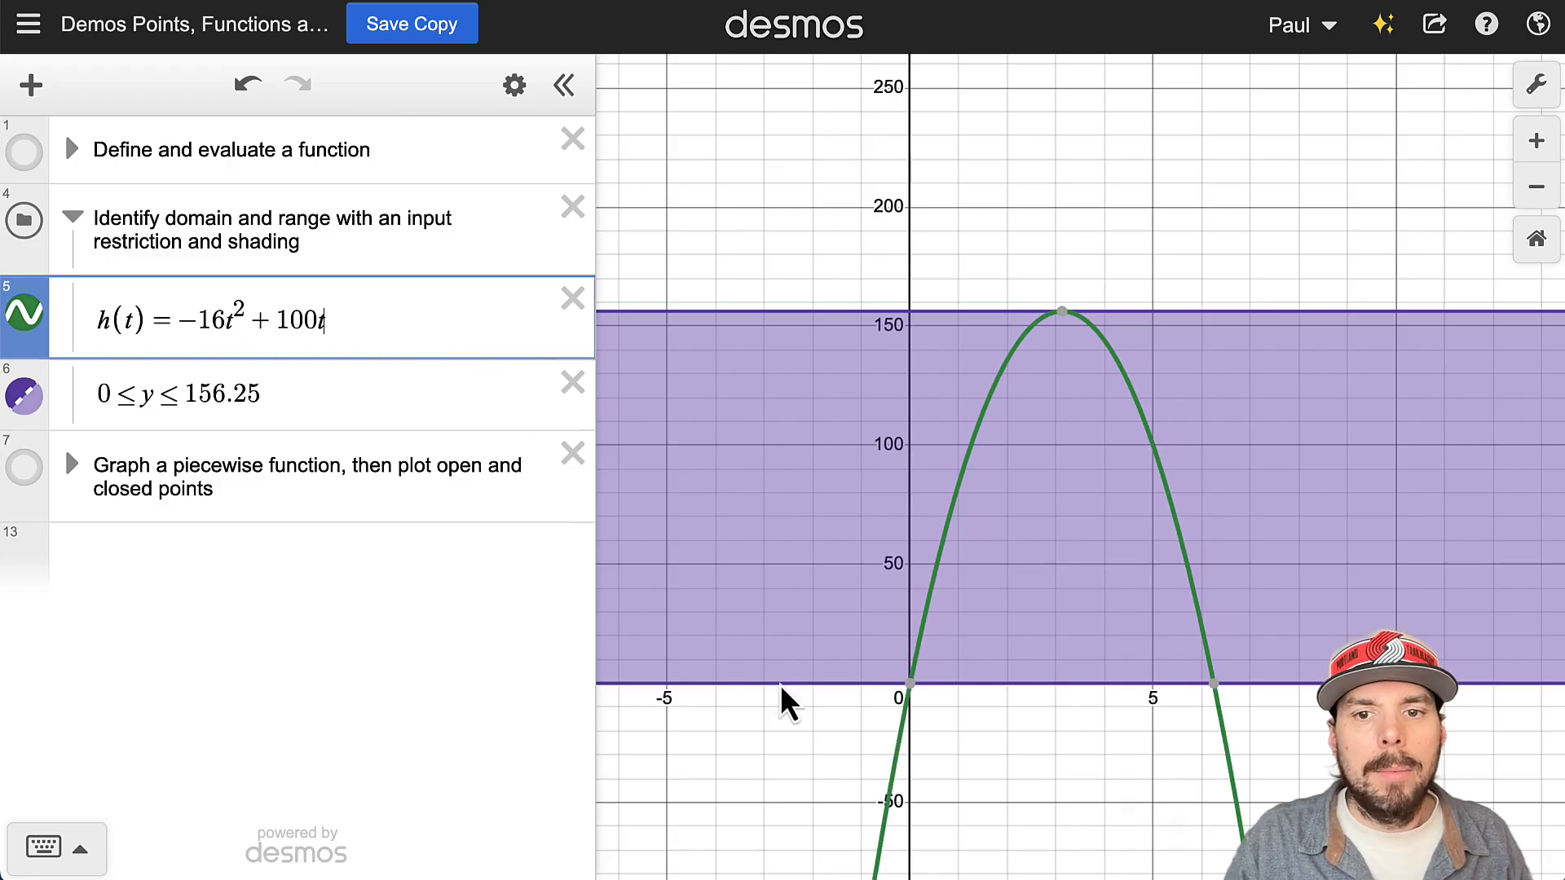
Step: Hide the 0 ≤ y ≤ 156.25 shading and show the coordinates of the parabola's positive x-intercept
{"action": "left_click_drag", "start_coordinate": [800, 818], "coordinate": [850, 736]}
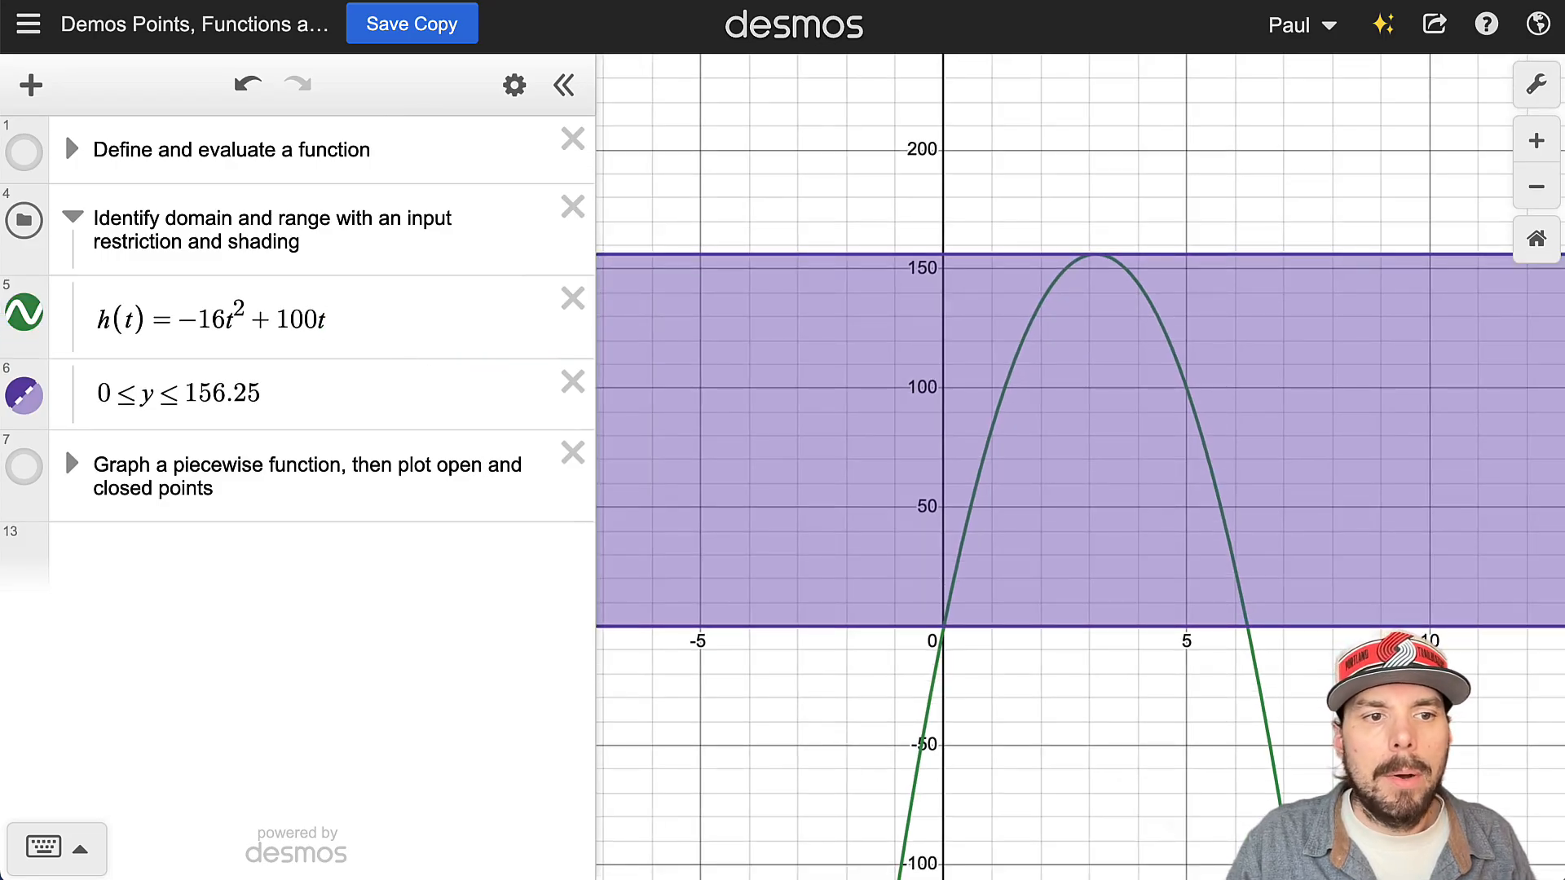
{"action": "left_click", "coordinate": [31, 397]}
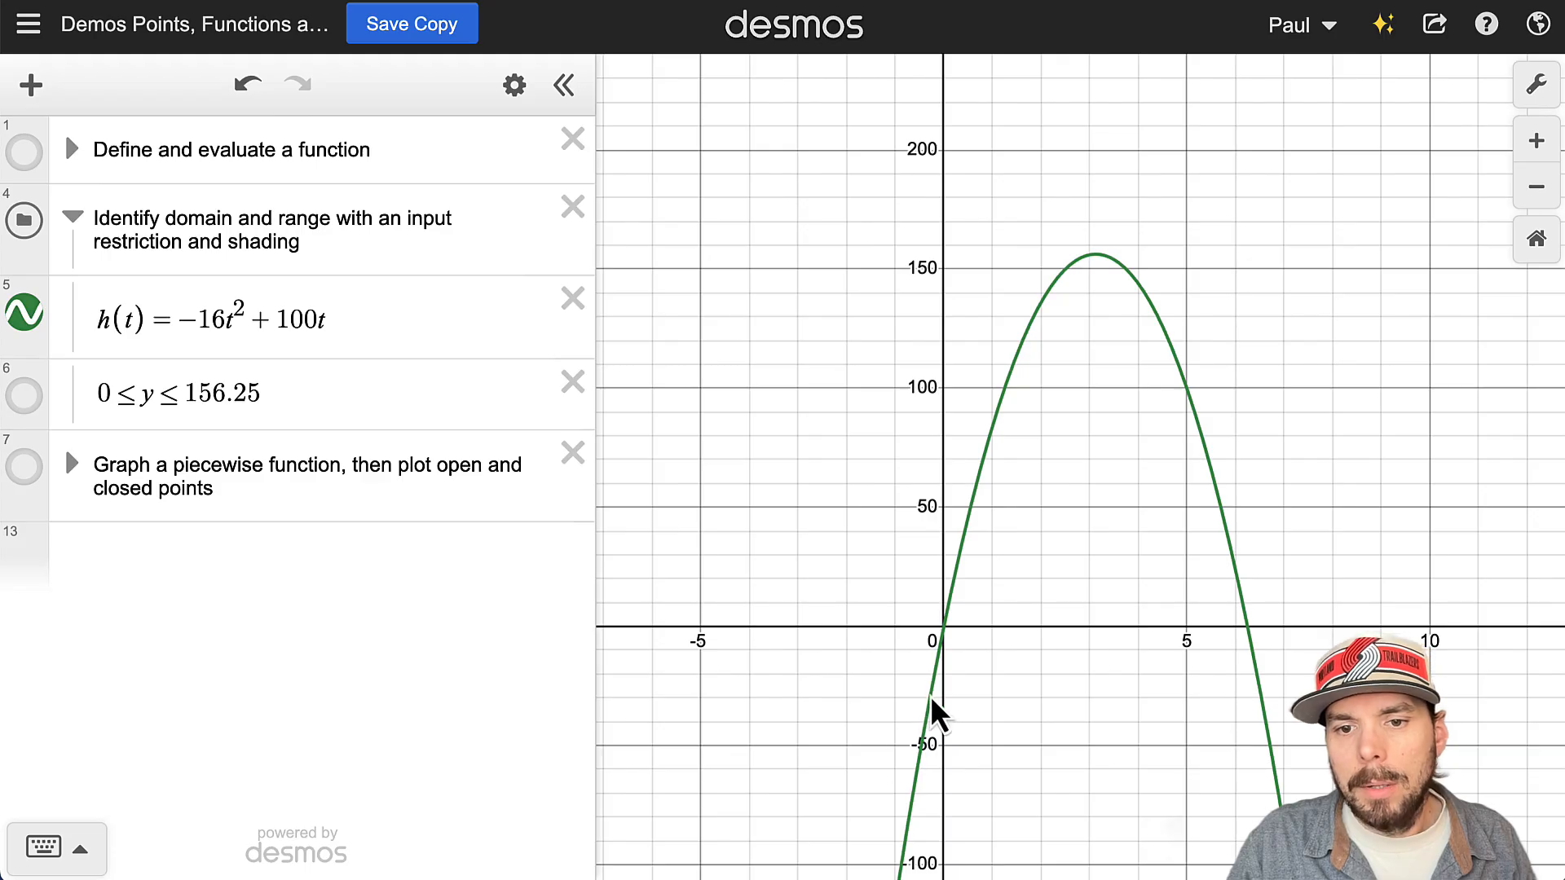
{"action": "mouse_move", "coordinate": [930, 698]}
{"action": "left_mouse_down"}
{"action": "mouse_move", "coordinate": [926, 717]}
{"action": "mouse_move", "coordinate": [943, 642]}
{"action": "mouse_move", "coordinate": [921, 716]}
{"action": "mouse_move", "coordinate": [976, 583]}
{"action": "left_mouse_up"}
{"action": "left_click", "coordinate": [1247, 628]}
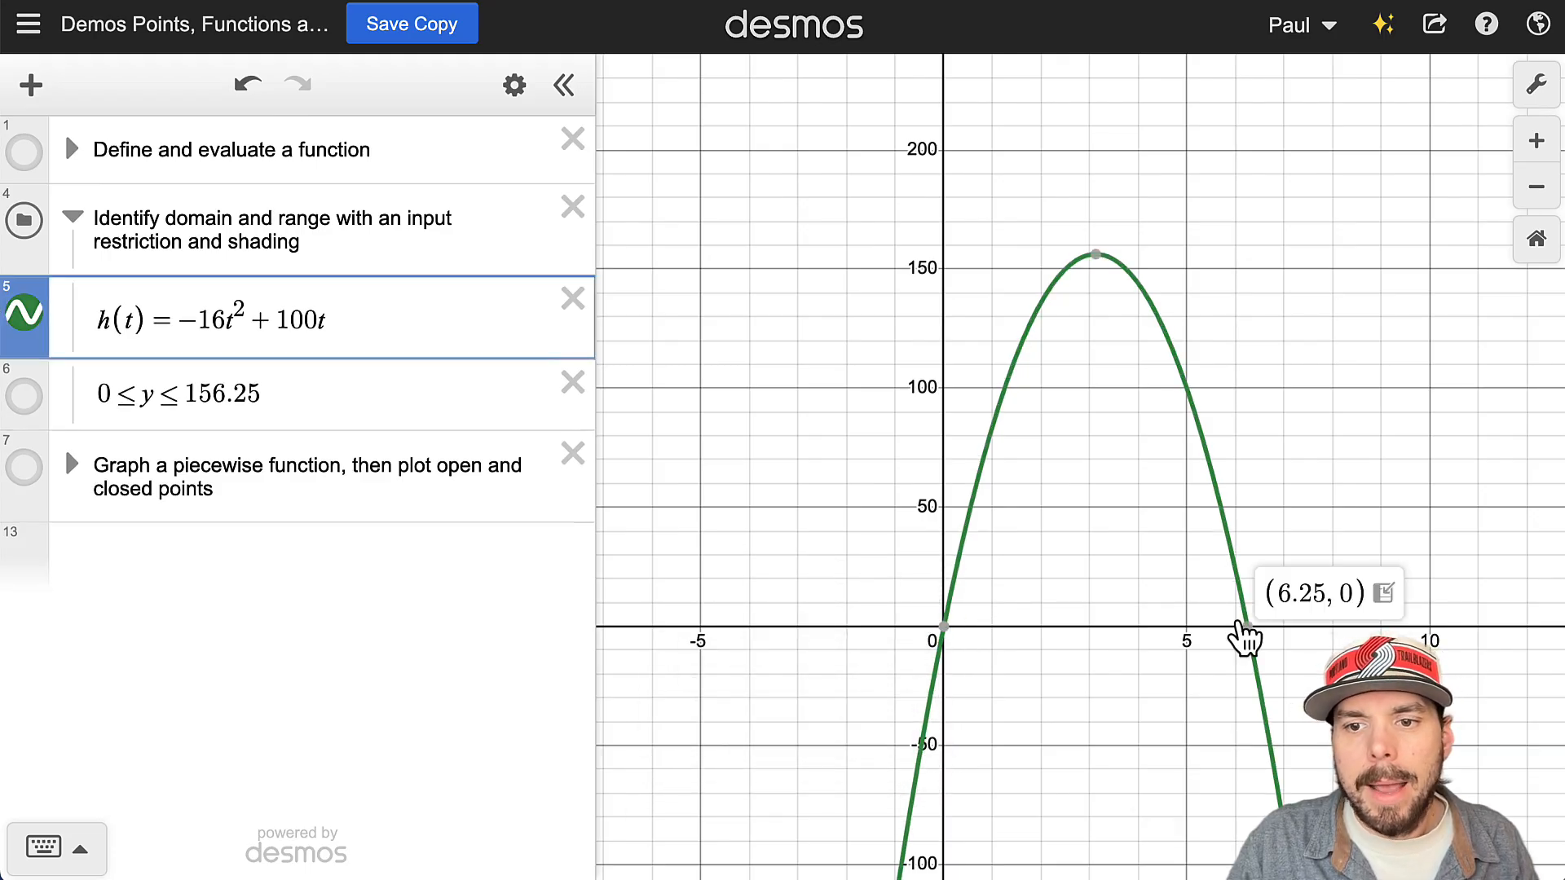
{"action": "mouse_move", "coordinate": [1263, 657]}
{"action": "left_mouse_down"}
{"action": "mouse_move", "coordinate": [1268, 717]}
{"action": "mouse_move", "coordinate": [1251, 670]}
{"action": "mouse_move", "coordinate": [1288, 852]}
{"action": "mouse_move", "coordinate": [1281, 815]}
{"action": "mouse_move", "coordinate": [1308, 749]}
{"action": "mouse_move", "coordinate": [1292, 709]}
{"action": "left_mouse_up"}
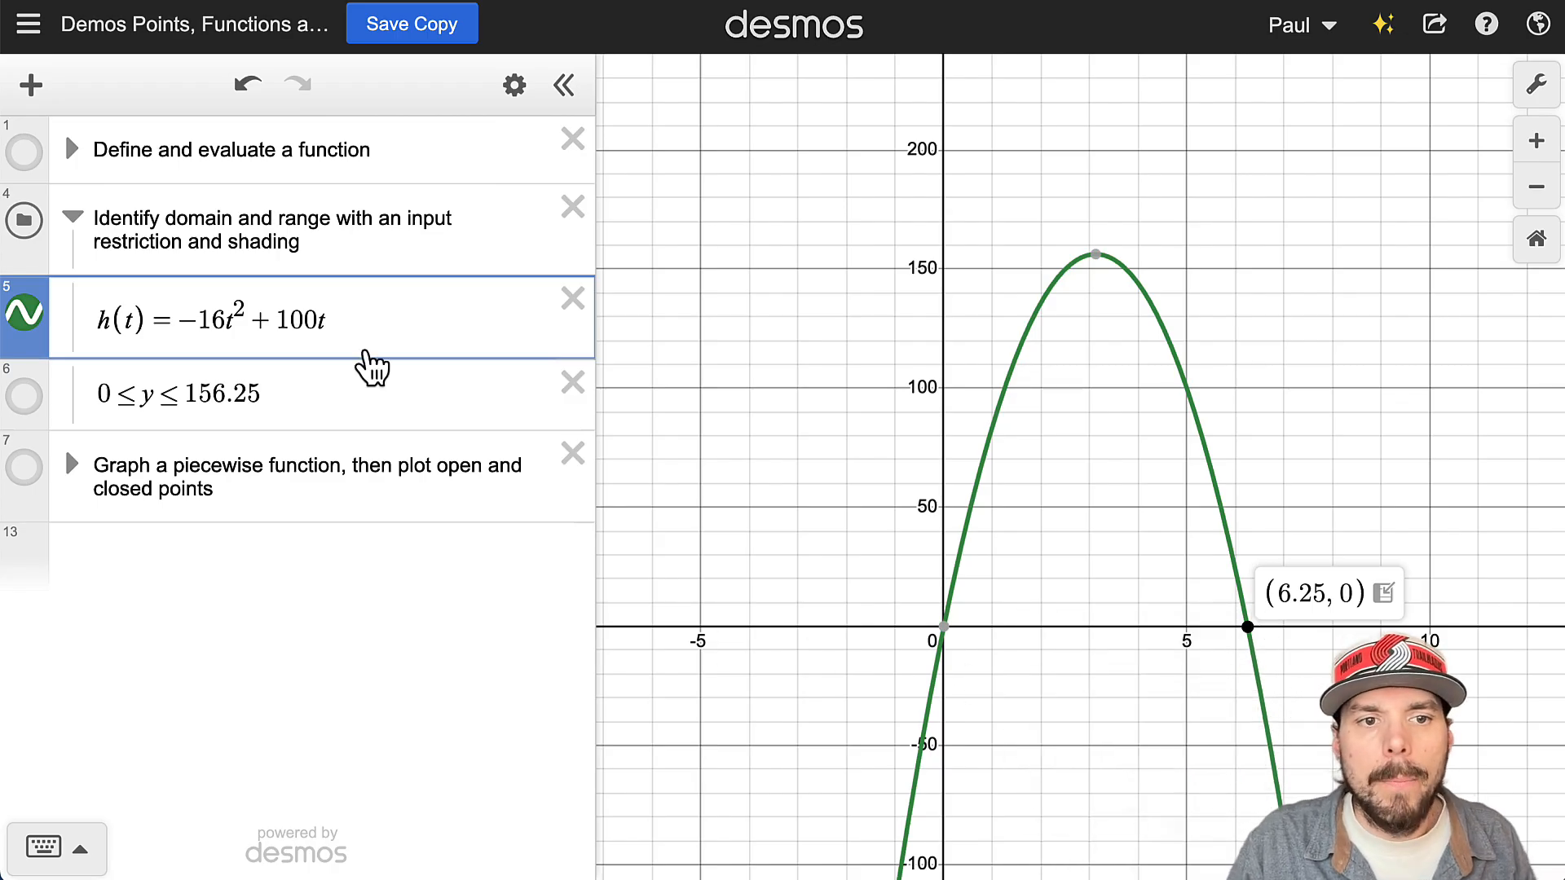
Step: Add the input restriction {0 ≤ t ≤ 6.25} to h(t) = −16t² + 100t
{"action": "left_click", "coordinate": [373, 317]}
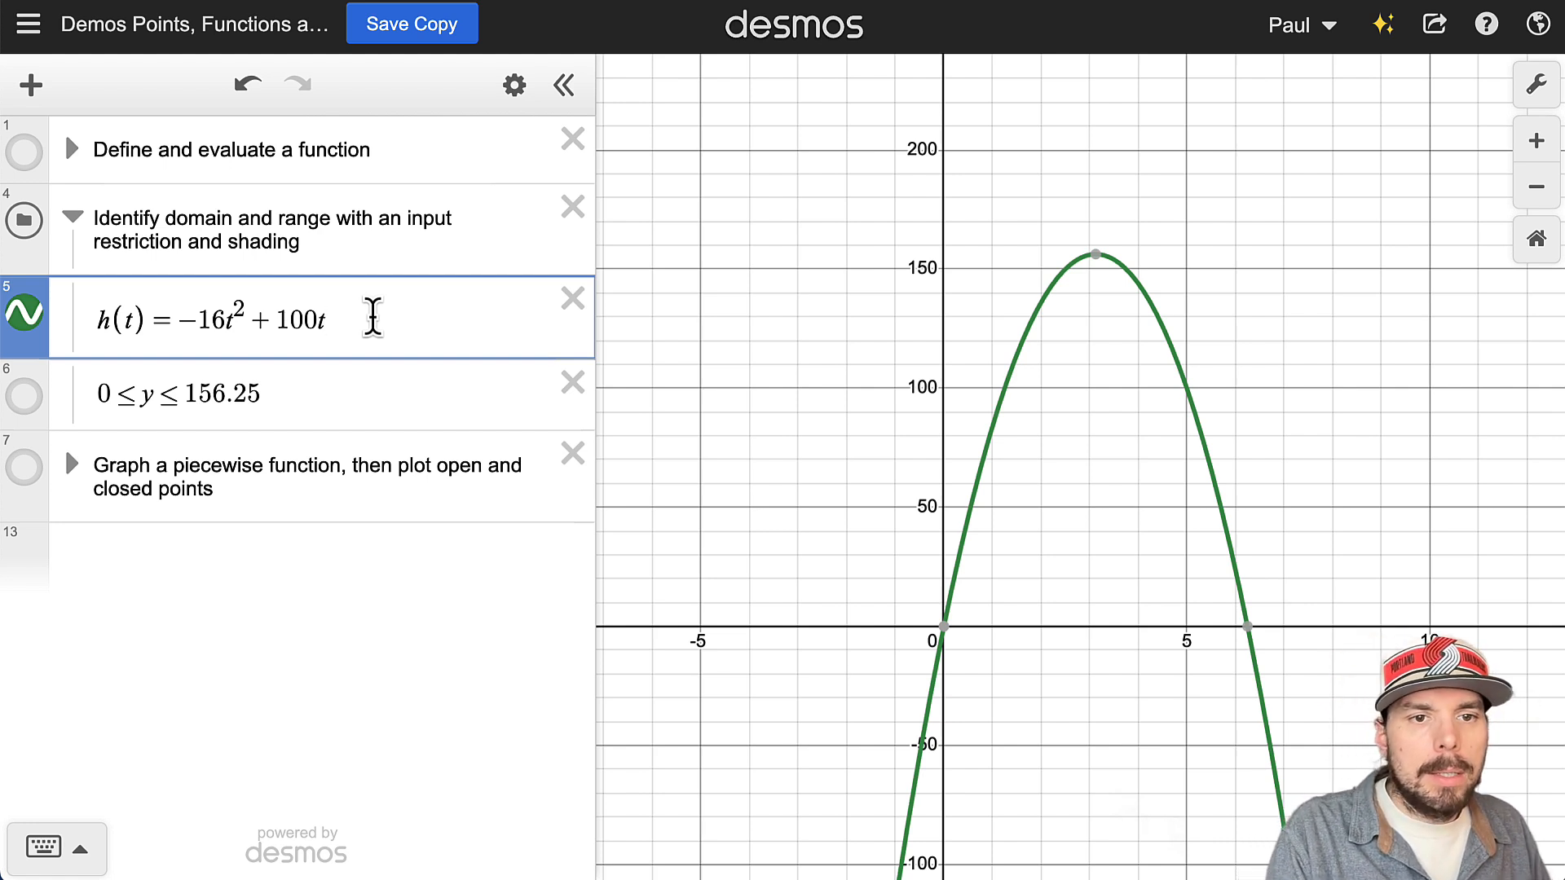
{"action": "type", "text": "{"}
{"action": "type", "text": "0<="}
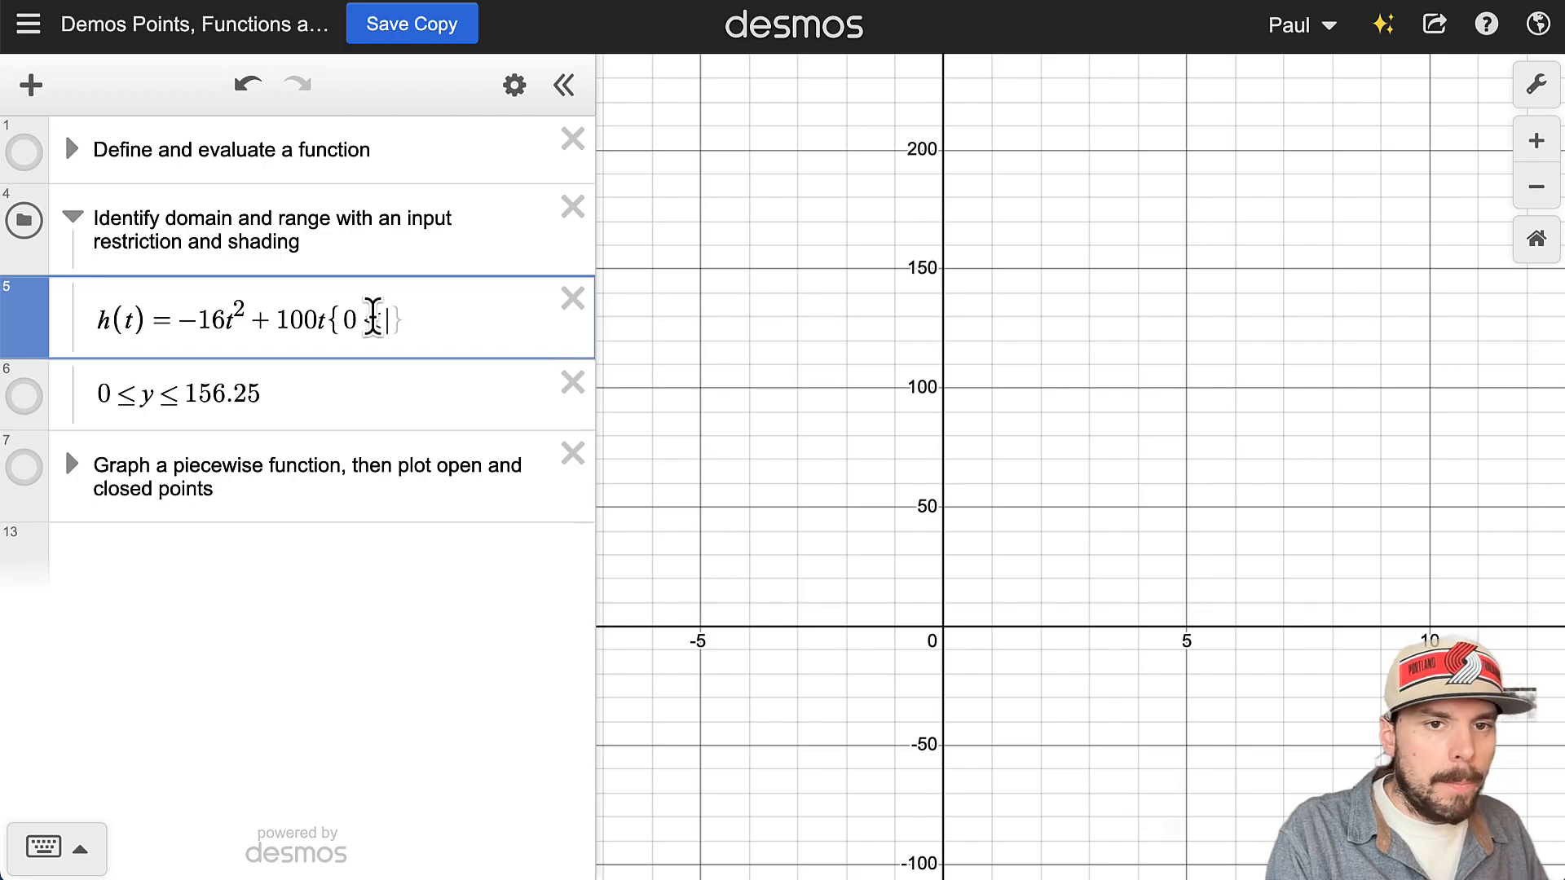
{"action": "type", "text": "t"}
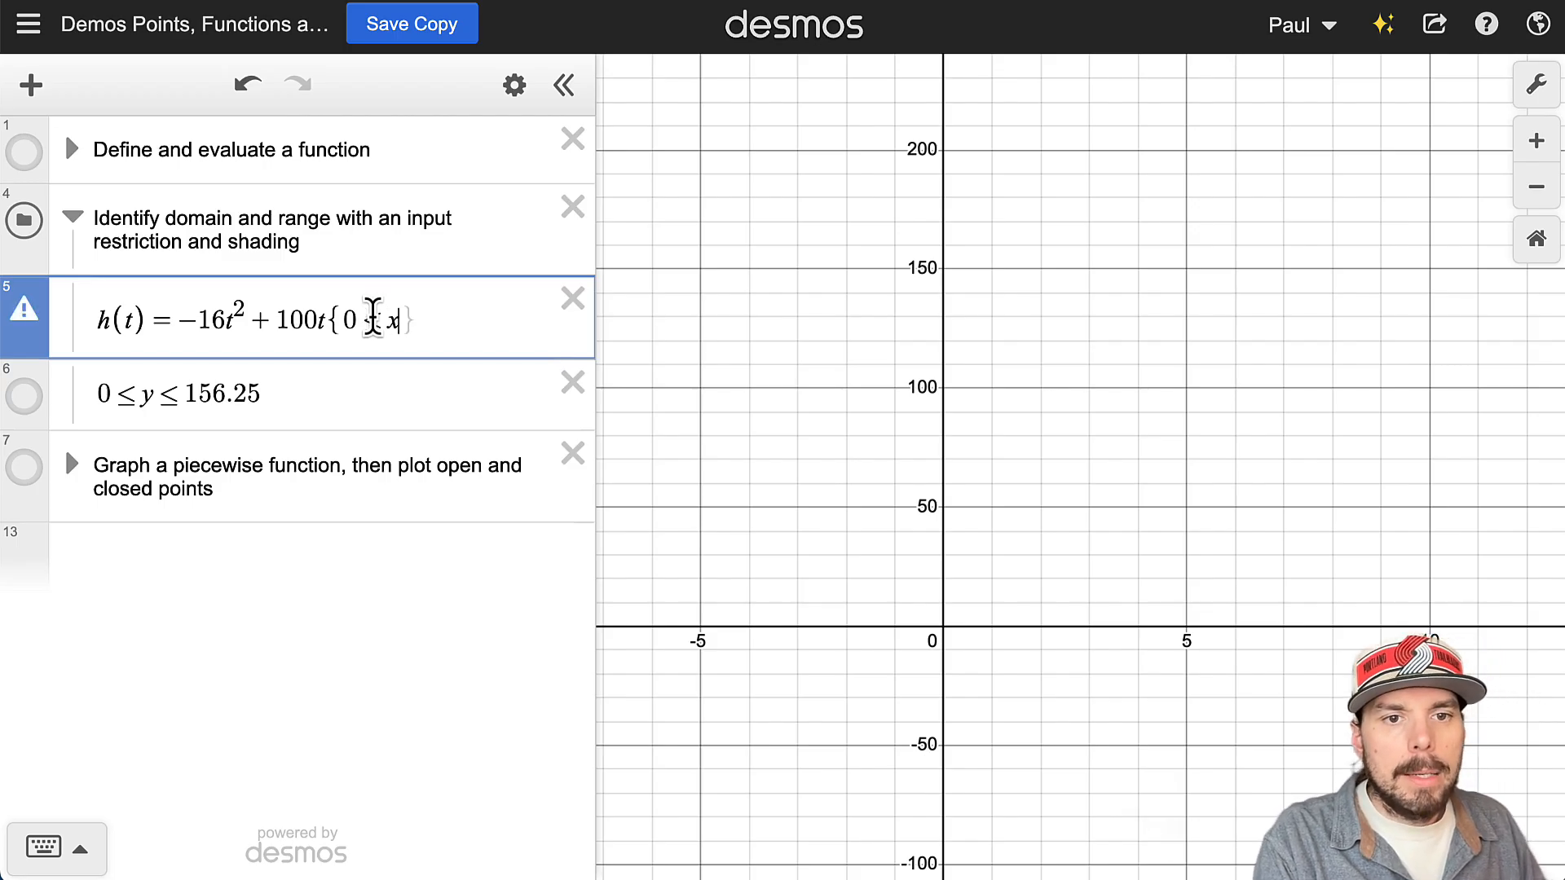
{"action": "type", "text": "<="}
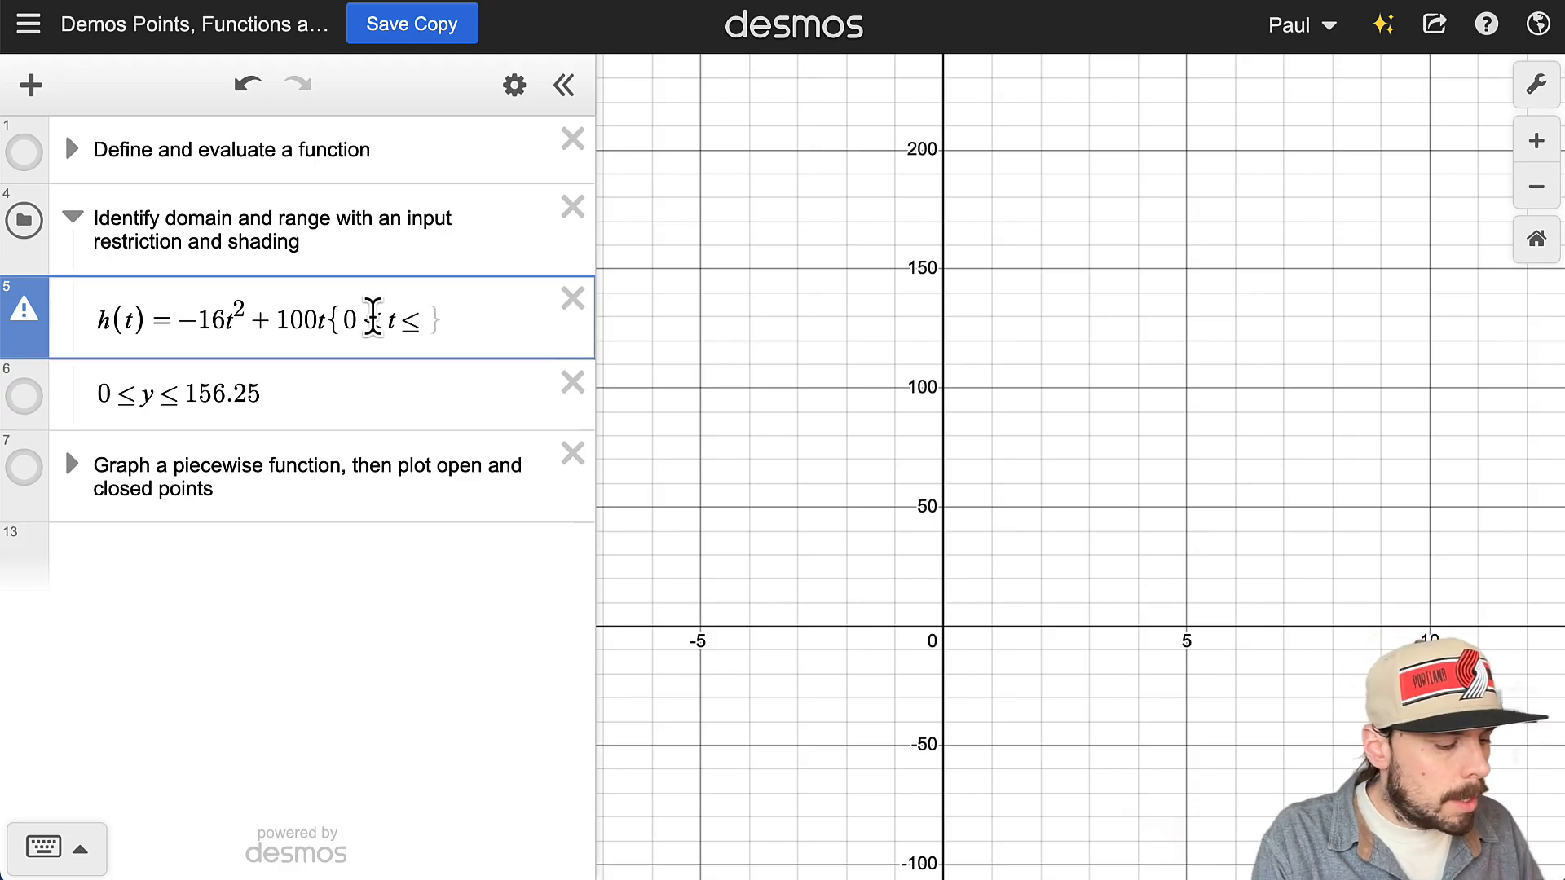
{"action": "type", "text": "6.25"}
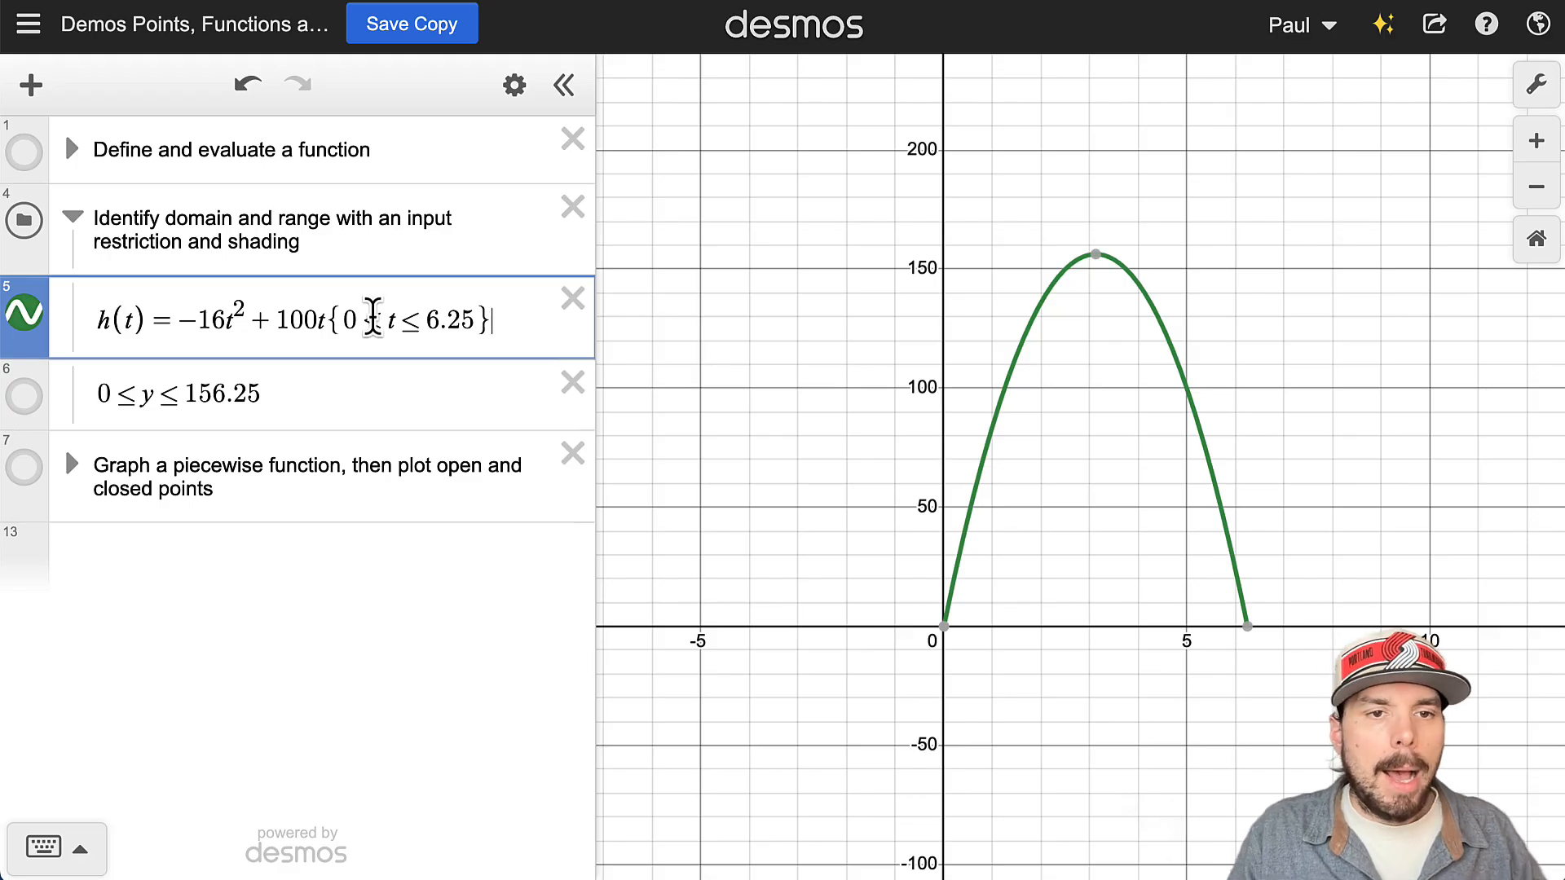
Step: Remove the input restriction and rewrite the function as y = −16x² + 100x
{"action": "left_click_drag", "start_coordinate": [500, 322], "coordinate": [364, 321]}
{"action": "key", "text": "BackSpace"}
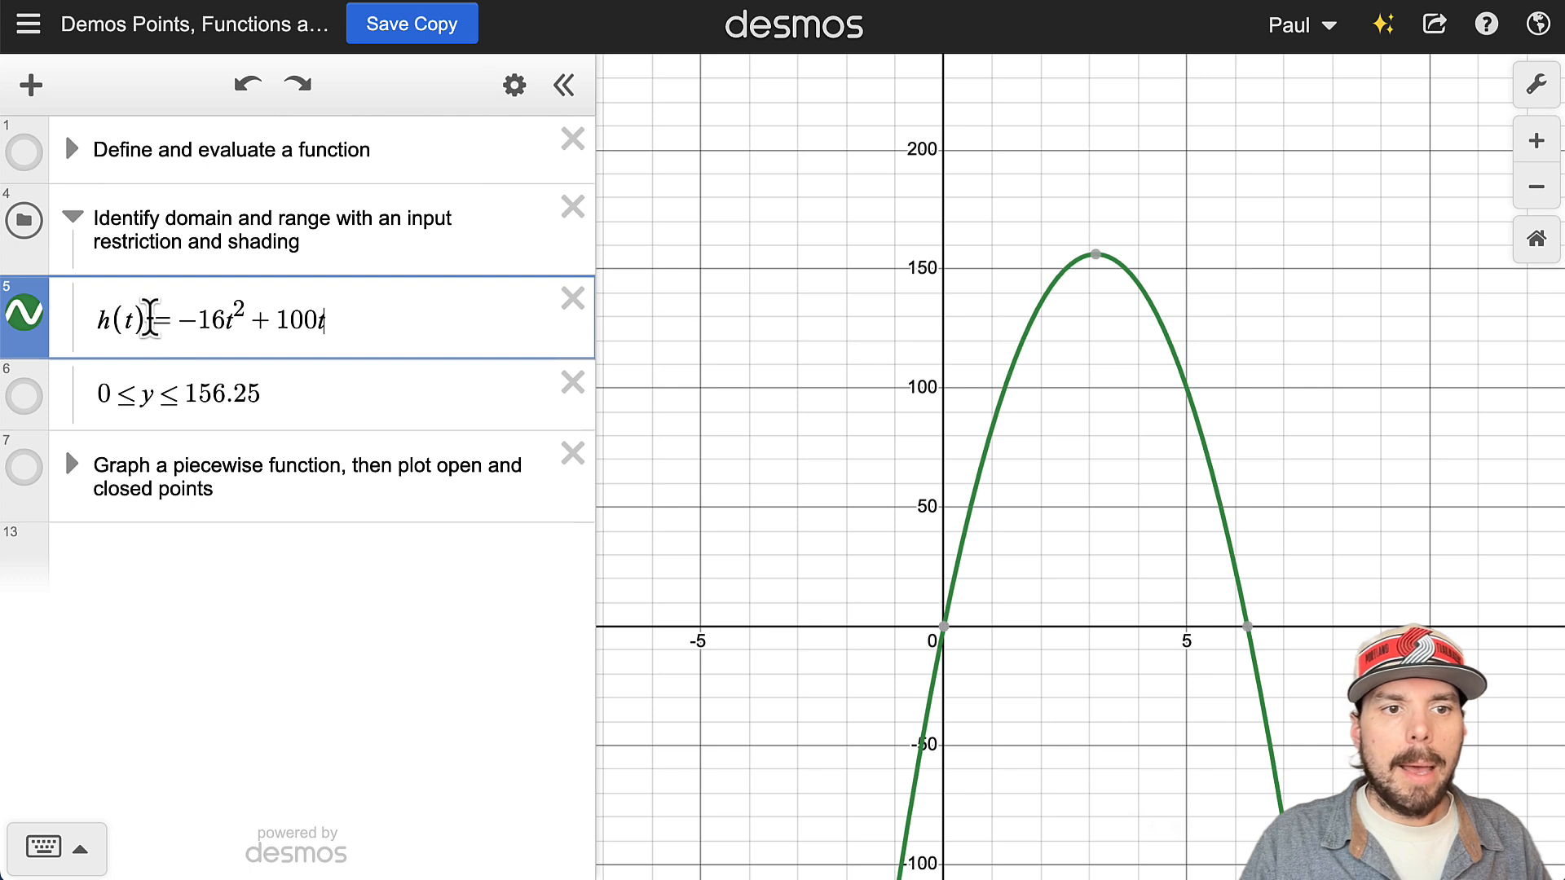
{"action": "left_click_drag", "start_coordinate": [151, 318], "coordinate": [94, 325]}
{"action": "type", "text": "y"}
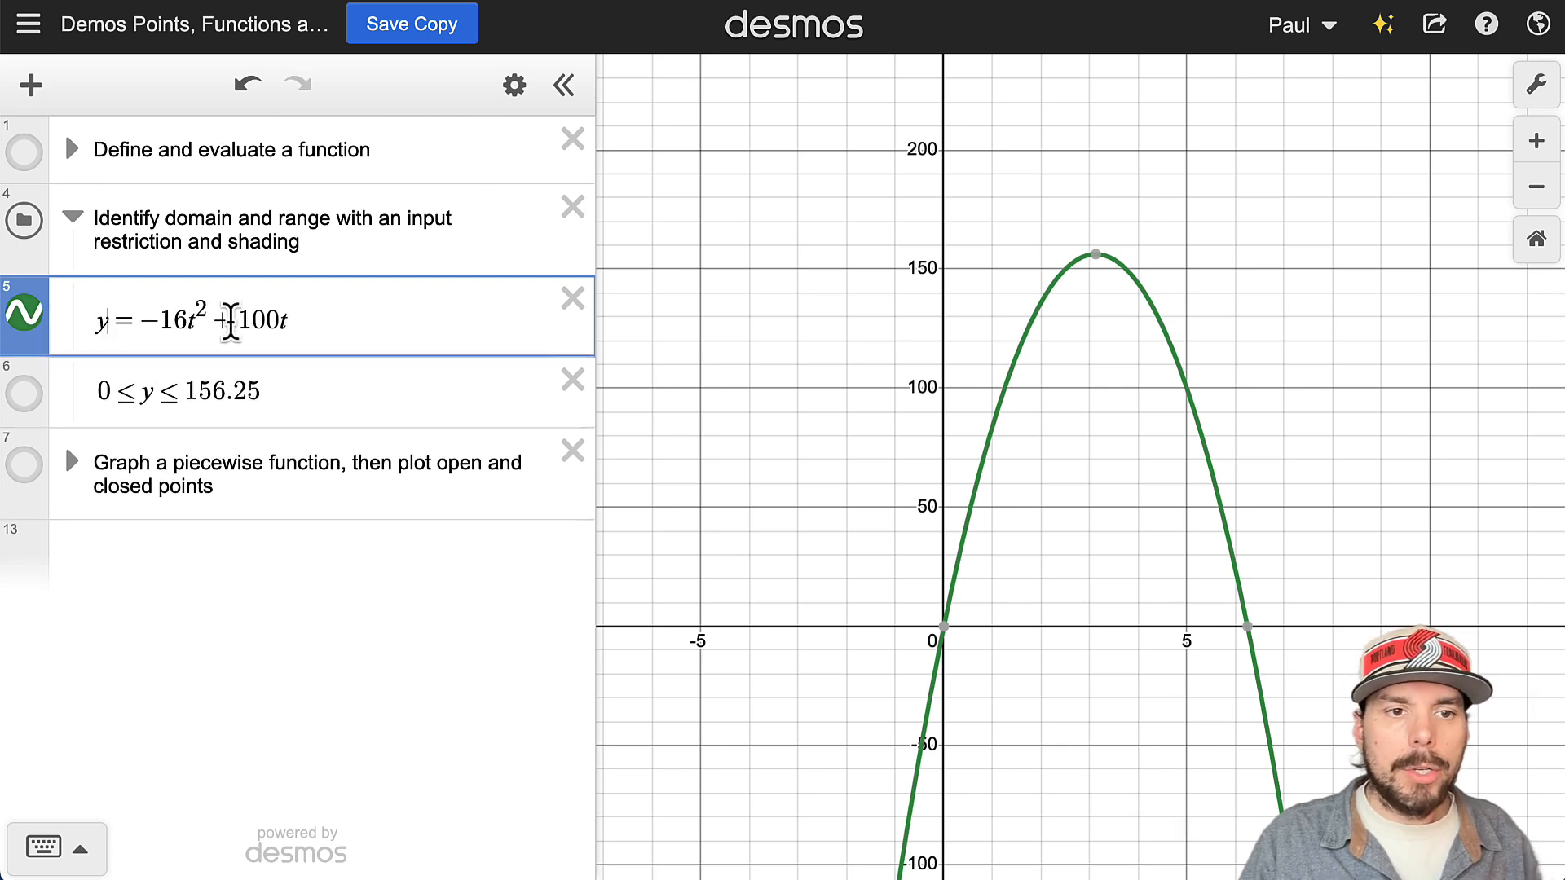
{"action": "double_click", "coordinate": [190, 323]}
{"action": "left_click", "coordinate": [190, 324]}
{"action": "double_click", "coordinate": [194, 326]}
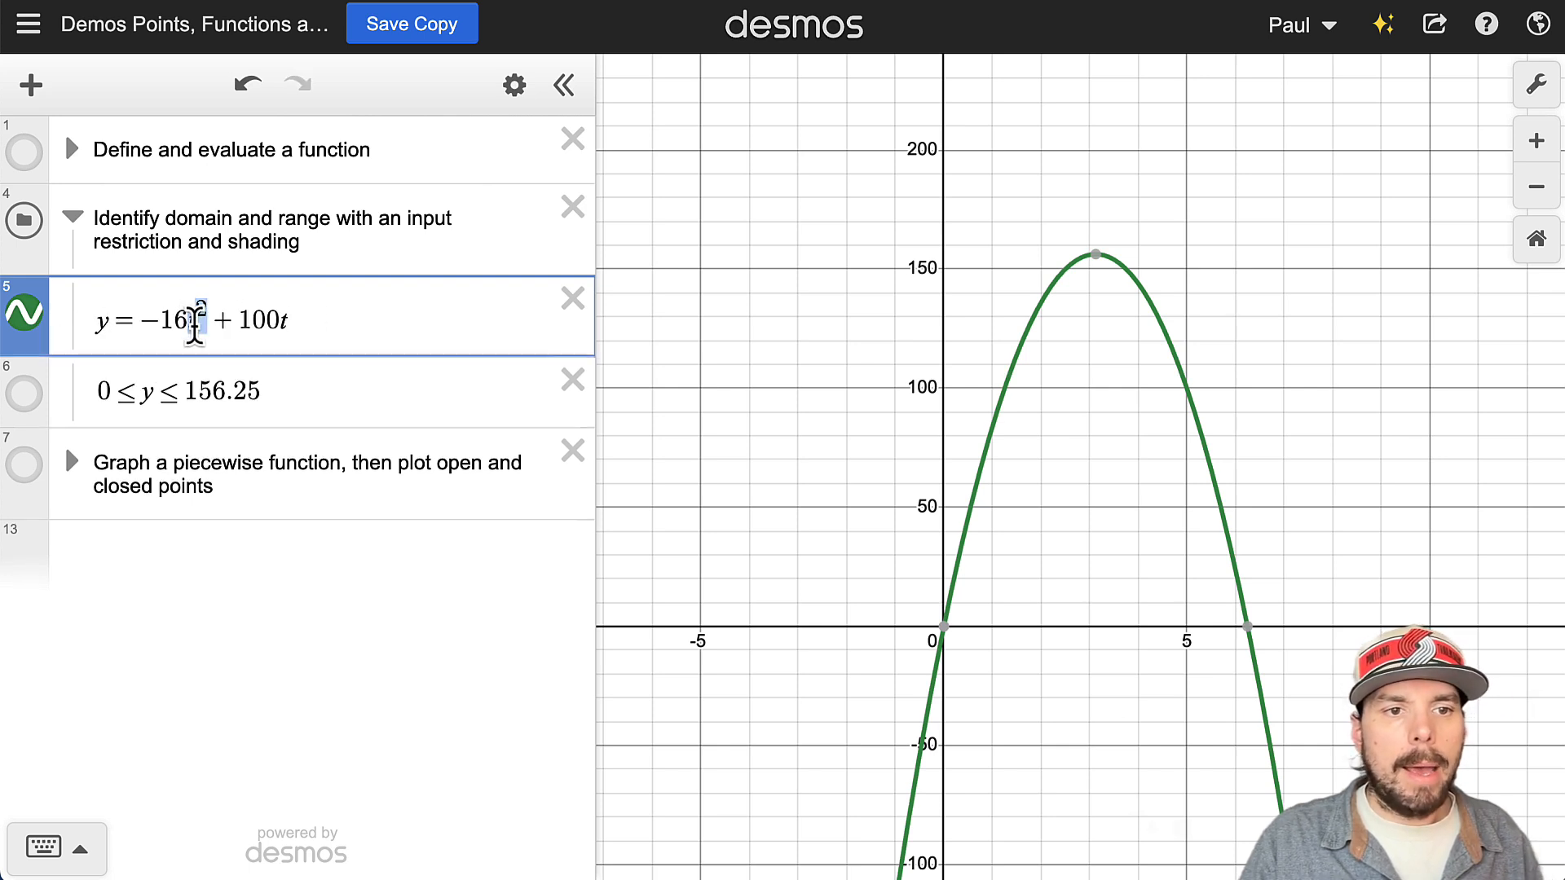
{"action": "type", "text": "y"}
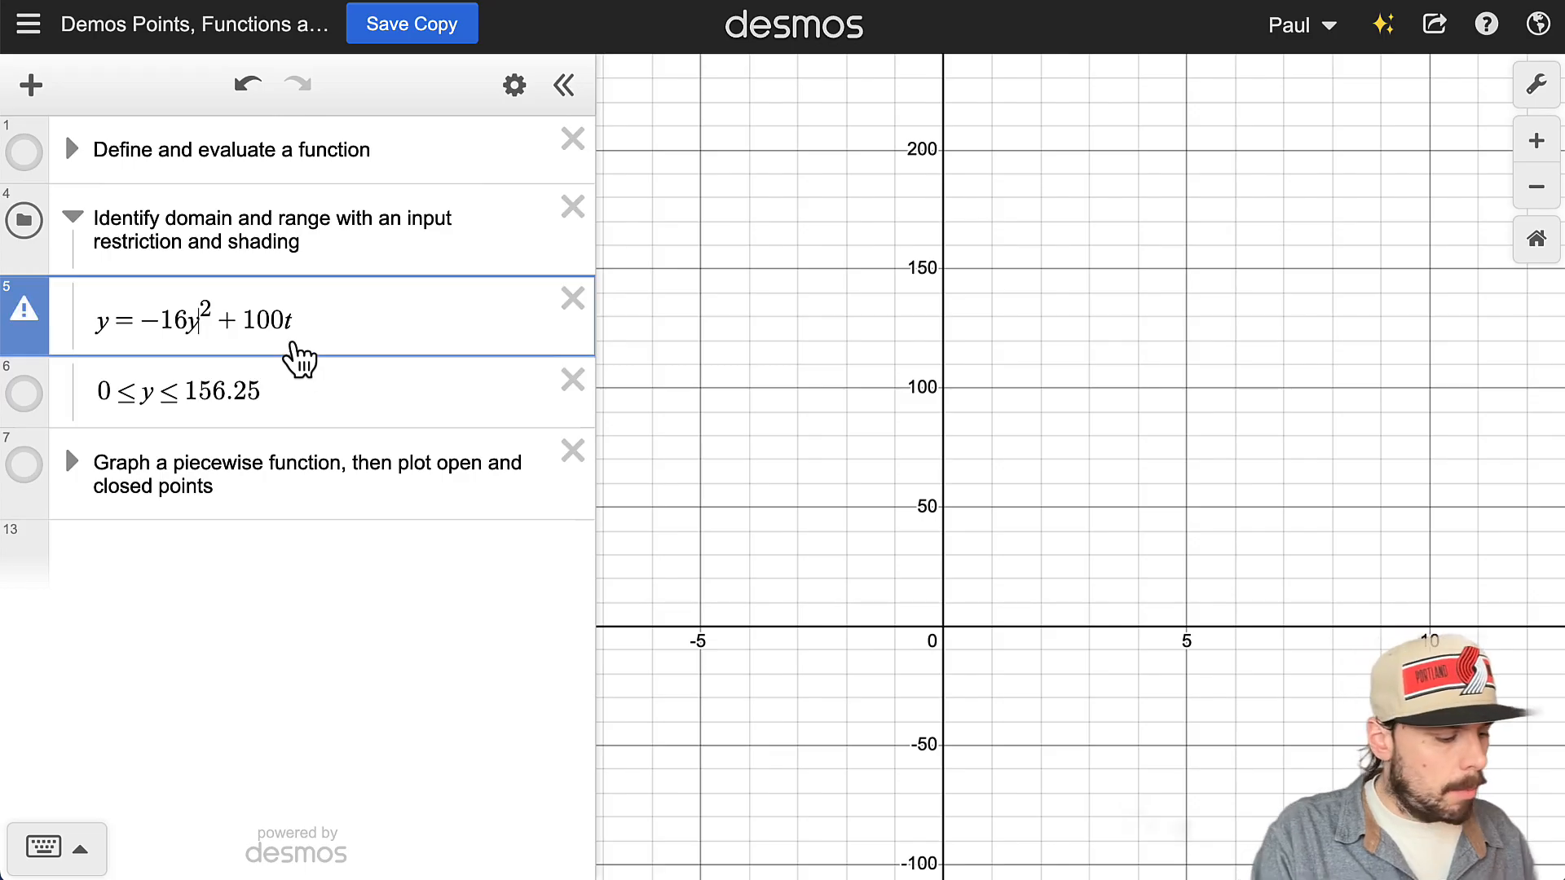
{"action": "key", "text": "BackSpace"}
{"action": "type", "text": "x"}
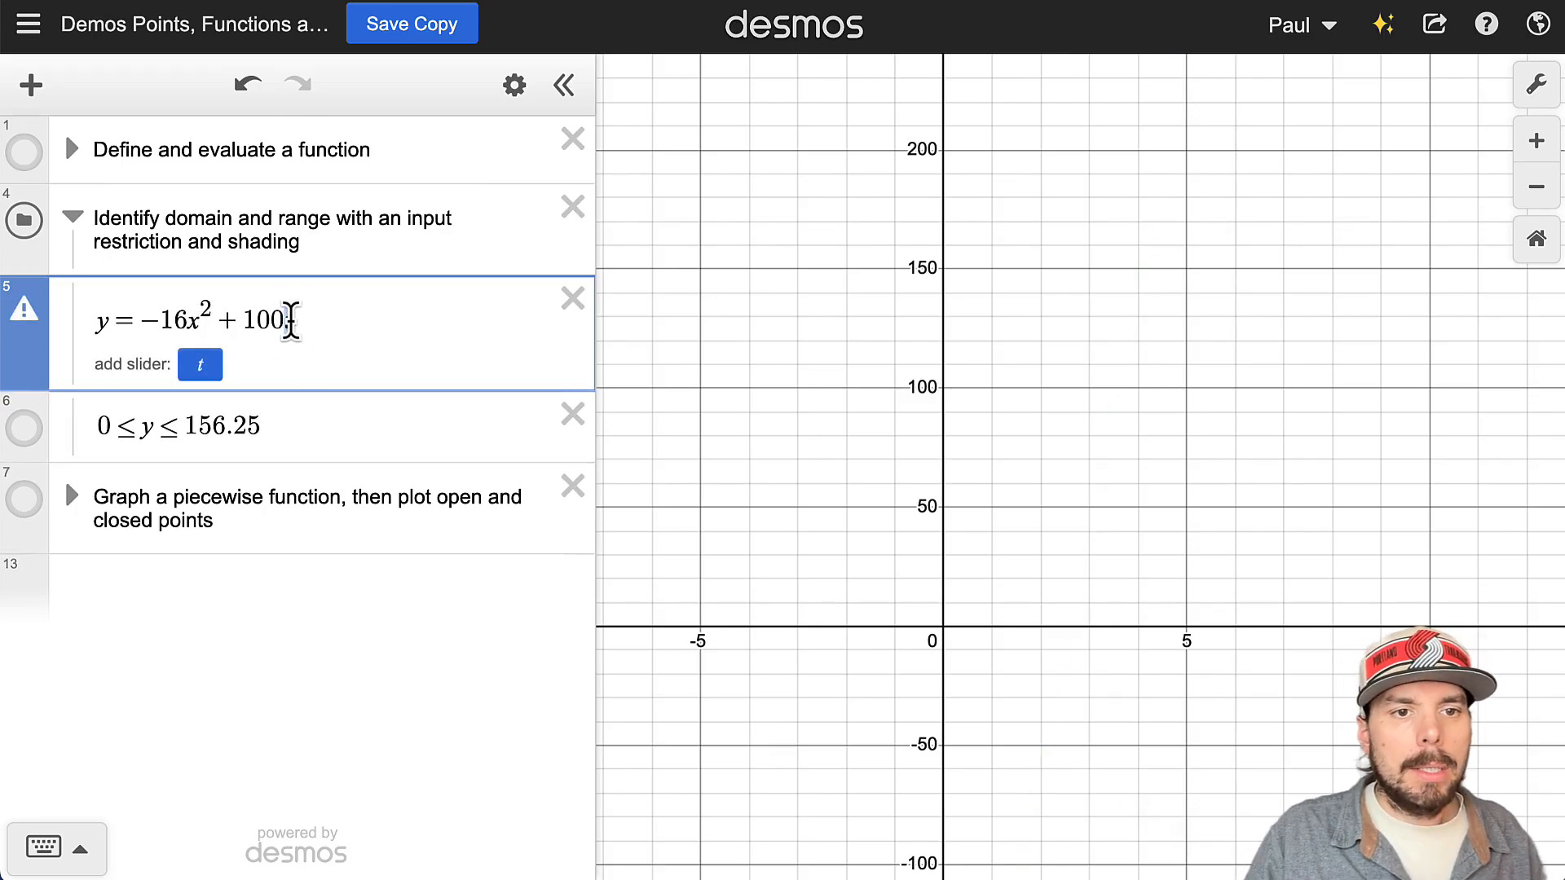
{"action": "double_click", "coordinate": [291, 321]}
{"action": "type", "text": "x"}
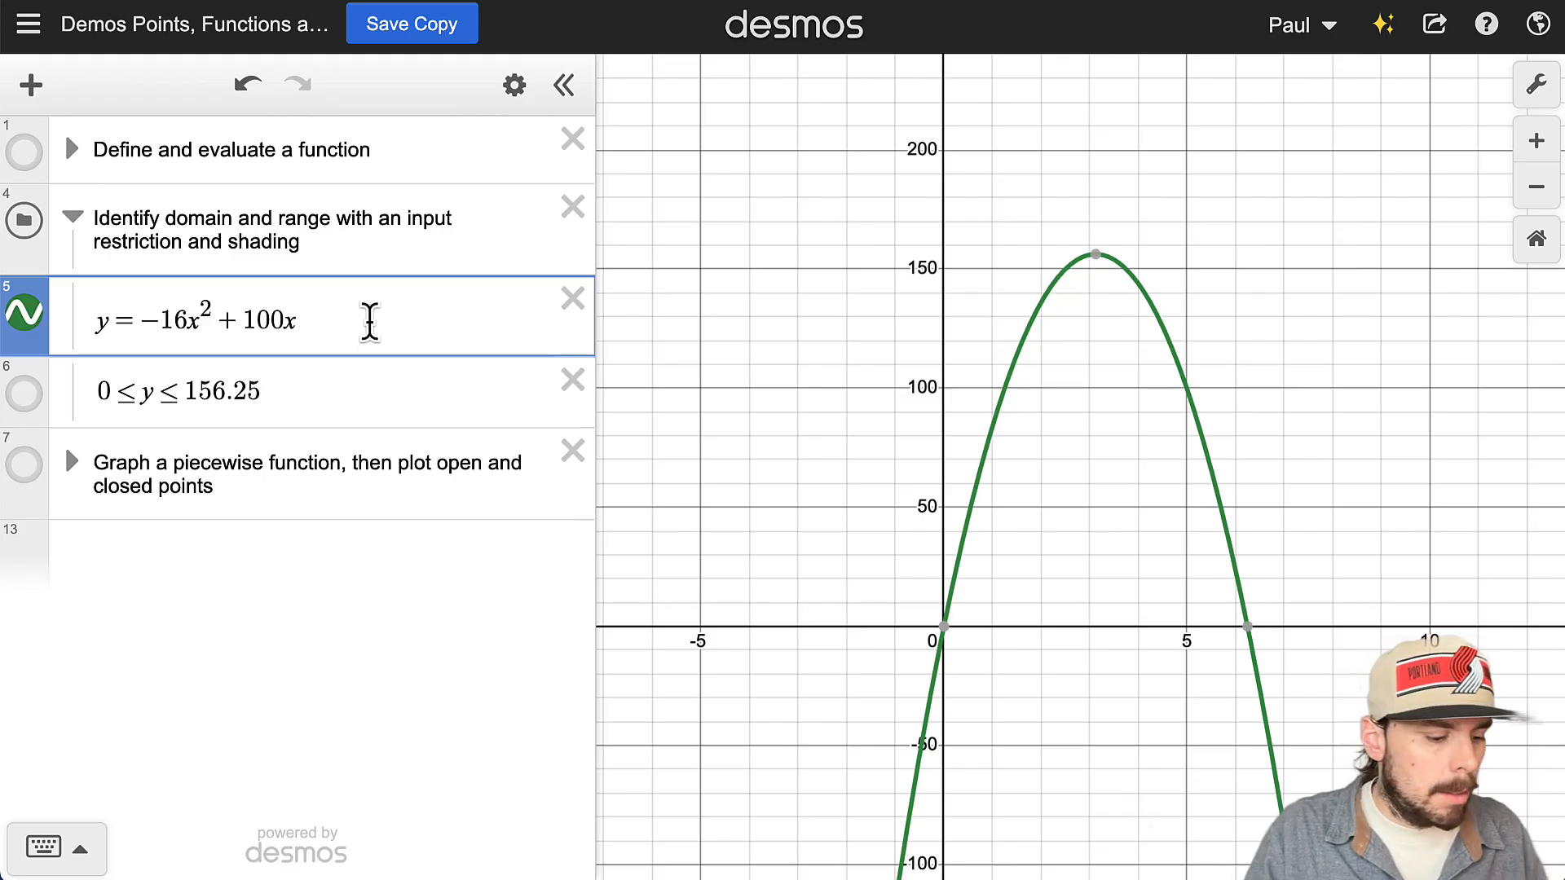
Step: Add the output restriction {y ≥ 0} to y = −16x² + 100x
{"action": "type", "text": "{"}
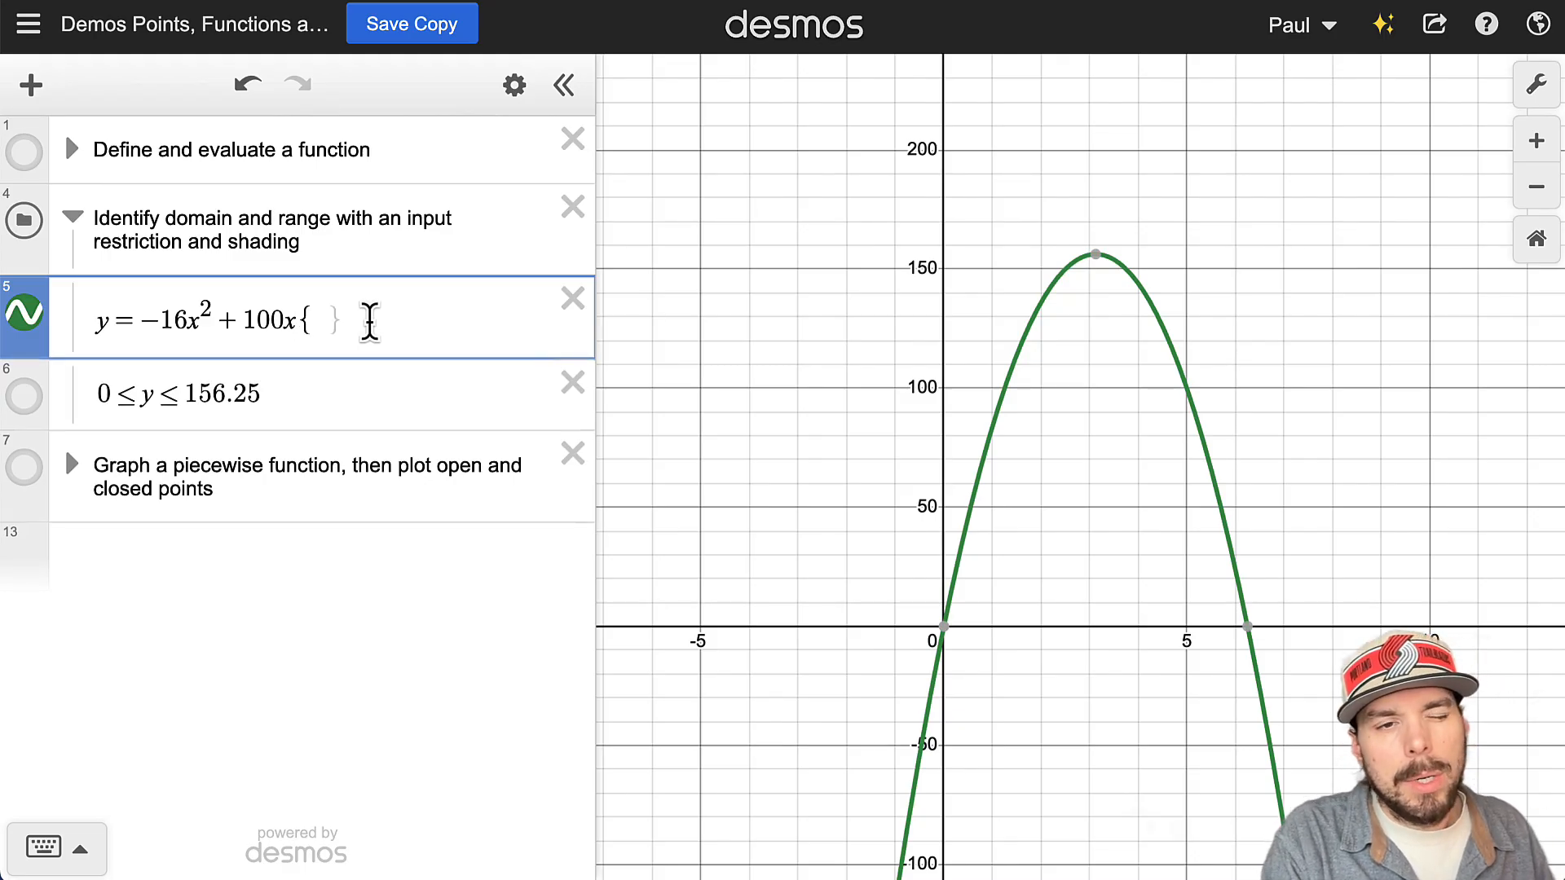
{"action": "type", "text": "y <"}
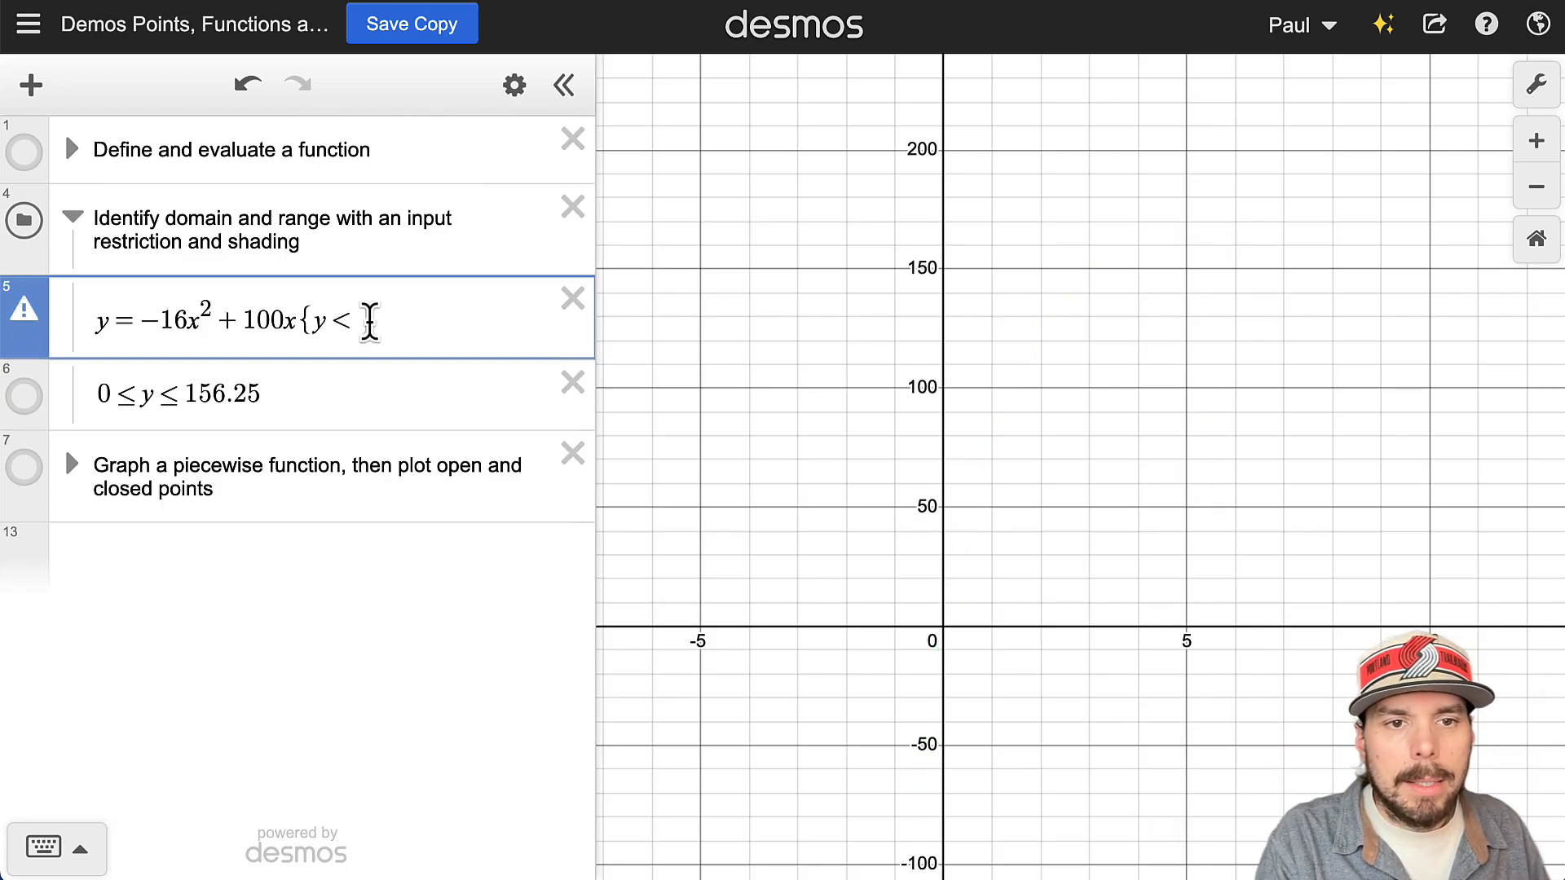
{"action": "key", "text": "BackSpace"}
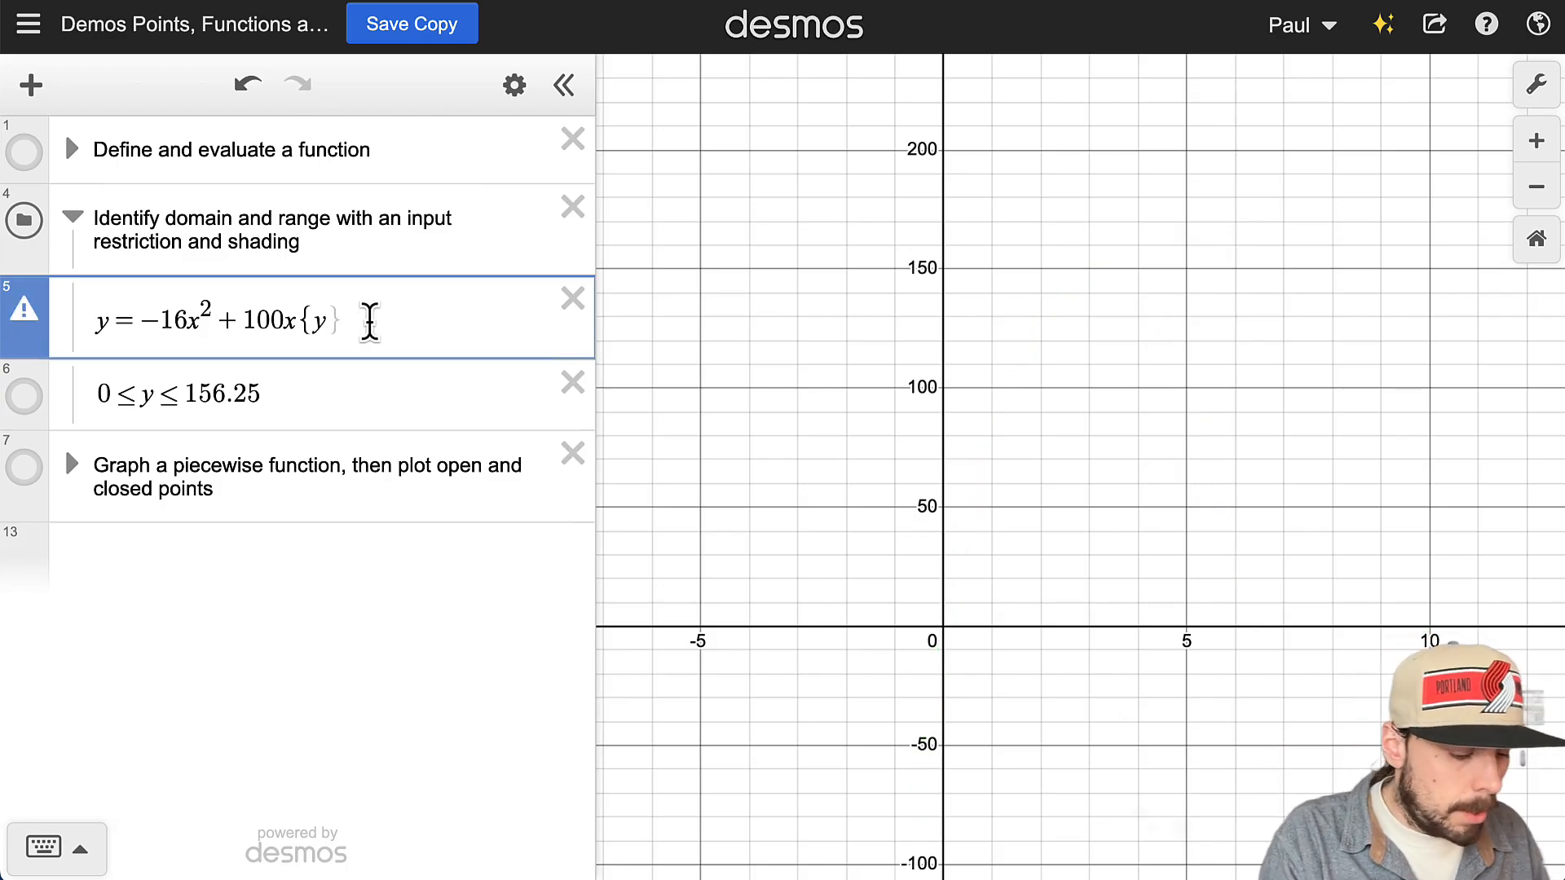
{"action": "type", "text": ">=0"}
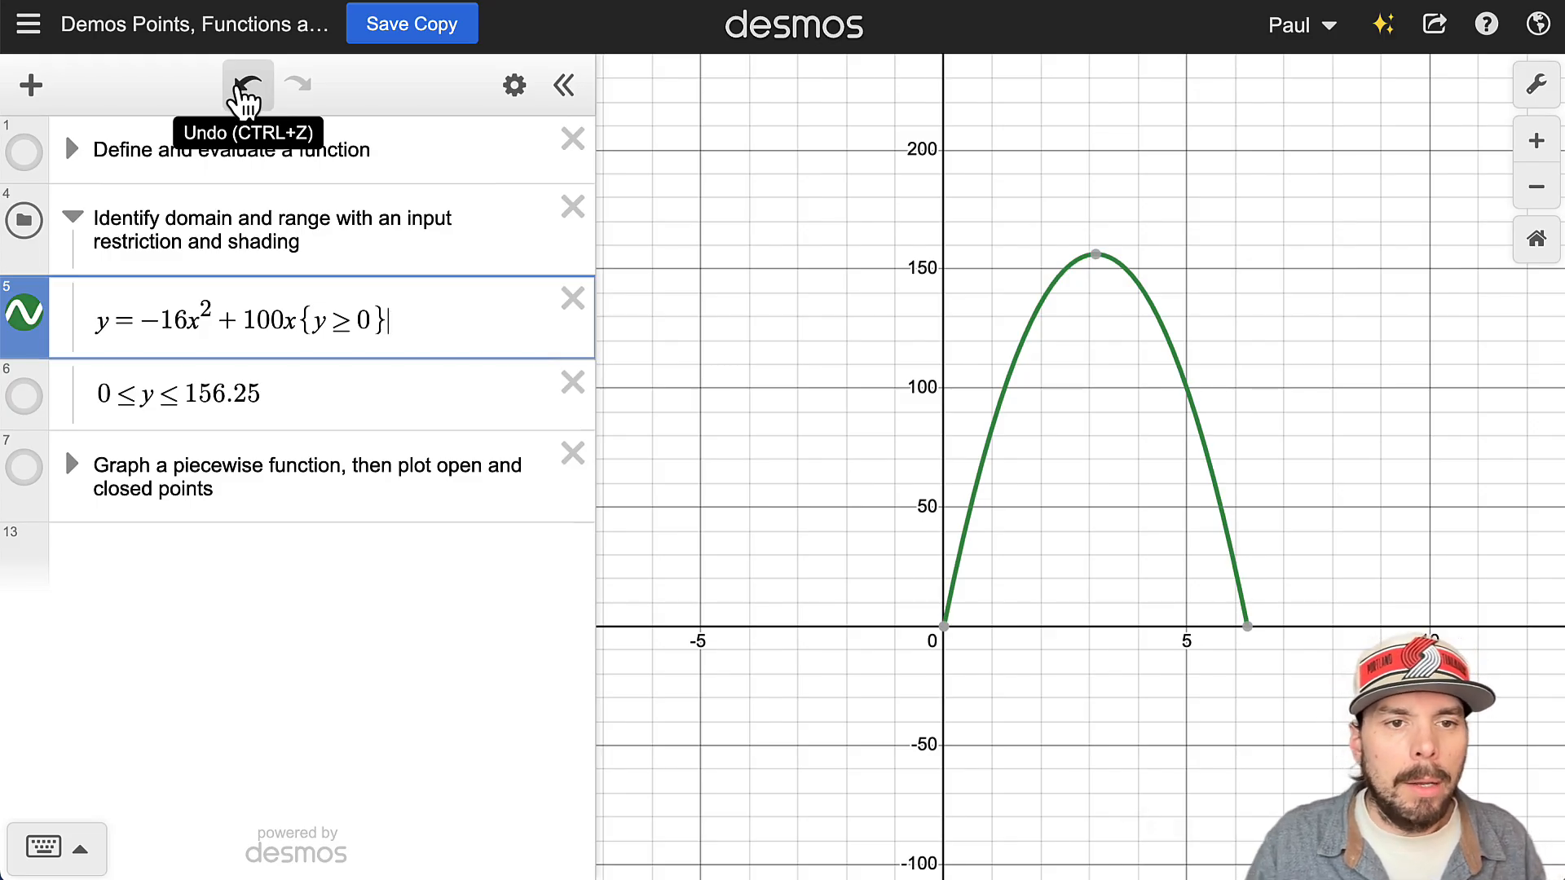
Step: Show the 0 ≤ y ≤ 156.25 shading and turn its boundary lines off and back on
{"action": "left_click", "coordinate": [26, 399]}
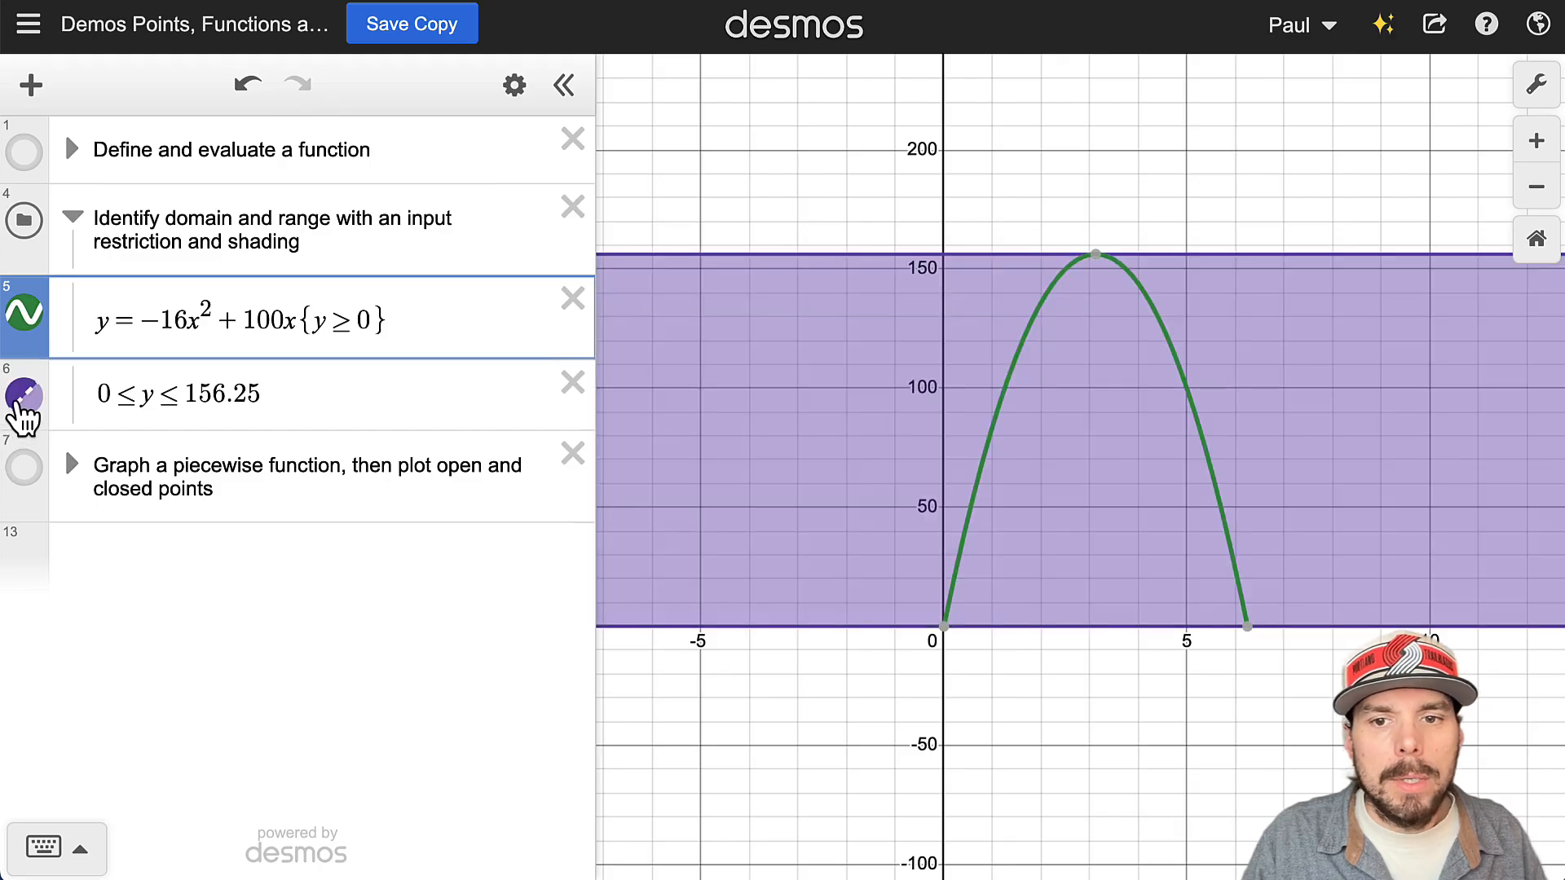
{"action": "left_click", "coordinate": [515, 84]}
{"action": "left_click", "coordinate": [23, 408]}
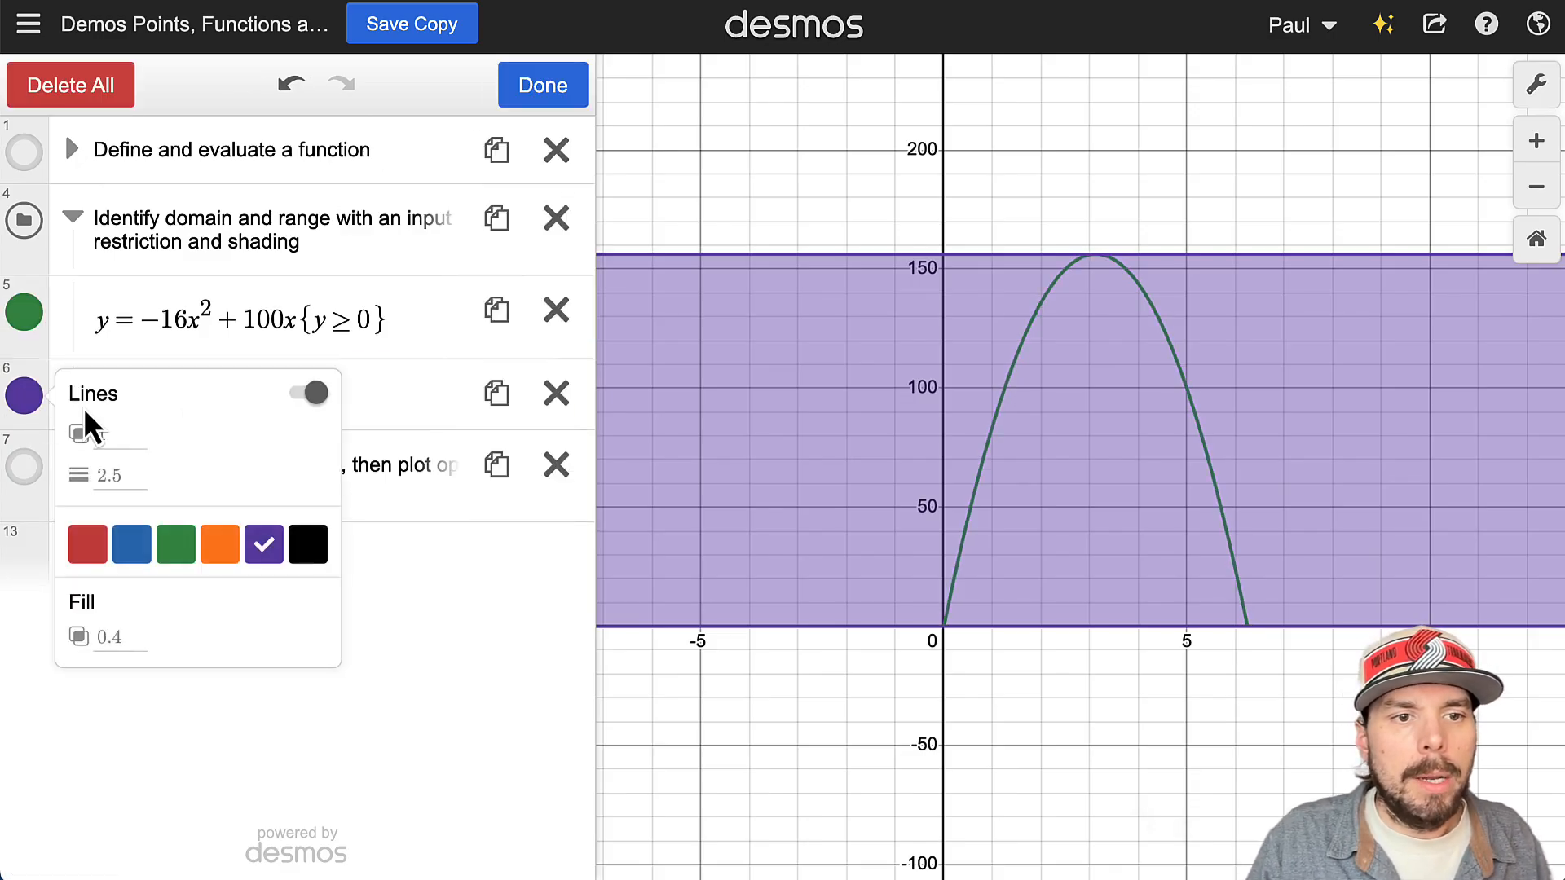
{"action": "left_click", "coordinate": [312, 395]}
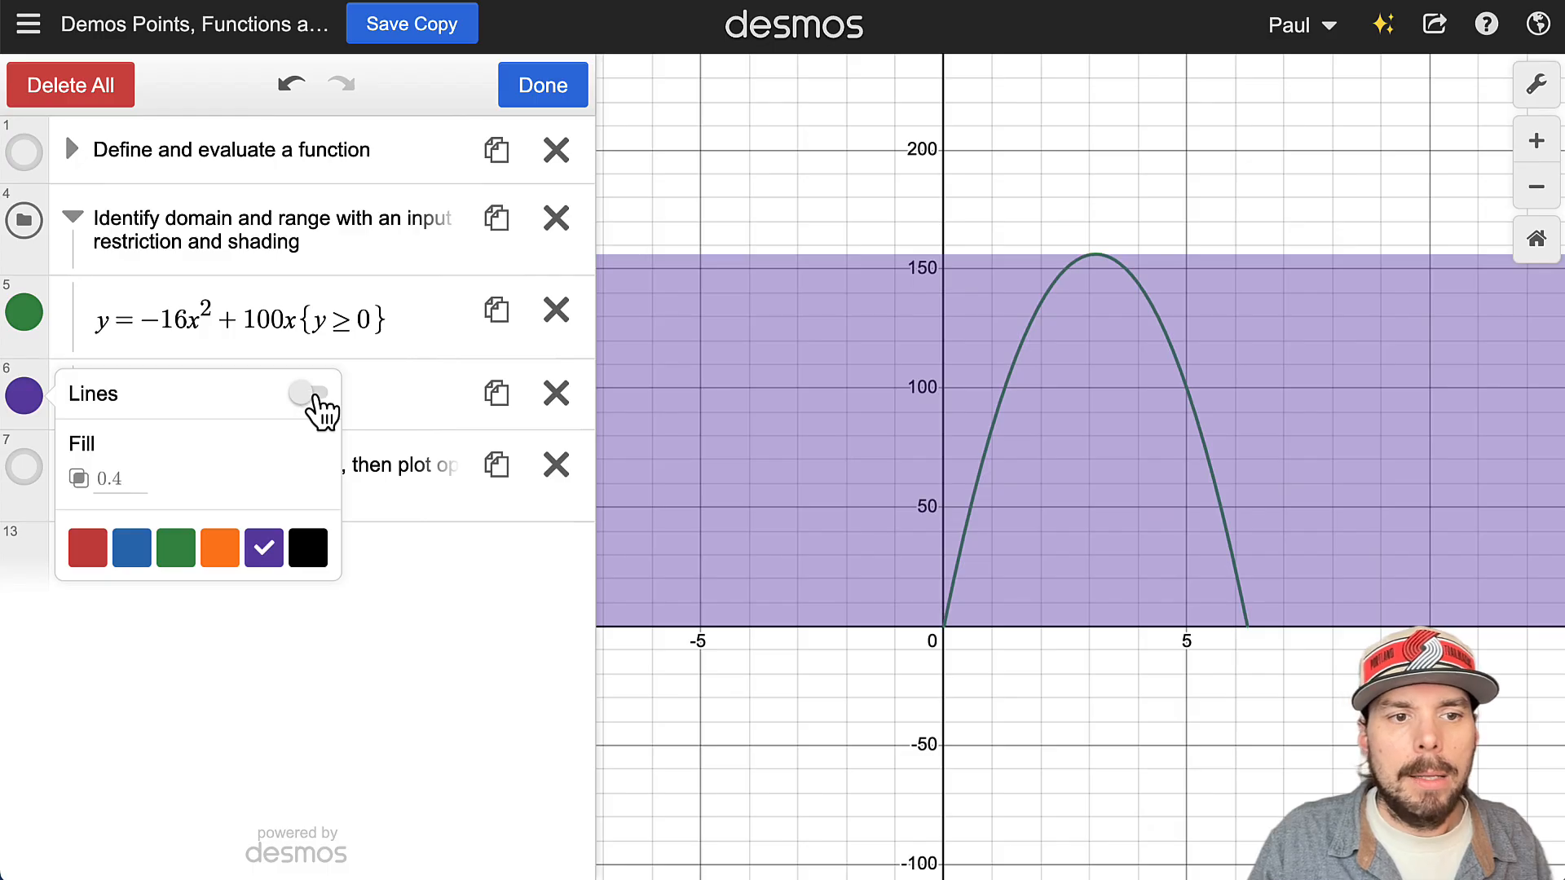
{"action": "left_click", "coordinate": [315, 397]}
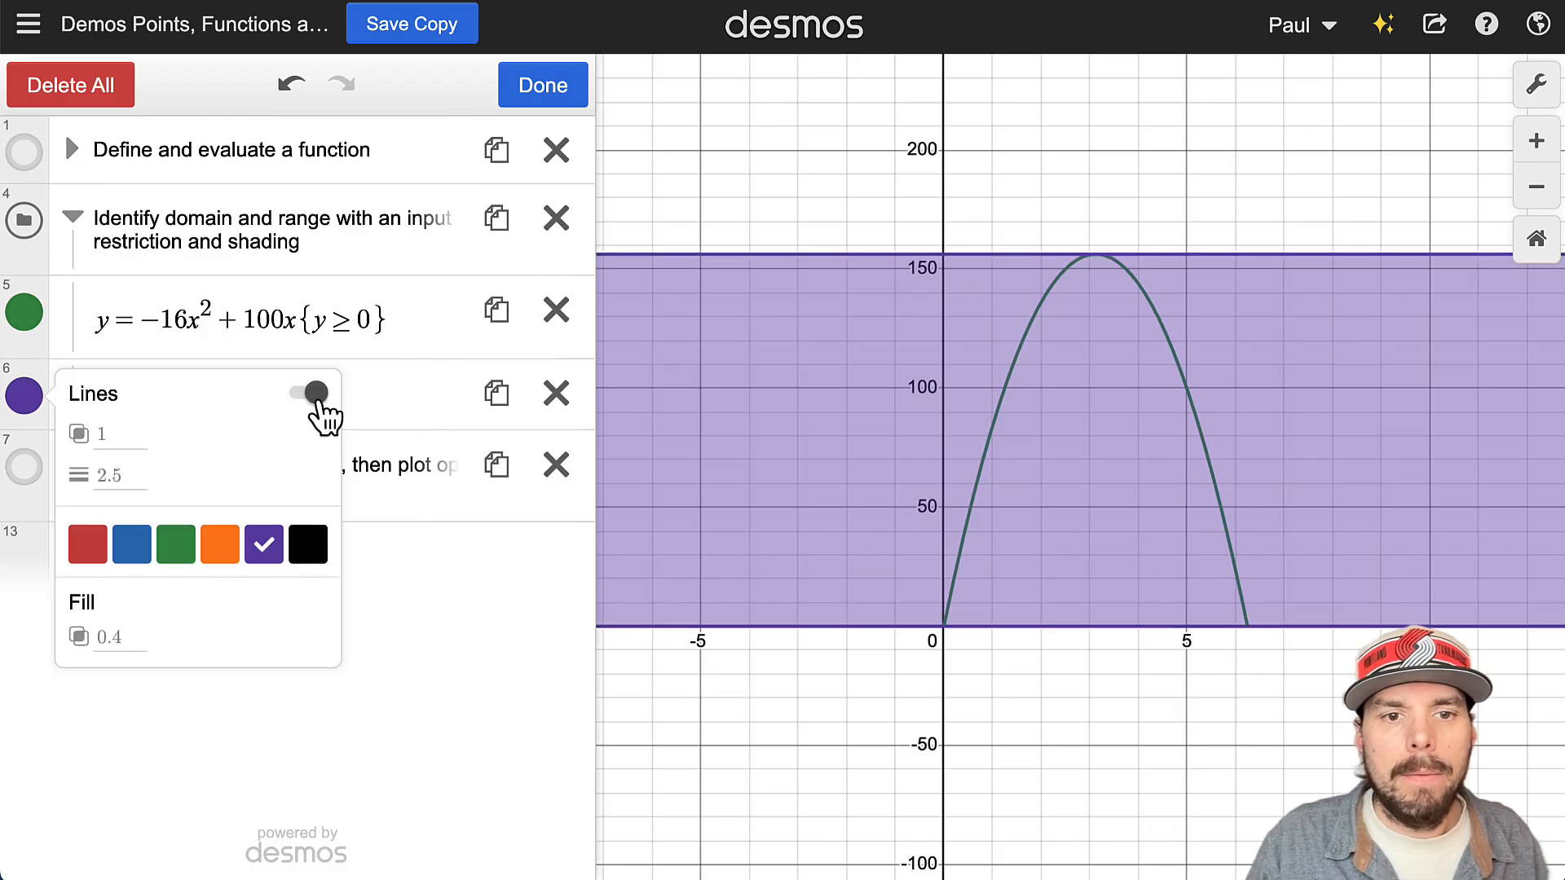
{"action": "left_click", "coordinate": [374, 398]}
Step: Make both bounds of the shaded range inequality strict, giving 0 < y < 156.25
{"action": "left_click", "coordinate": [135, 395]}
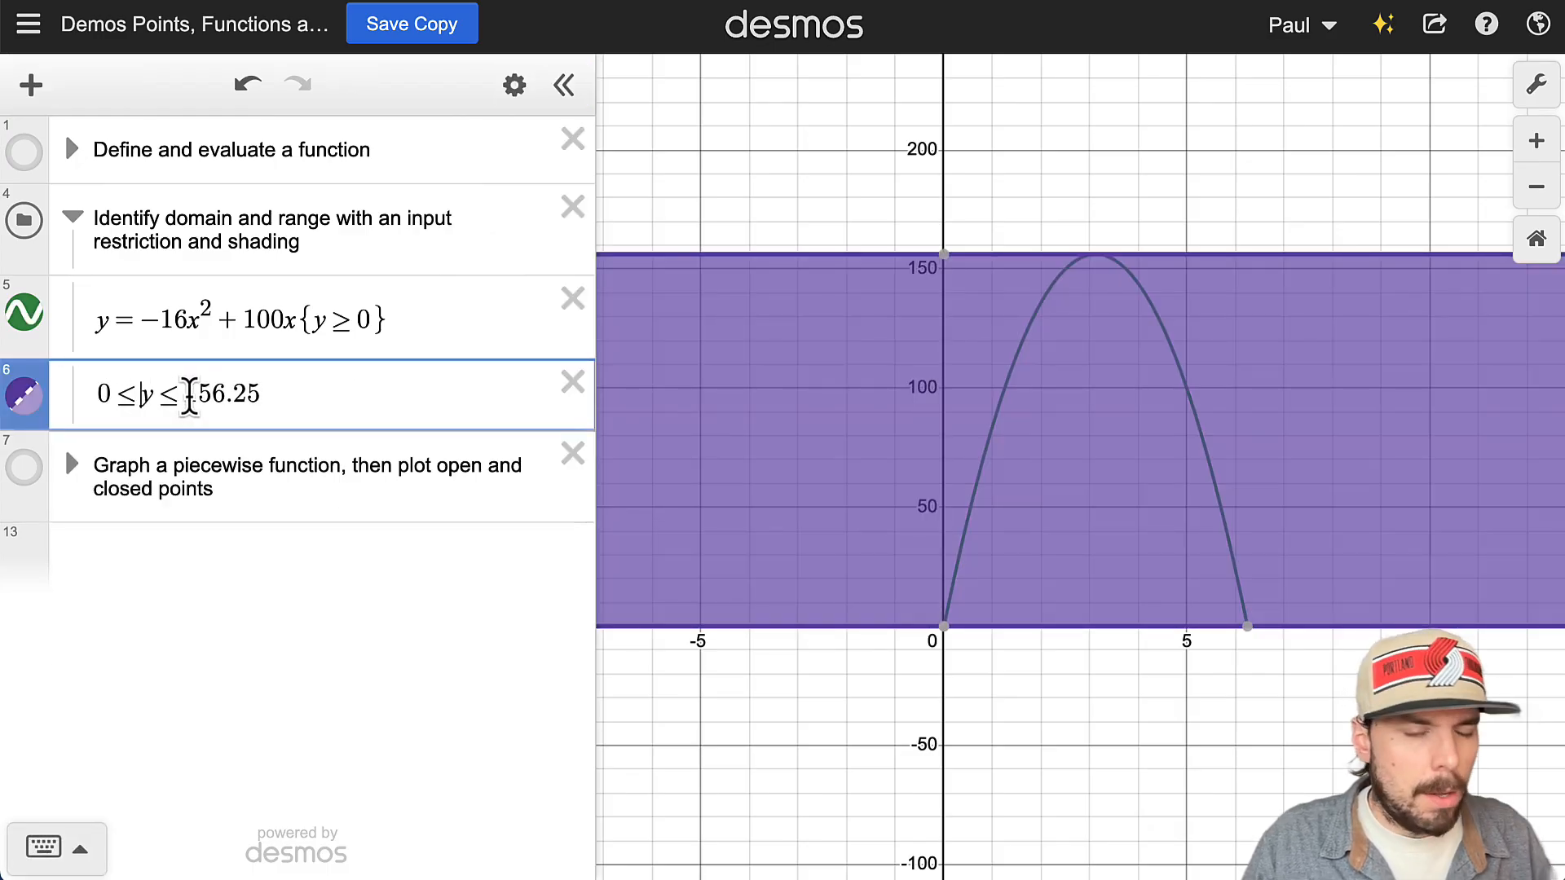
{"action": "key", "text": "BackSpace"}
{"action": "left_click", "coordinate": [184, 391]}
{"action": "key", "text": "BackSpace"}
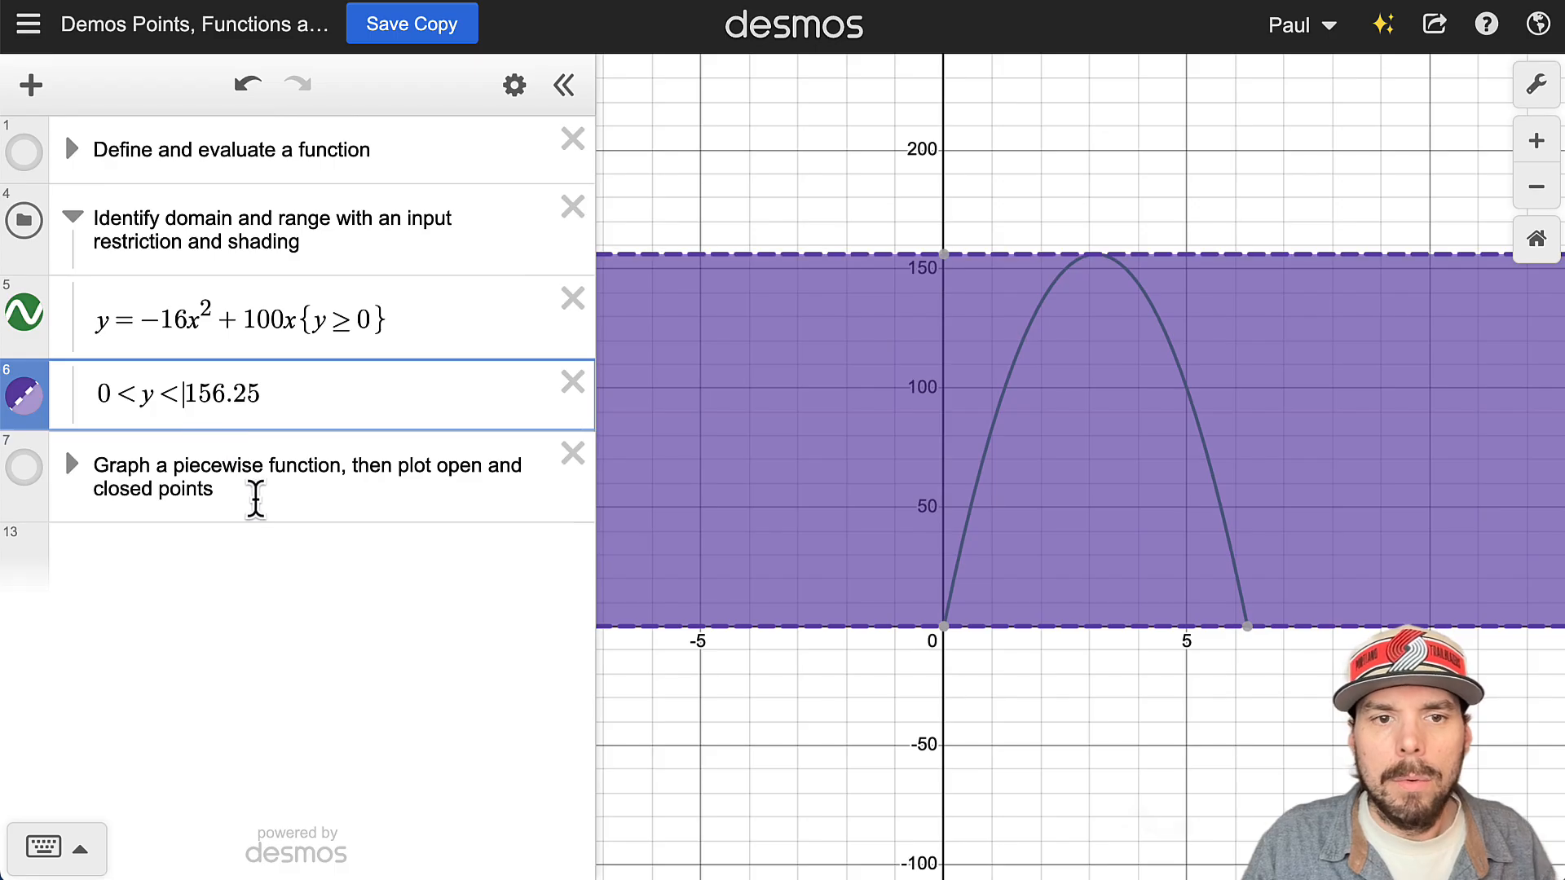
Step: Restore the inclusive bounds 0 ≤ y ≤ 156.25 in the range inequality and leave list editing mode
{"action": "left_click", "coordinate": [137, 394]}
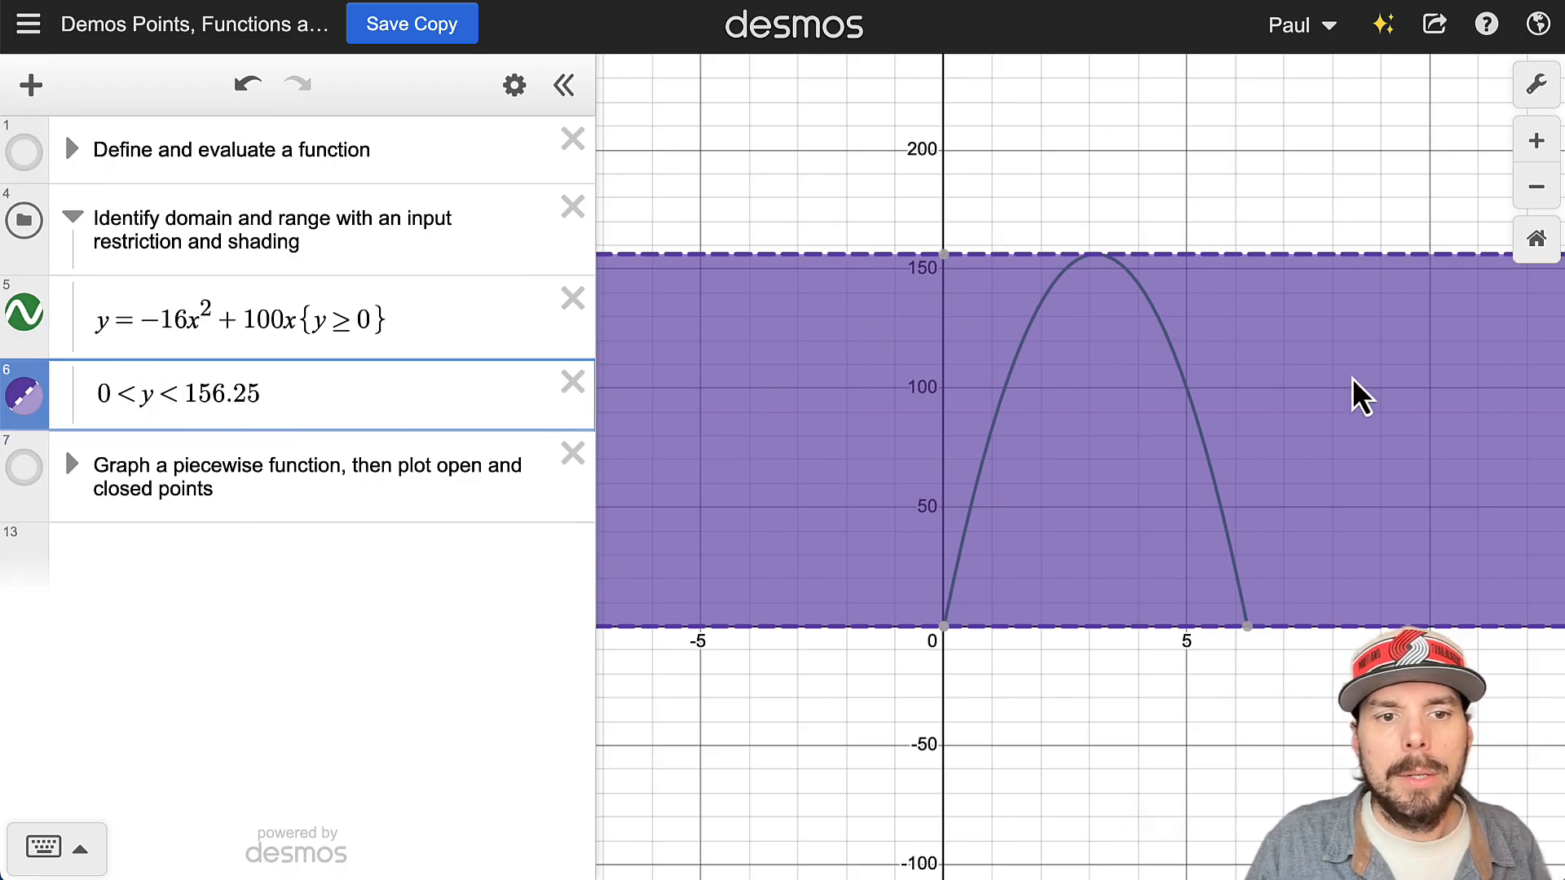
{"action": "left_click", "coordinate": [185, 393]}
{"action": "type", "text": "="}
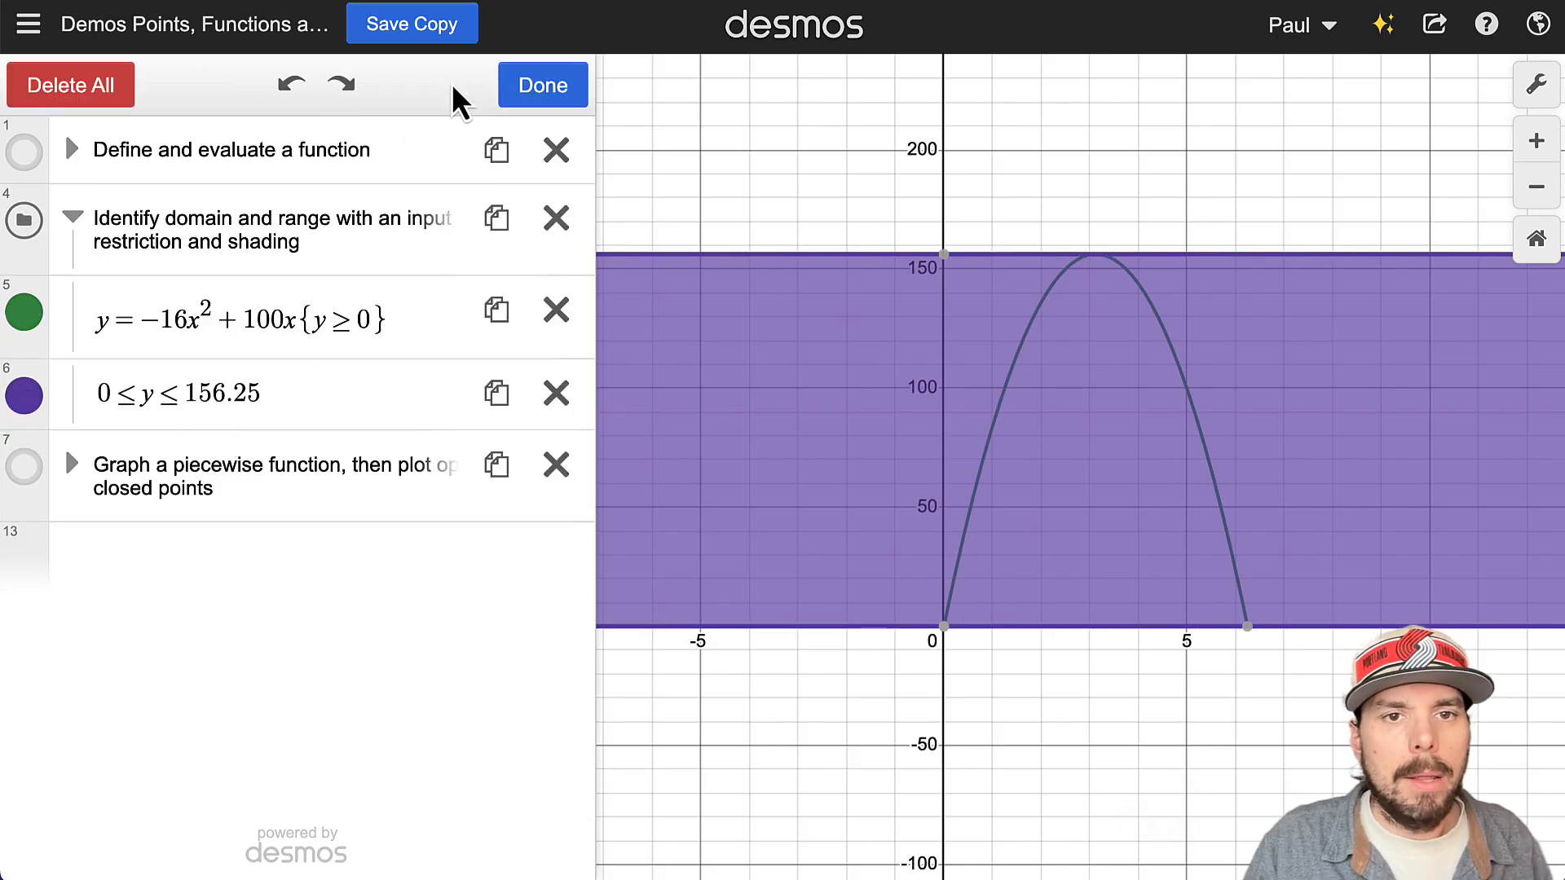
{"action": "left_click", "coordinate": [539, 88]}
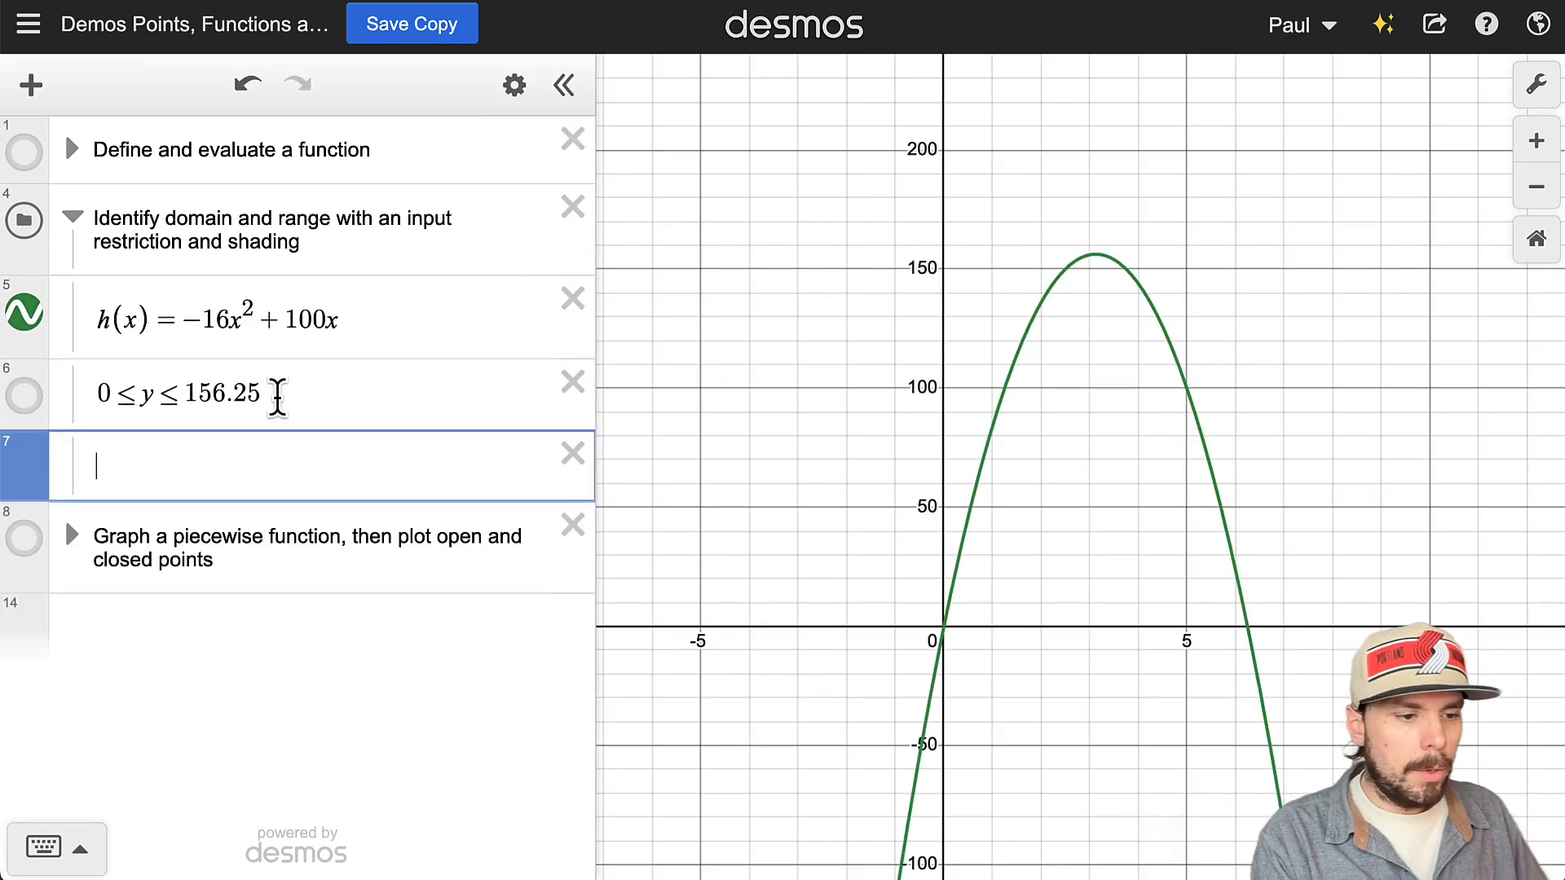
Step: Enter the inequality h(x) ≥ 2 in the empty line below the range inequality
{"action": "type", "text": "h"}
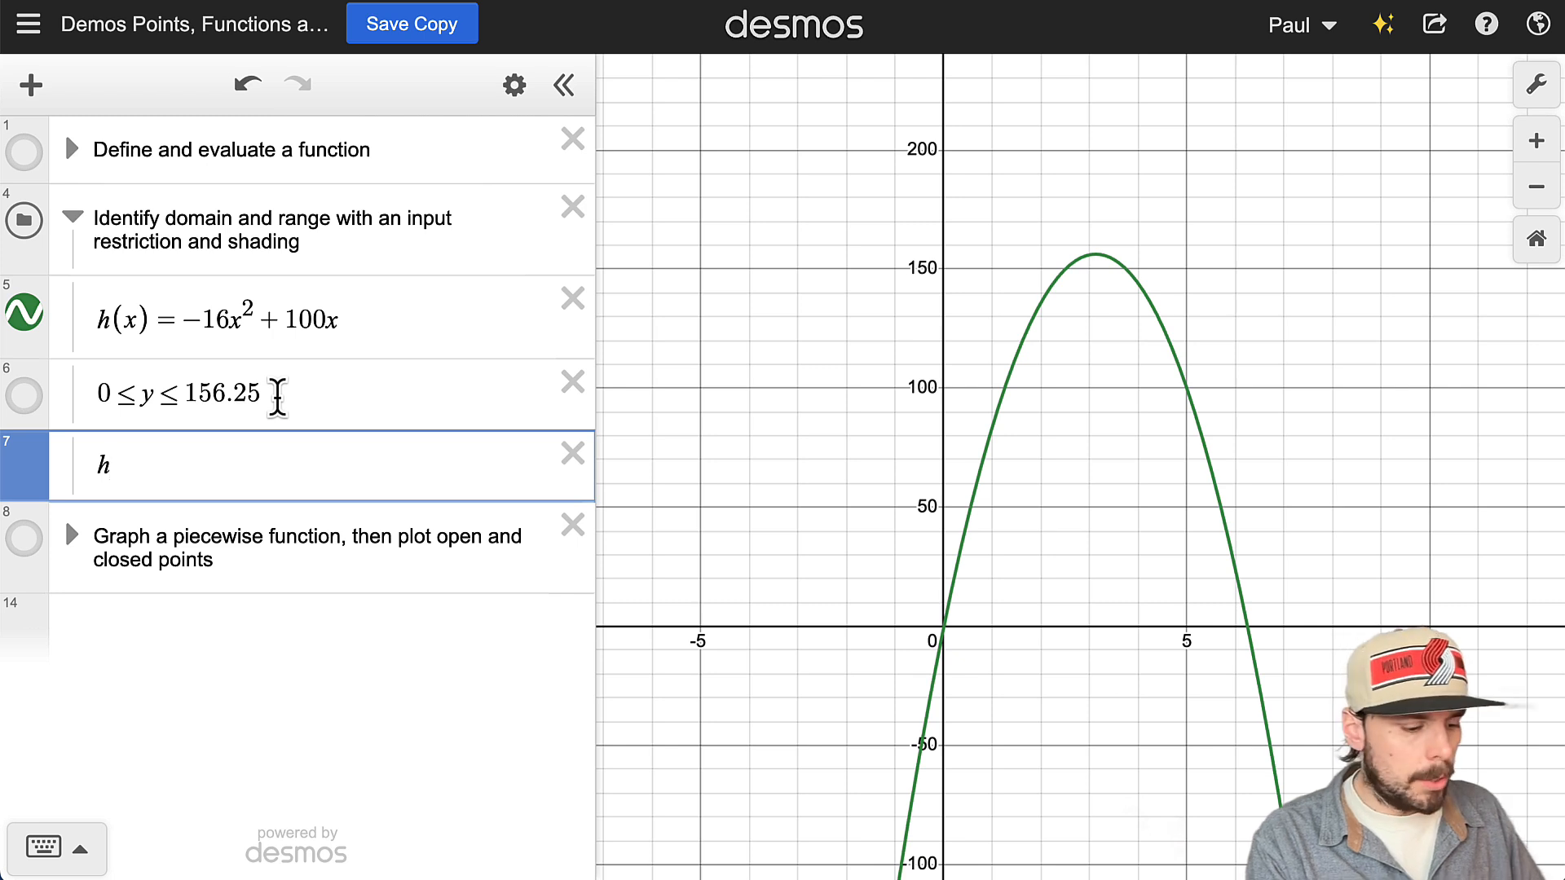
{"action": "type", "text": "(x)"}
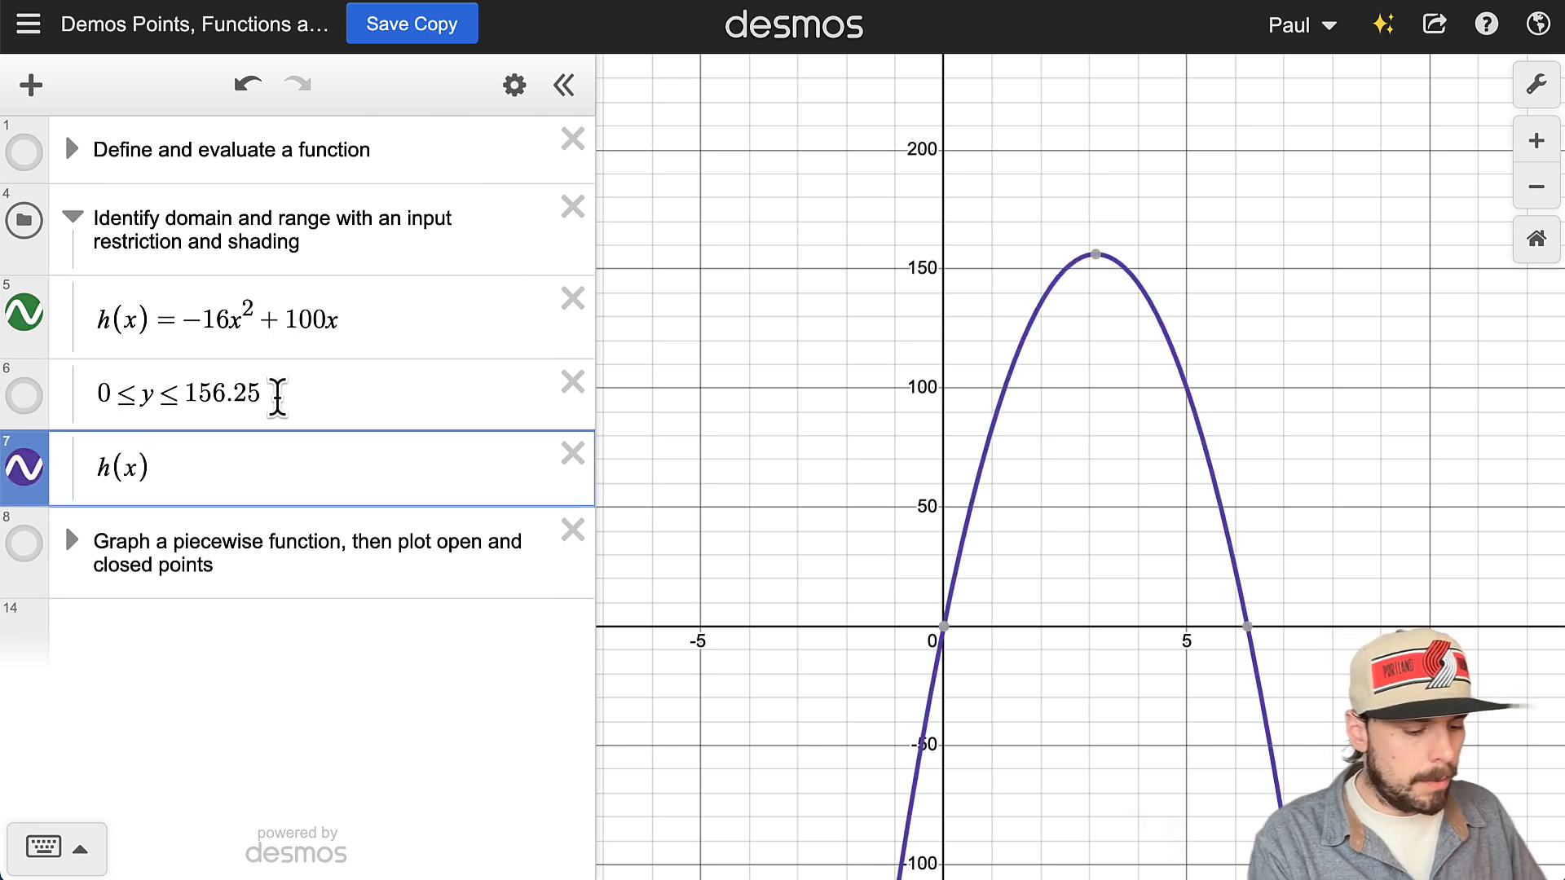
{"action": "type", "text": ">="}
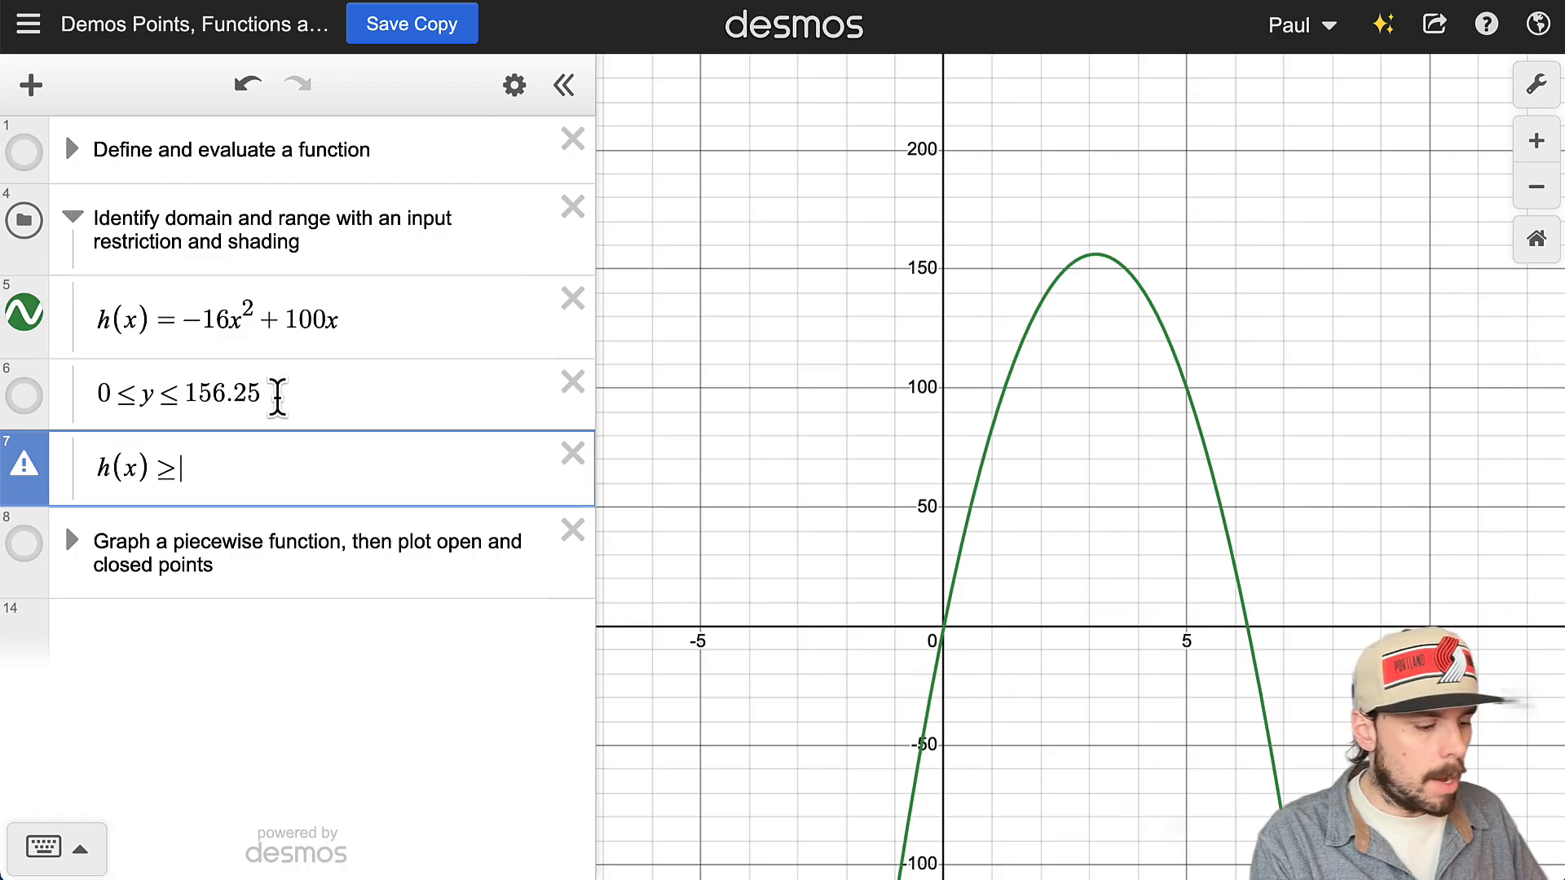
{"action": "type", "text": "t"}
{"action": "key", "text": "BackSpace"}
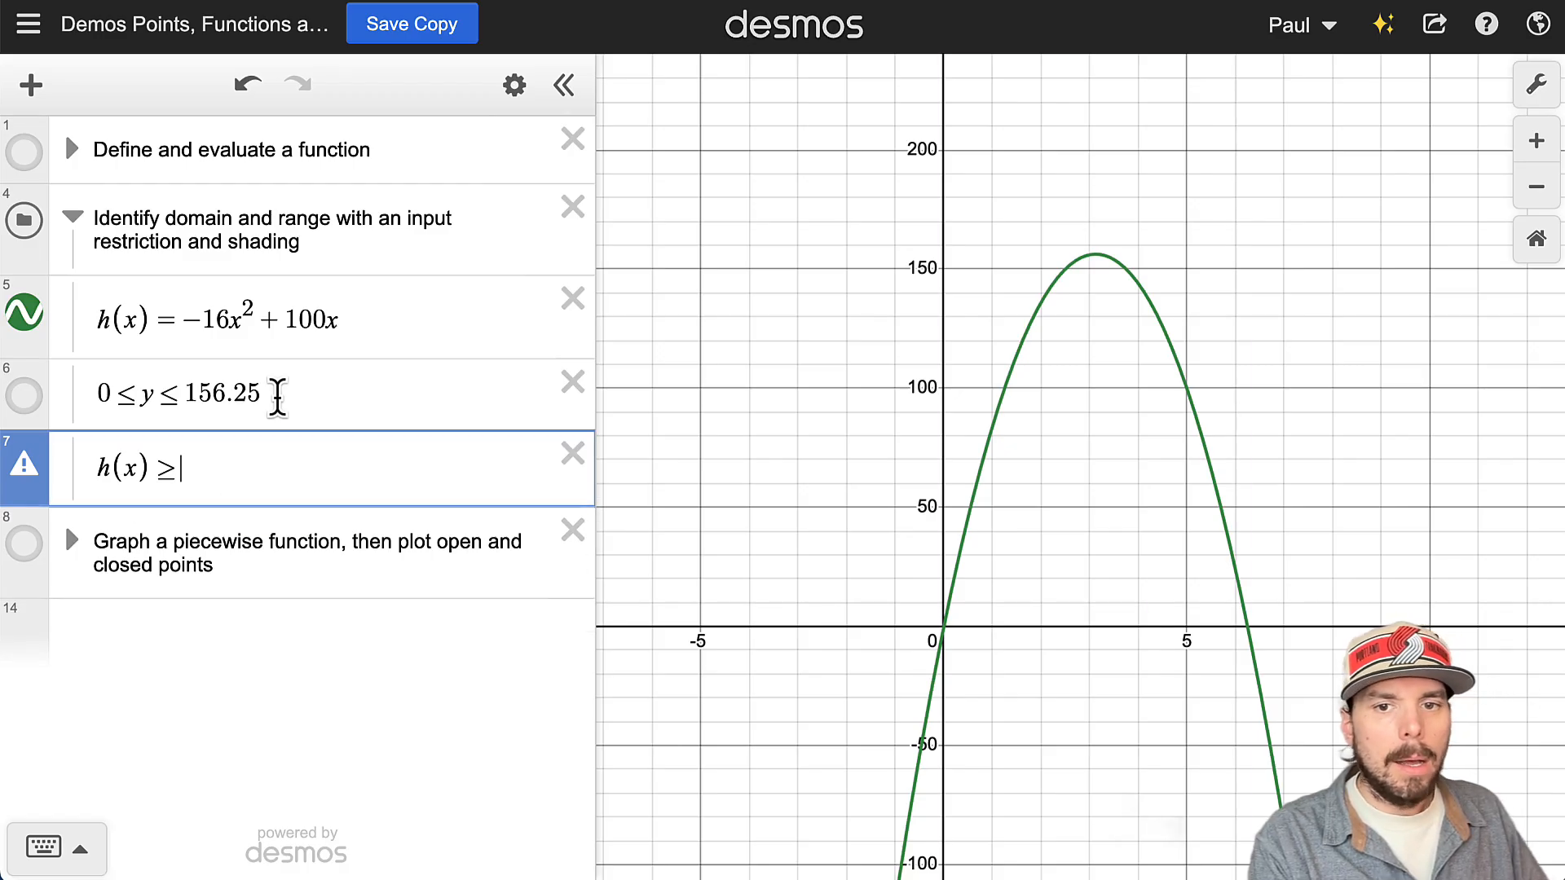
{"action": "type", "text": "2"}
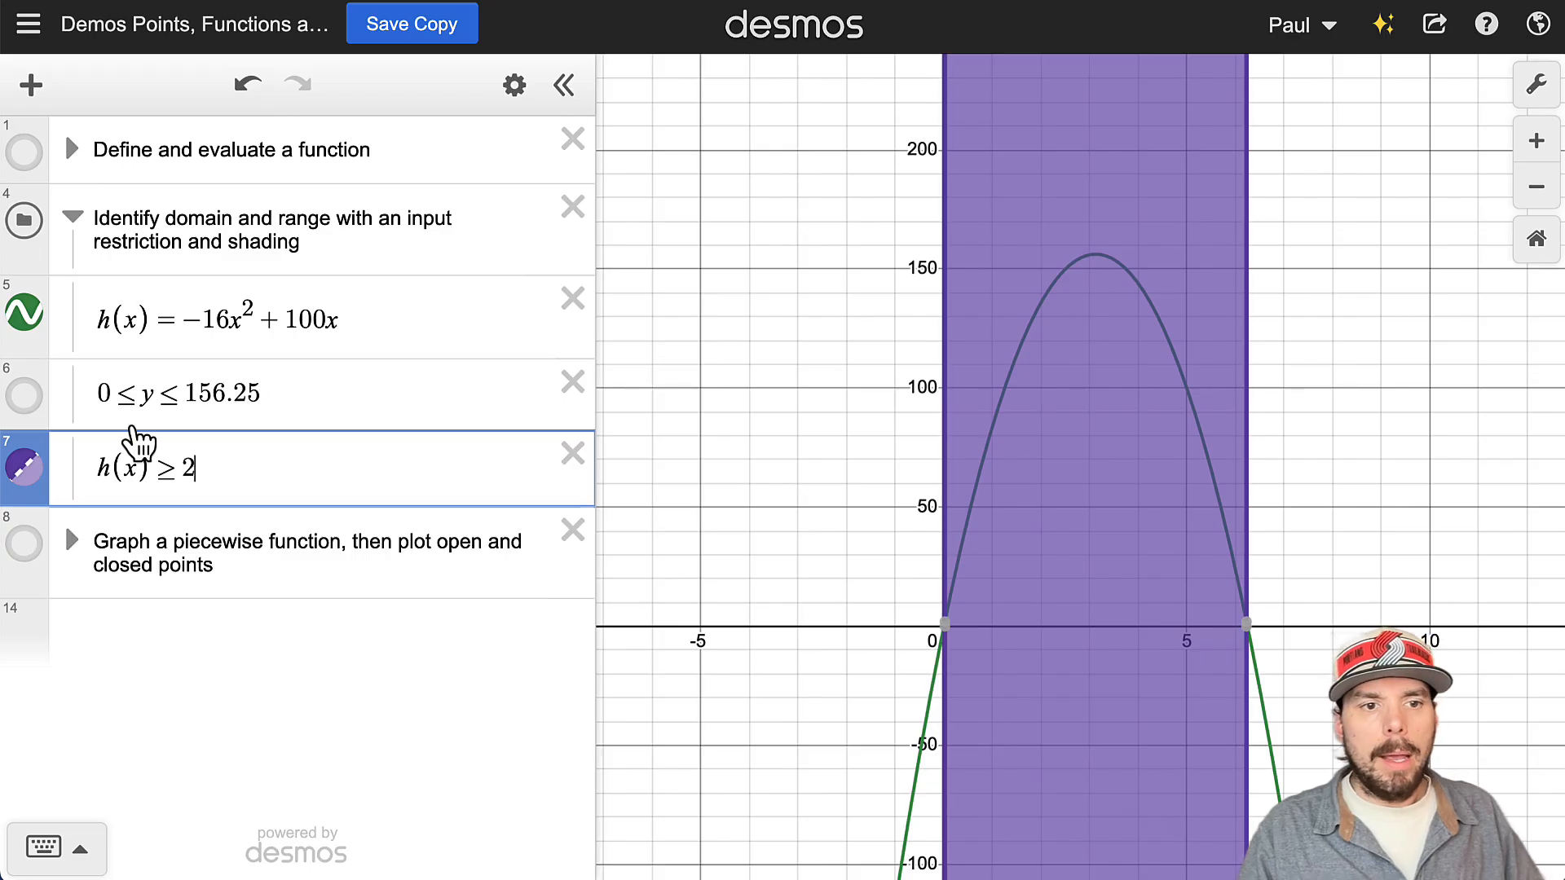
Step: Set the lower bound of the h(x) ≥ inequality to 50, and change it again to 40
{"action": "key", "text": "BackSpace"}
{"action": "type", "text": "50"}
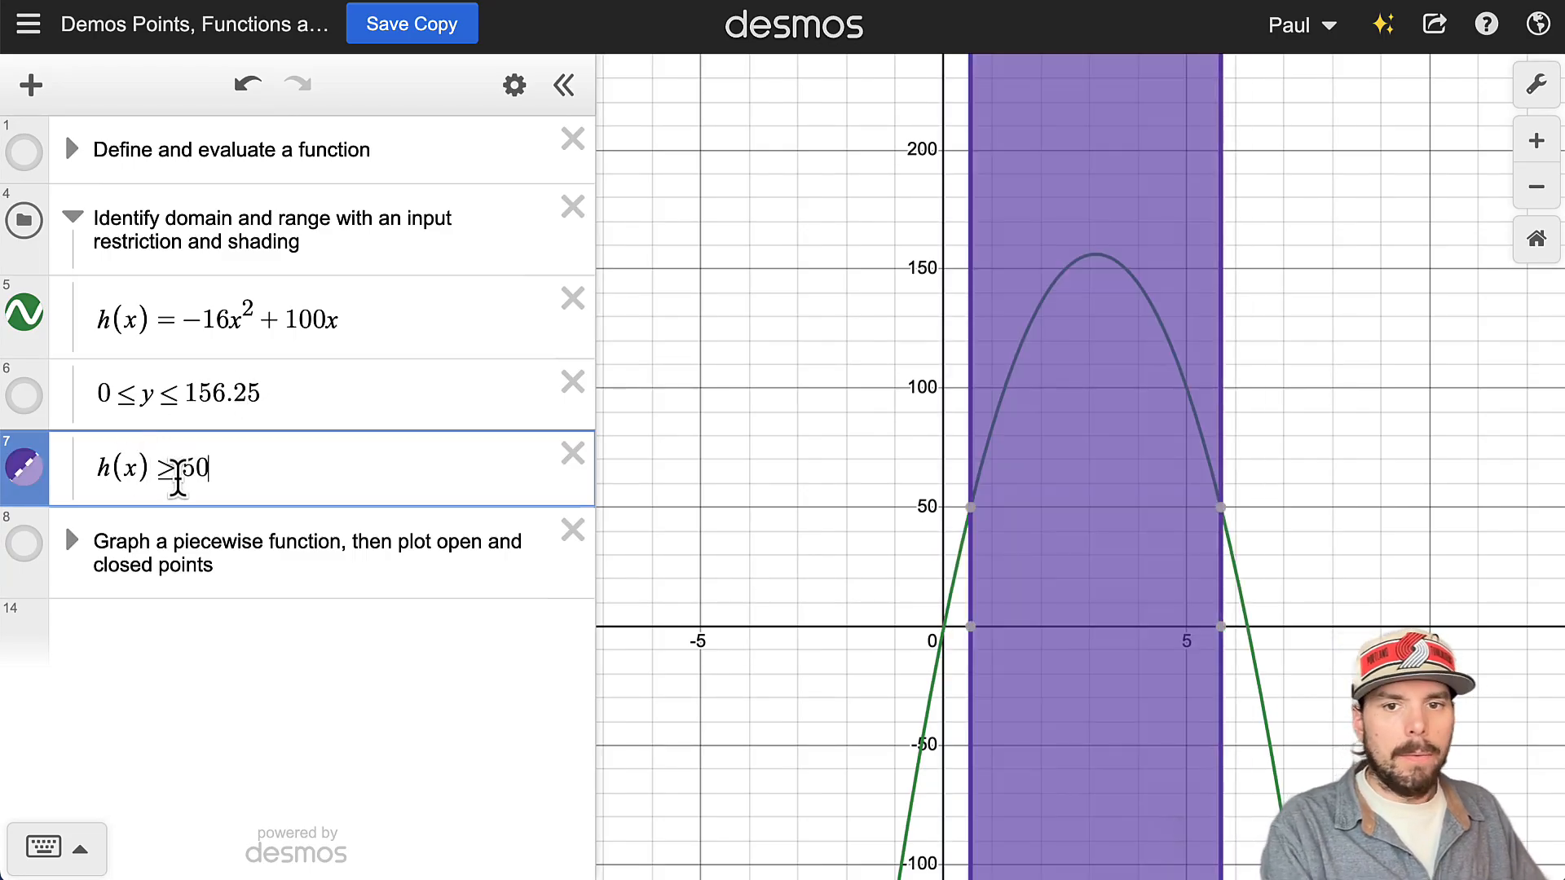
{"action": "key", "text": "BackSpace"}
{"action": "key", "text": "BackSpace"}
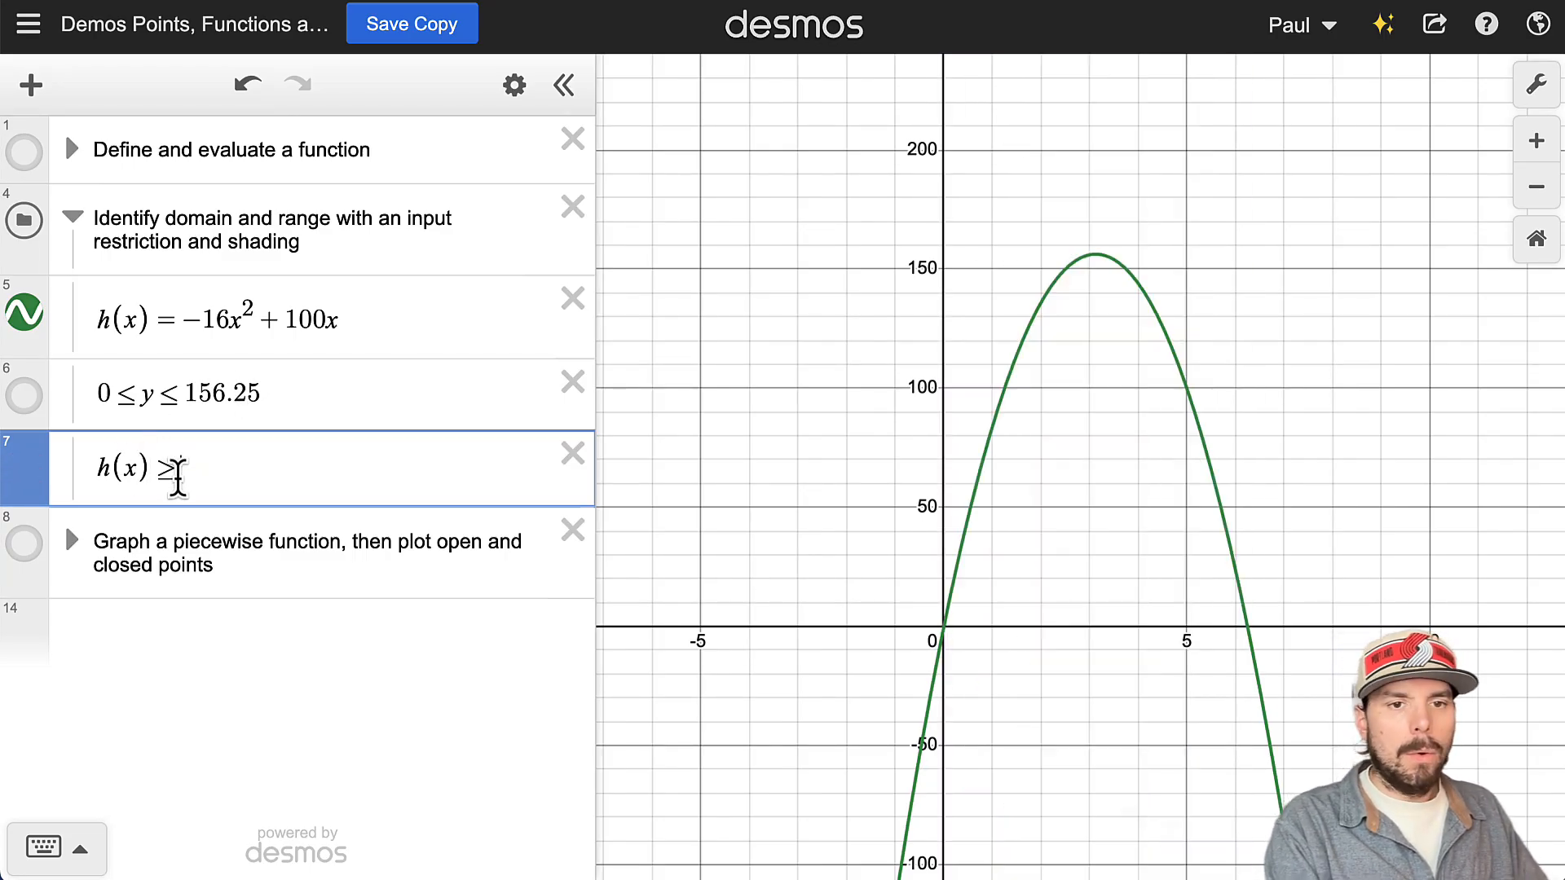
{"action": "type", "text": "40"}
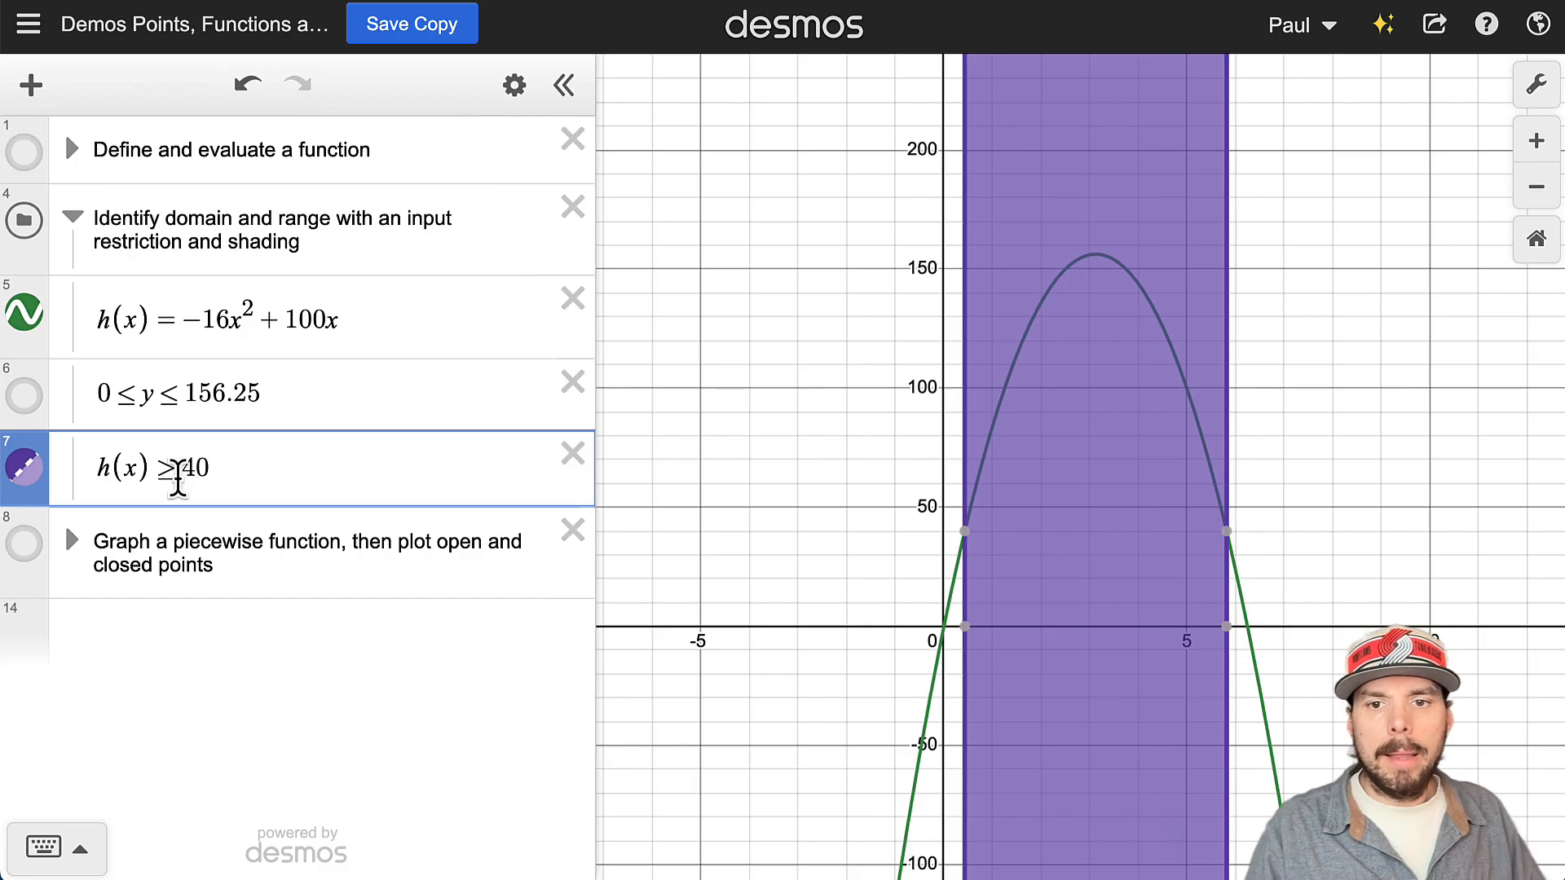
Step: Copy the range inequality 0 ≤ y ≤ 156.25 and append it in braces as a restriction on h(x) ≥ 40
{"action": "key", "text": "Up"}
{"action": "key", "text": "ctrl+a"}
{"action": "key", "text": "BackSpace"}
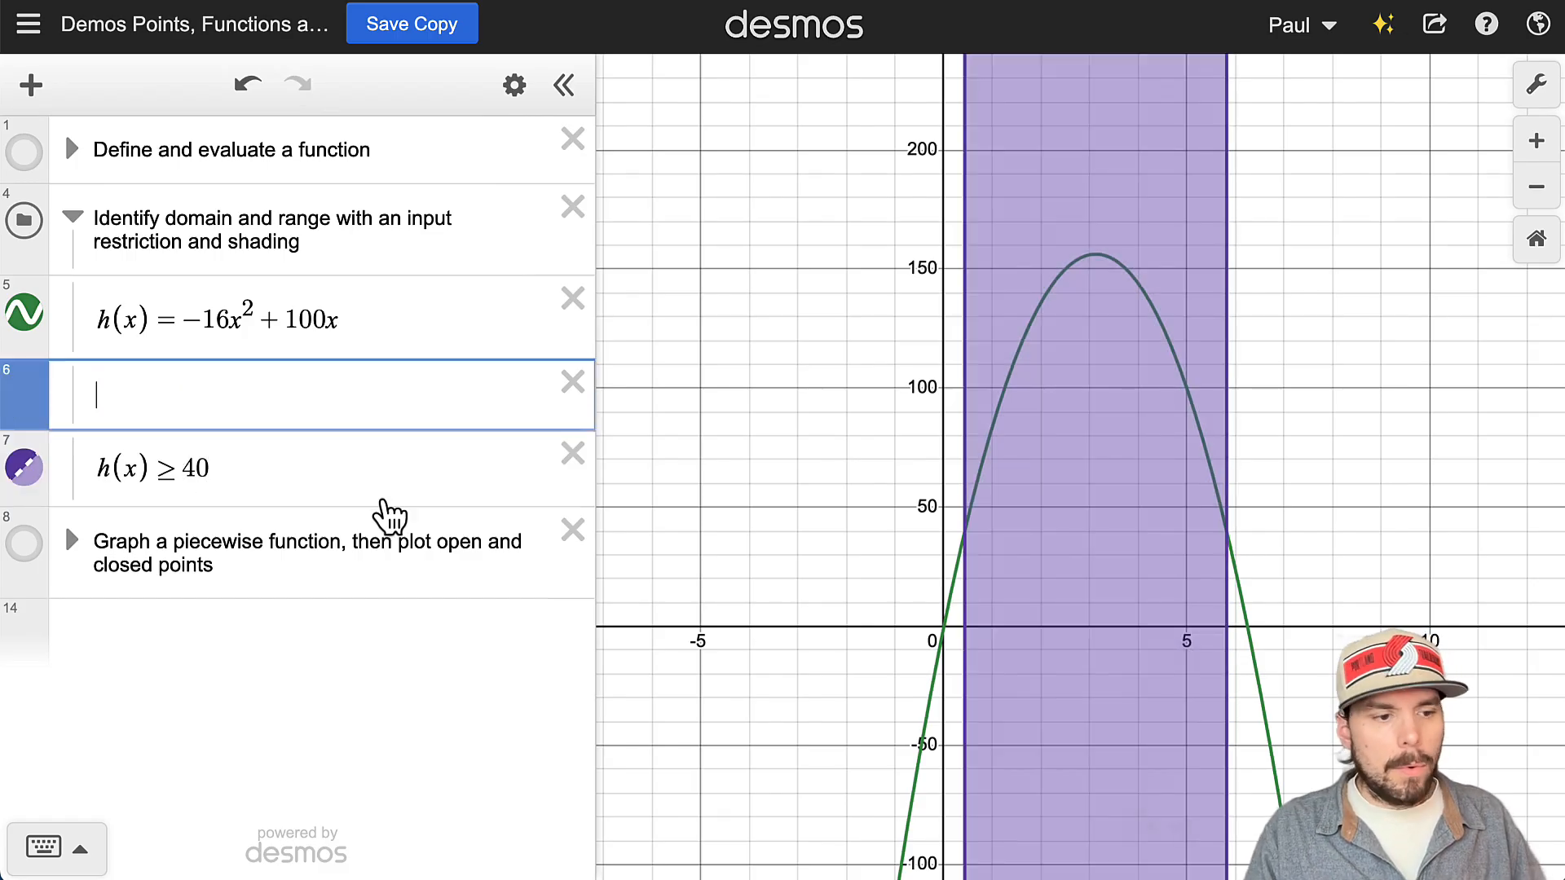
{"action": "key", "text": "ctrl+z"}
{"action": "left_click_drag", "start_coordinate": [262, 394], "coordinate": [35, 419]}
{"action": "key", "text": "ctrl+c"}
{"action": "left_click", "coordinate": [321, 470]}
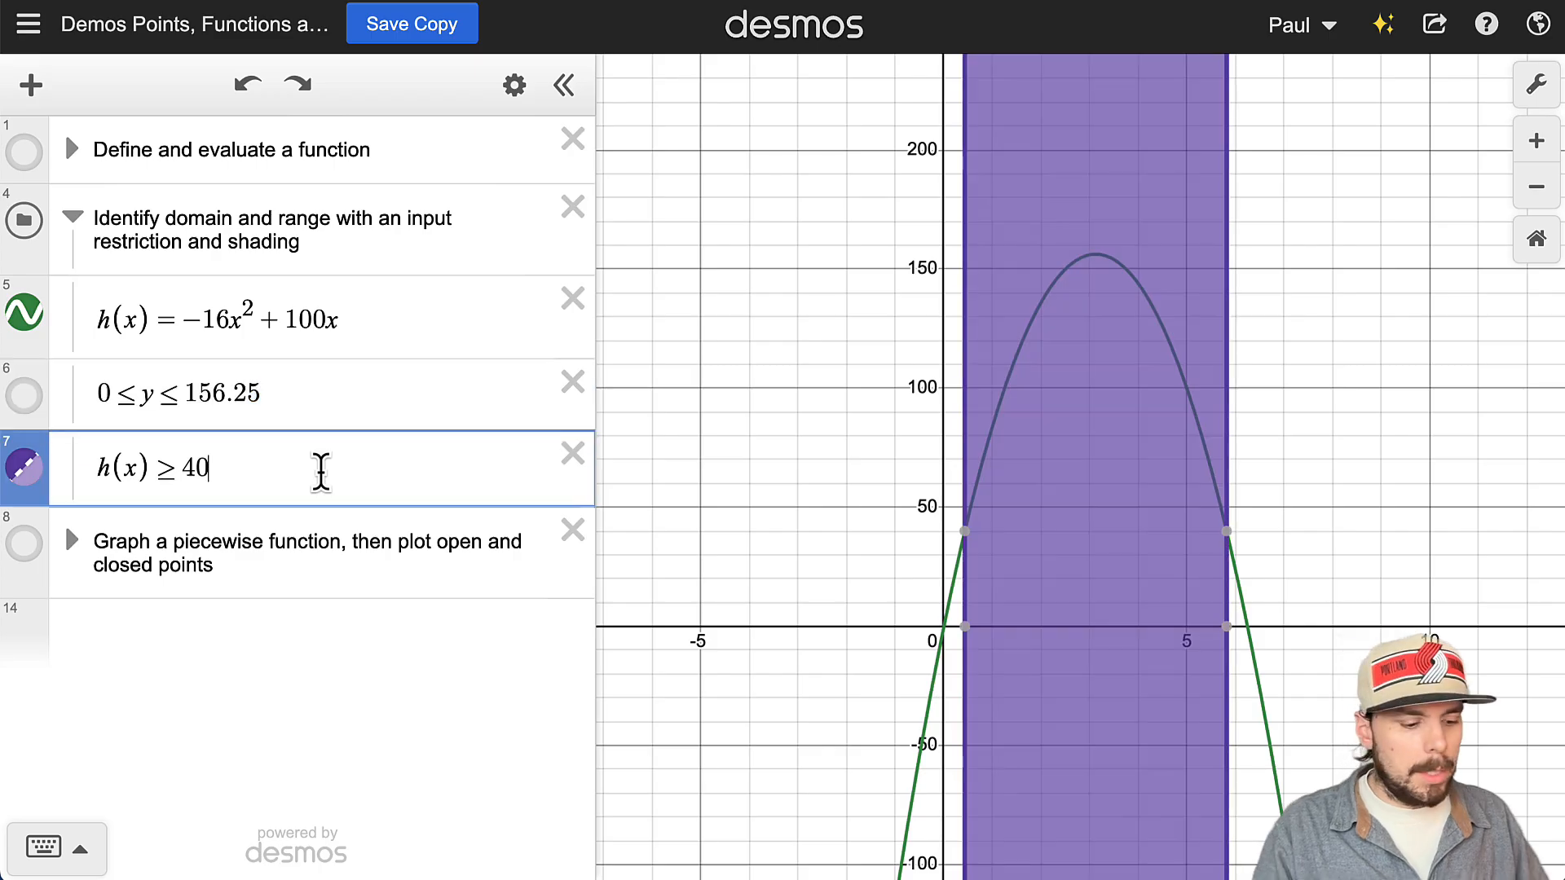
{"action": "type", "text": "{"}
{"action": "key", "text": "ctrl+v"}
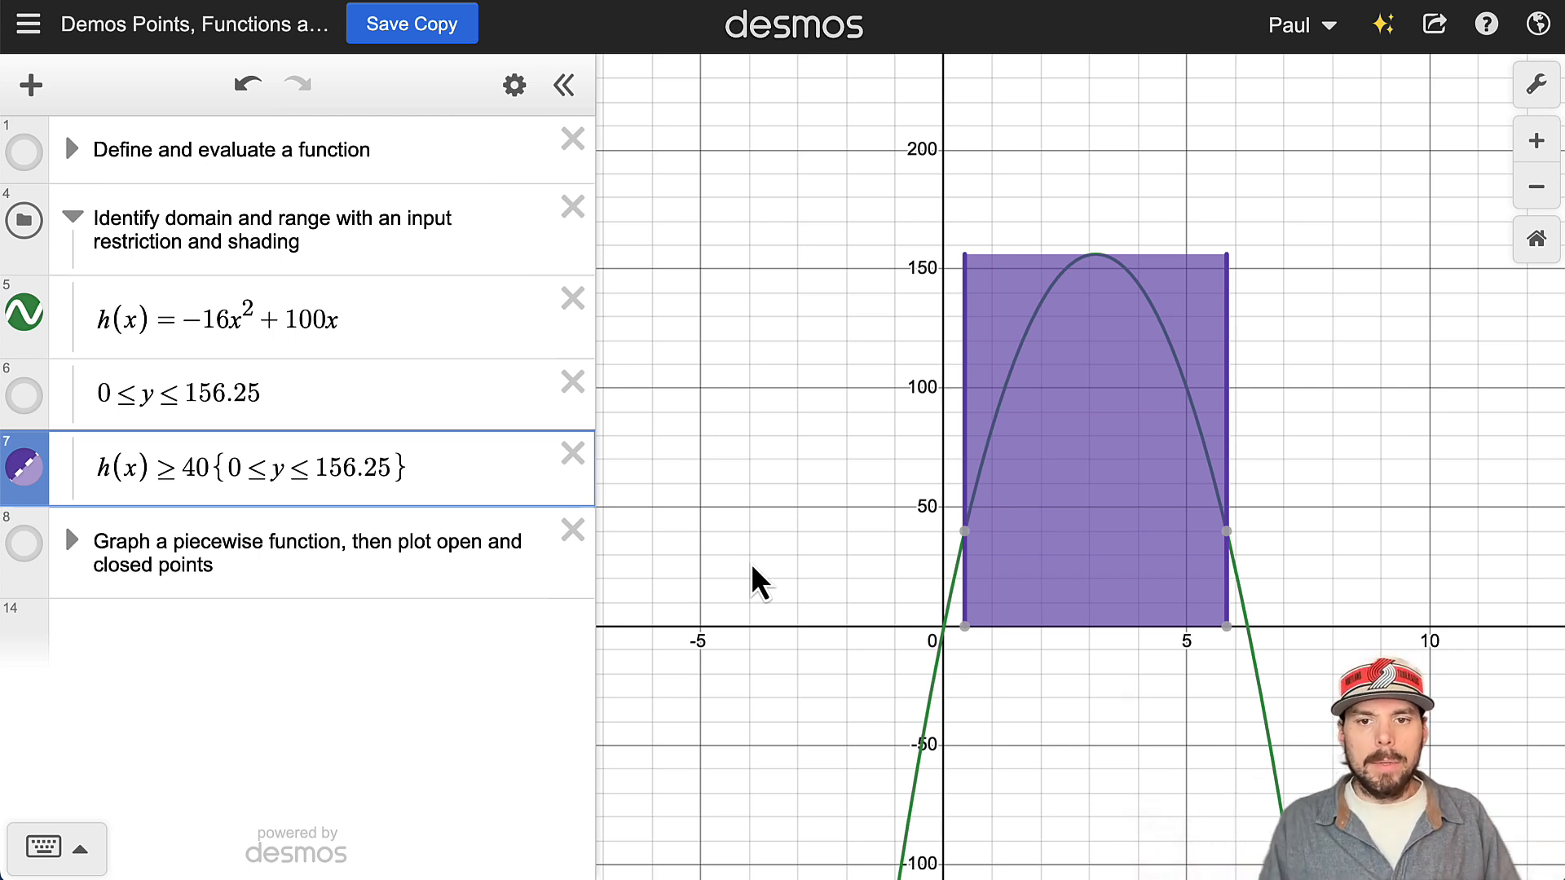
Step: Remove the y restriction from h(x) ≥ 40, and try the inequality y ≥ x + 1 on a new line before deleting that line
{"action": "left_click_drag", "start_coordinate": [447, 468], "coordinate": [318, 481]}
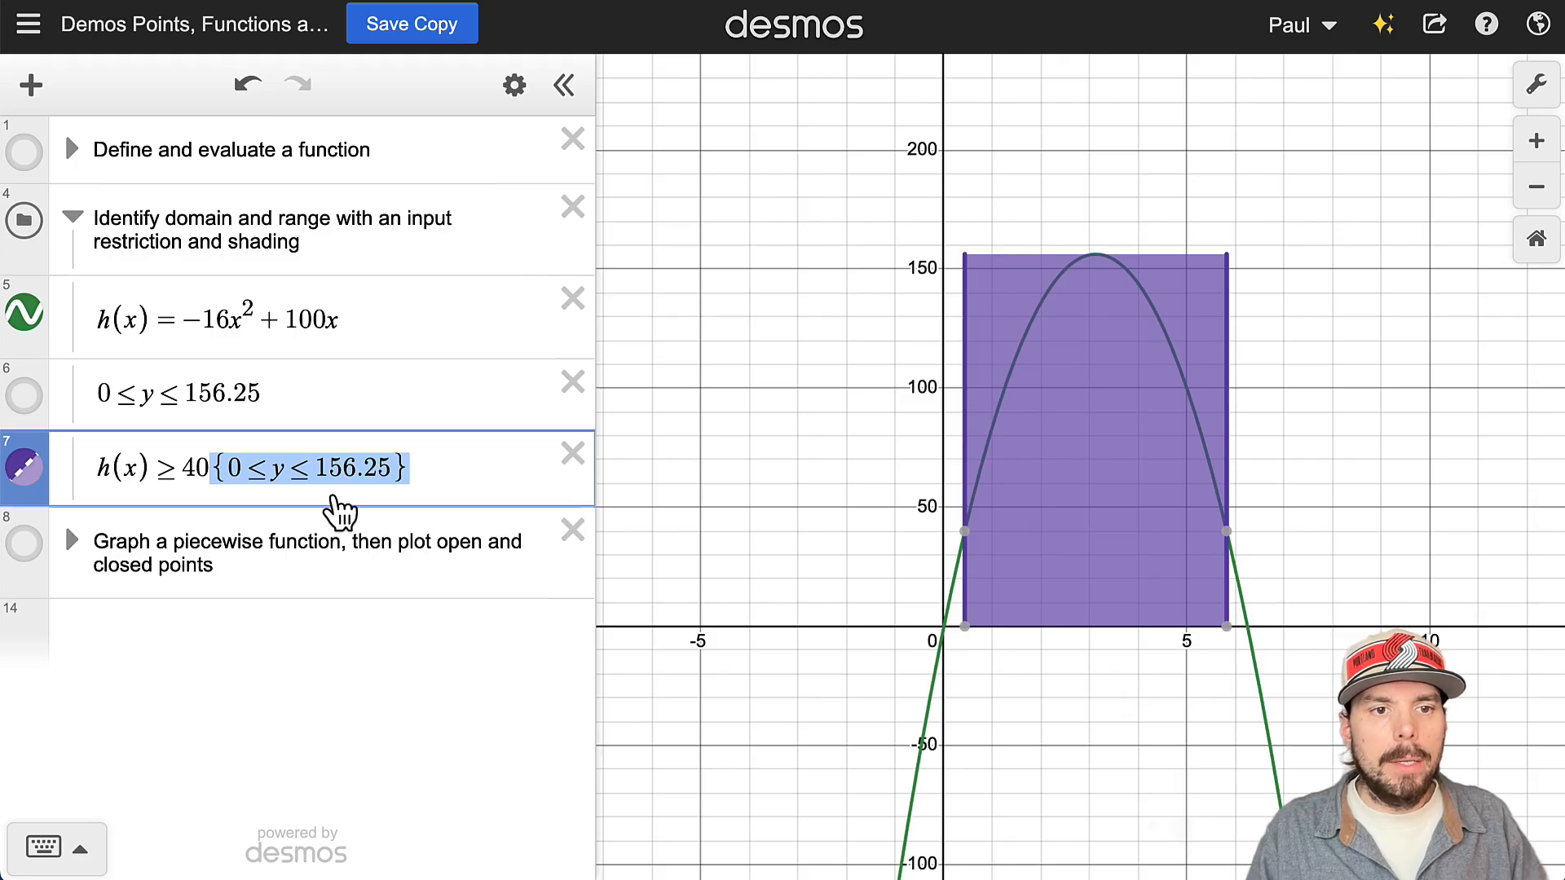
{"action": "key", "text": "BackSpace"}
{"action": "key", "text": "Return"}
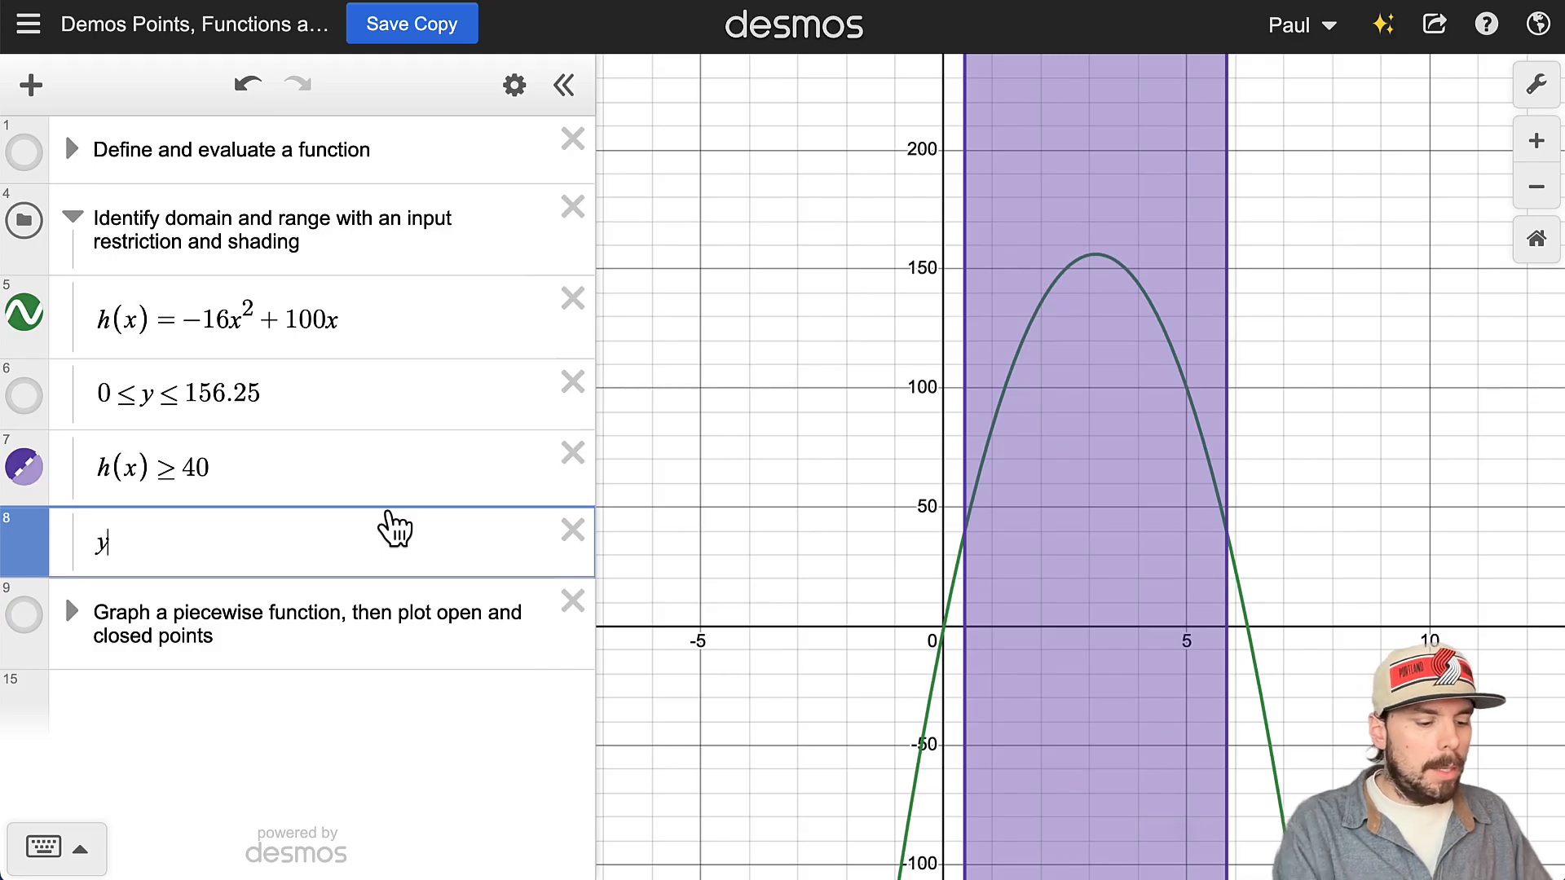
{"action": "type", "text": "y>="}
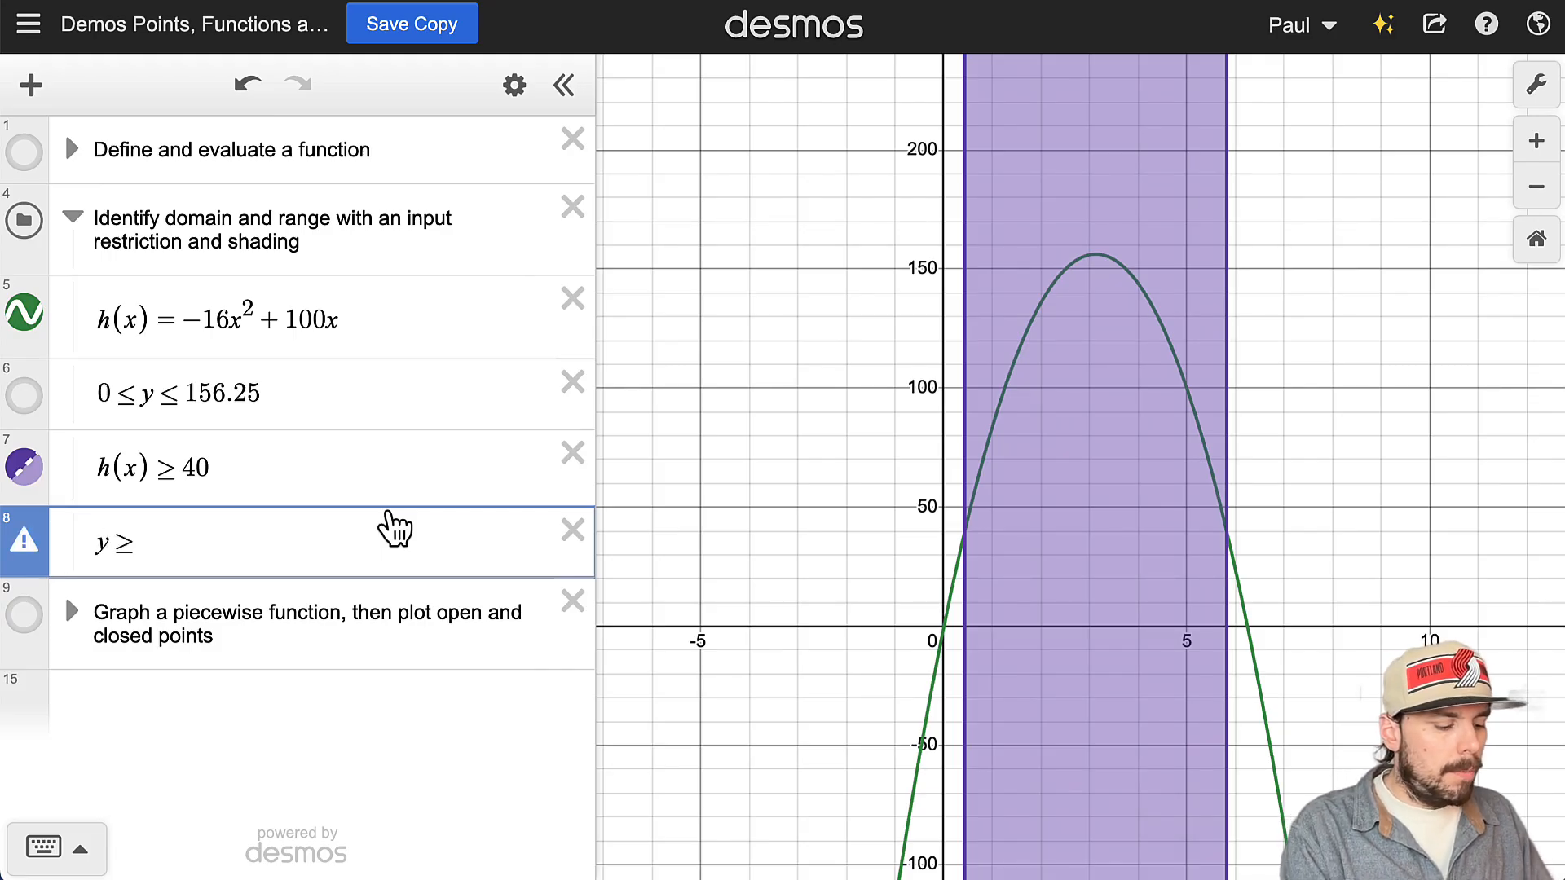
{"action": "type", "text": "x+12"}
{"action": "key", "text": "BackSpace"}
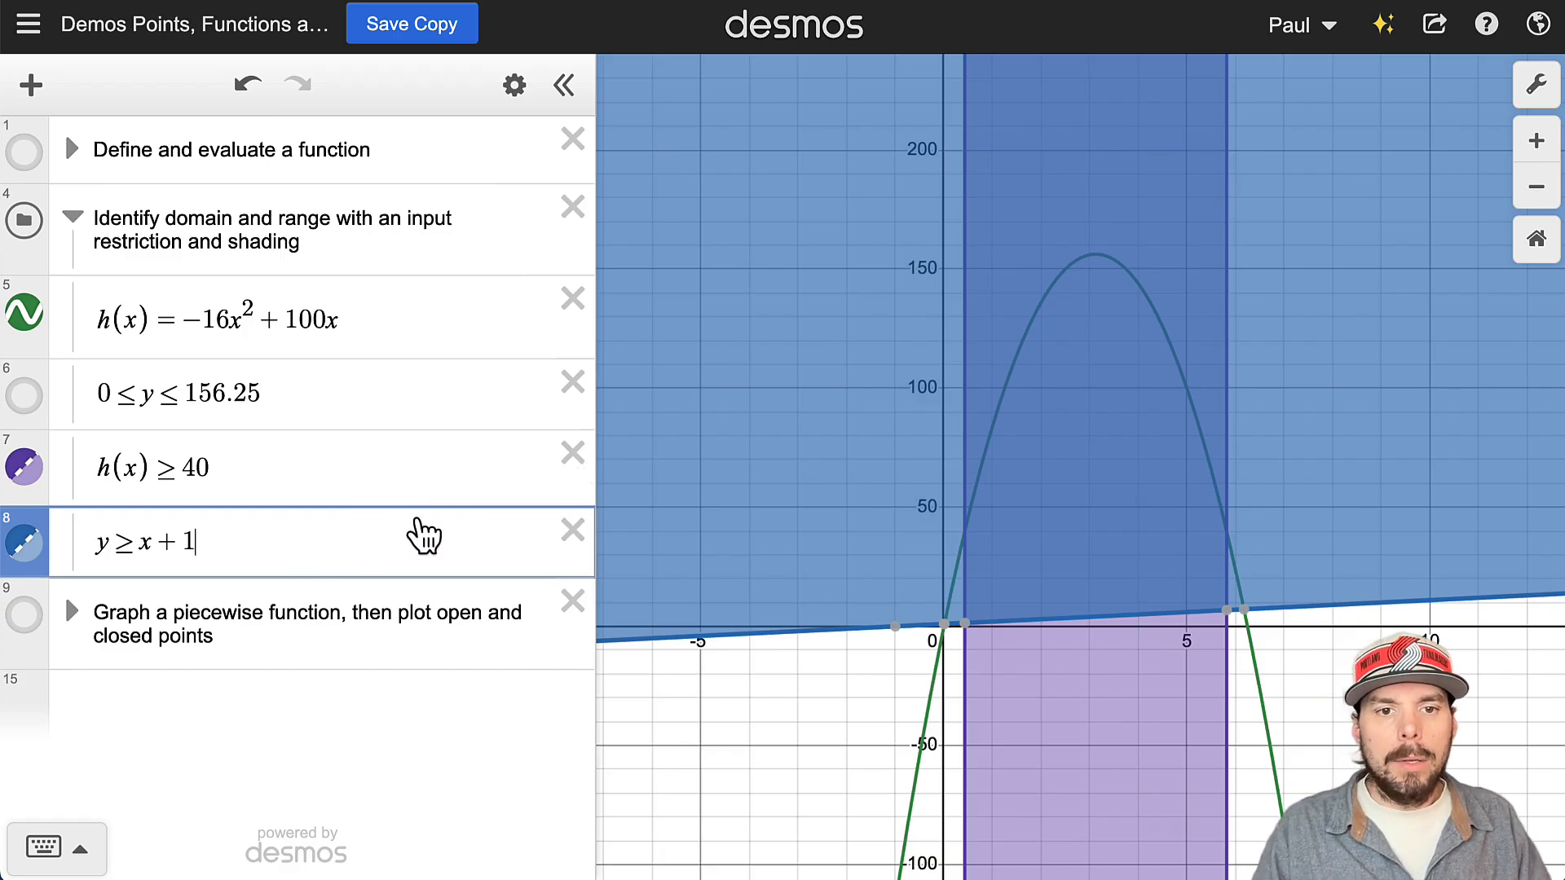
{"action": "left_click", "coordinate": [570, 531]}
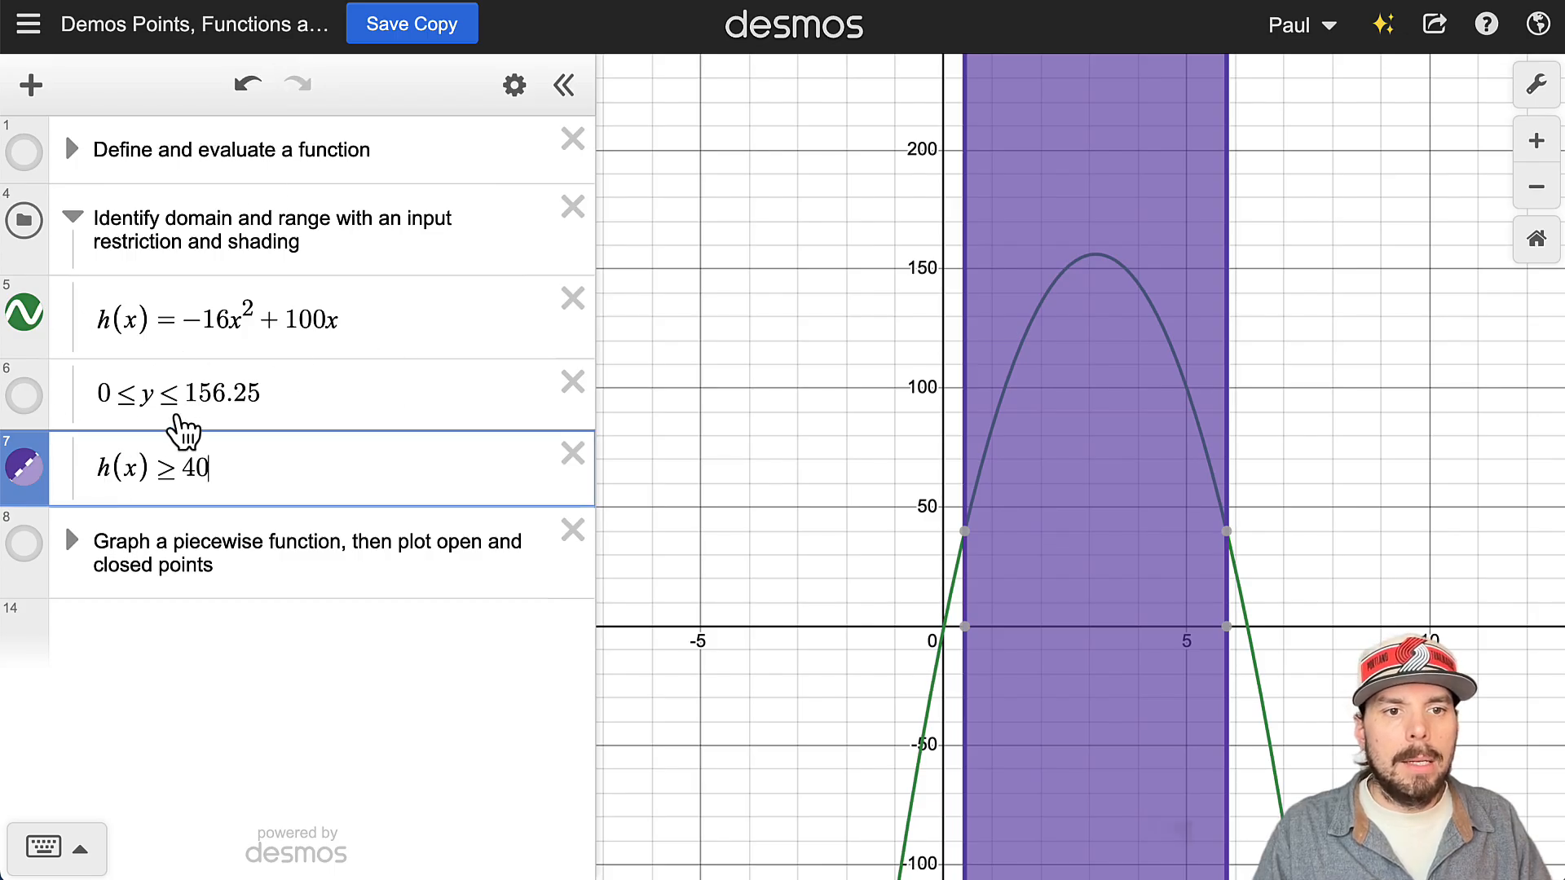
Step: Undo the recent edits until the function reads h(t) = −16t² + 100t{0 ≤ t ≤ 6.25} and the added inequality lines are gone
{"action": "left_click", "coordinate": [244, 89]}
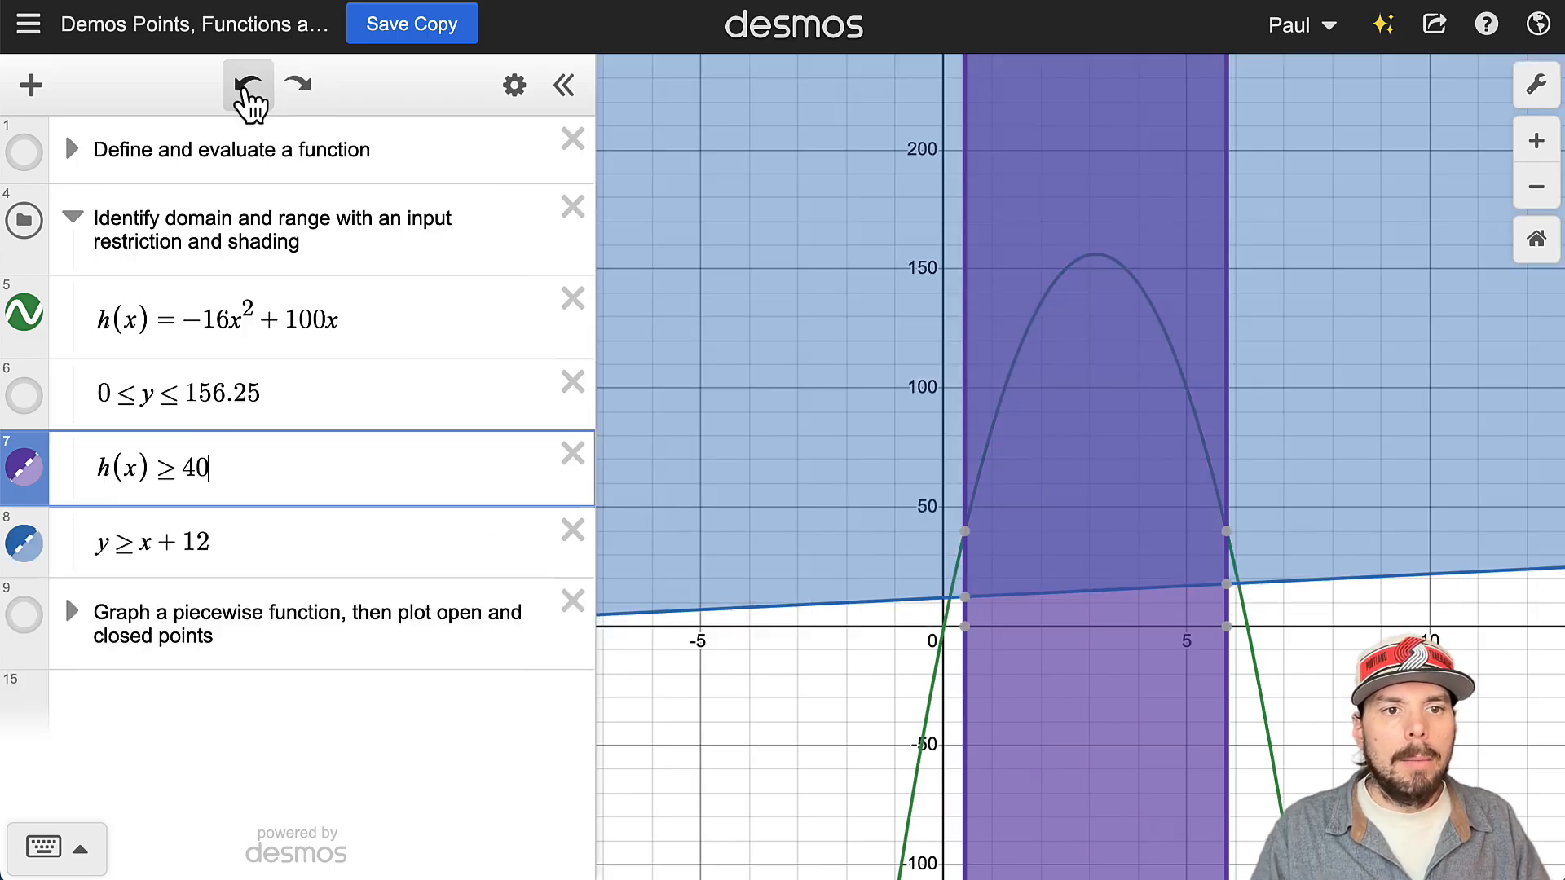
{"action": "left_click", "coordinate": [245, 89]}
{"action": "left_click", "coordinate": [245, 89]}
{"action": "left_click", "coordinate": [247, 88]}
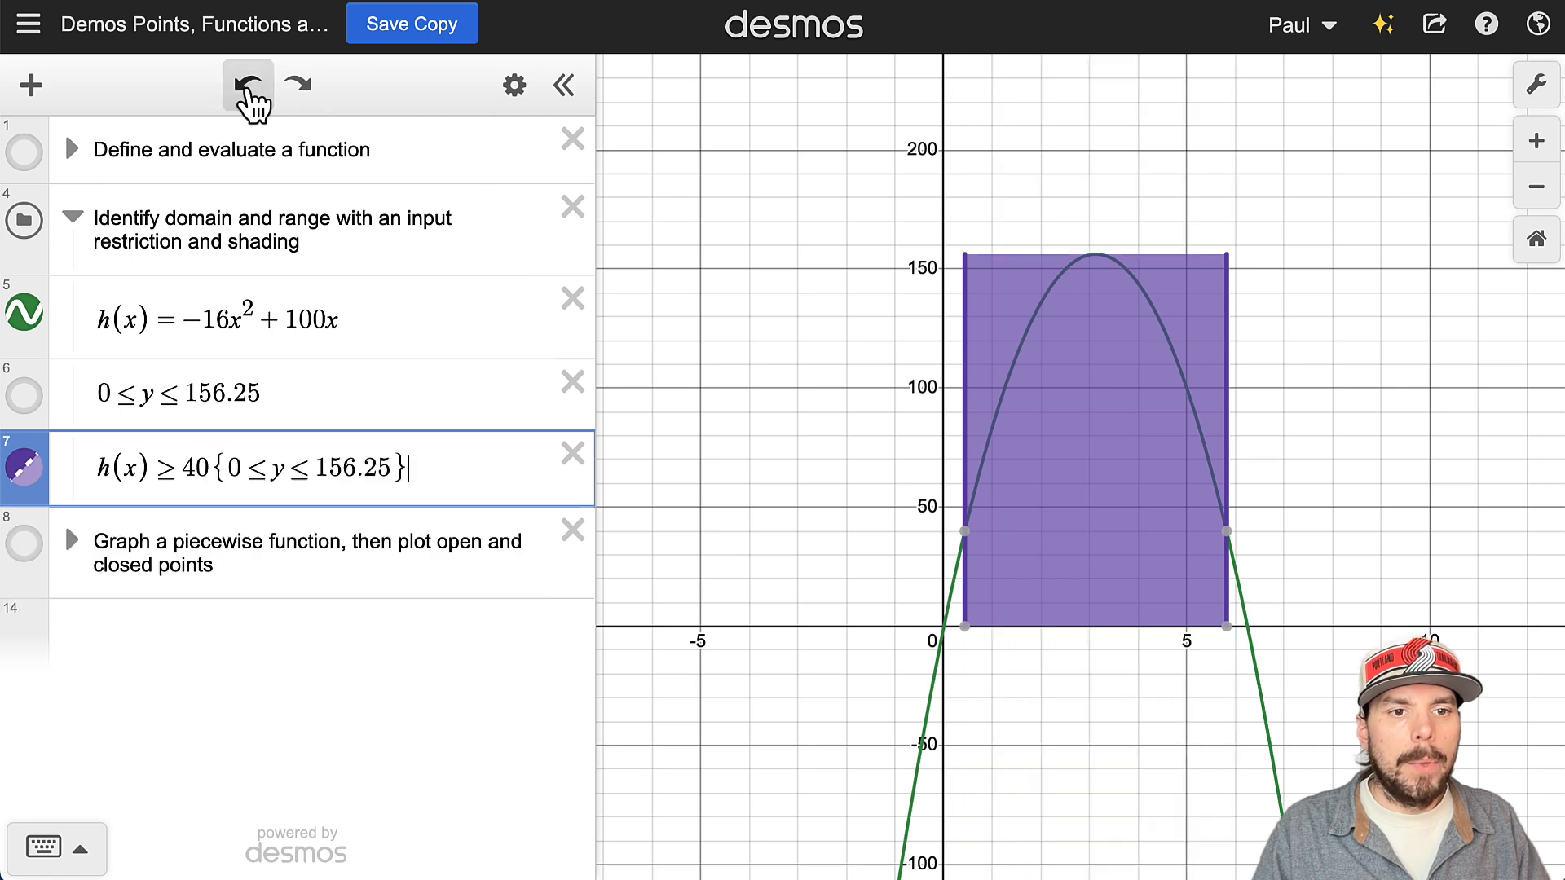
{"action": "left_click", "coordinate": [247, 88]}
{"action": "left_click", "coordinate": [249, 88]}
{"action": "left_click", "coordinate": [251, 88]}
{"action": "left_click", "coordinate": [252, 88]}
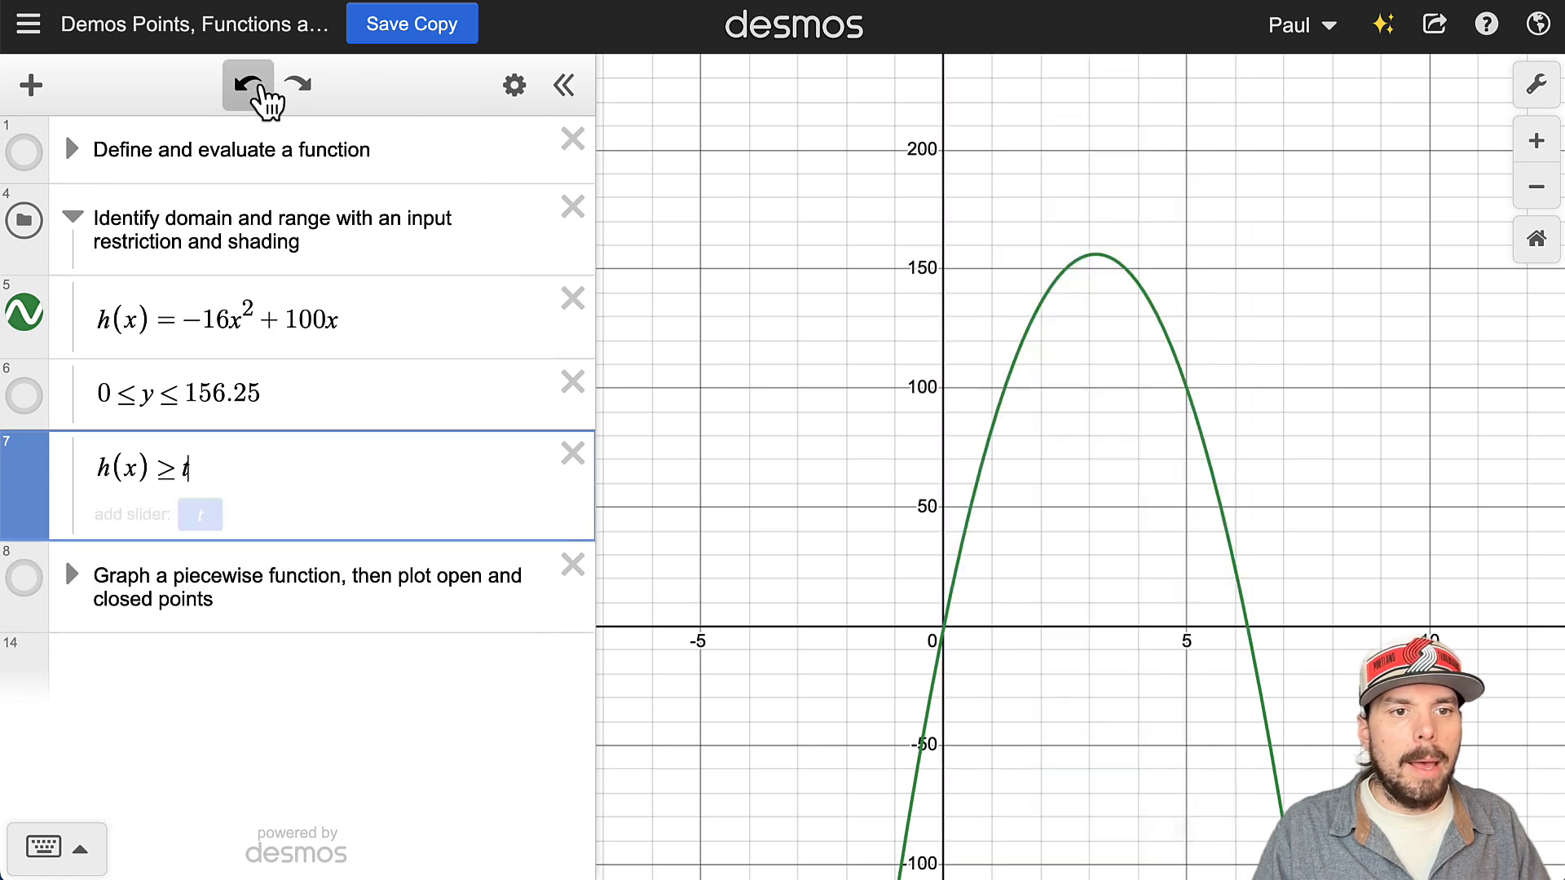
{"action": "left_click", "coordinate": [255, 88]}
{"action": "left_click", "coordinate": [256, 88]}
{"action": "left_click", "coordinate": [260, 90]}
{"action": "left_click", "coordinate": [262, 89]}
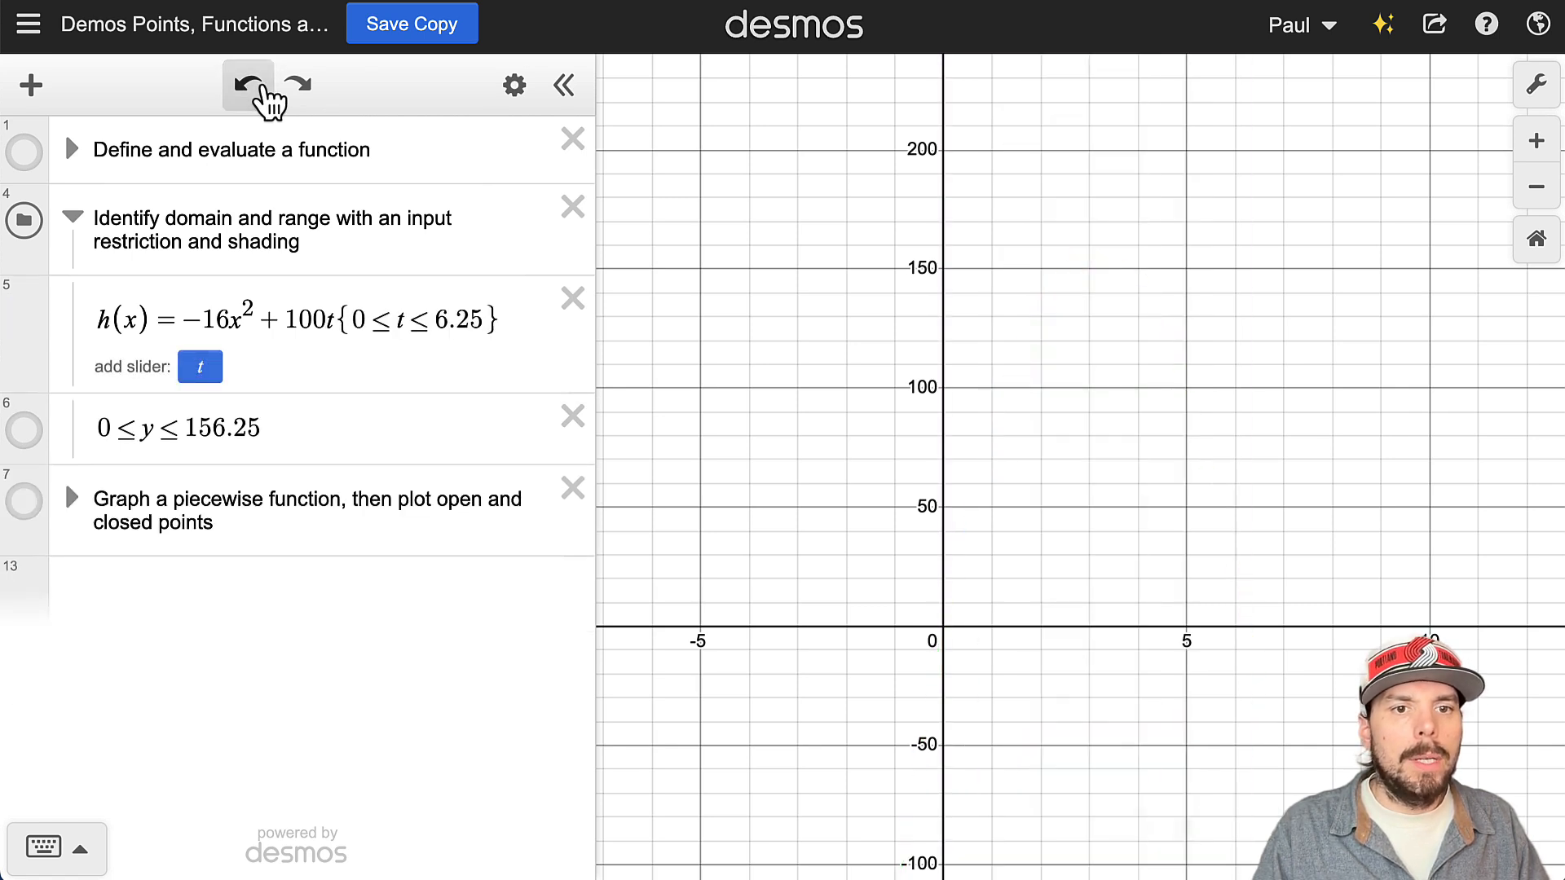
{"action": "left_click", "coordinate": [262, 90]}
Step: Turn on the 0 ≤ y ≤ 156.25 shading, and hide and collapse the whole domain and range folder
{"action": "left_click", "coordinate": [25, 396]}
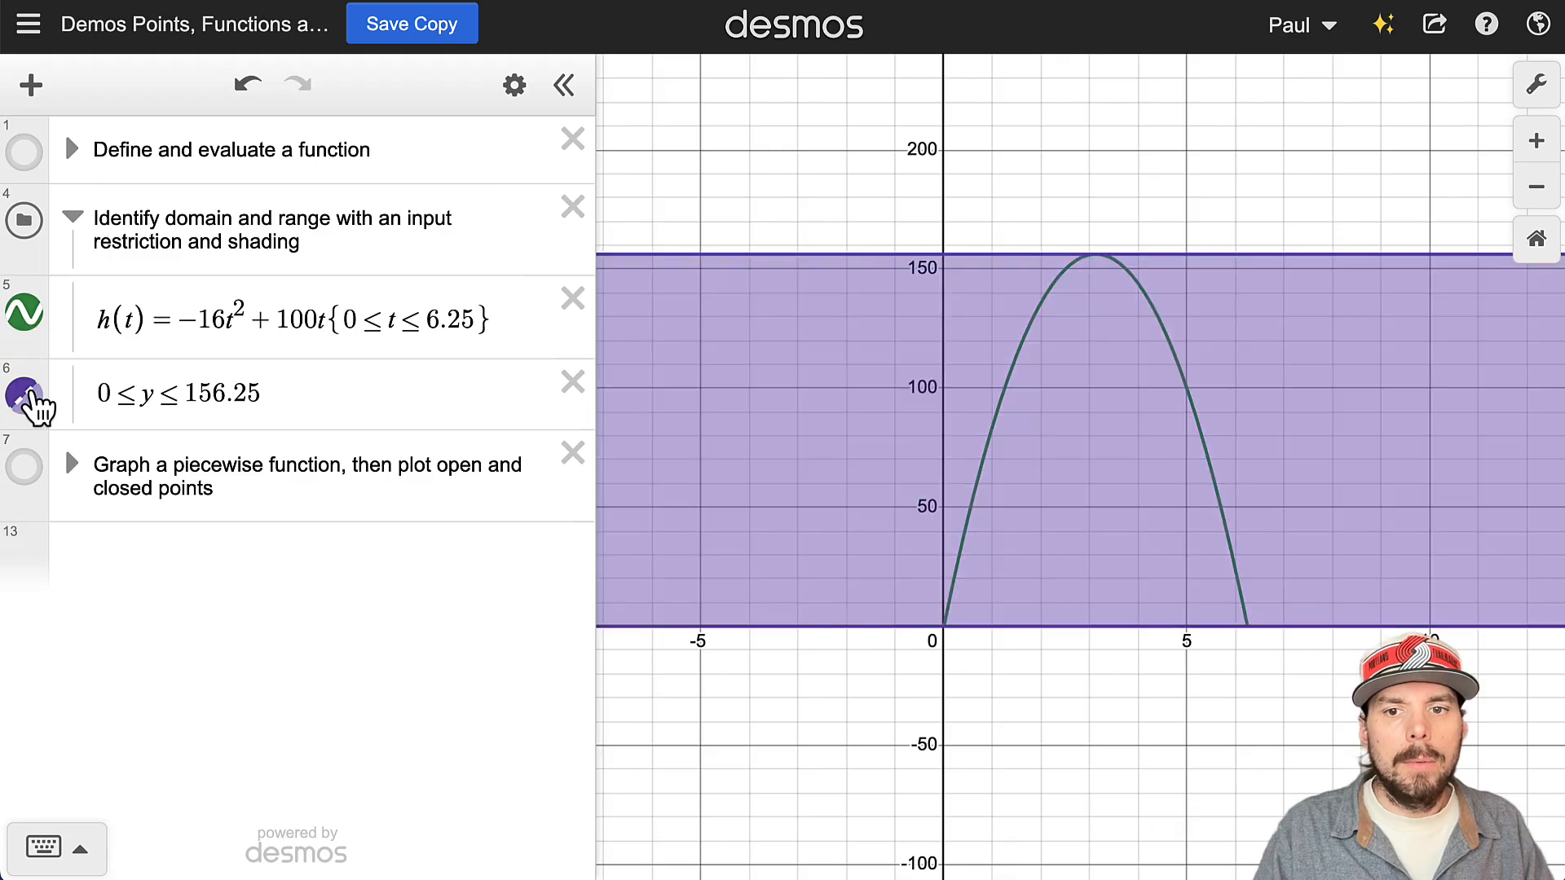
{"action": "left_click", "coordinate": [24, 221]}
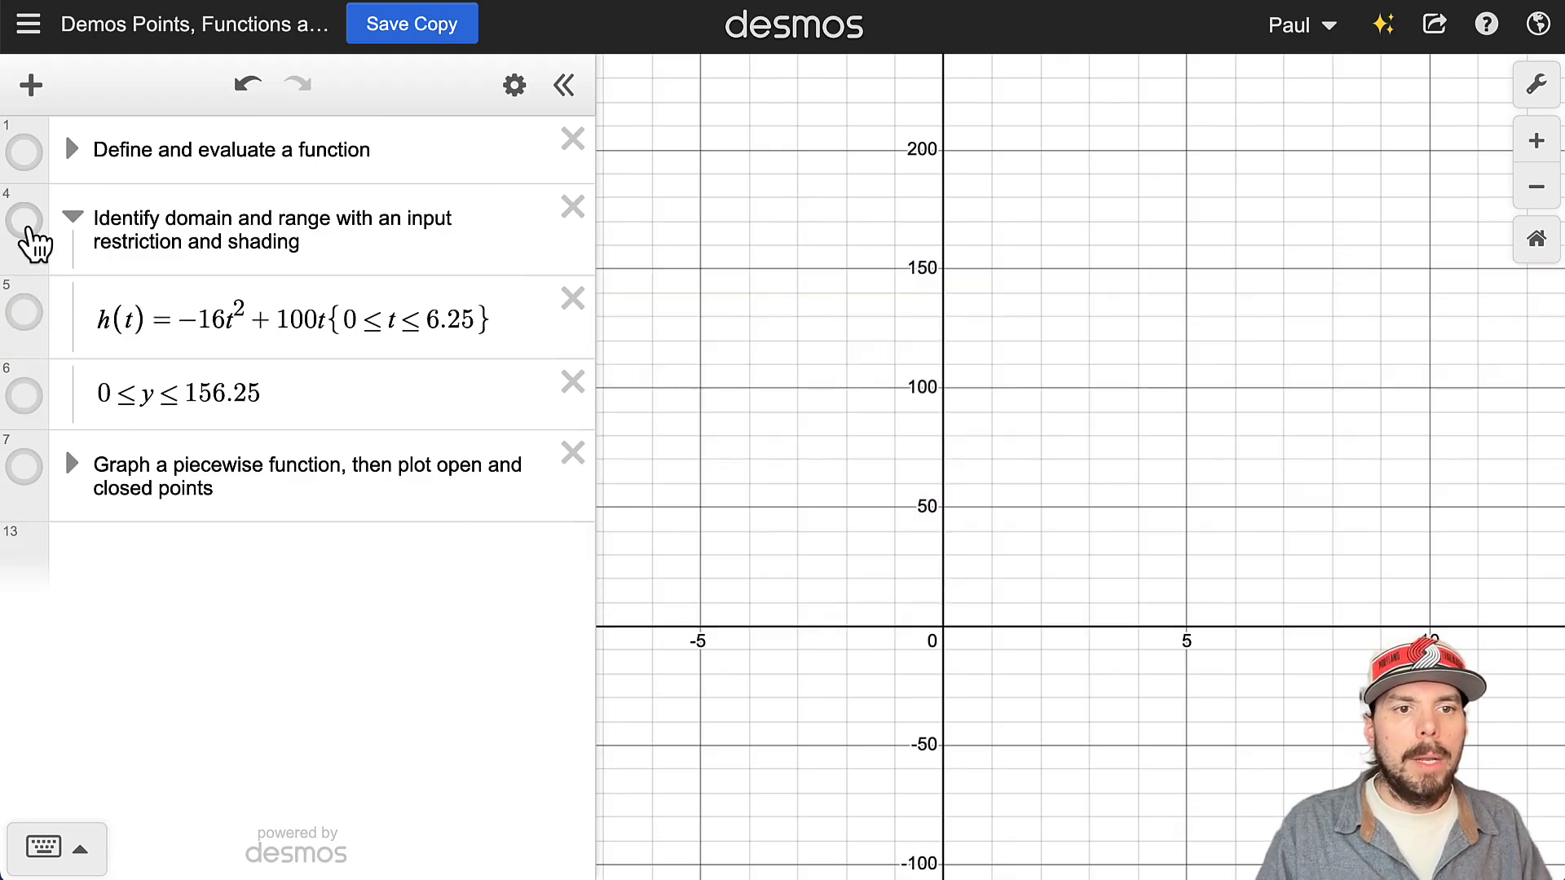
{"action": "left_click", "coordinate": [72, 218]}
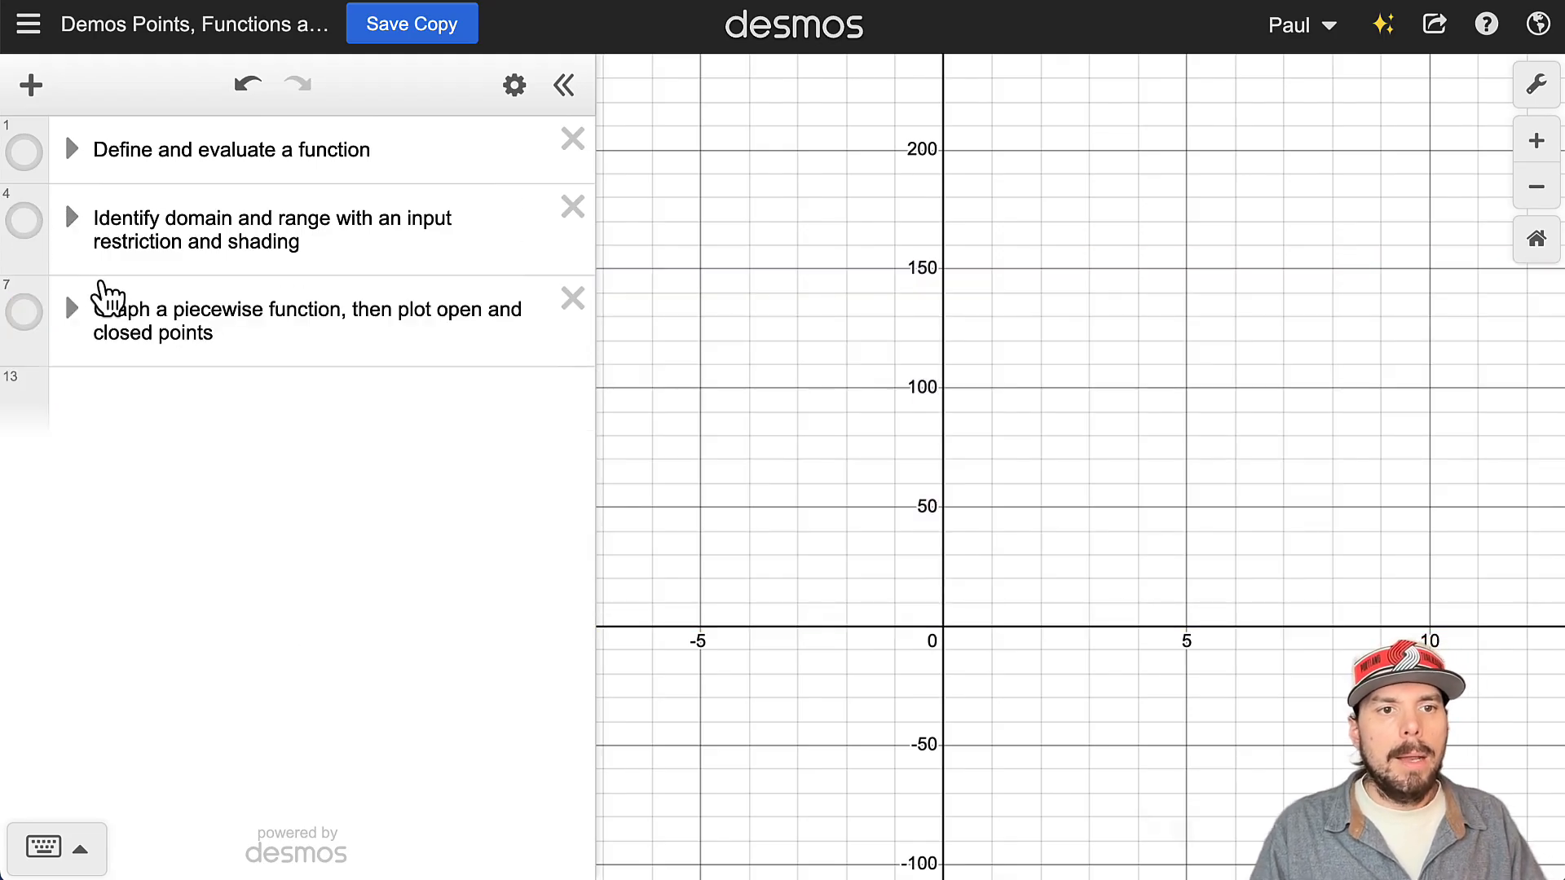
Step: Expand the piecewise function folder, show its graphs and reset the graph to the default viewport
{"action": "left_click", "coordinate": [71, 310]}
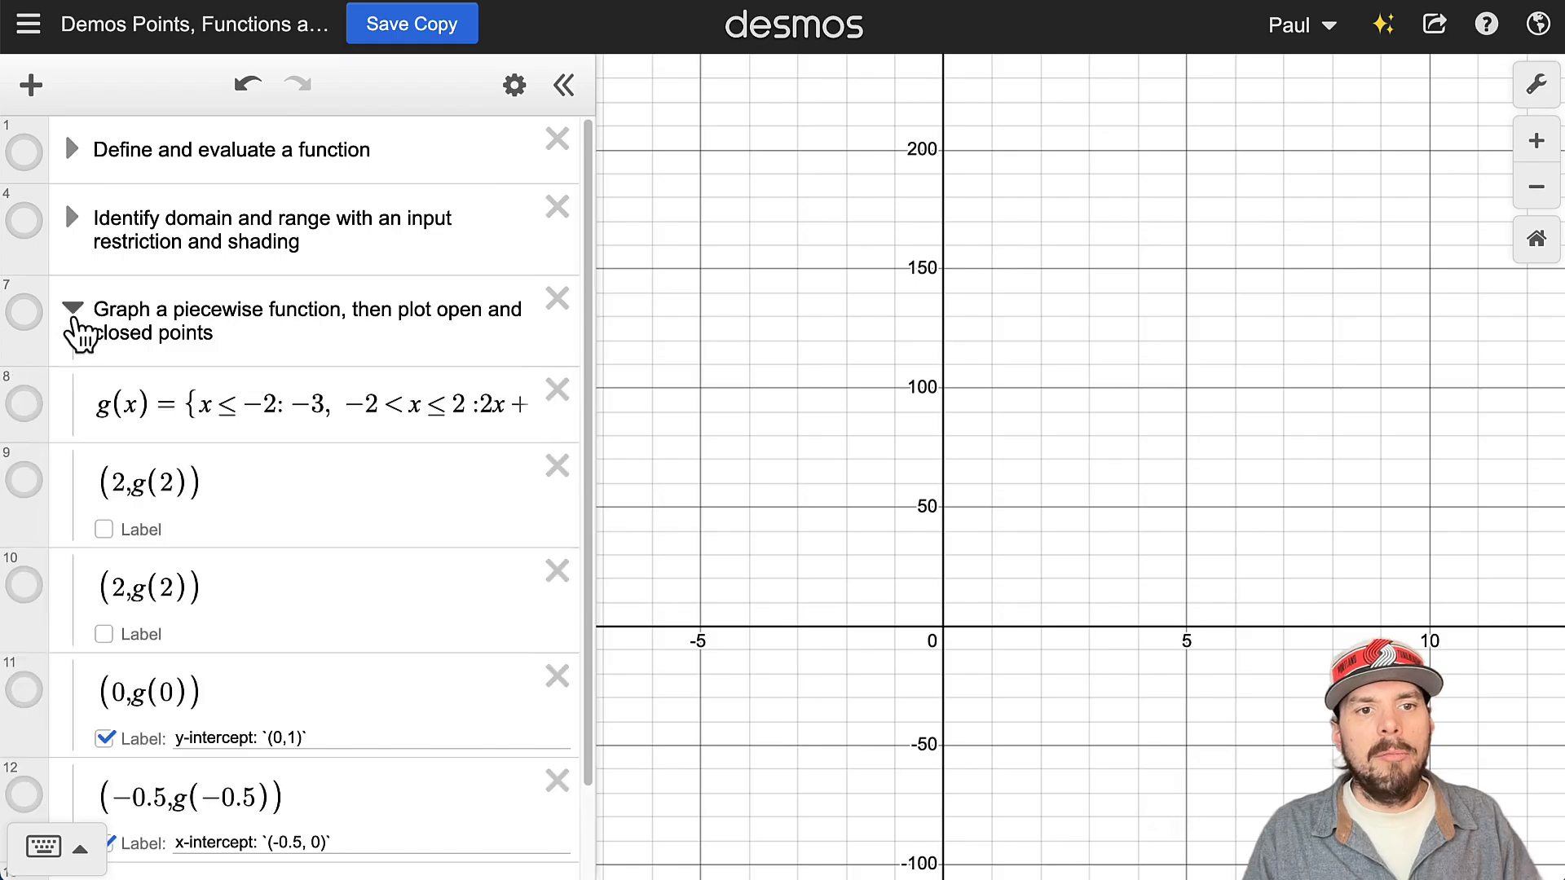
{"action": "scroll", "coordinate": [489, 310], "scroll_direction": "down", "scroll_amount": 2}
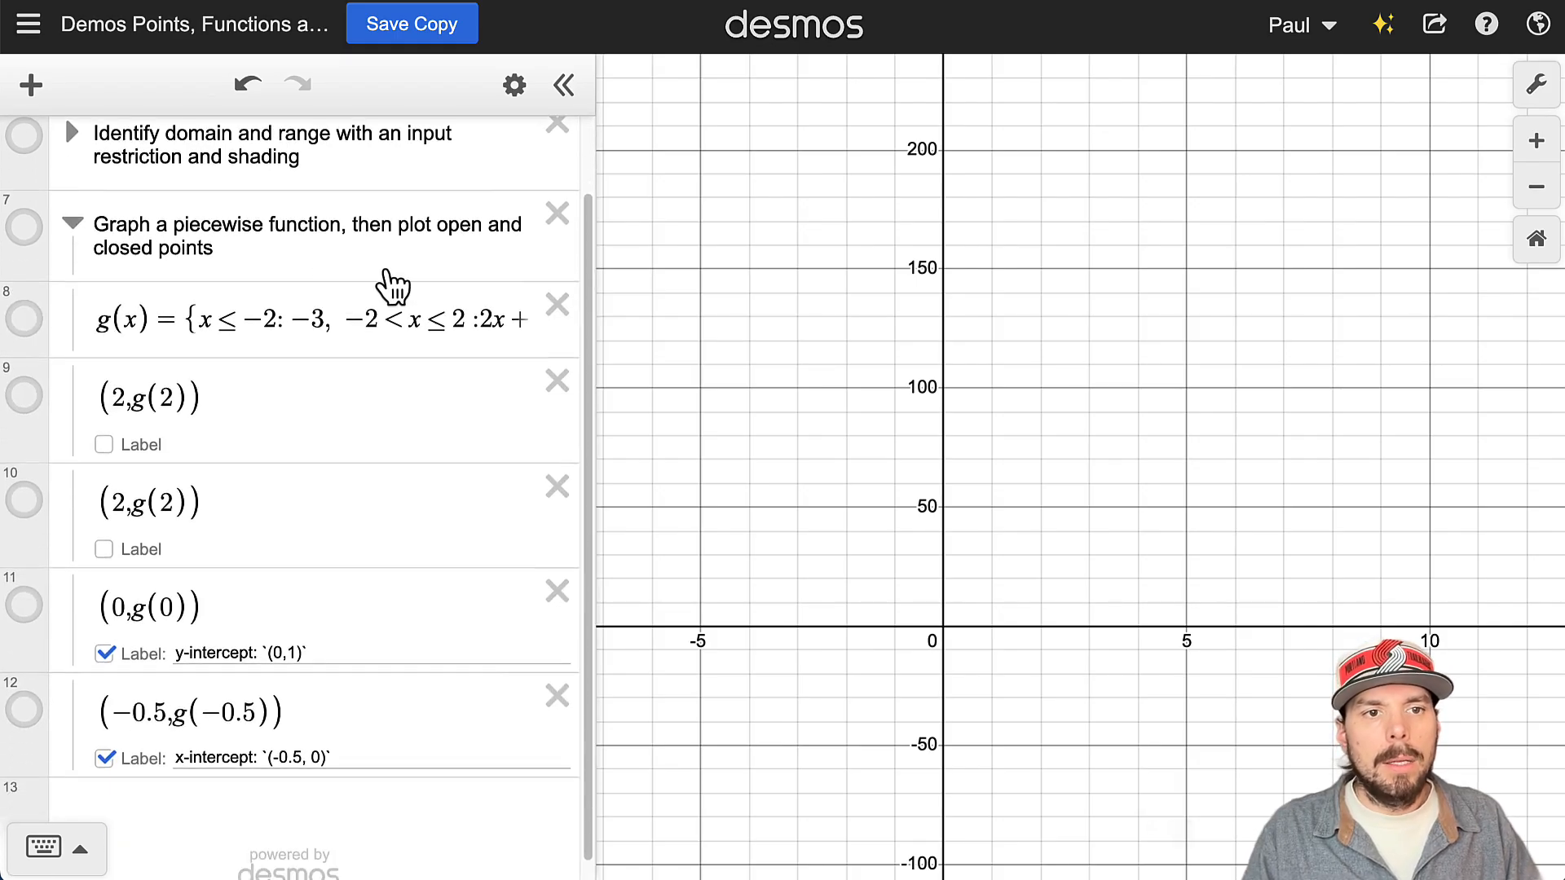
{"action": "left_click", "coordinate": [26, 230]}
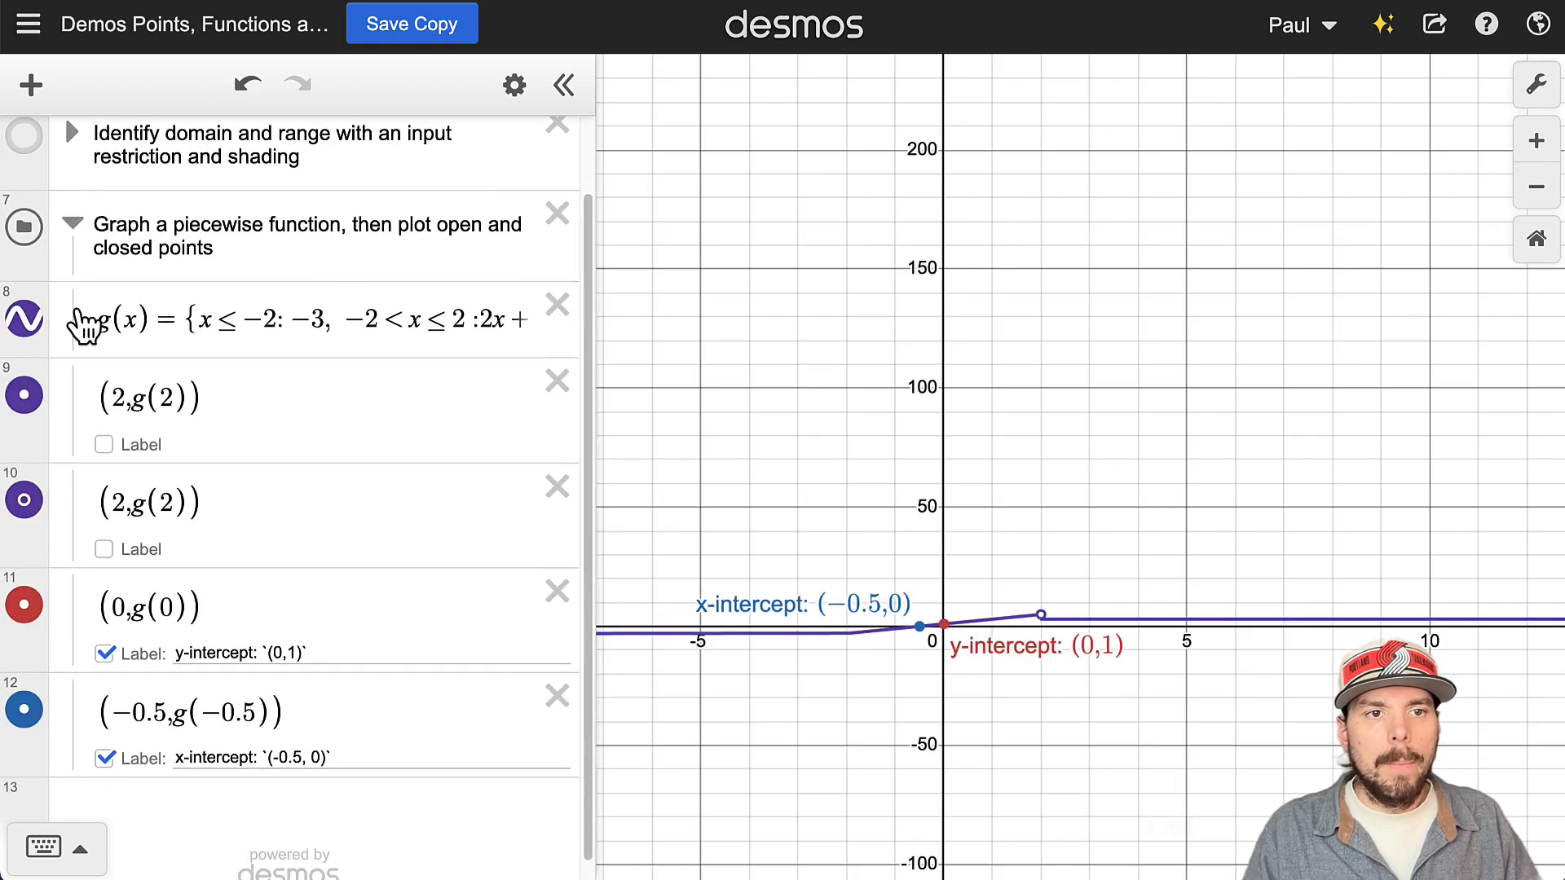
{"action": "left_click", "coordinate": [1536, 241]}
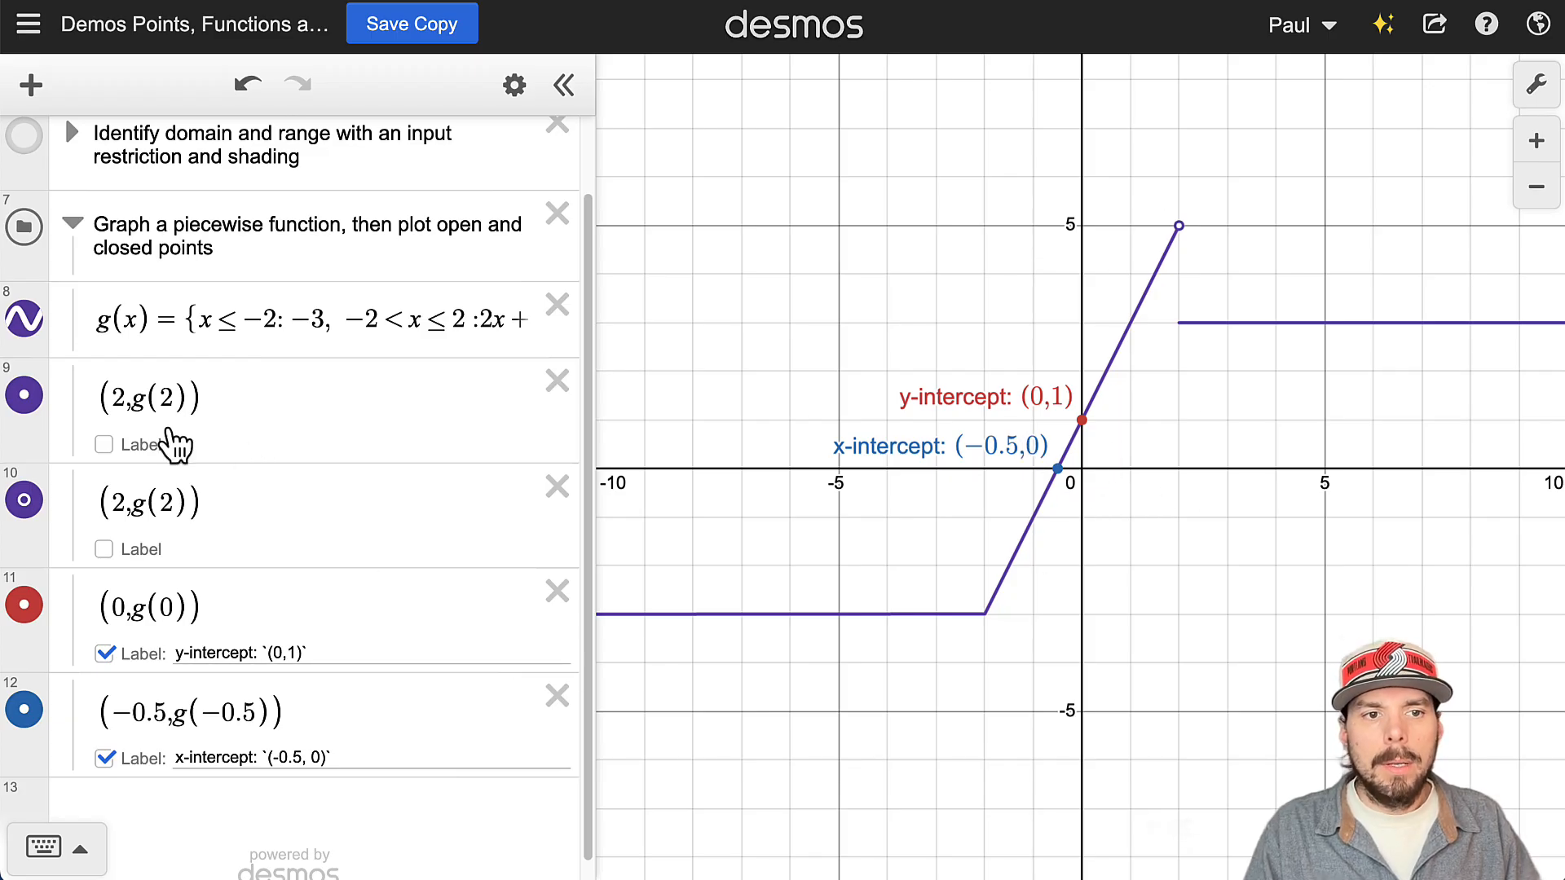
Step: Hide the four plotted points in the piecewise folder and turn off the x-intercept and y-intercept labels
{"action": "left_click", "coordinate": [23, 398]}
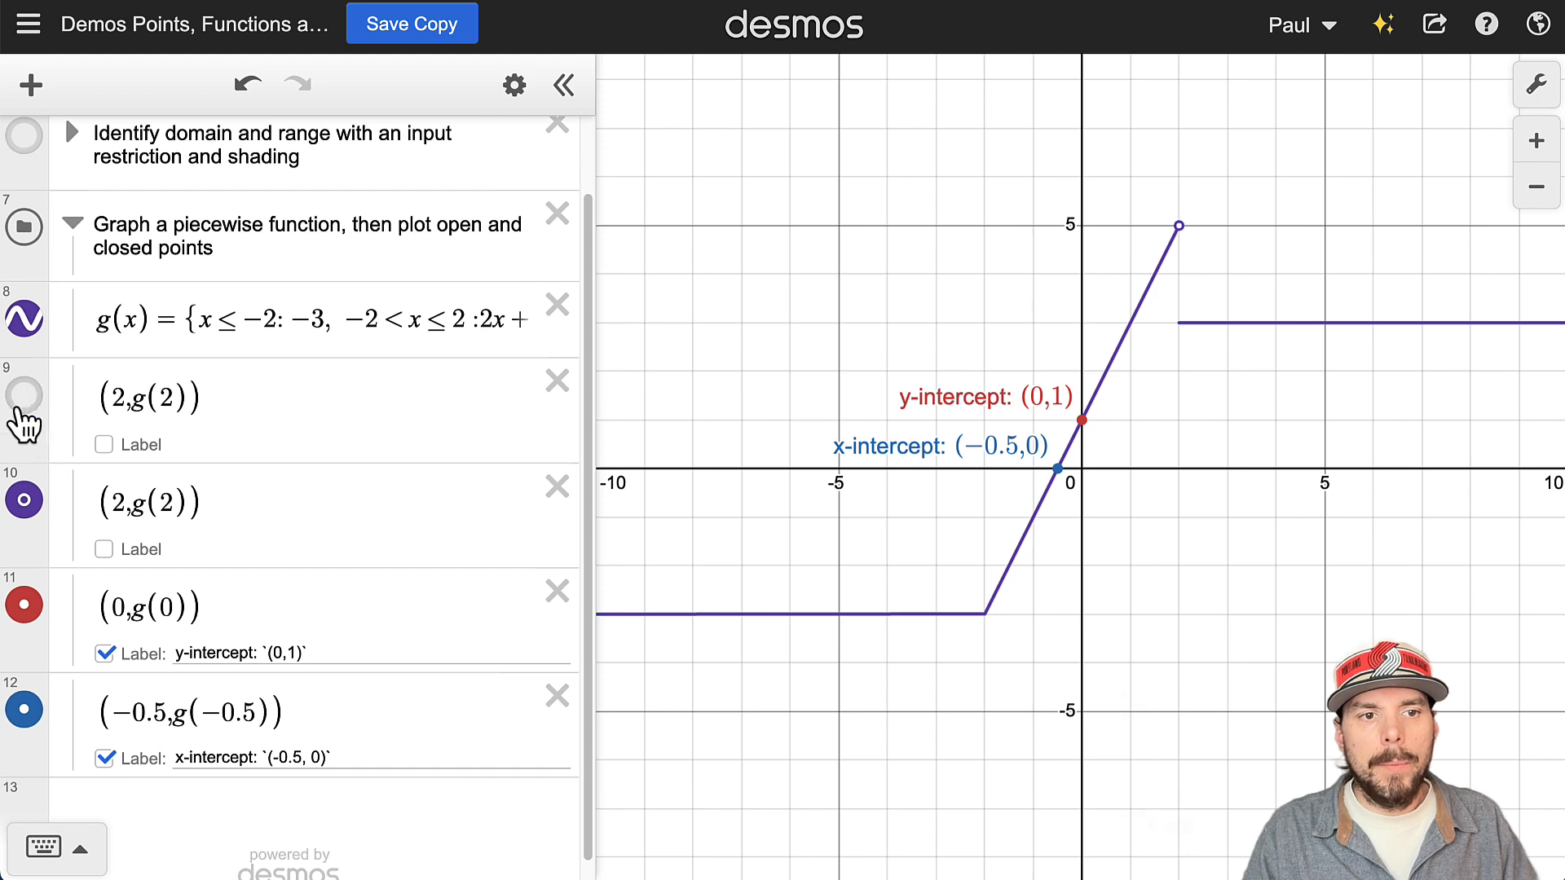
{"action": "left_click", "coordinate": [24, 502]}
{"action": "left_click", "coordinate": [24, 605]}
{"action": "left_click", "coordinate": [24, 709]}
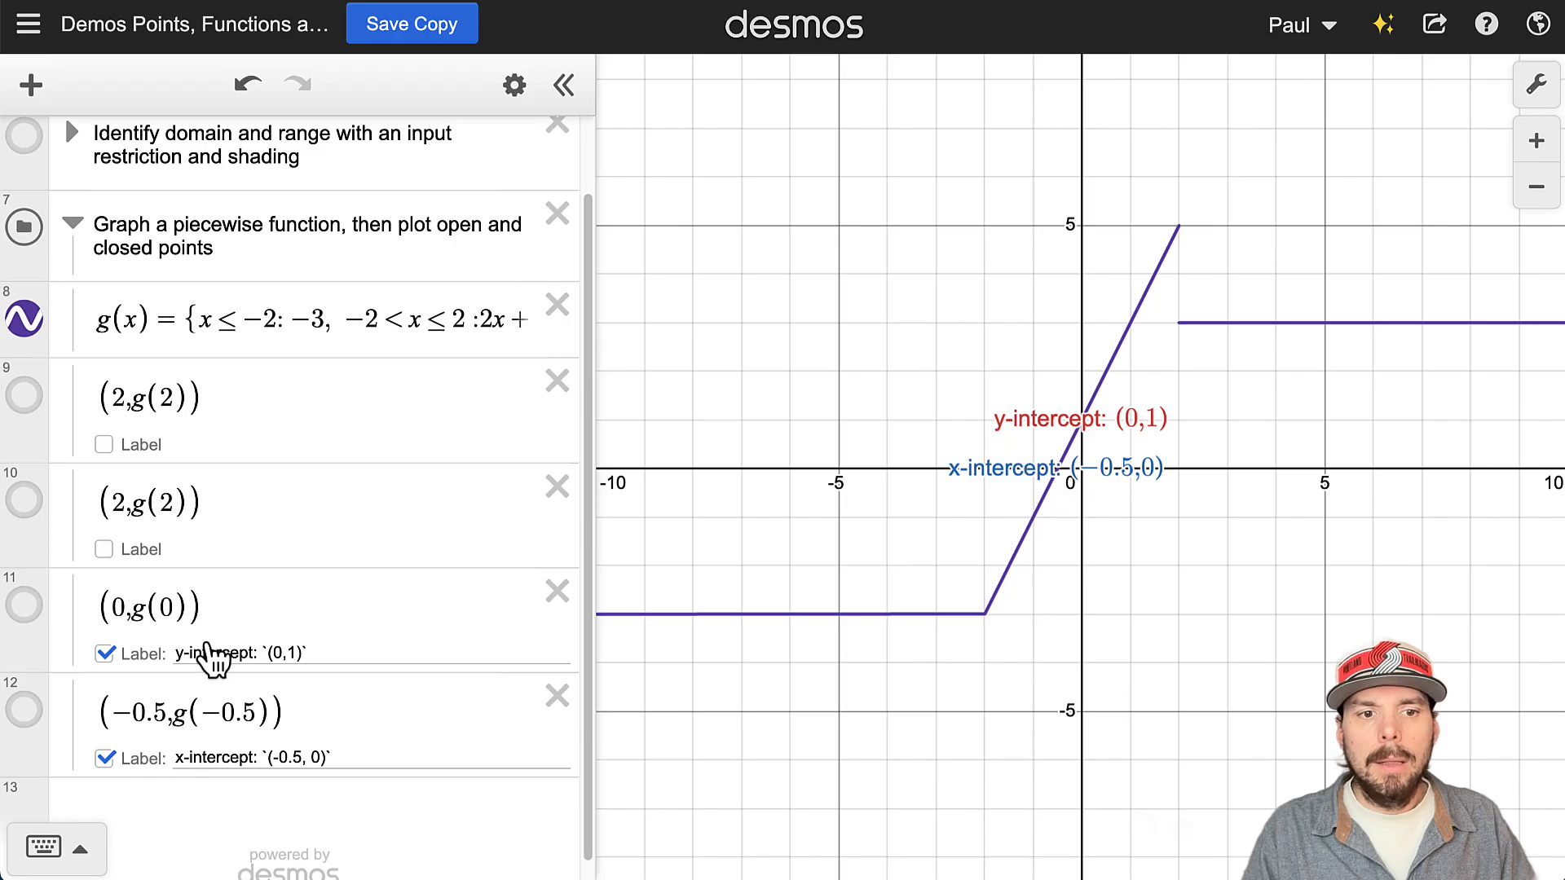
{"action": "left_click", "coordinate": [104, 653]}
{"action": "left_click", "coordinate": [104, 758]}
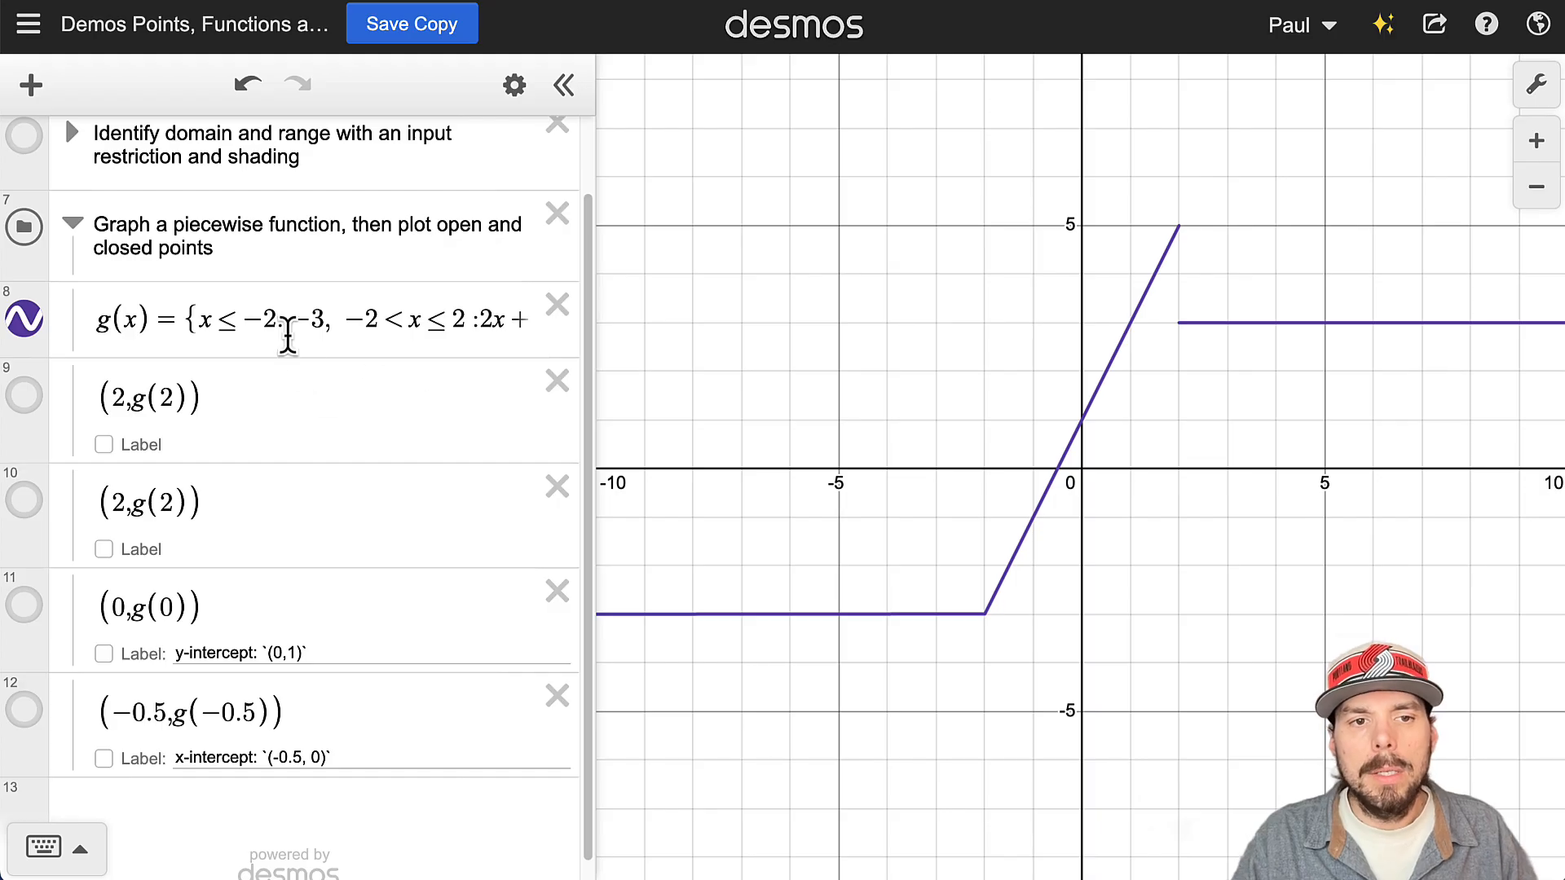
Step: Examine the full piecewise definition of g(x) and the g(2) coordinate in each of the two endpoint points
{"action": "left_click", "coordinate": [264, 320]}
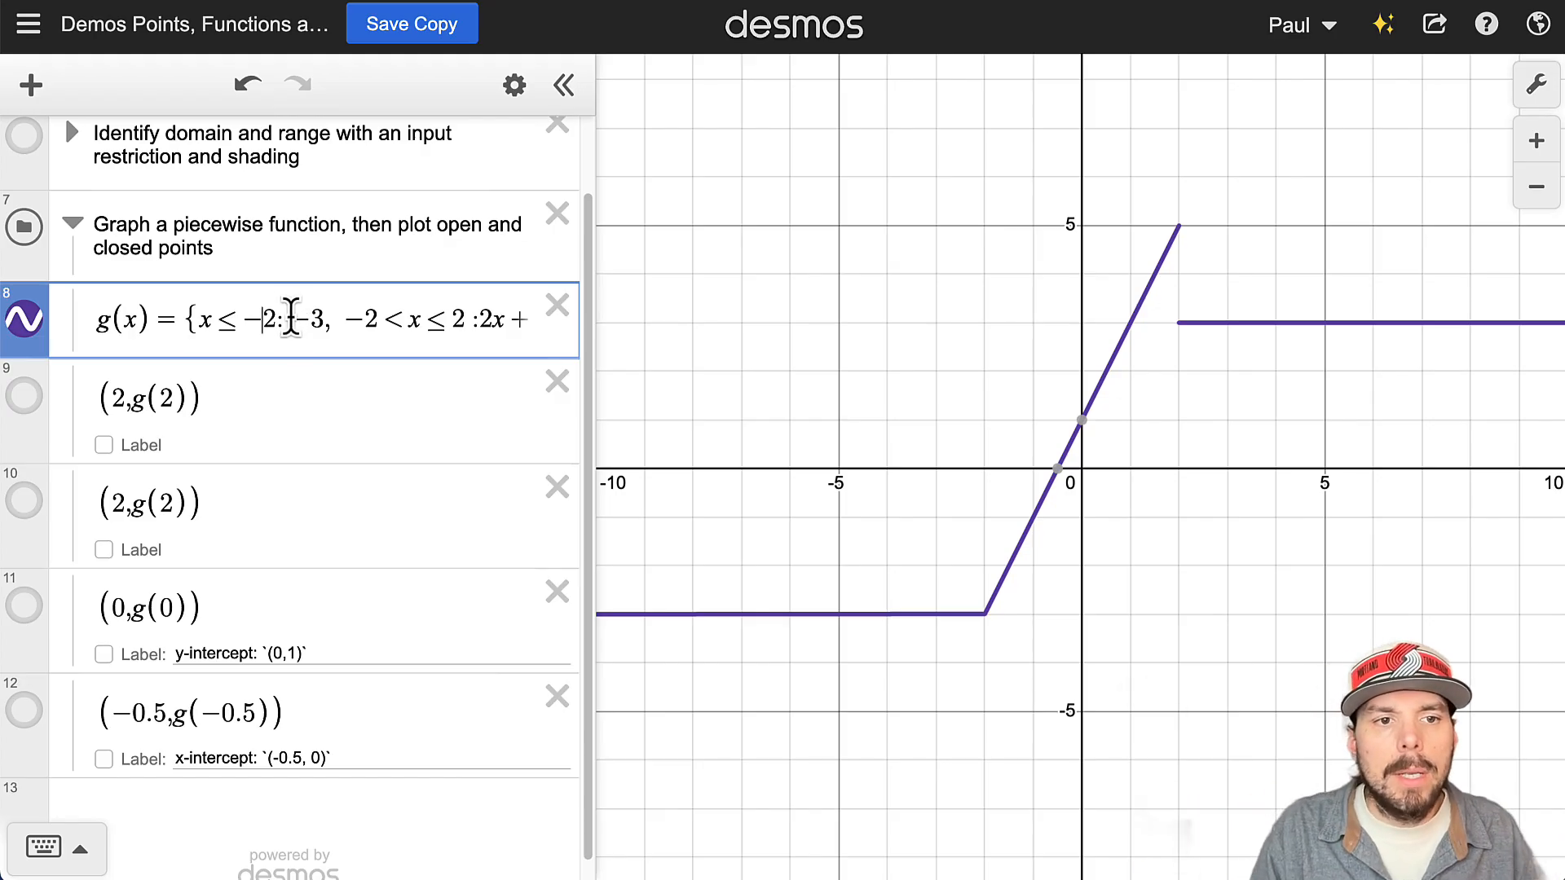
{"action": "left_click_drag", "start_coordinate": [183, 317], "coordinate": [795, 343]}
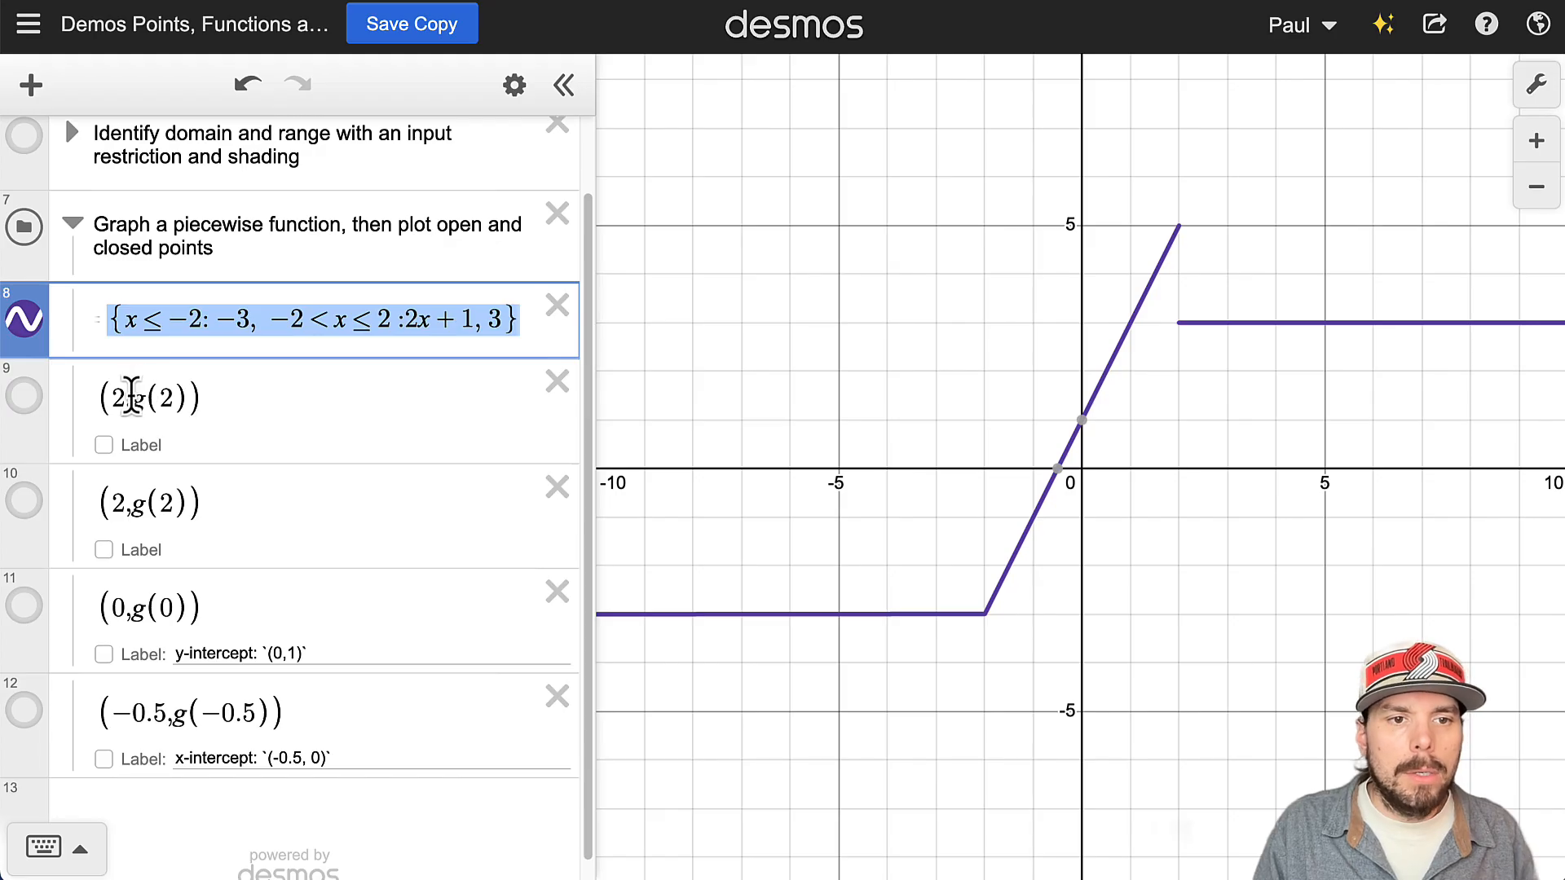
{"action": "left_click_drag", "start_coordinate": [130, 397], "coordinate": [186, 399]}
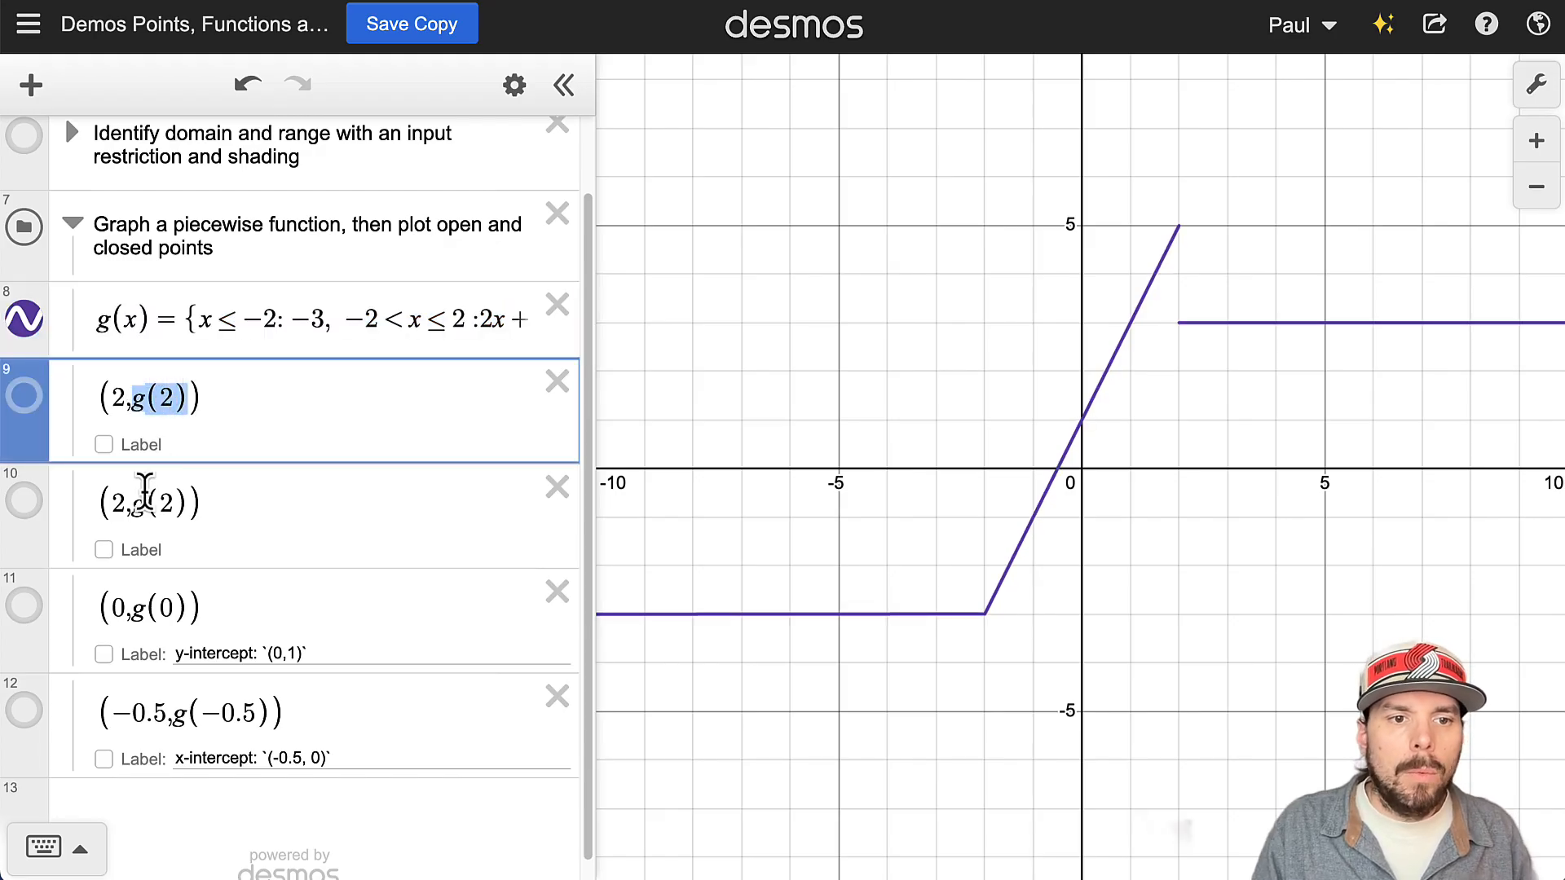
{"action": "left_click_drag", "start_coordinate": [133, 503], "coordinate": [165, 504]}
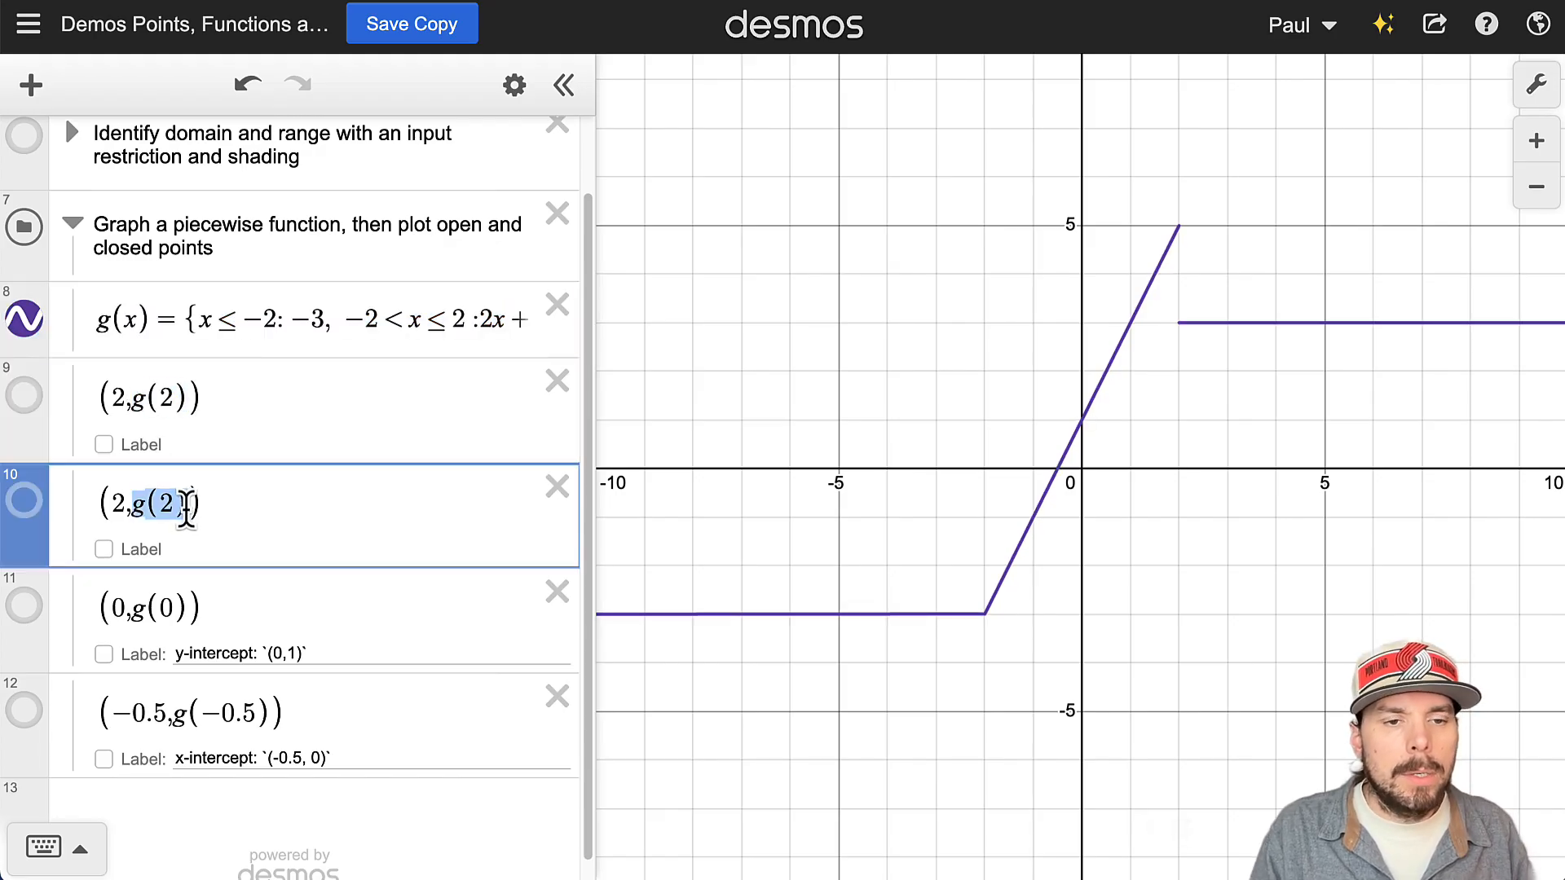
Step: Inspect the corner of the g(x) graph where the horizontal piece meets the slanted piece at x = −2
{"action": "left_click", "coordinate": [985, 636]}
{"action": "left_click", "coordinate": [985, 619]}
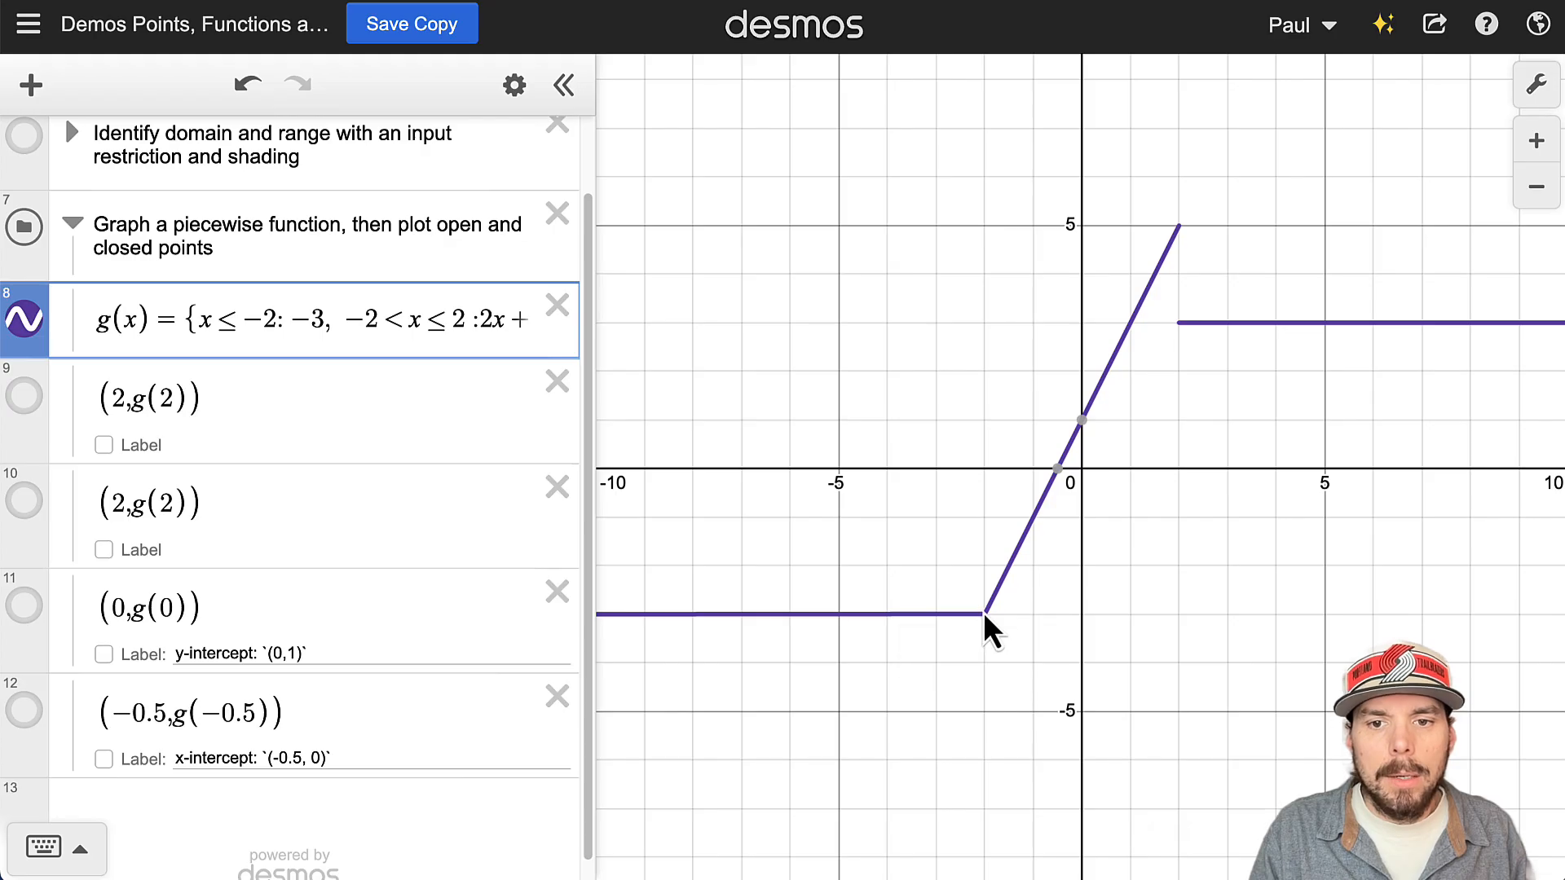
{"action": "left_click", "coordinate": [985, 615]}
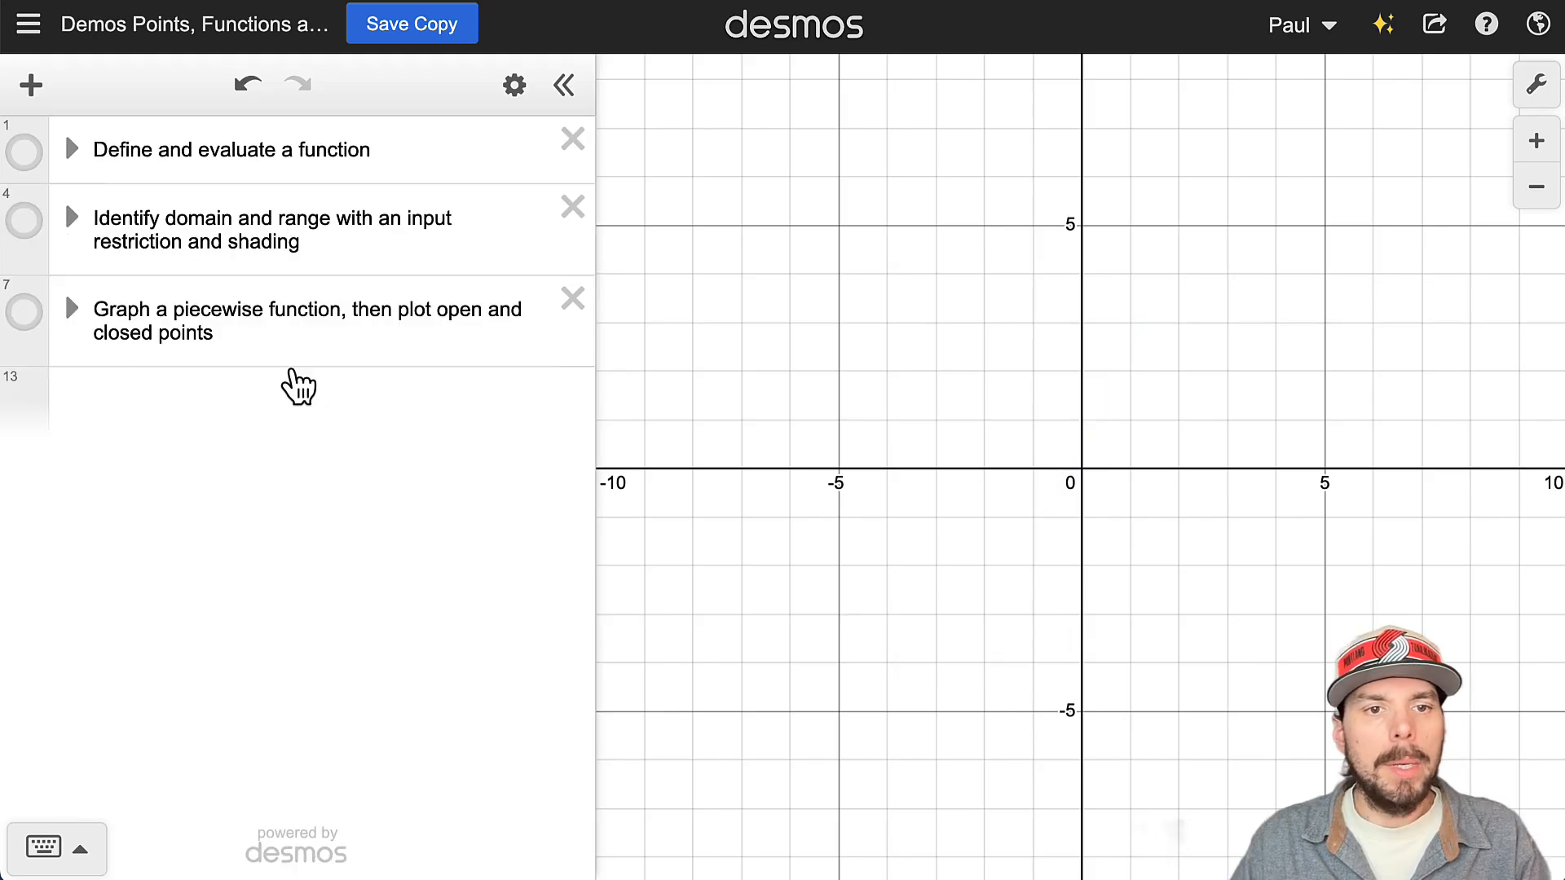
Step: Show the piecewise folder's graphs and check the coordinates of the open and closed points at x = 2
{"action": "left_click", "coordinate": [35, 314]}
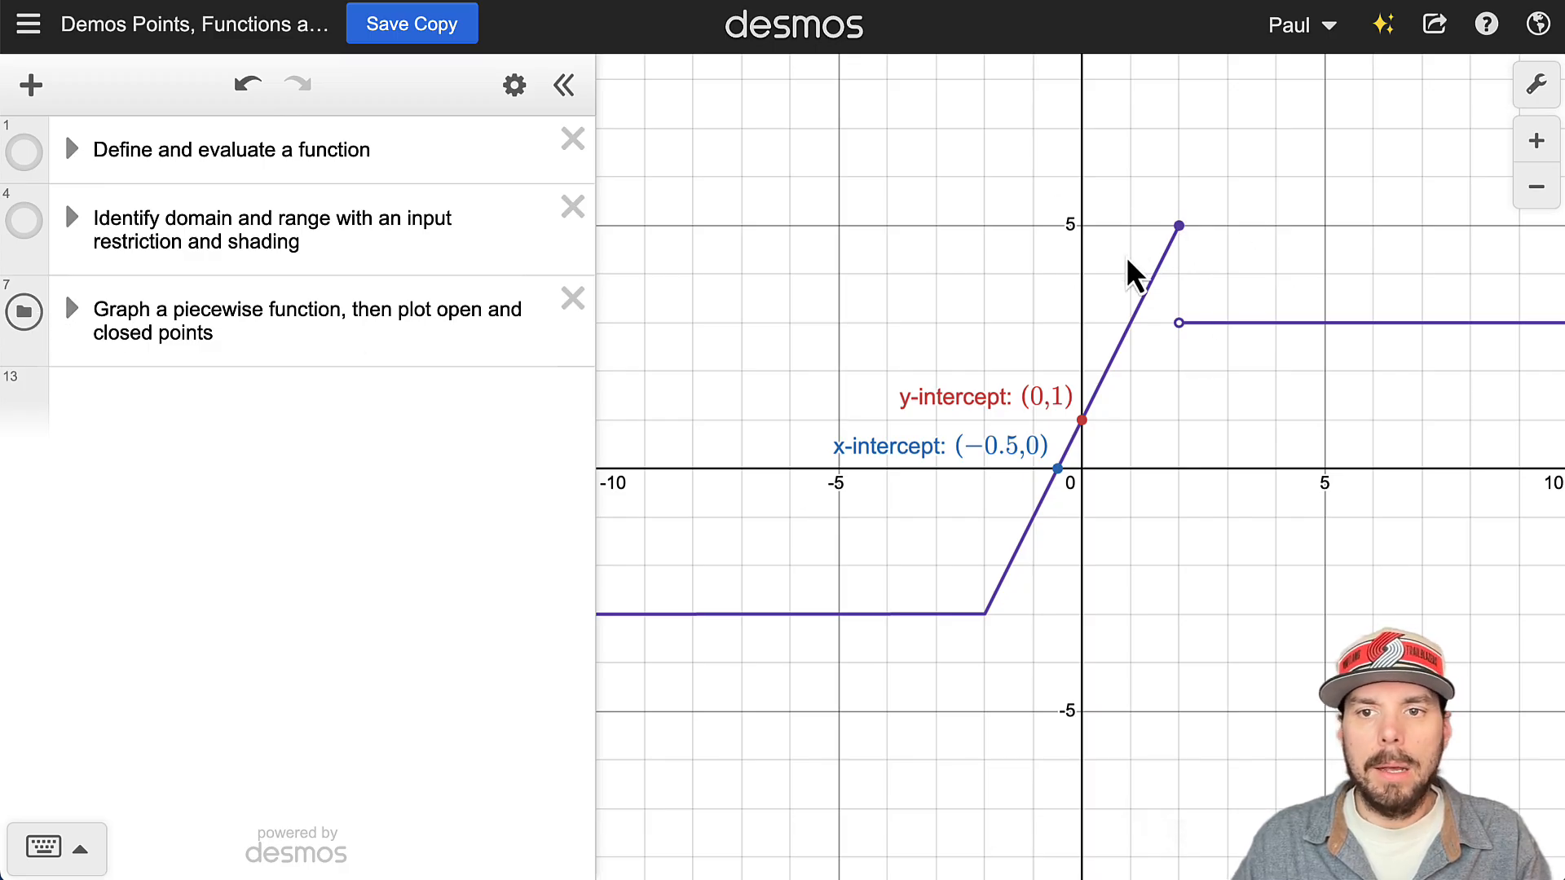
{"action": "mouse_move", "coordinate": [1178, 325]}
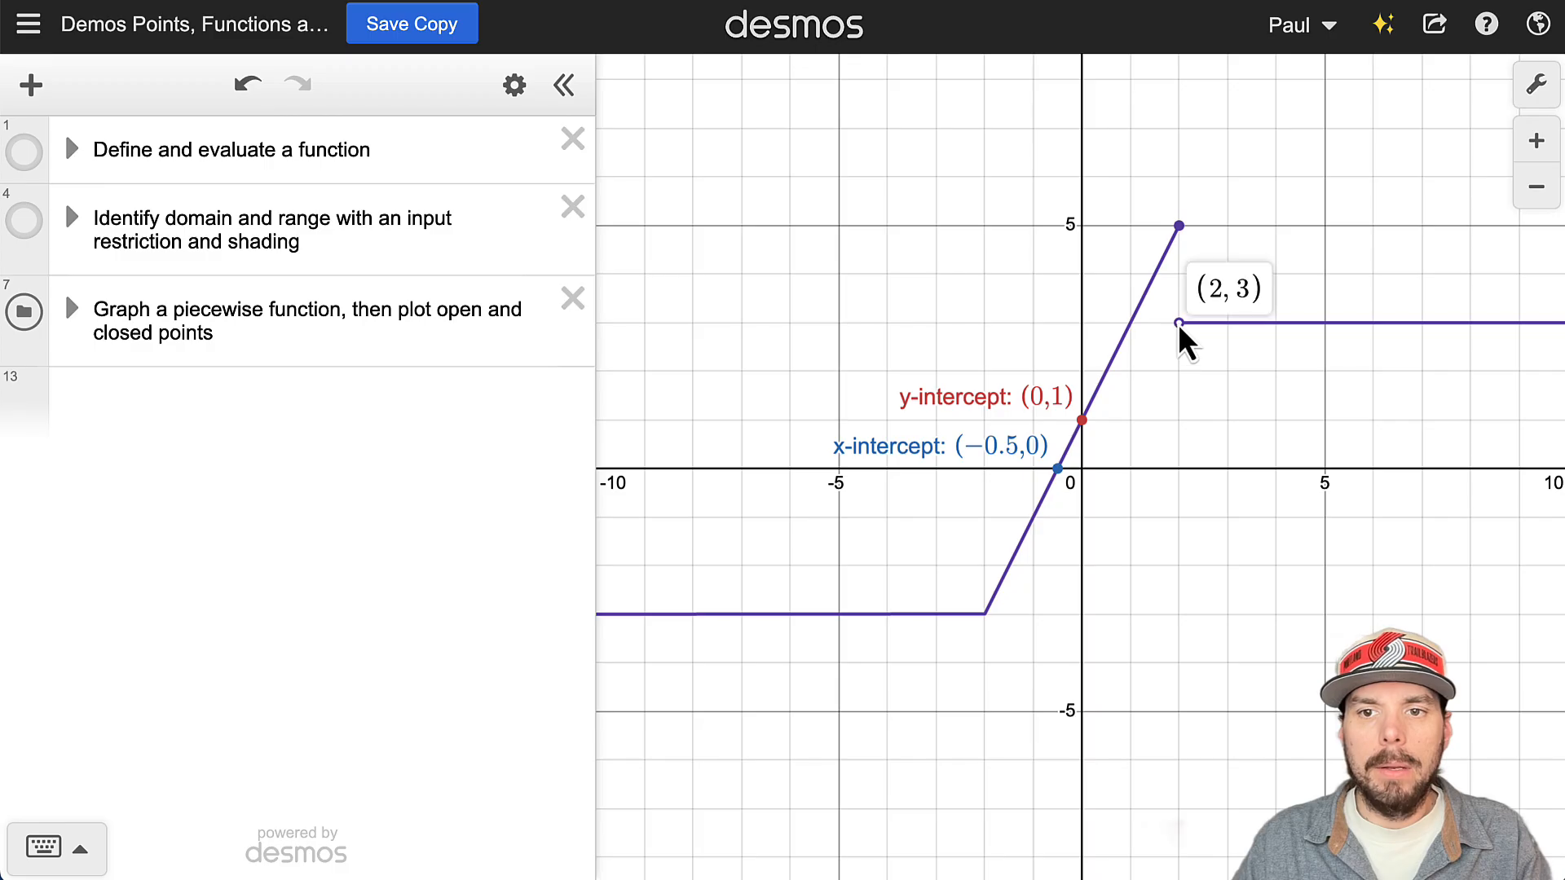
{"action": "left_click", "coordinate": [1181, 230]}
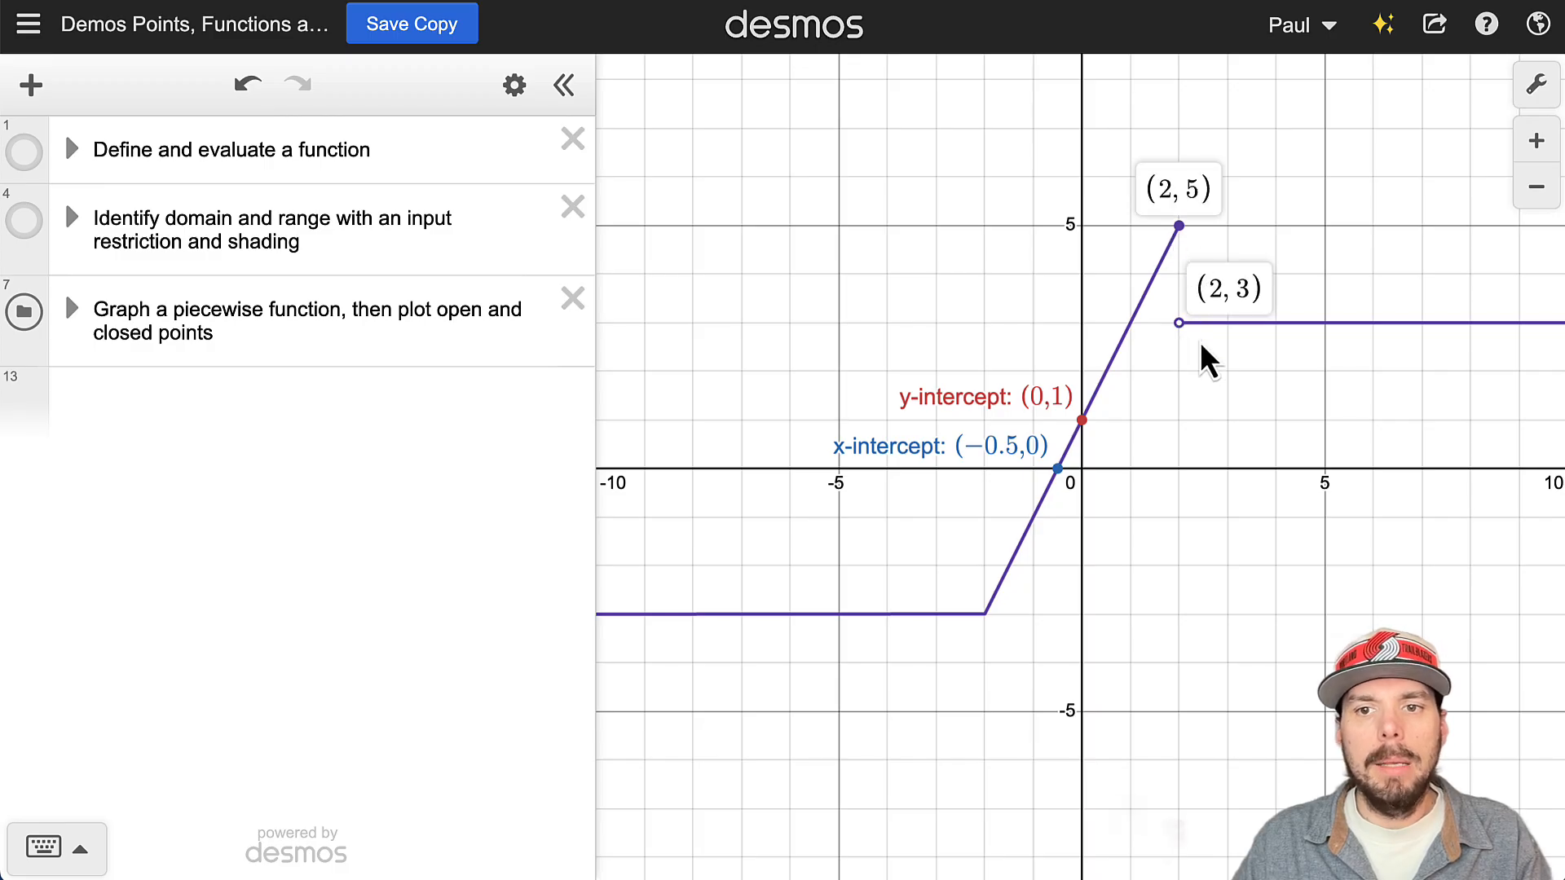
{"action": "left_click", "coordinate": [1171, 351]}
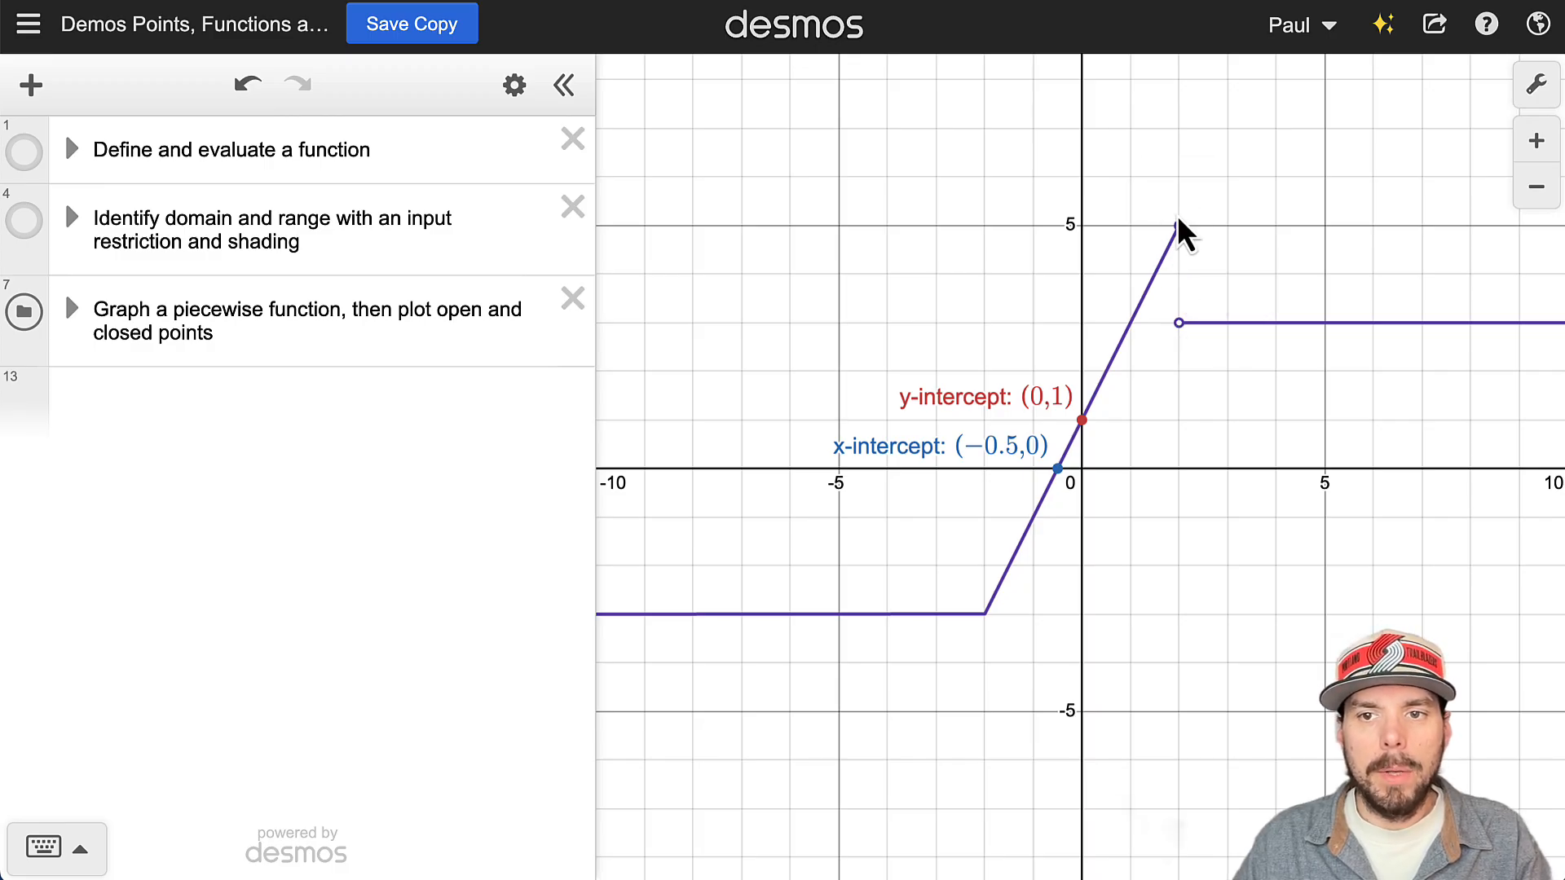
Step: Expand the piecewise function folder and examine the y-coordinates of the points (2, g(2)) and (2, 3)
{"action": "left_click", "coordinate": [80, 310]}
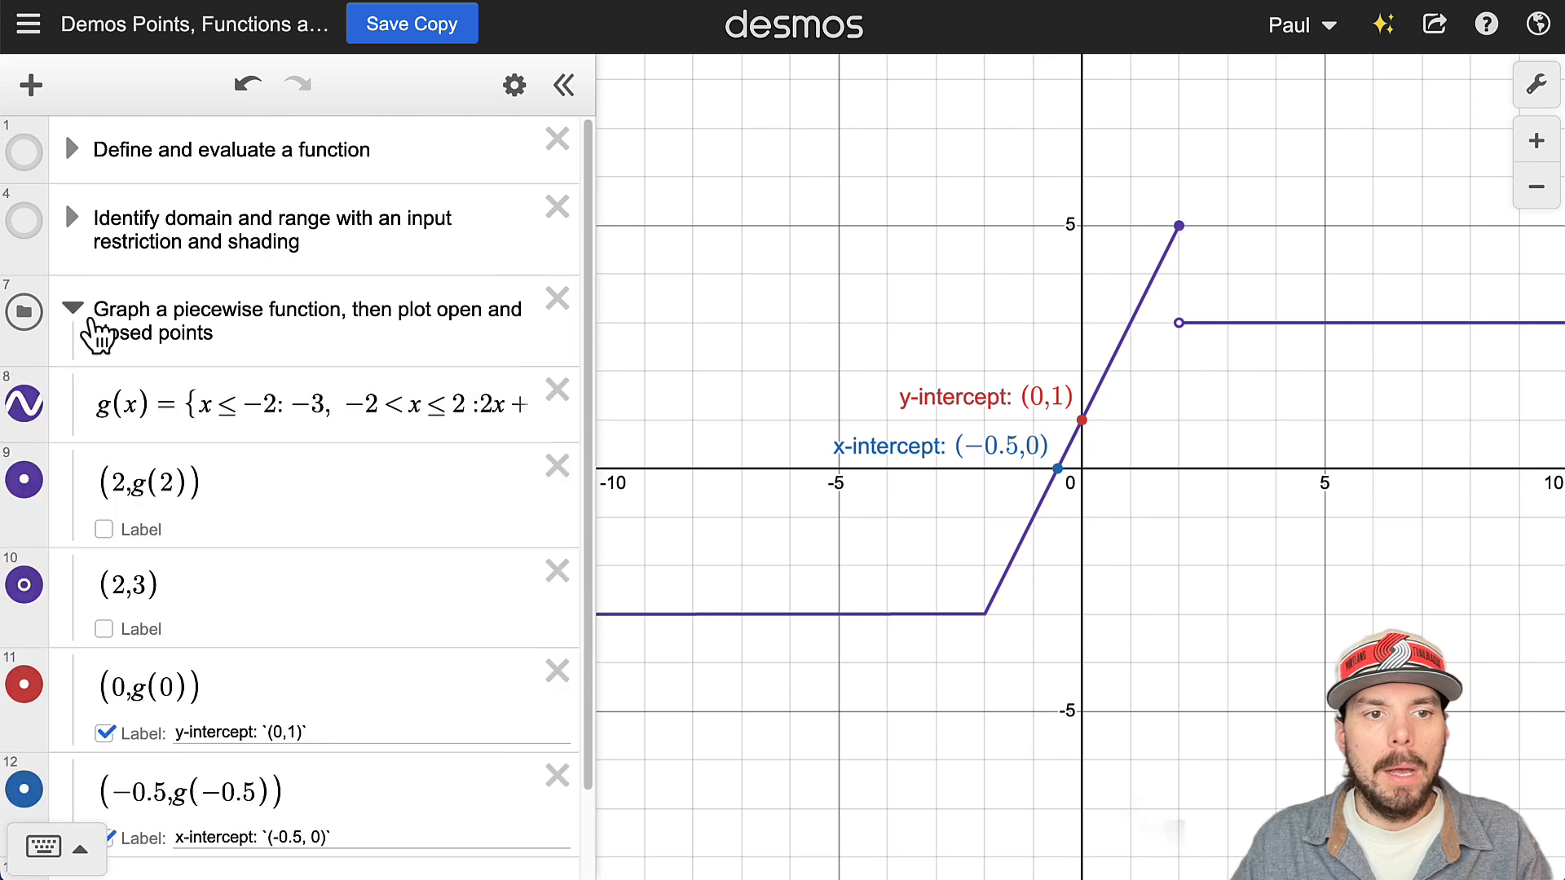
{"action": "scroll", "coordinate": [464, 670], "scroll_direction": "down", "scroll_amount": 1}
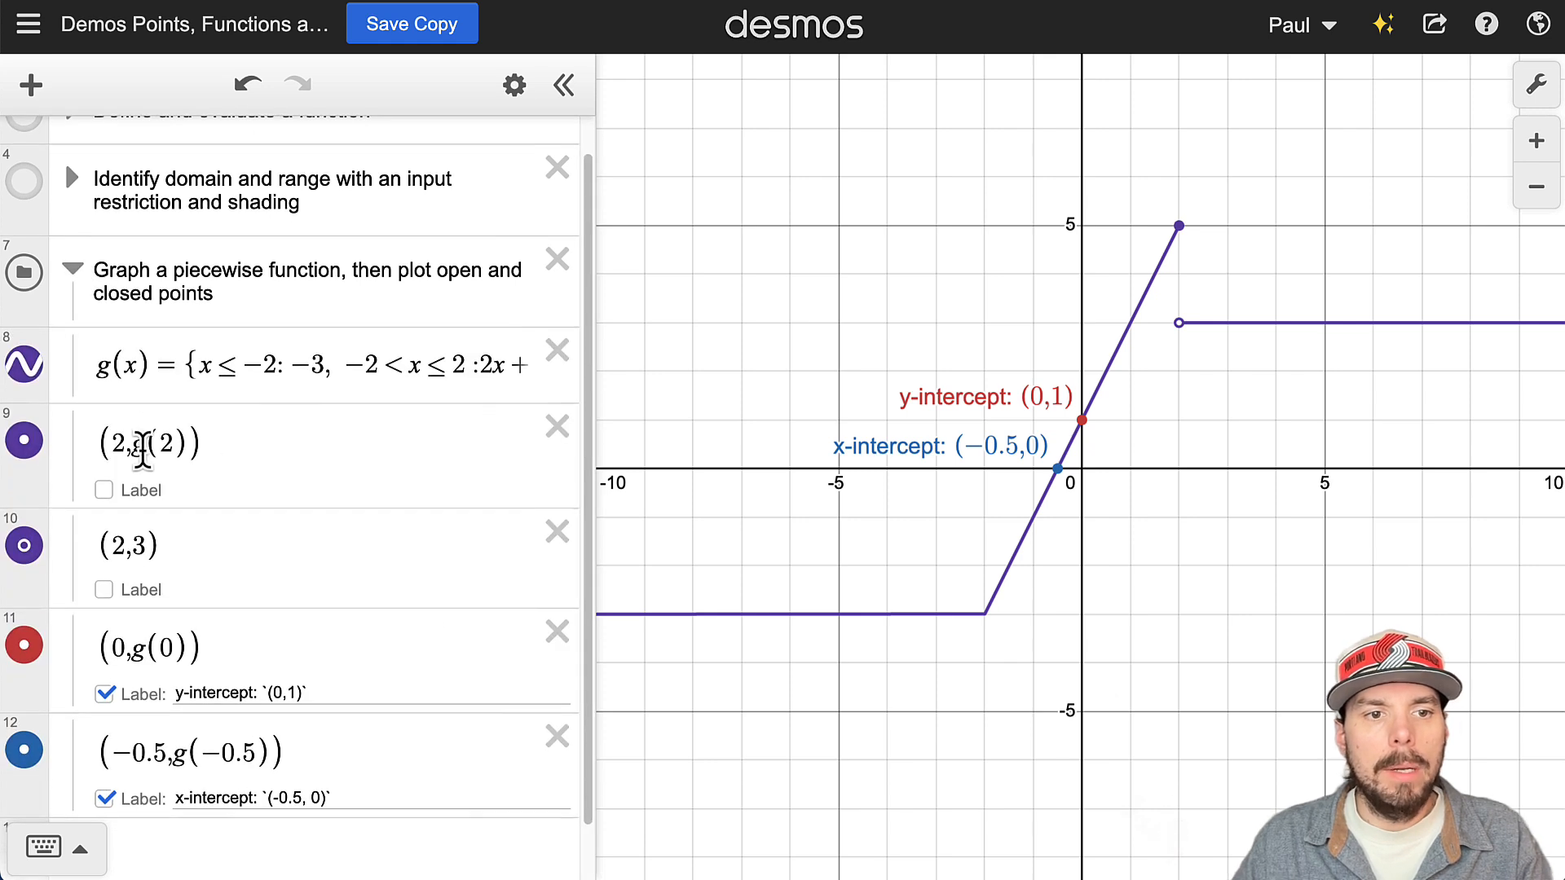
{"action": "left_click_drag", "start_coordinate": [133, 444], "coordinate": [186, 444]}
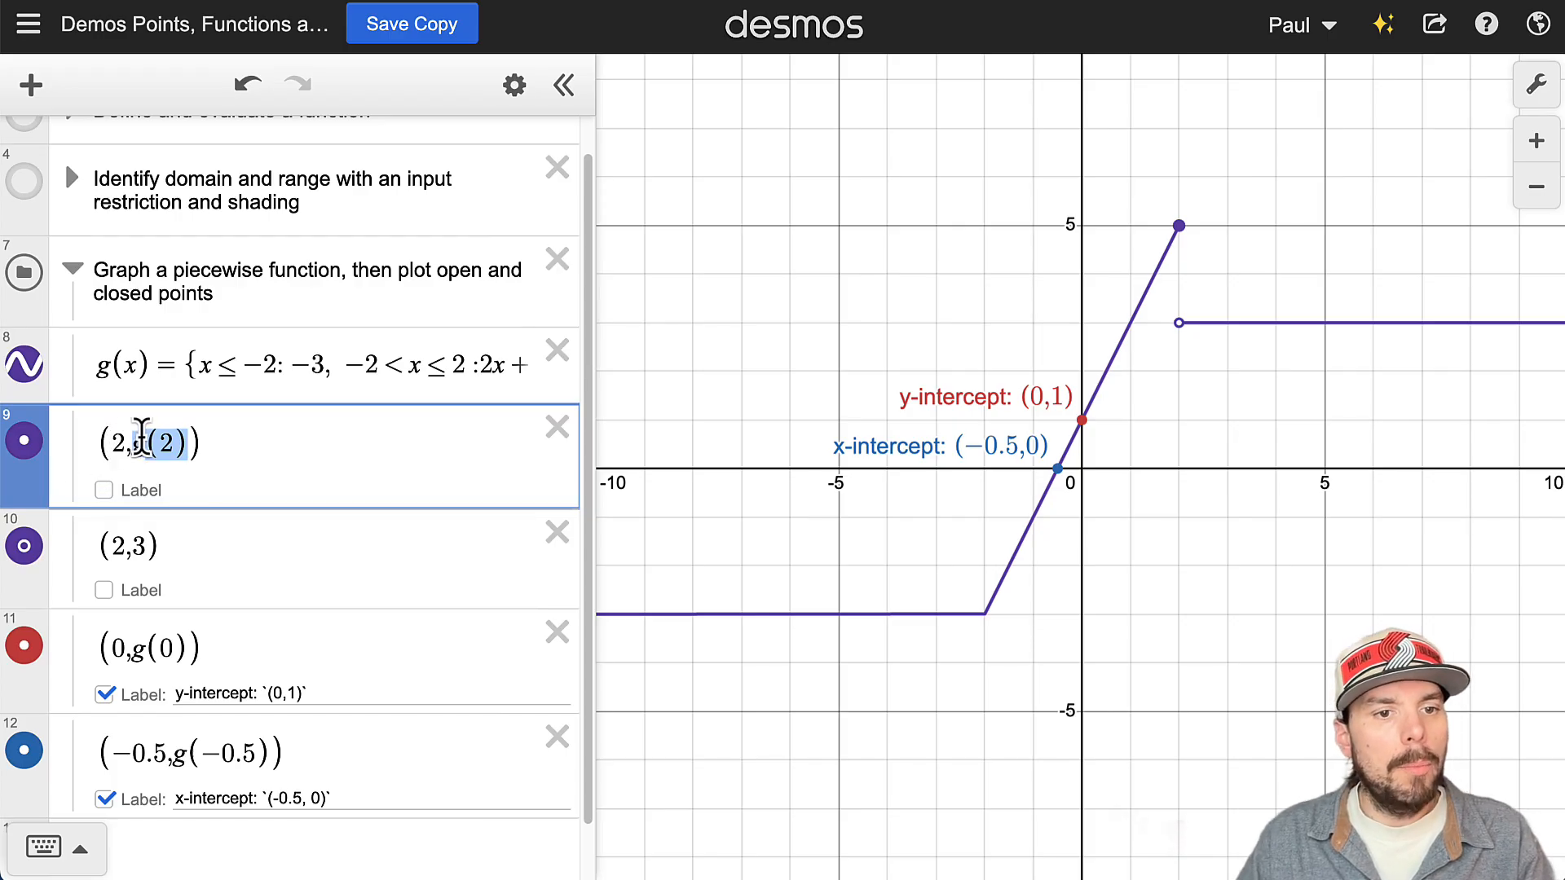
{"action": "left_click_drag", "start_coordinate": [143, 543], "coordinate": [132, 561]}
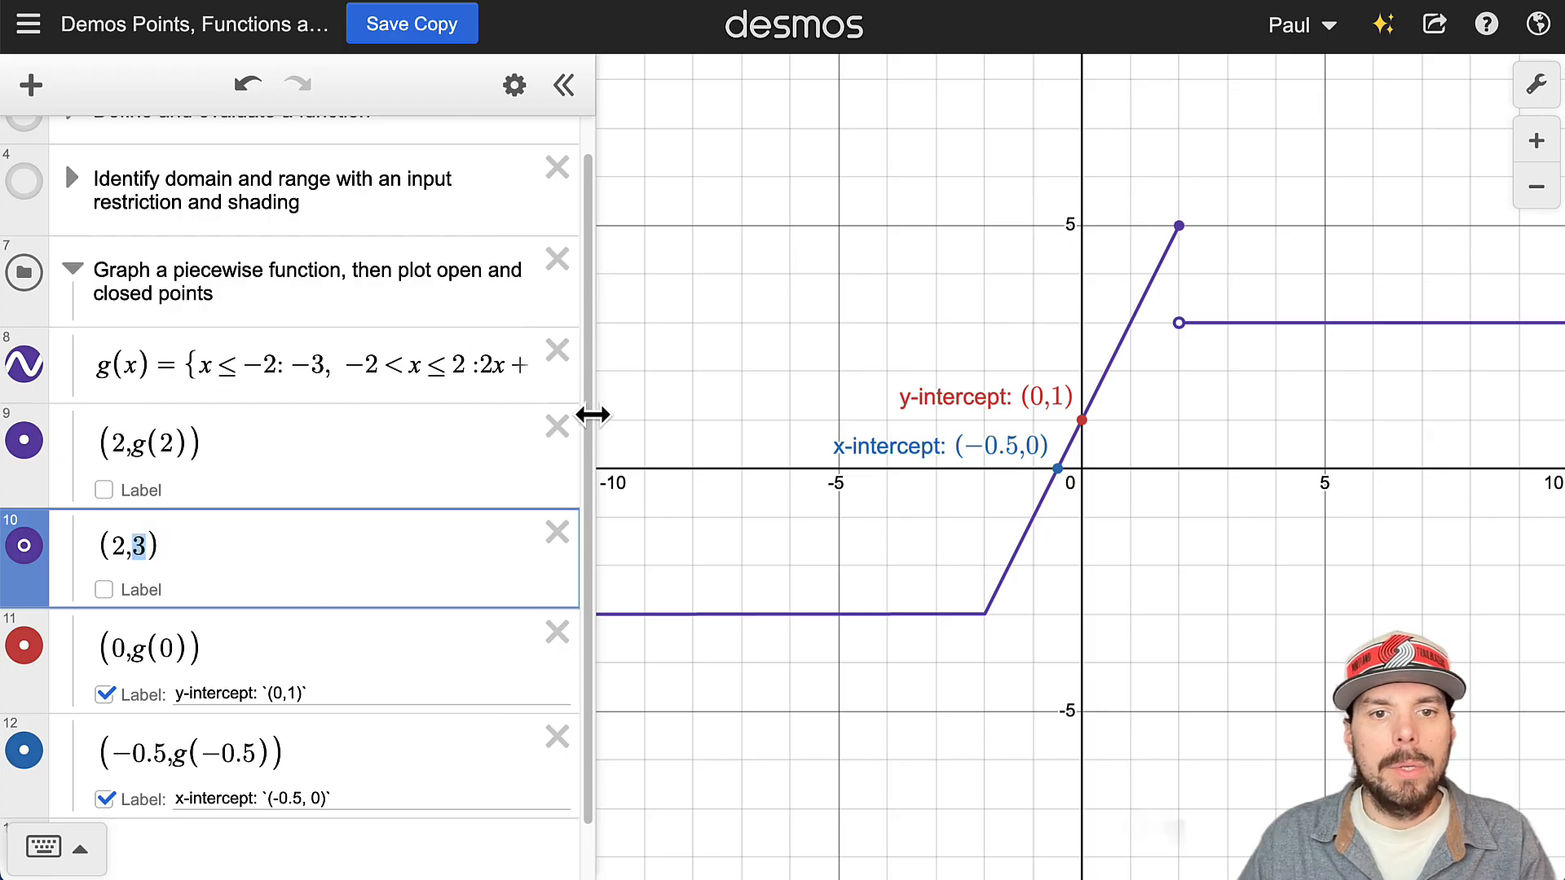
Step: Widen the expression list to fit the whole g(x) definition and compare the definition with its graph
{"action": "left_click_drag", "start_coordinate": [593, 415], "coordinate": [732, 419]}
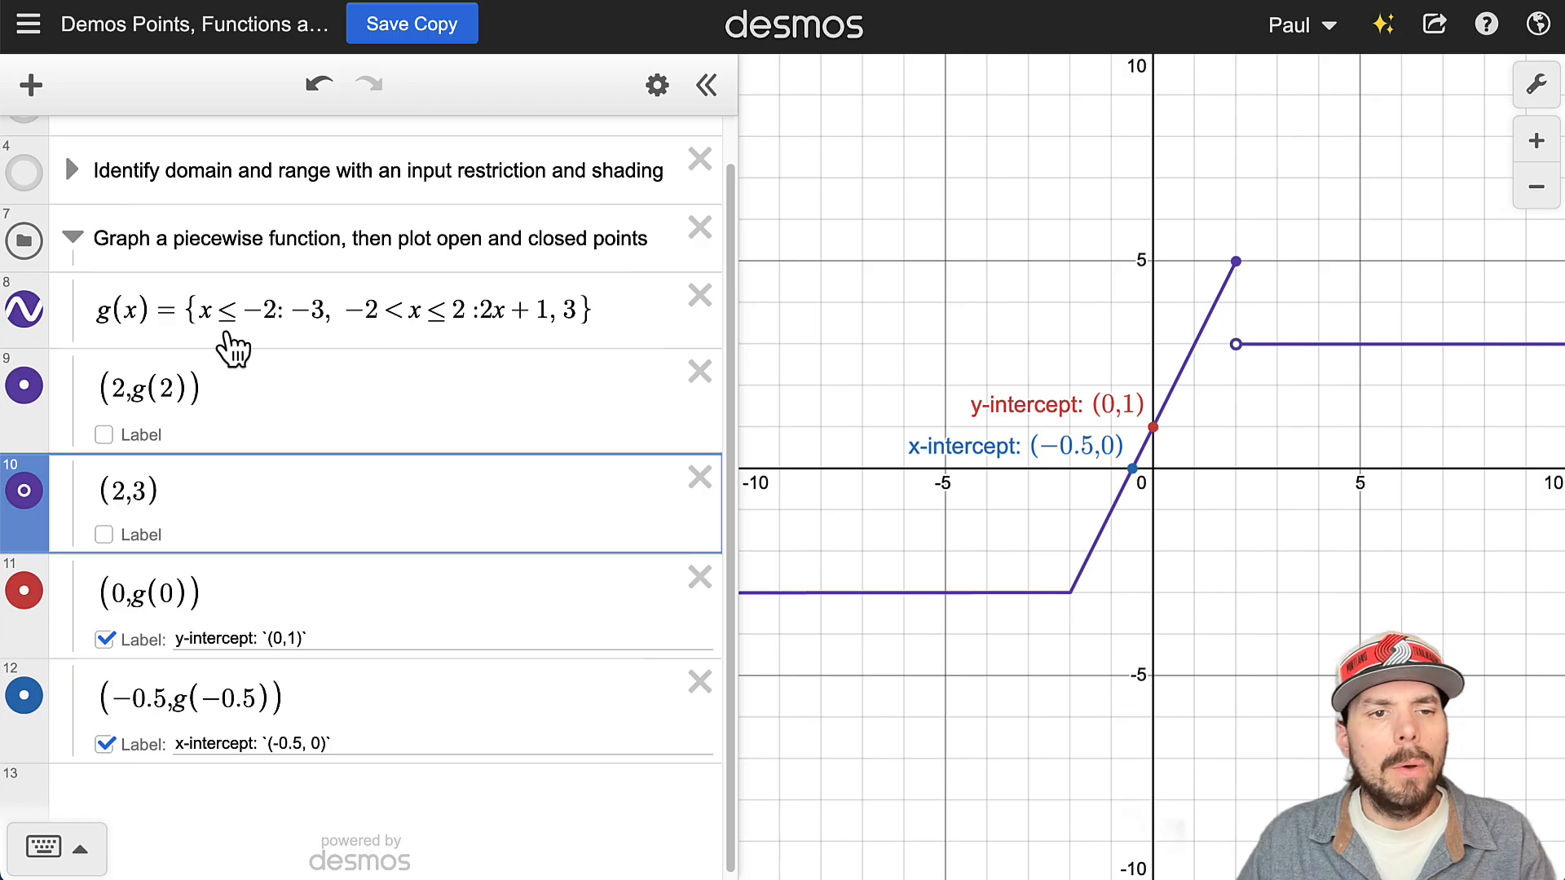
{"action": "left_click_drag", "start_coordinate": [115, 308], "coordinate": [625, 306]}
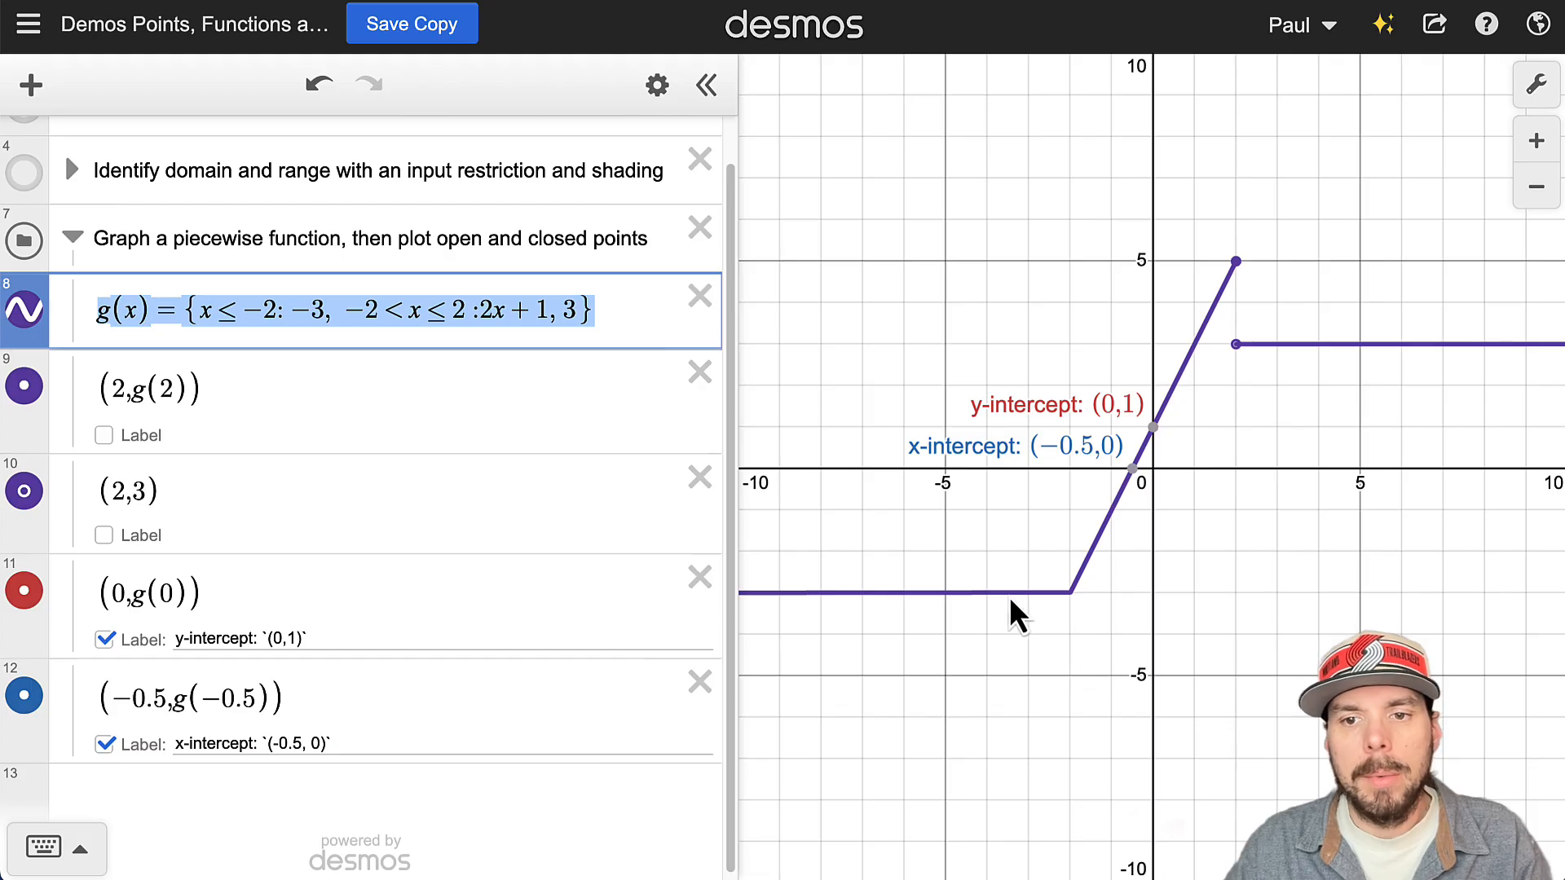
{"action": "left_click", "coordinate": [1033, 594]}
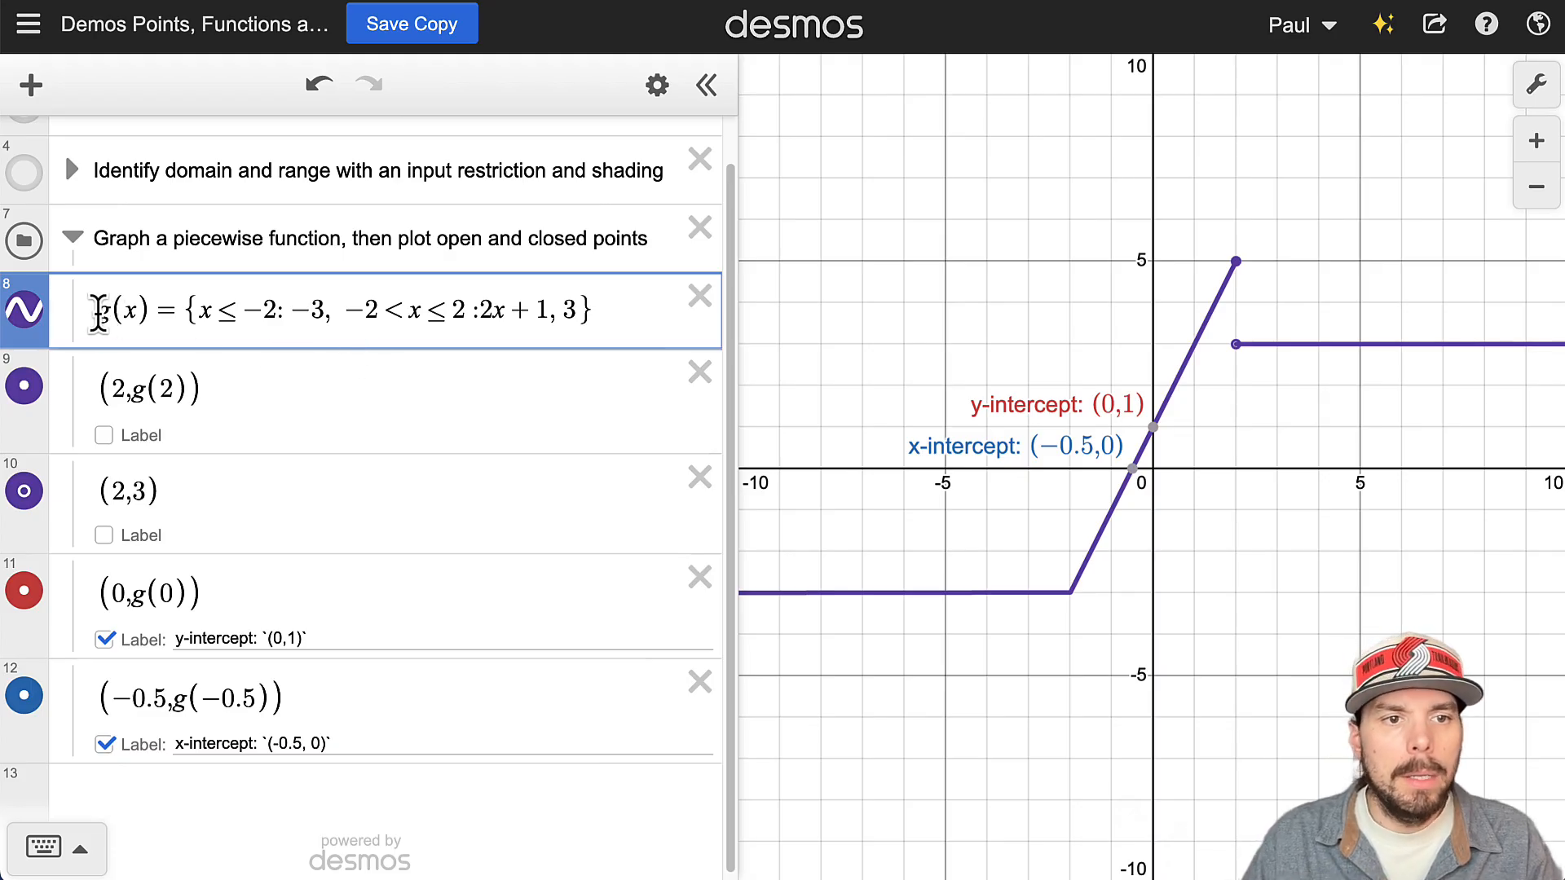
{"action": "left_click_drag", "start_coordinate": [96, 311], "coordinate": [149, 310]}
{"action": "mouse_move", "coordinate": [784, 594]}
{"action": "left_mouse_down"}
{"action": "mouse_move", "coordinate": [1006, 618]}
{"action": "mouse_move", "coordinate": [1177, 443]}
{"action": "mouse_move", "coordinate": [1328, 340]}
{"action": "mouse_move", "coordinate": [1170, 326]}
{"action": "mouse_move", "coordinate": [962, 597]}
{"action": "mouse_move", "coordinate": [1111, 571]}
{"action": "mouse_move", "coordinate": [1308, 323]}
{"action": "mouse_move", "coordinate": [1197, 308]}
{"action": "mouse_move", "coordinate": [839, 530]}
{"action": "mouse_move", "coordinate": [870, 570]}
{"action": "mouse_move", "coordinate": [856, 615]}
{"action": "mouse_move", "coordinate": [1243, 452]}
{"action": "mouse_move", "coordinate": [1397, 346]}
{"action": "mouse_move", "coordinate": [570, 639]}
{"action": "mouse_move", "coordinate": [663, 663]}
{"action": "mouse_move", "coordinate": [895, 620]}
{"action": "mouse_move", "coordinate": [1296, 395]}
{"action": "mouse_move", "coordinate": [1255, 392]}
{"action": "left_mouse_up"}
{"action": "left_click", "coordinate": [1172, 285]}
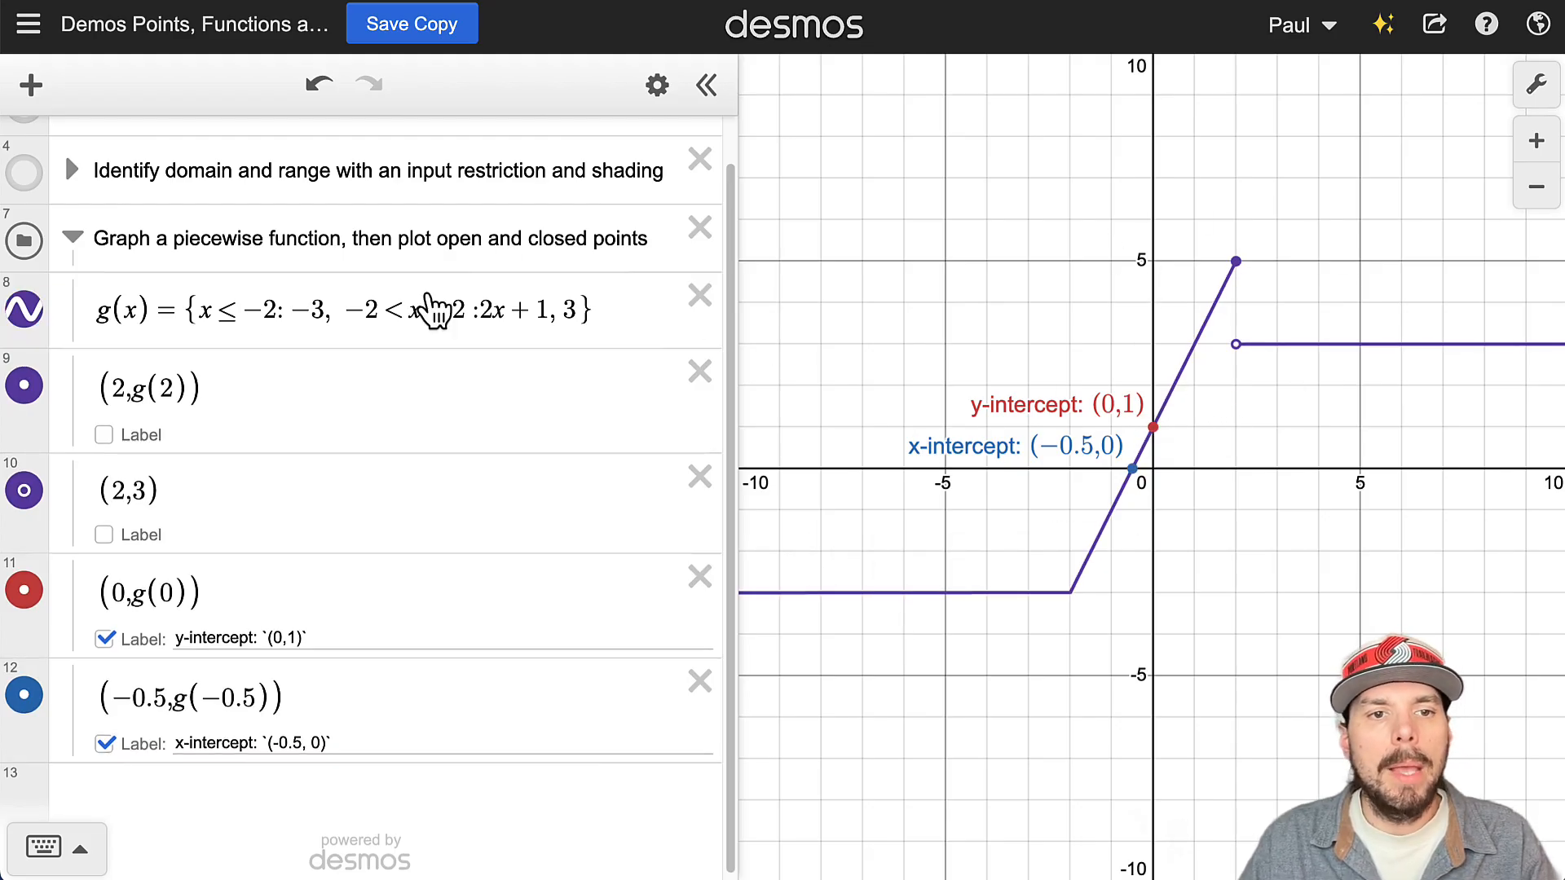
Step: Highlight the braced part of g(x) that holds all its conditions and outputs
{"action": "left_click", "coordinate": [197, 308]}
{"action": "left_click_drag", "start_coordinate": [198, 309], "coordinate": [664, 308]}
{"action": "left_click", "coordinate": [187, 297]}
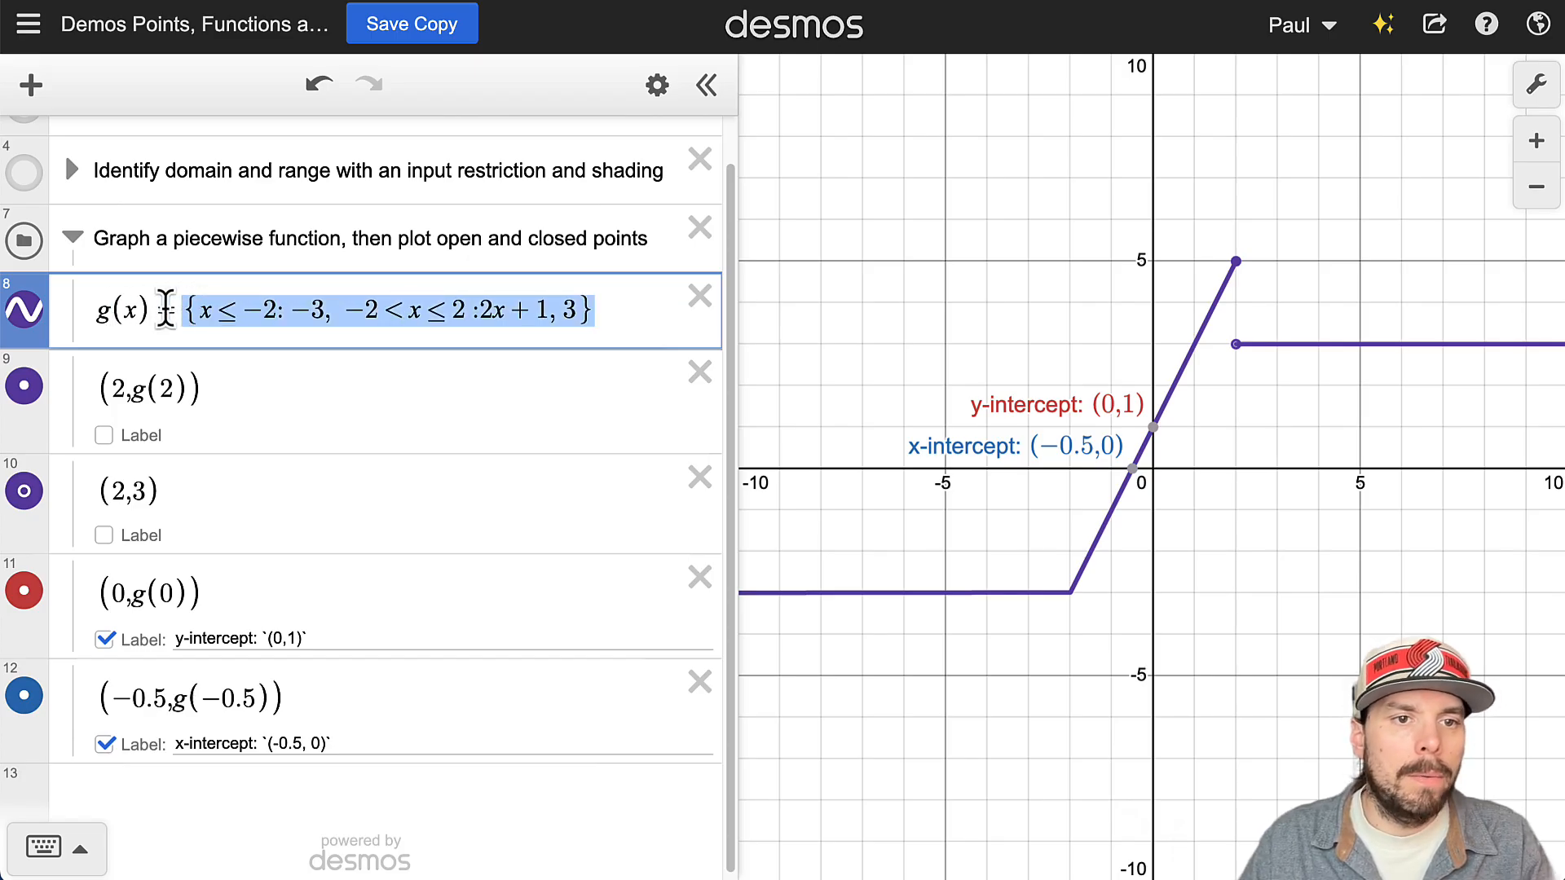
{"action": "left_click_drag", "start_coordinate": [181, 310], "coordinate": [444, 307]}
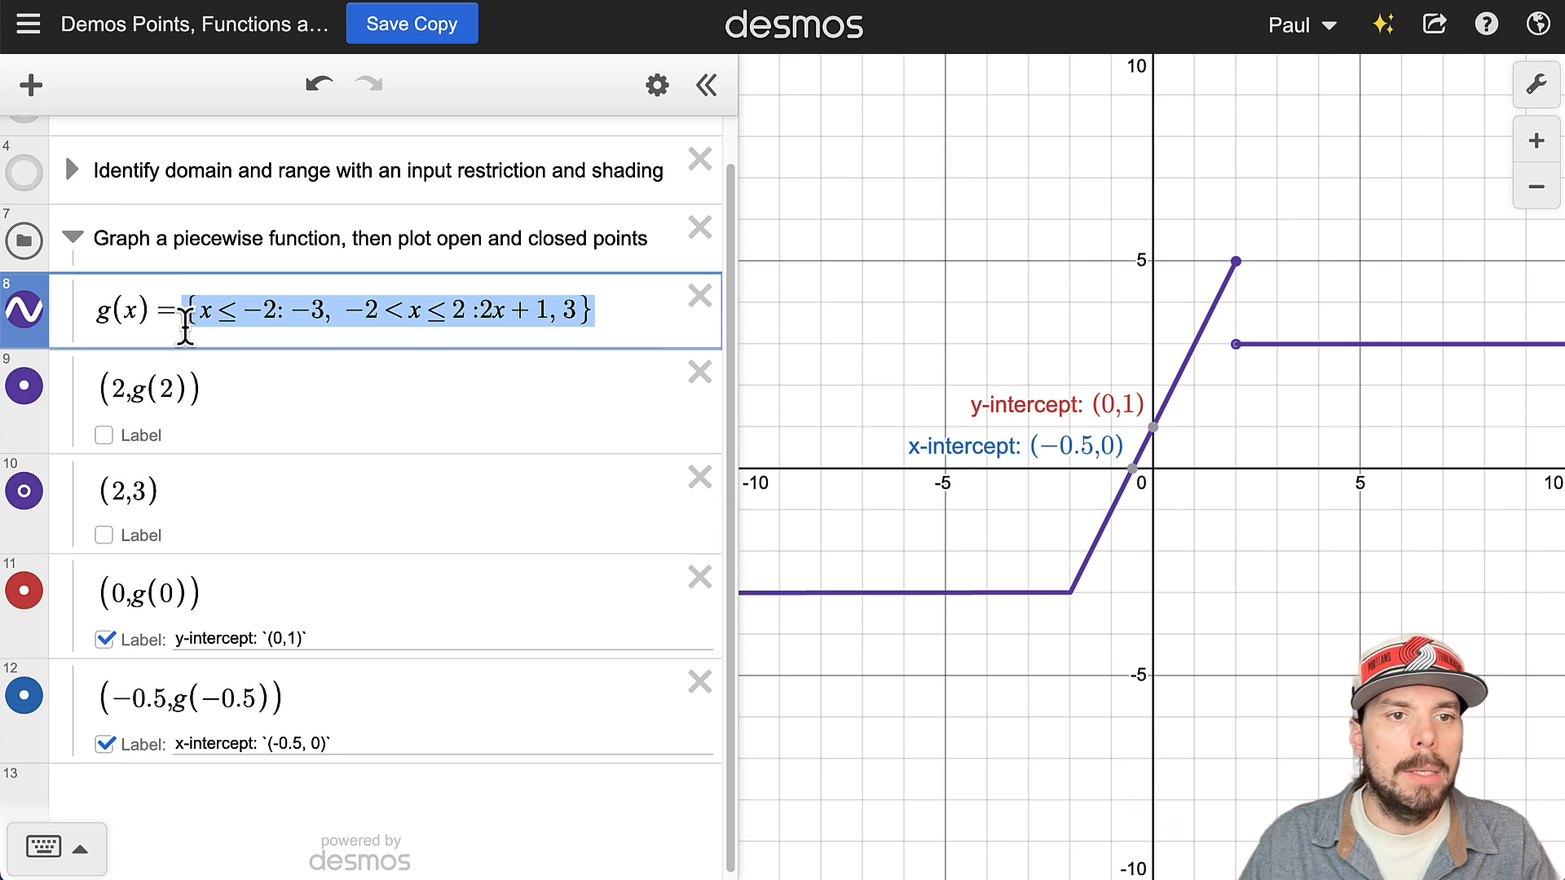
Step: Examine g(x) piece by piece: condition x ≤ −2 with output −3, condition −2 < x ≤ 2 with output 2x + 1, and the final 3
{"action": "left_click_drag", "start_coordinate": [196, 311], "coordinate": [231, 308]}
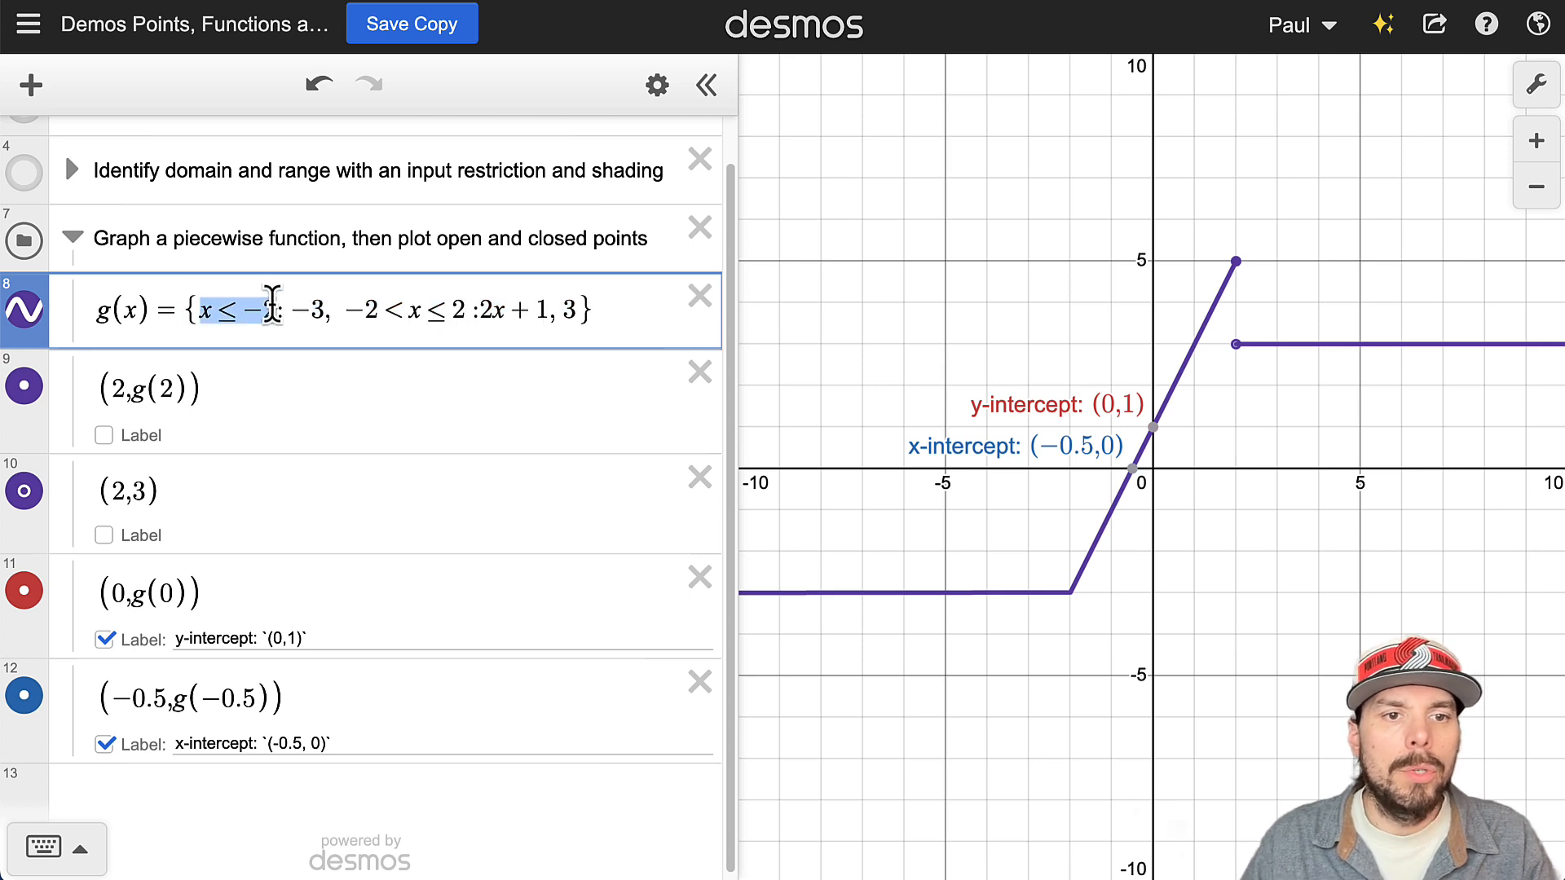
{"action": "left_click_drag", "start_coordinate": [271, 303], "coordinate": [286, 308]}
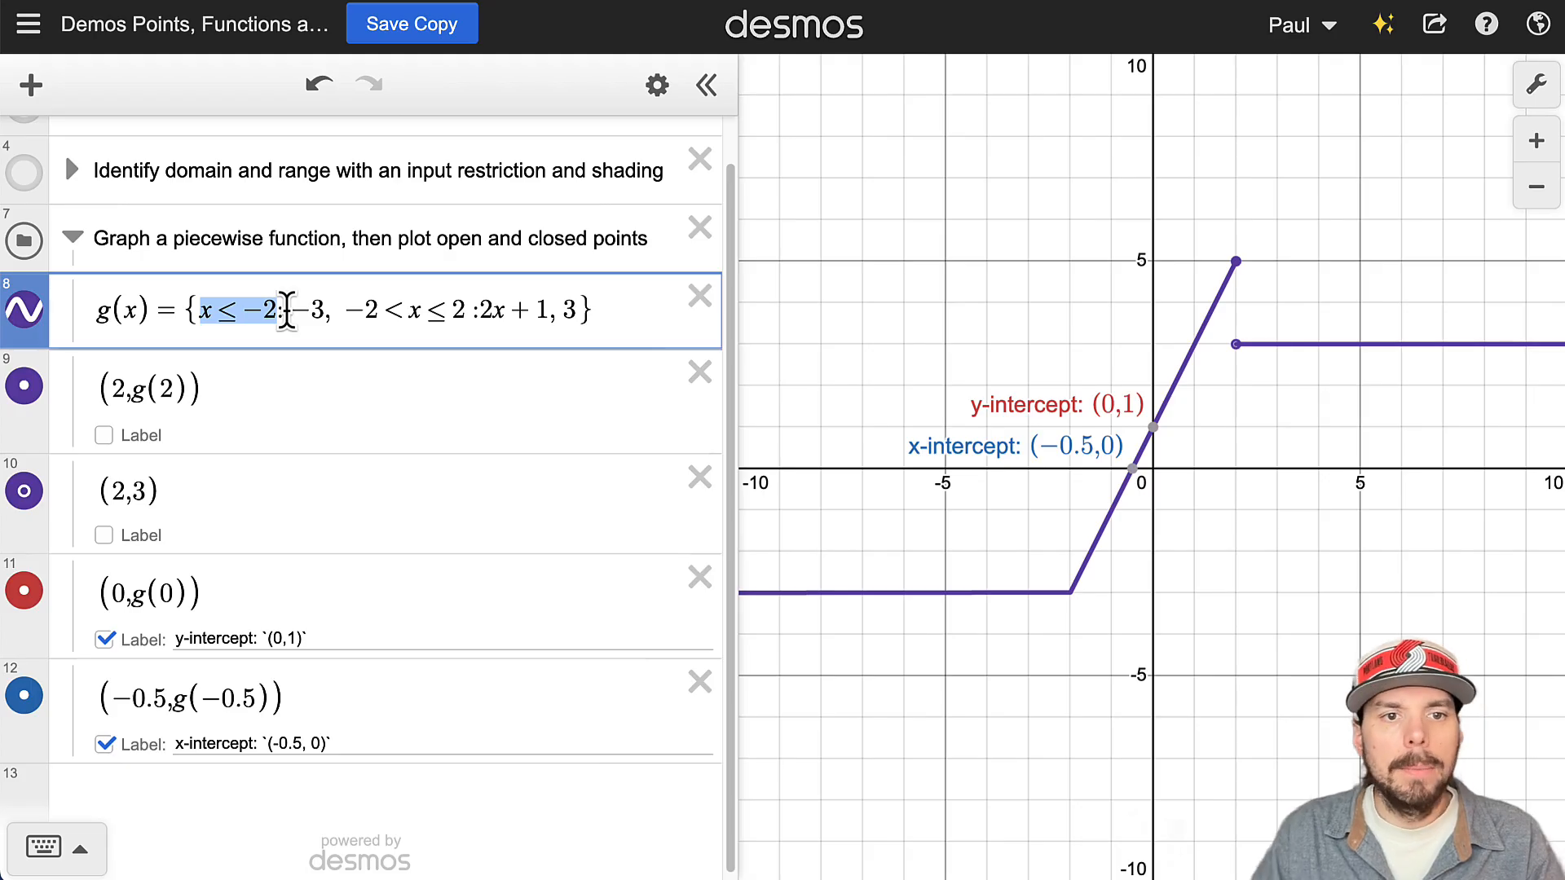
{"action": "left_click", "coordinate": [280, 311]}
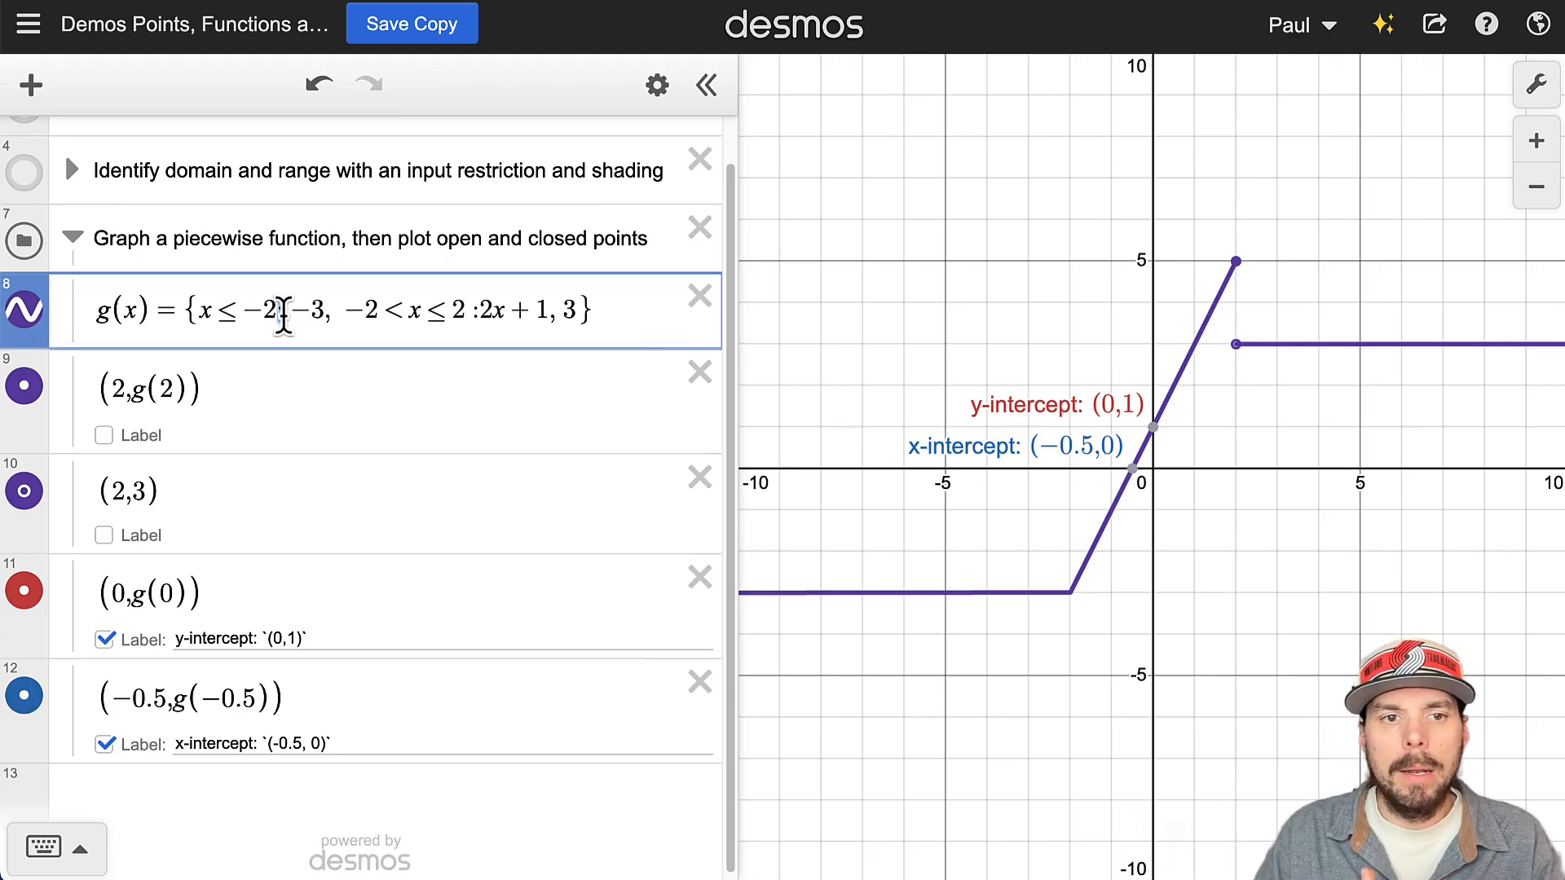
{"action": "left_click_drag", "start_coordinate": [287, 314], "coordinate": [332, 310]}
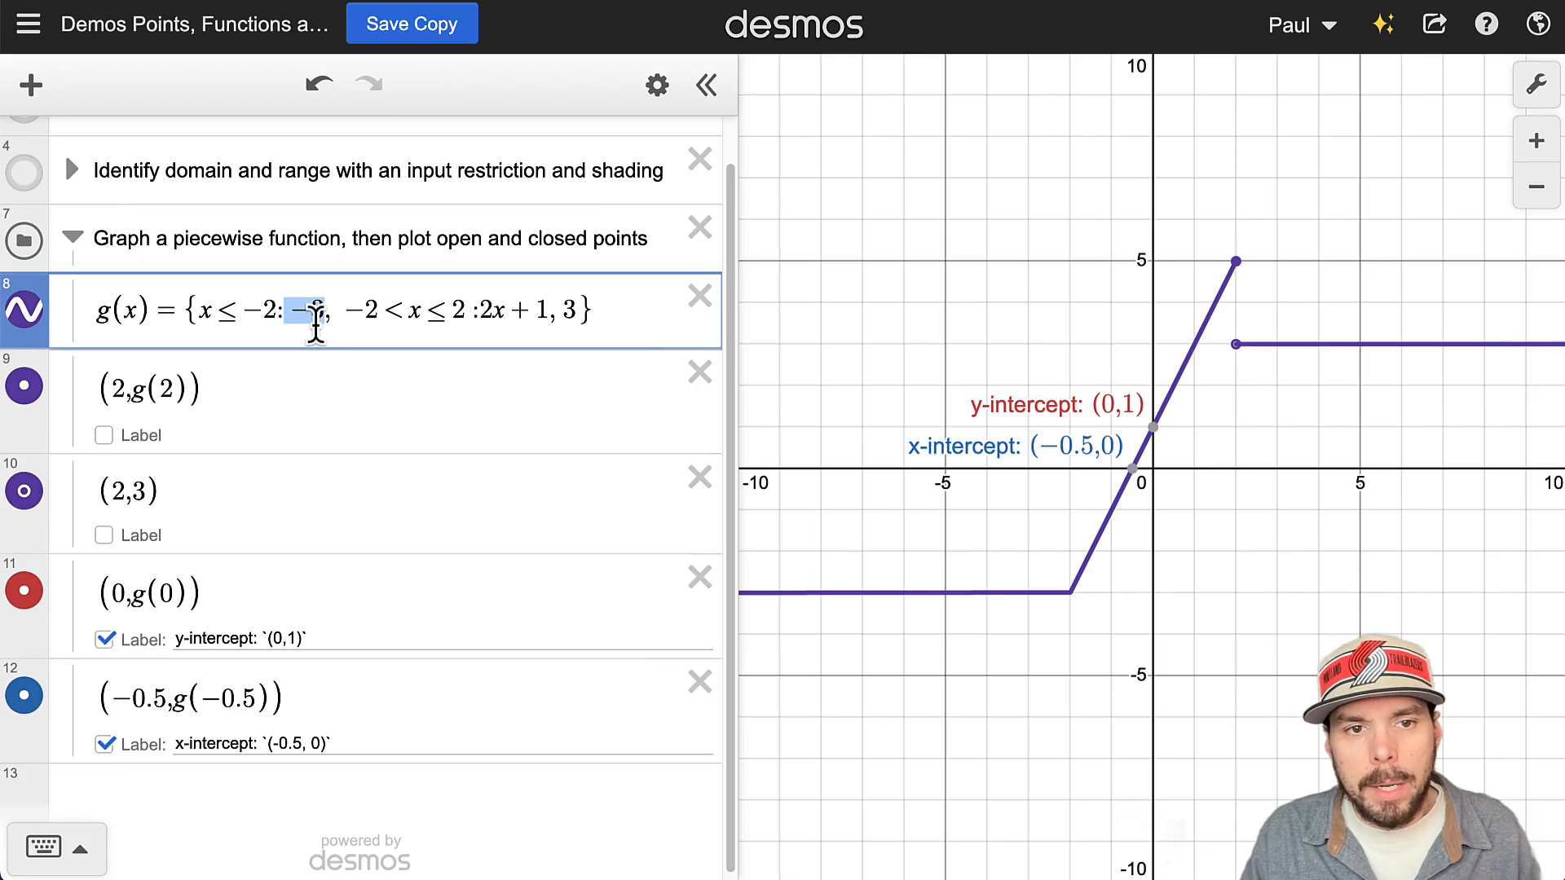
{"action": "left_click_drag", "start_coordinate": [326, 319], "coordinate": [462, 314]}
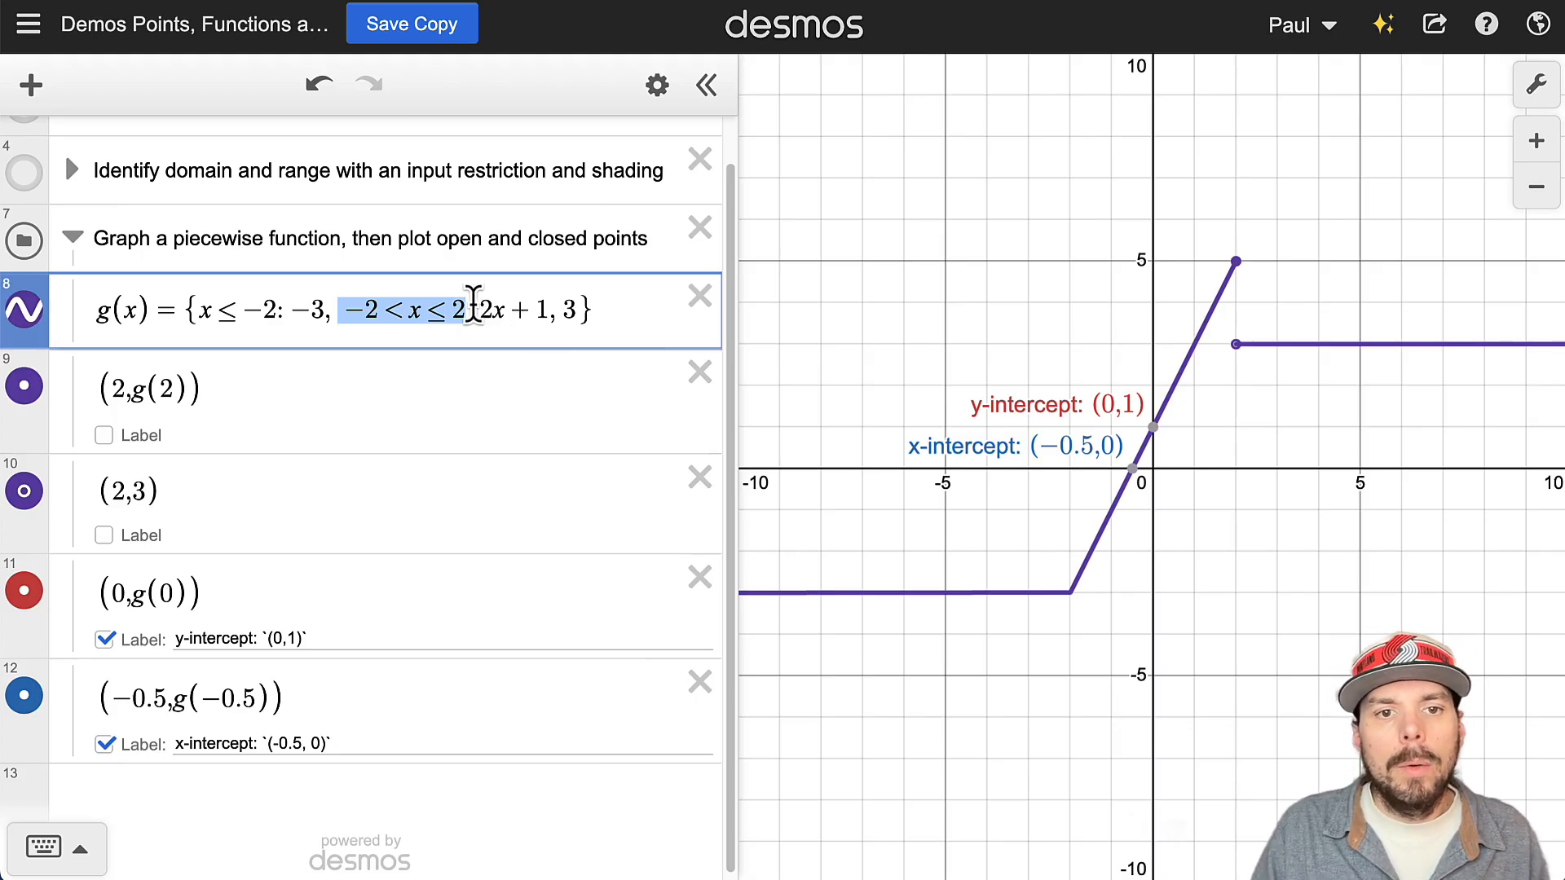
{"action": "left_click_drag", "start_coordinate": [479, 309], "coordinate": [578, 310]}
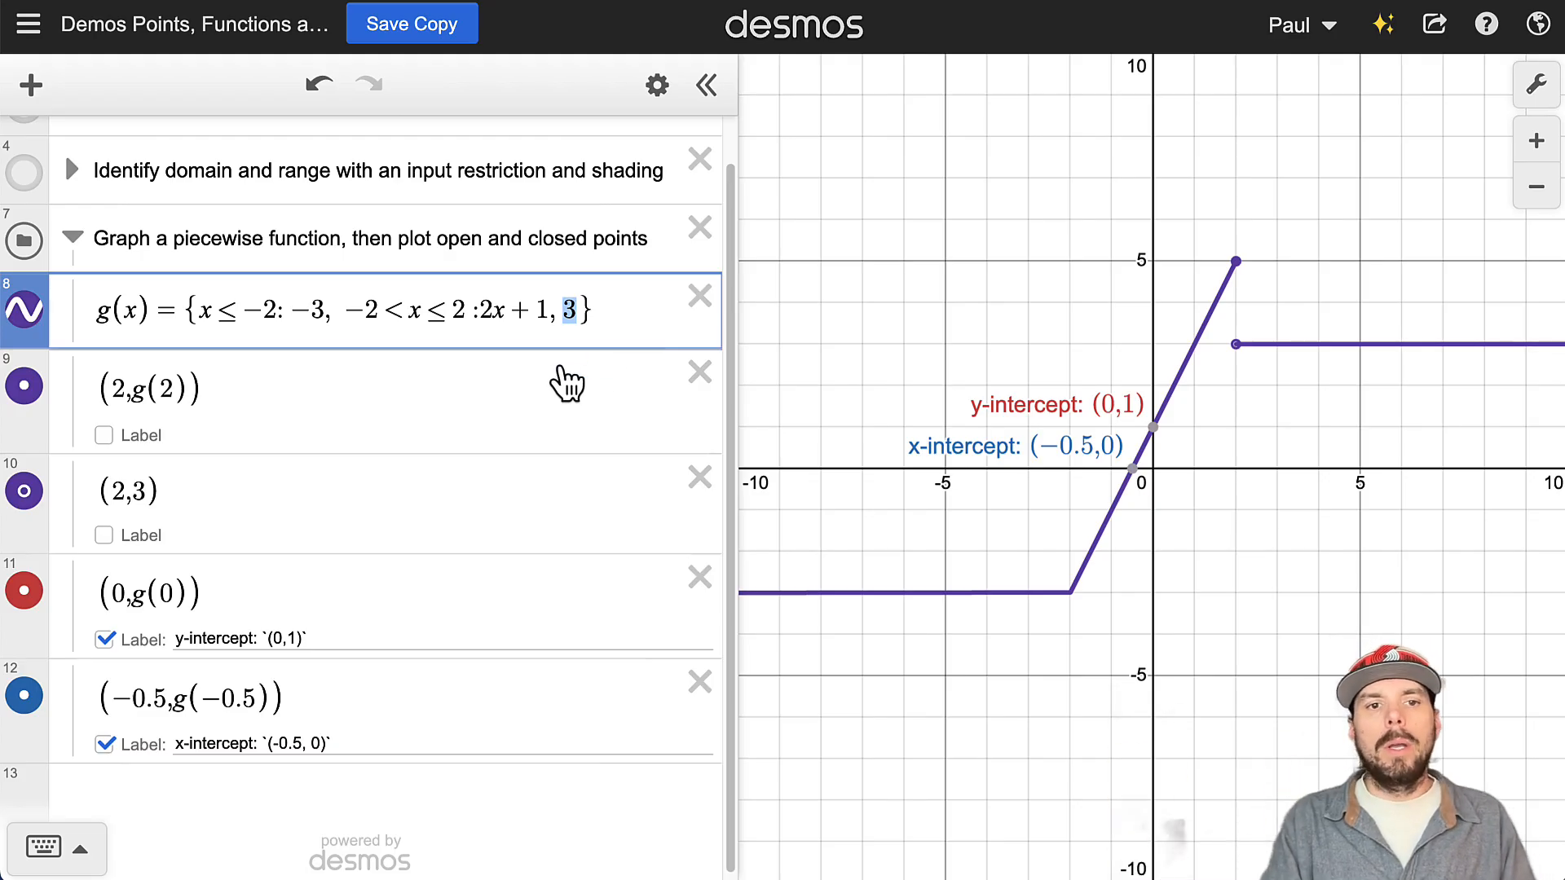
{"action": "left_click", "coordinate": [562, 309]}
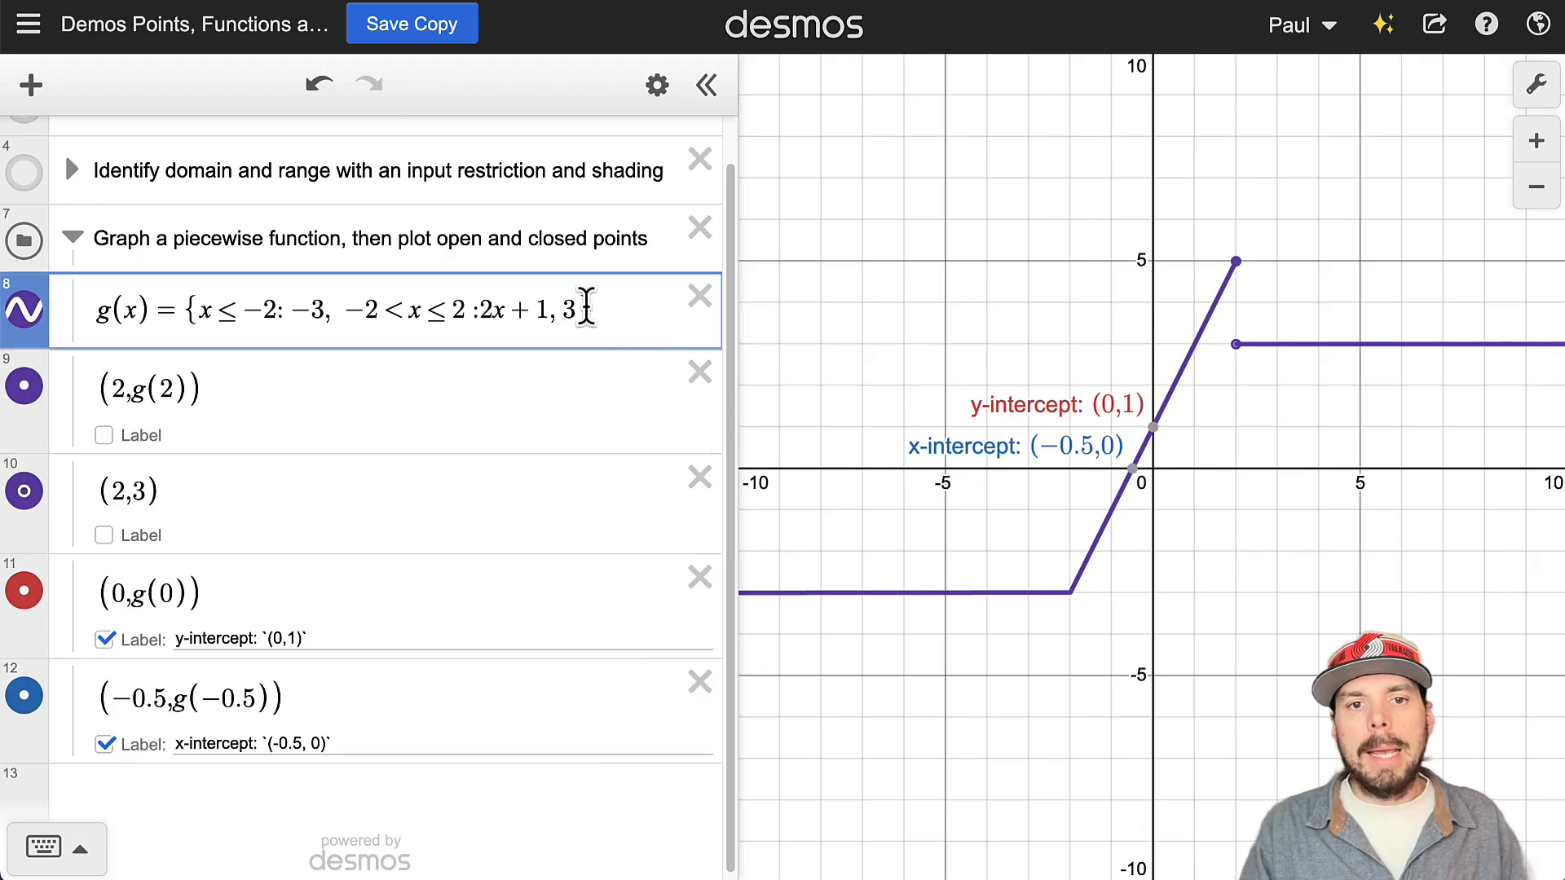
Step: Hide the four plotted points below g(x) and turn off the y-intercept and x-intercept labels
{"action": "left_click", "coordinate": [23, 393]}
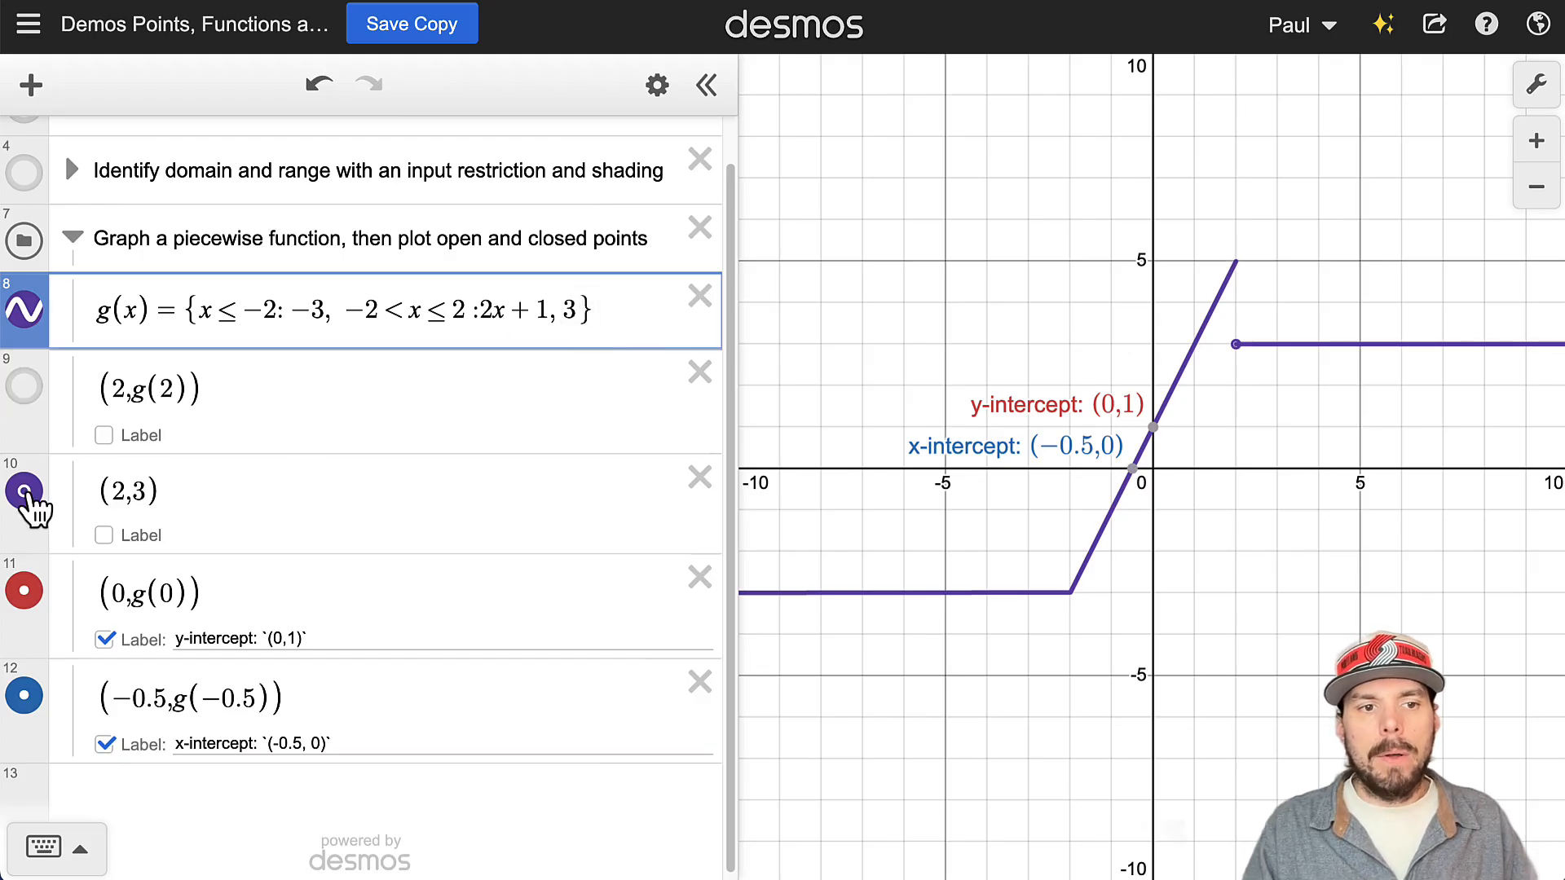
{"action": "left_click", "coordinate": [24, 493]}
{"action": "left_click", "coordinate": [104, 640]}
{"action": "left_click", "coordinate": [24, 591]}
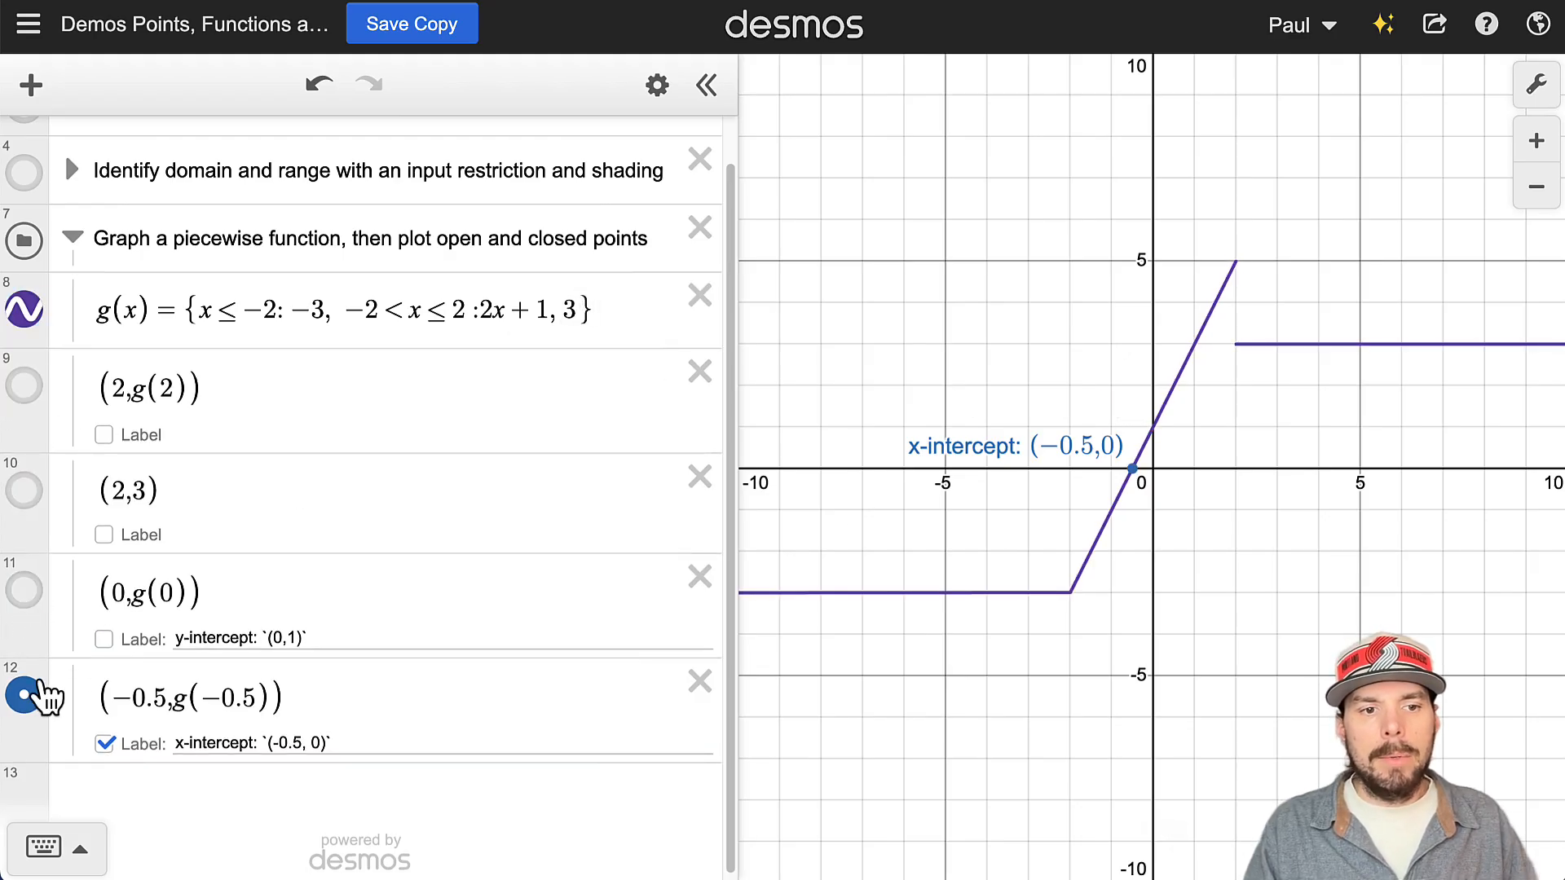
{"action": "left_click", "coordinate": [36, 694]}
{"action": "left_click", "coordinate": [104, 743]}
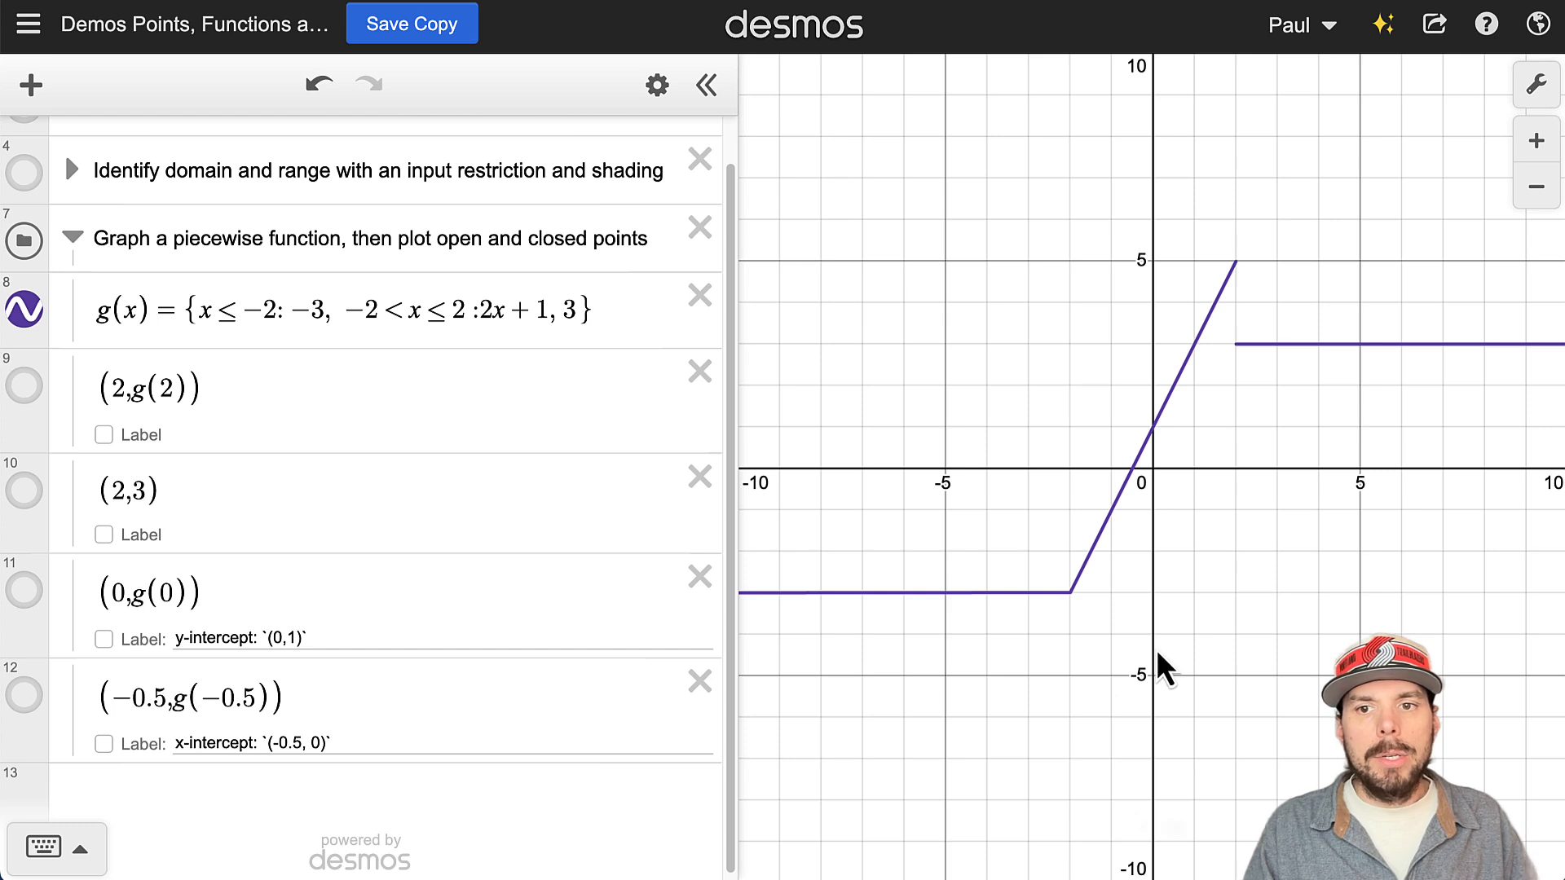
Step: Inspect the jump in the g(x) graph at x = 2 and show the endpoint points (2, g(2)) and (2, 3)
{"action": "mouse_move", "coordinate": [1206, 316]}
{"action": "left_mouse_down"}
{"action": "mouse_move", "coordinate": [1314, 332]}
{"action": "mouse_move", "coordinate": [1265, 358]}
{"action": "mouse_move", "coordinate": [1235, 351]}
{"action": "mouse_move", "coordinate": [1236, 310]}
{"action": "mouse_move", "coordinate": [1288, 330]}
{"action": "mouse_move", "coordinate": [1236, 260]}
{"action": "mouse_move", "coordinate": [1273, 337]}
{"action": "left_mouse_up"}
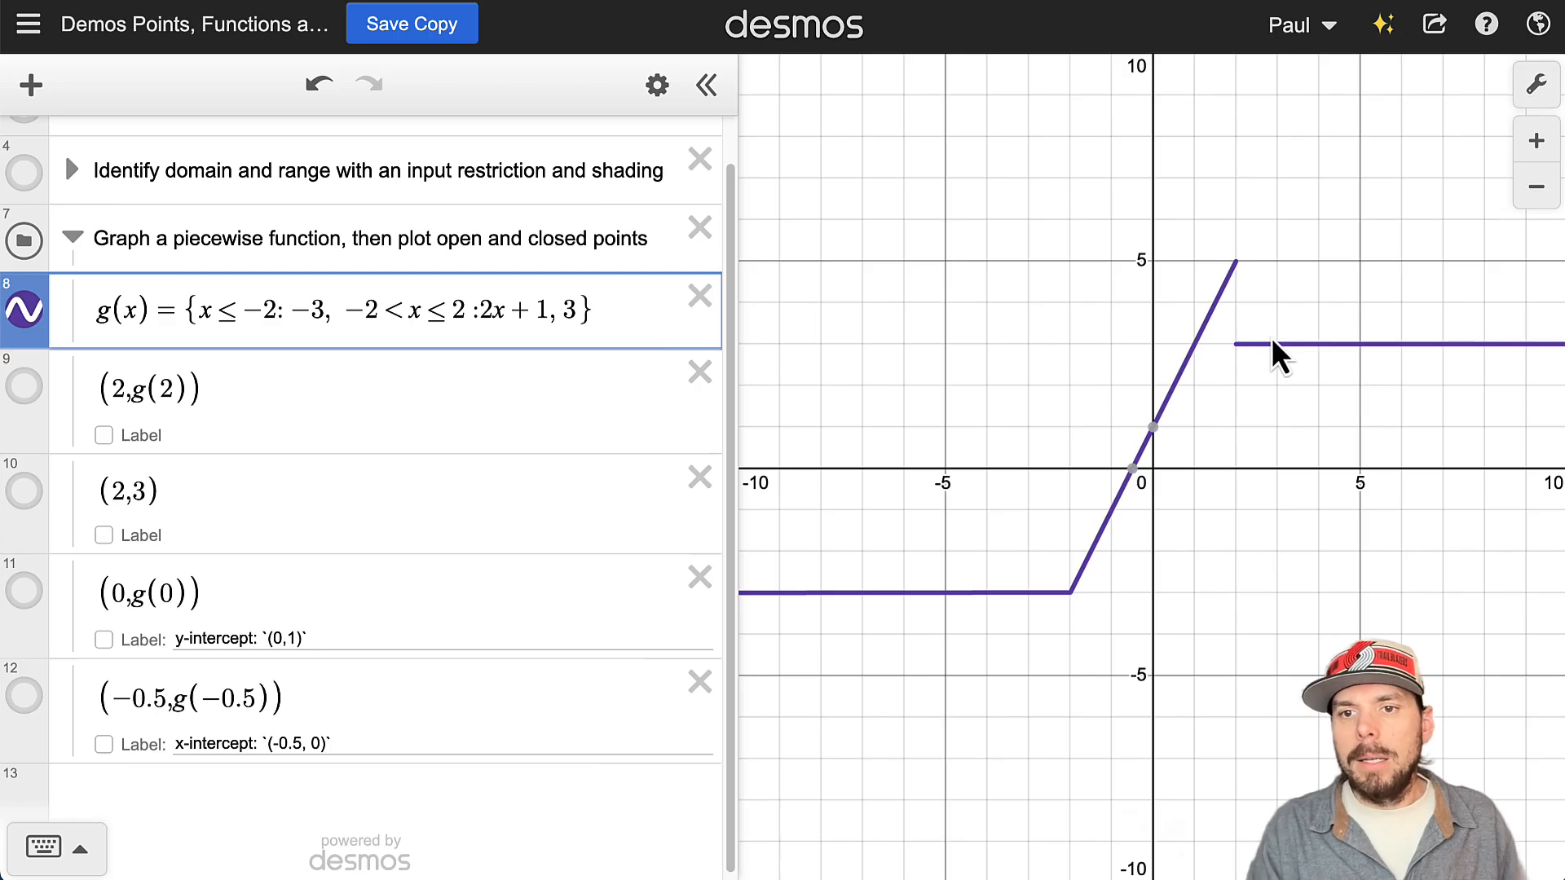
{"action": "left_click", "coordinate": [24, 388]}
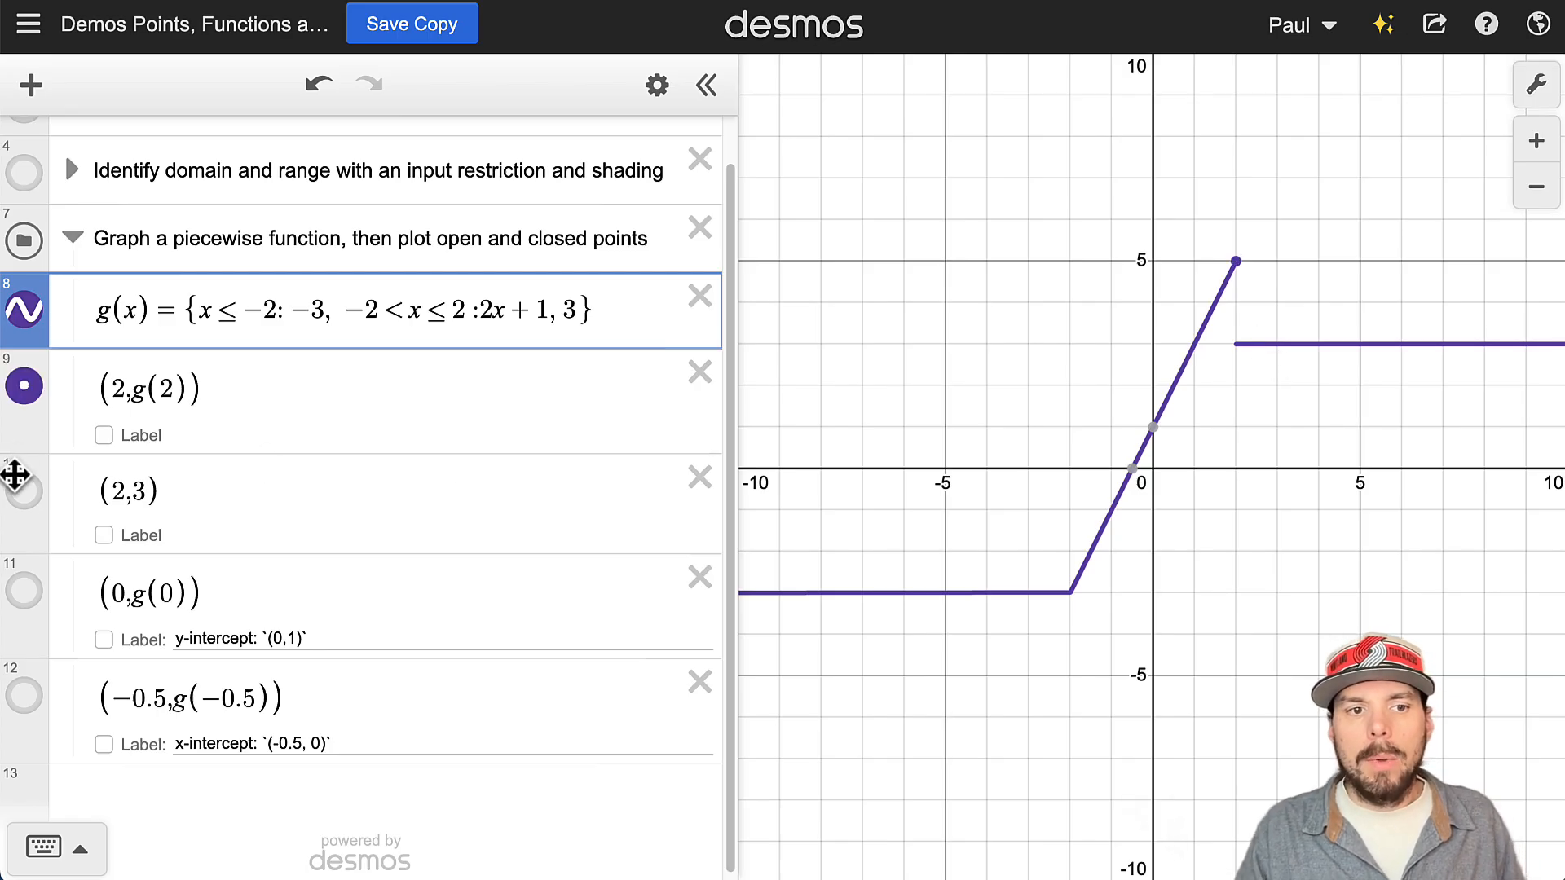
{"action": "left_click", "coordinate": [21, 488]}
{"action": "left_click", "coordinate": [1258, 416]}
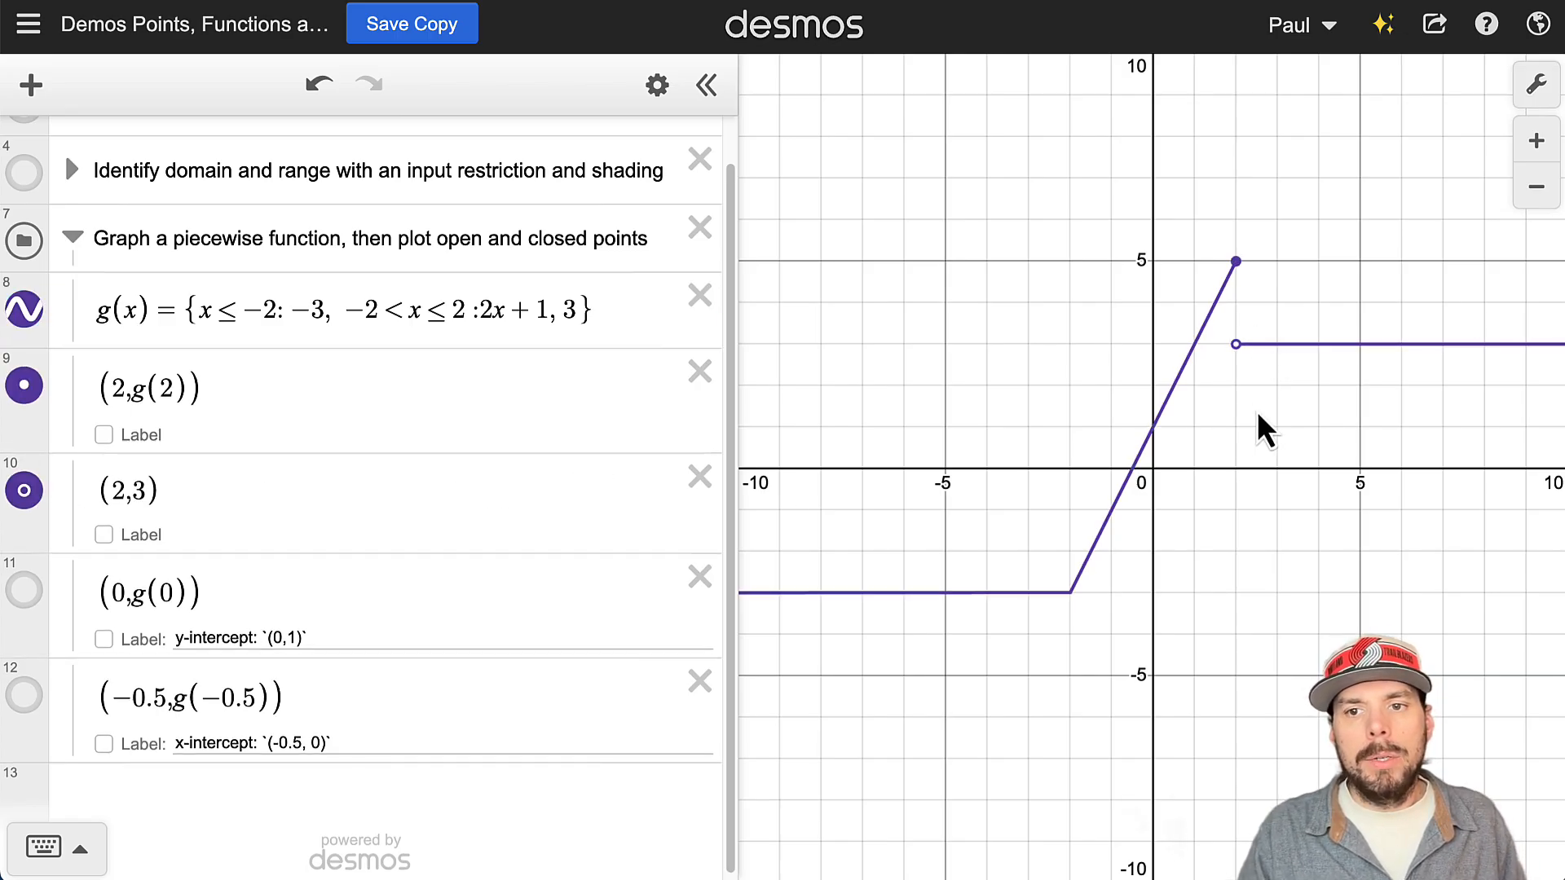
Step: Try the cross style on the point (2, g(2)), set it back to the closed dot and finish editing the list
{"action": "left_click_drag", "start_coordinate": [223, 381], "coordinate": [105, 386]}
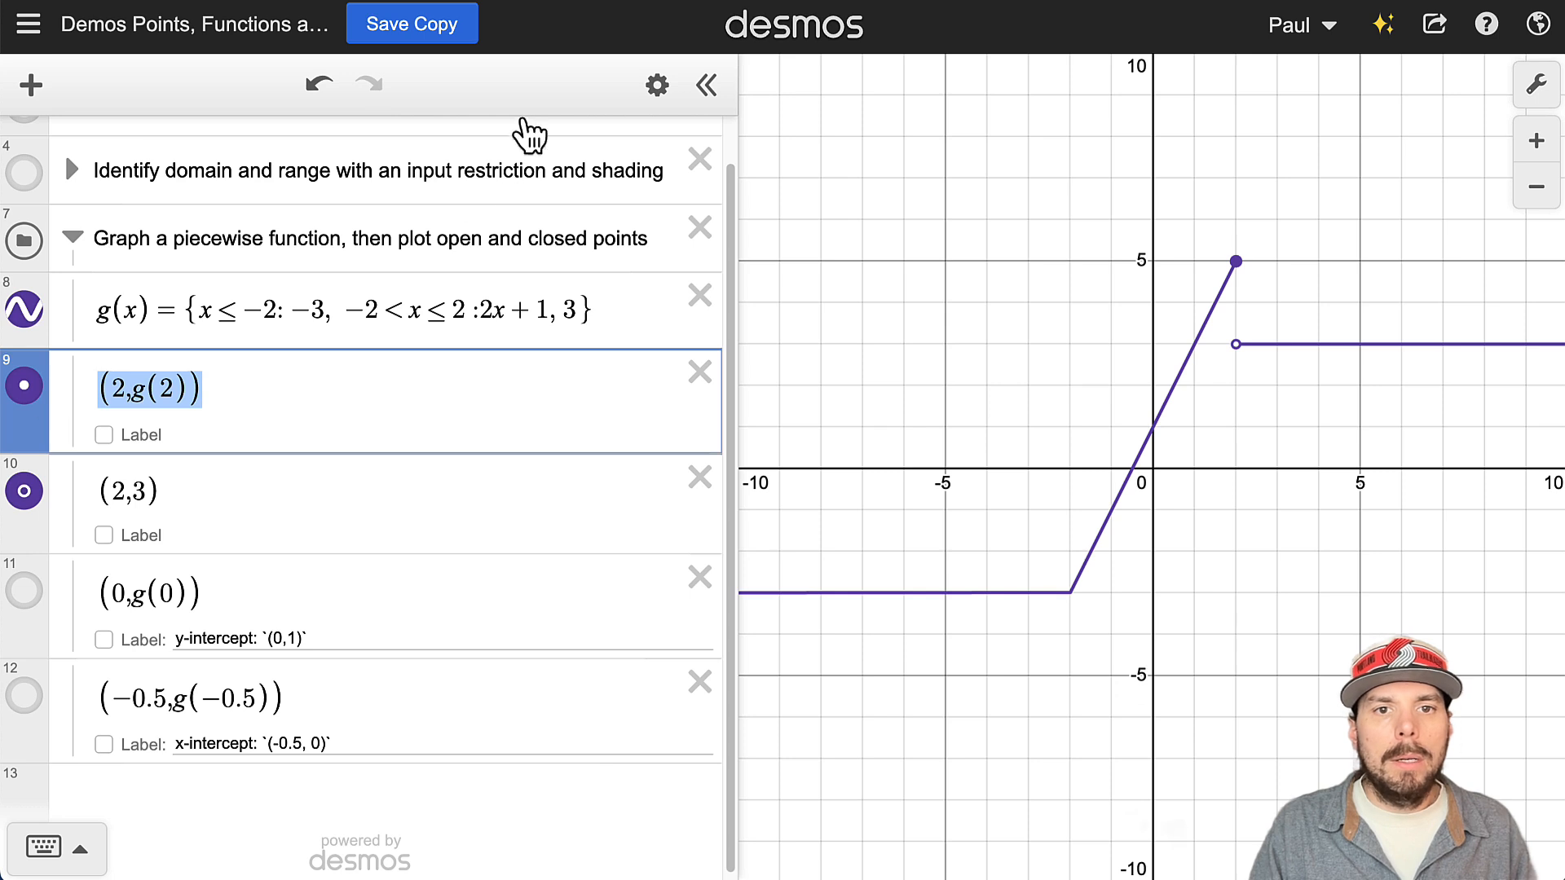
{"action": "left_click", "coordinate": [657, 85]}
{"action": "left_click", "coordinate": [659, 90]}
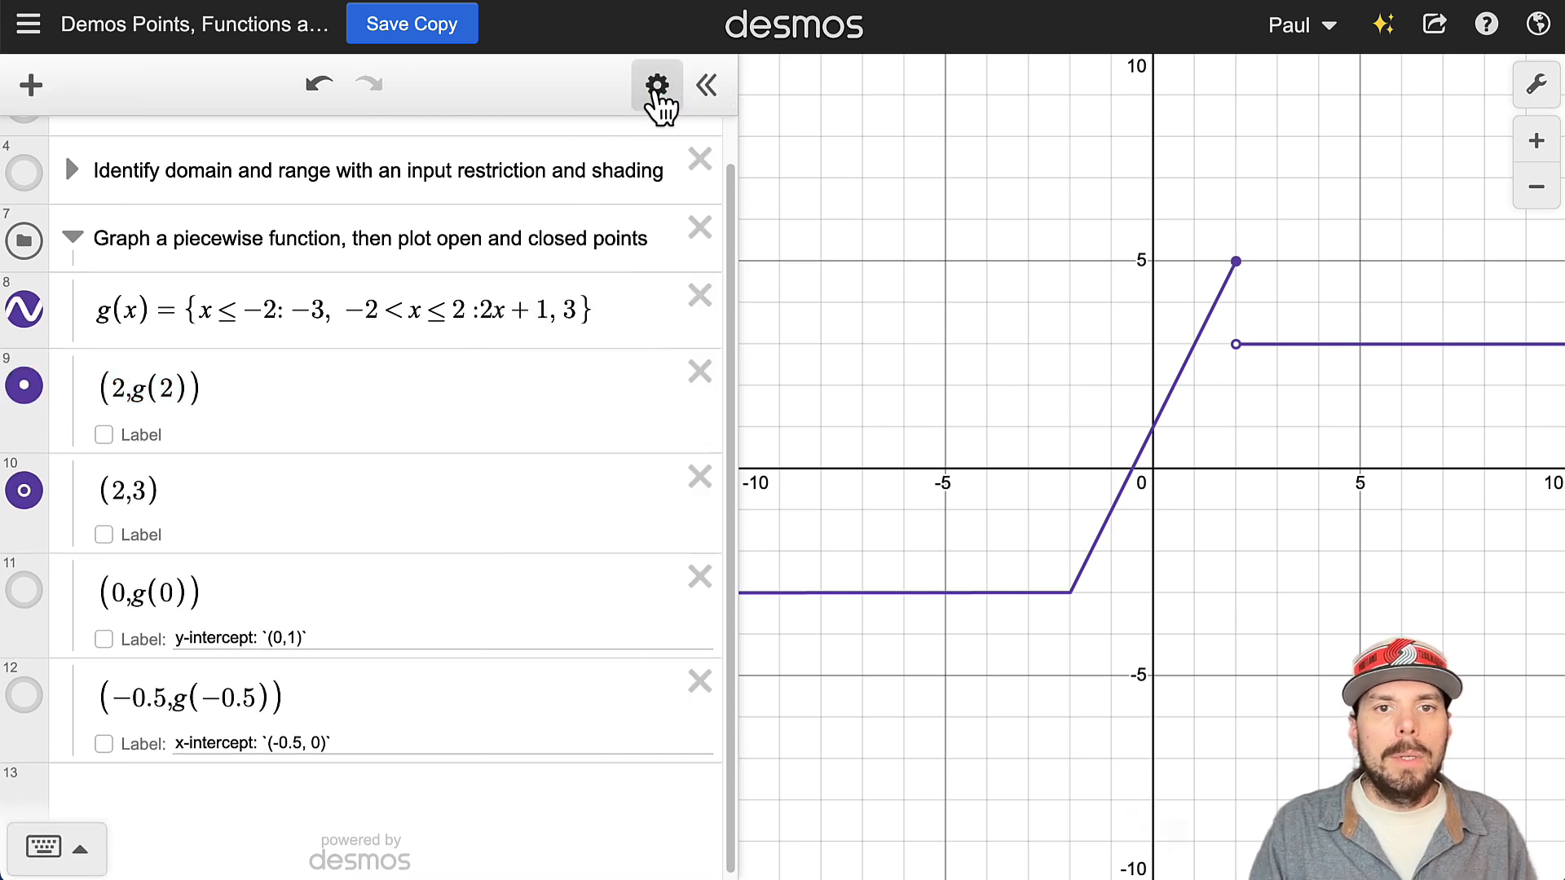
{"action": "left_click", "coordinate": [658, 86]}
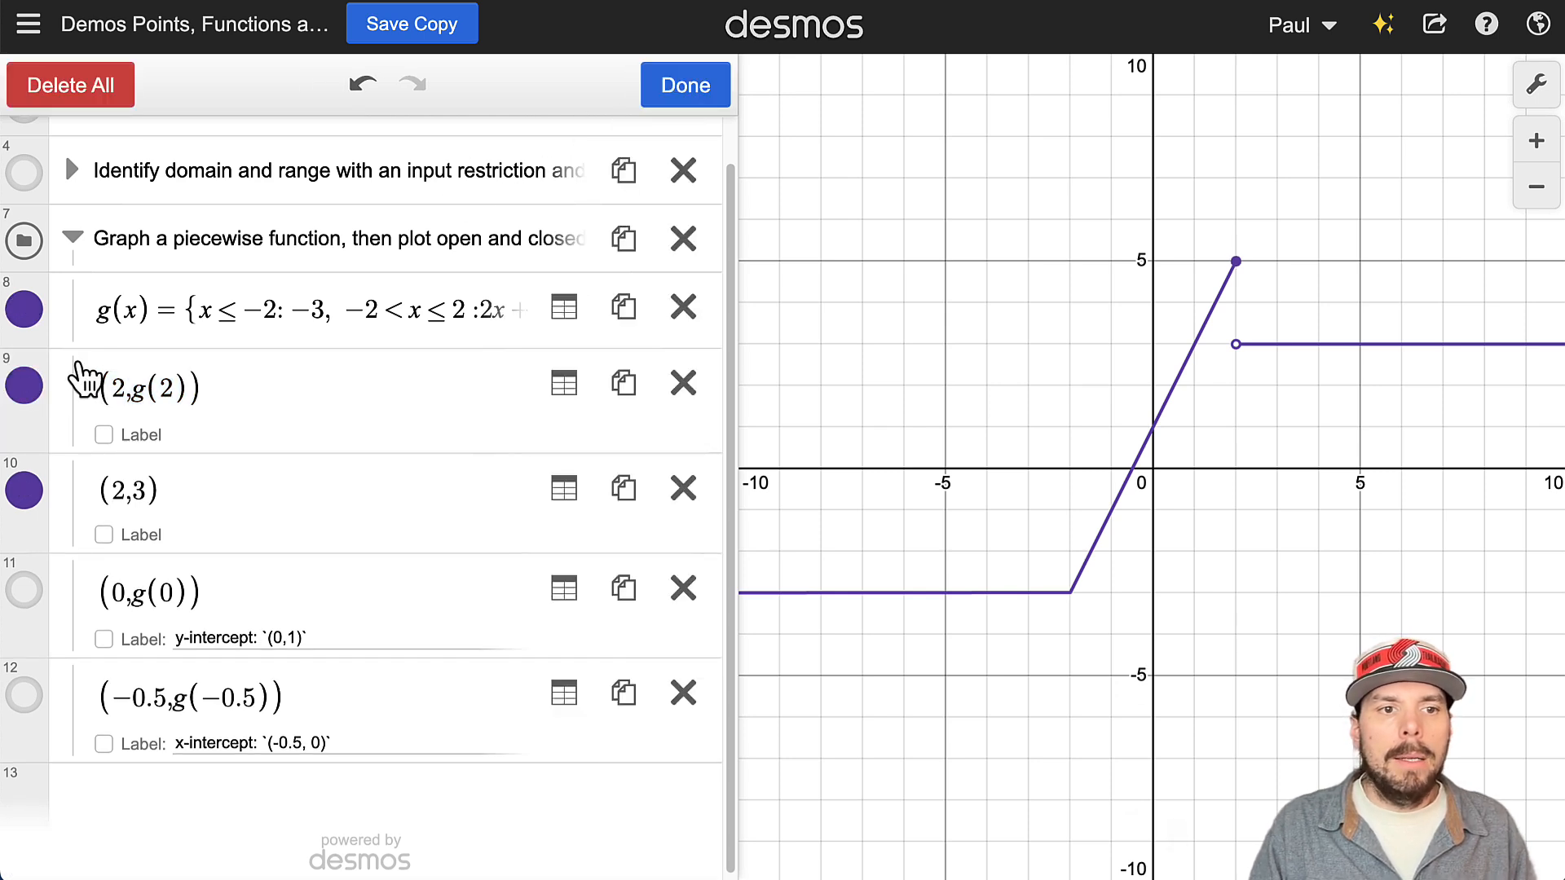
{"action": "left_click", "coordinate": [37, 395]}
{"action": "left_click", "coordinate": [292, 422]}
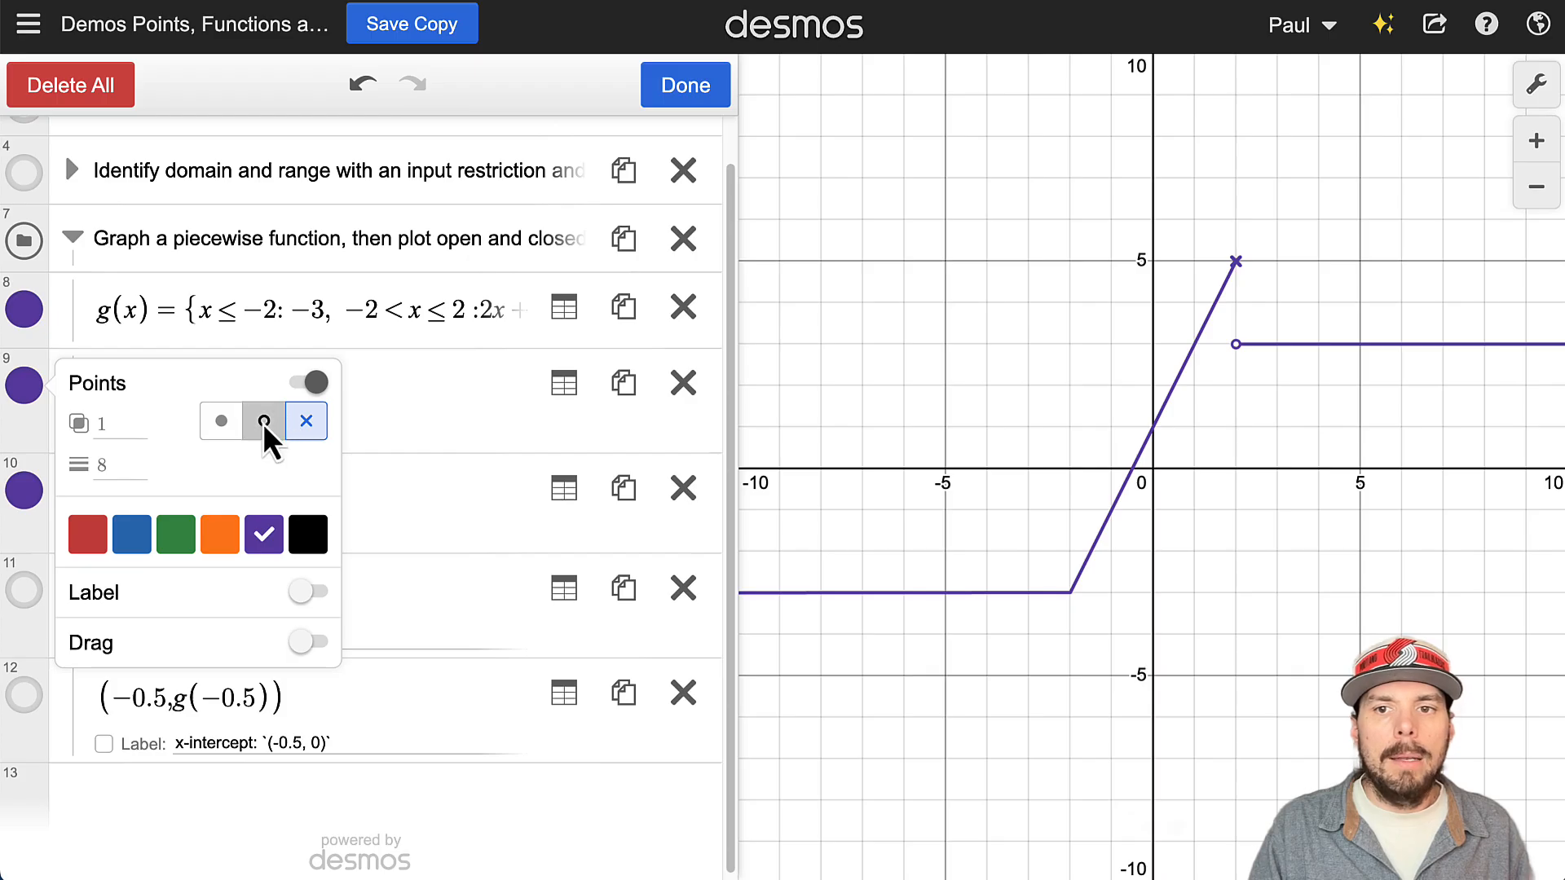
{"action": "left_click", "coordinate": [220, 422]}
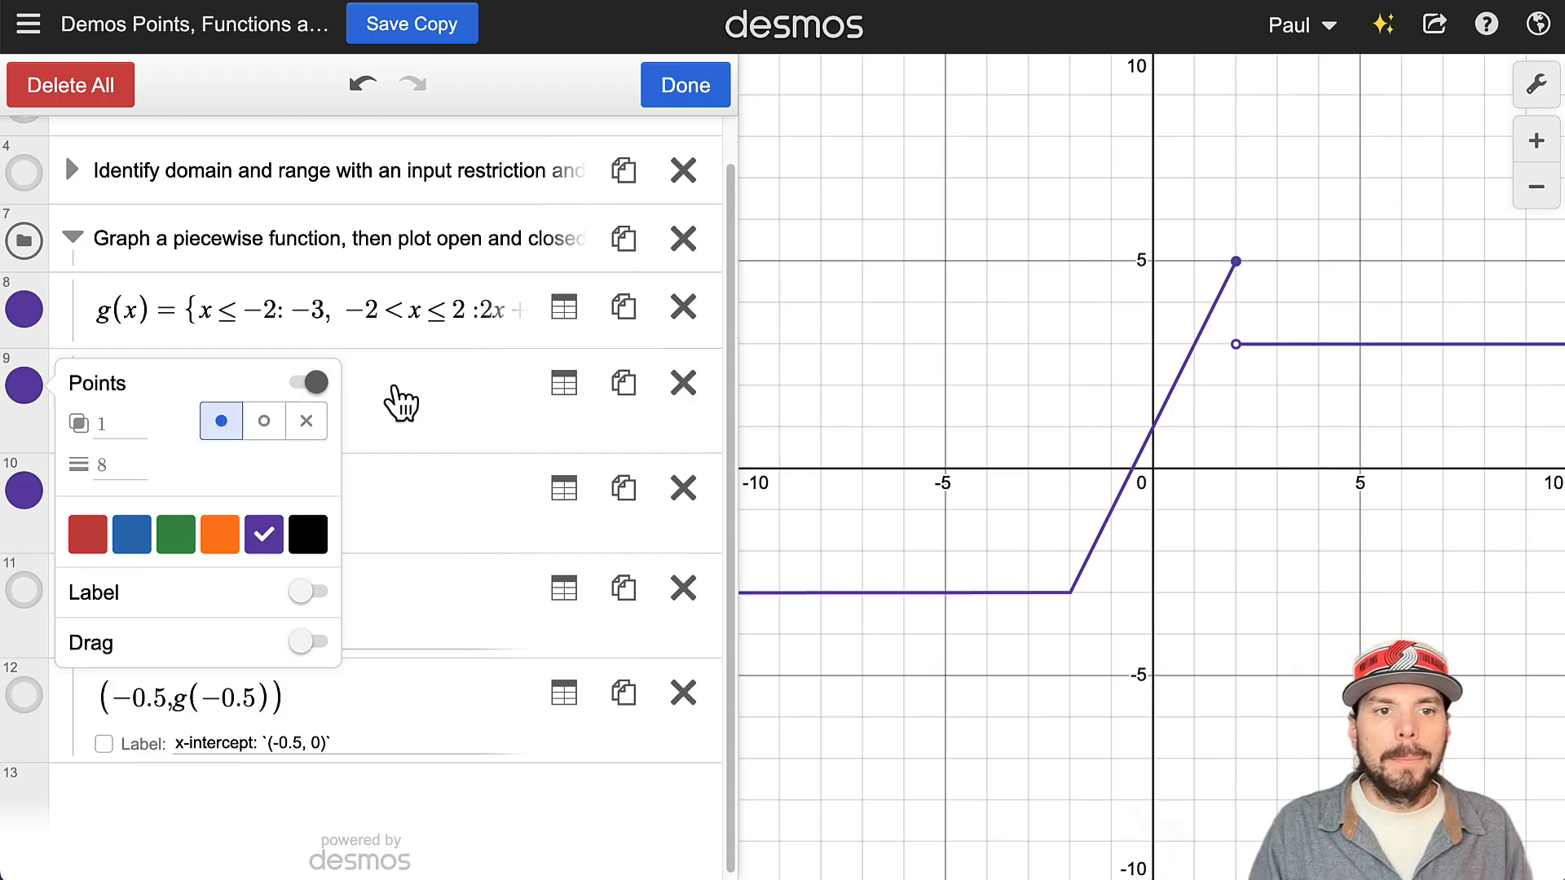
{"action": "left_click", "coordinate": [710, 83]}
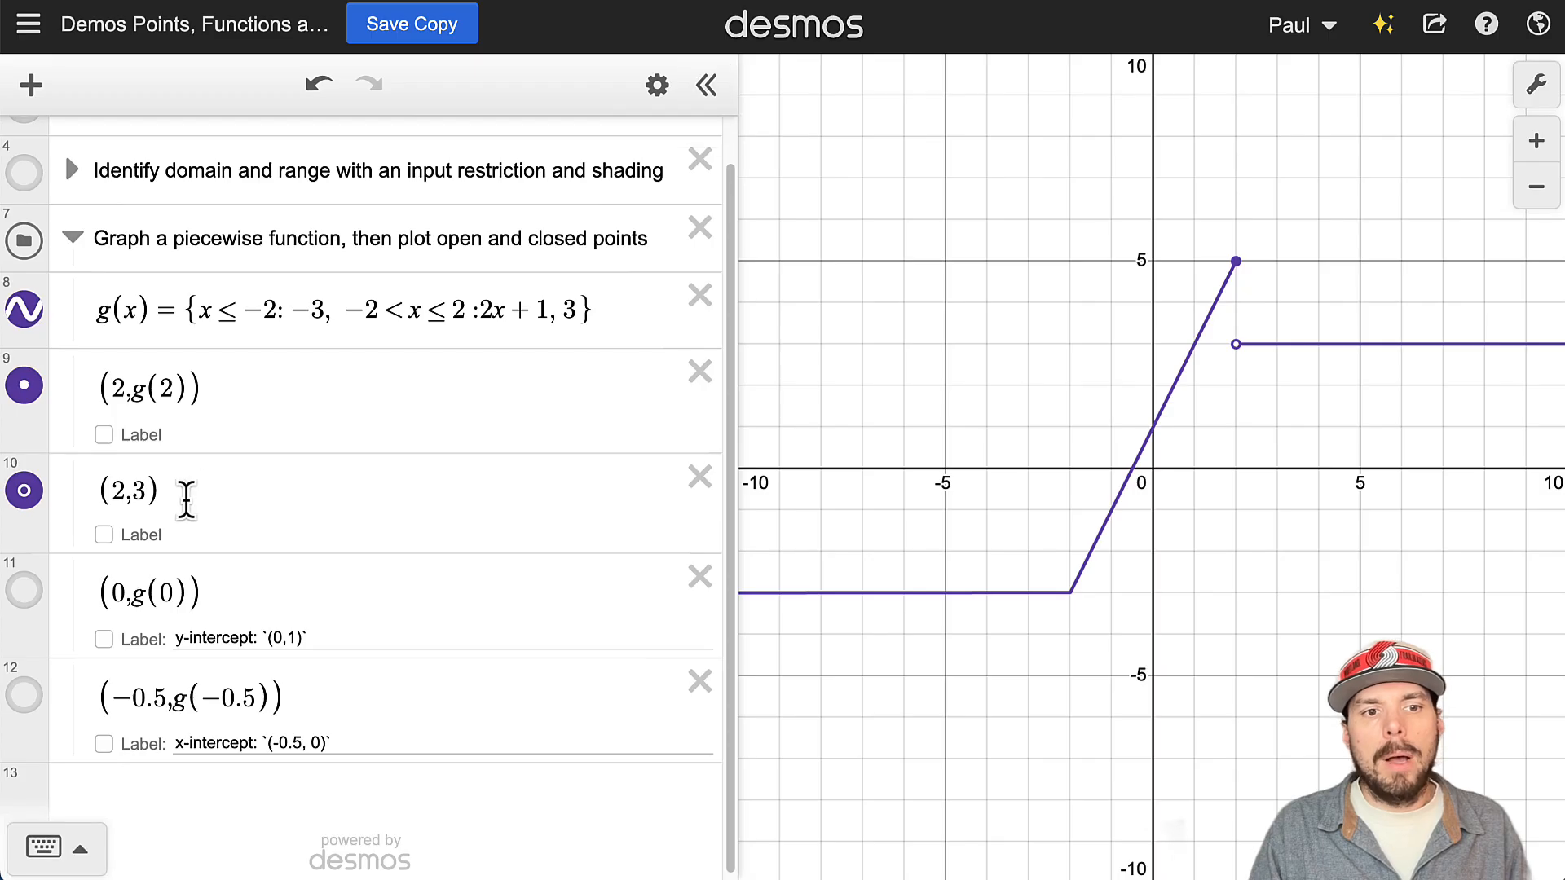
Step: Check the open point's coordinates on the graph against its (2, 3) expression
{"action": "mouse_move", "coordinate": [1239, 348]}
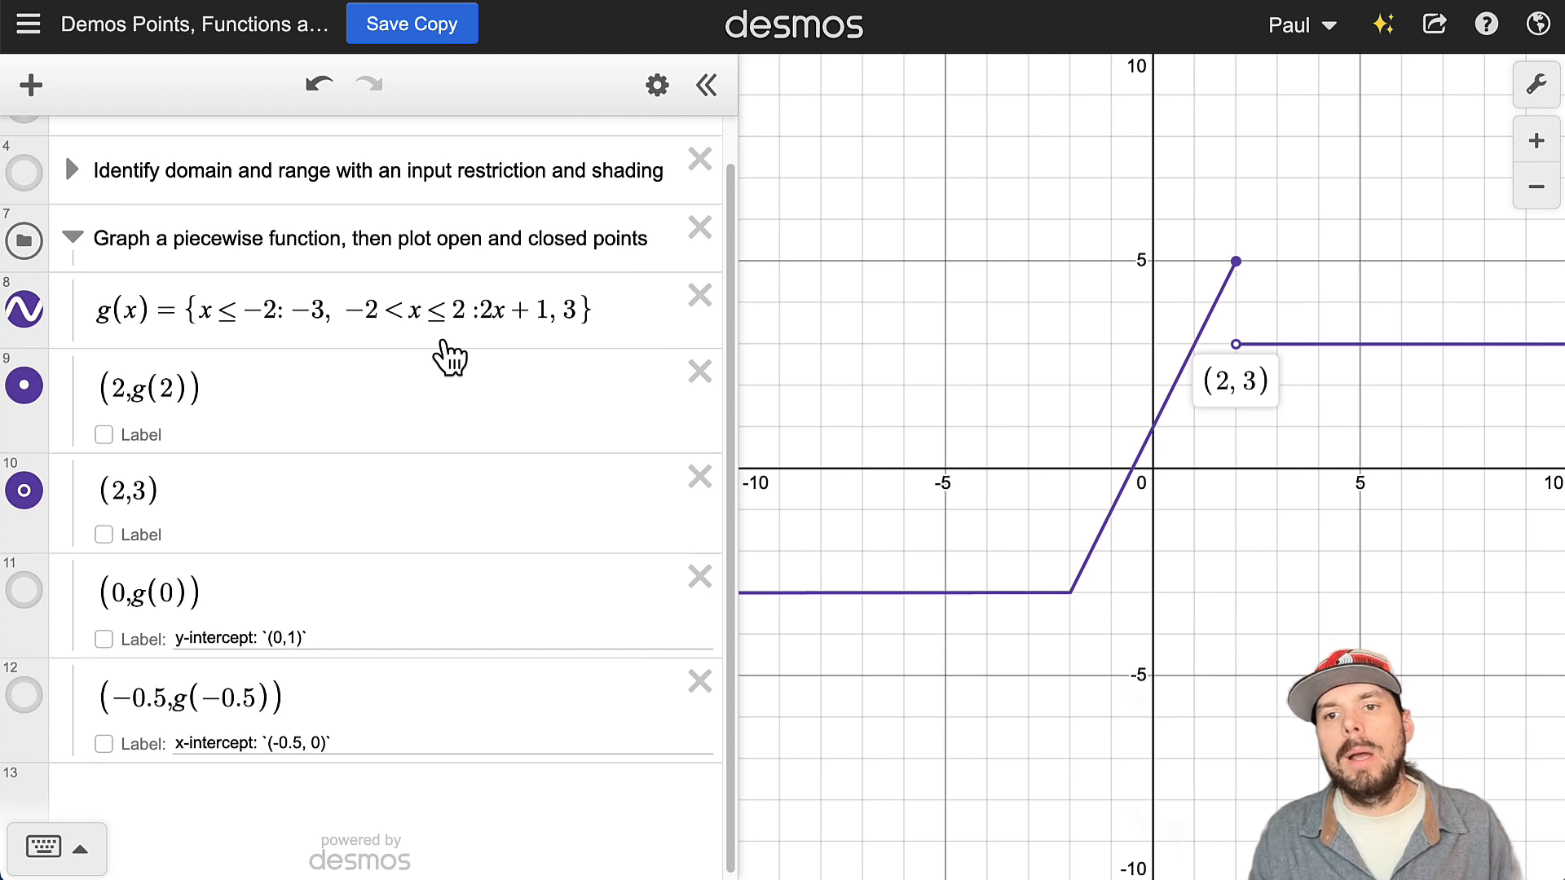
{"action": "left_click_drag", "start_coordinate": [159, 489], "coordinate": [101, 491]}
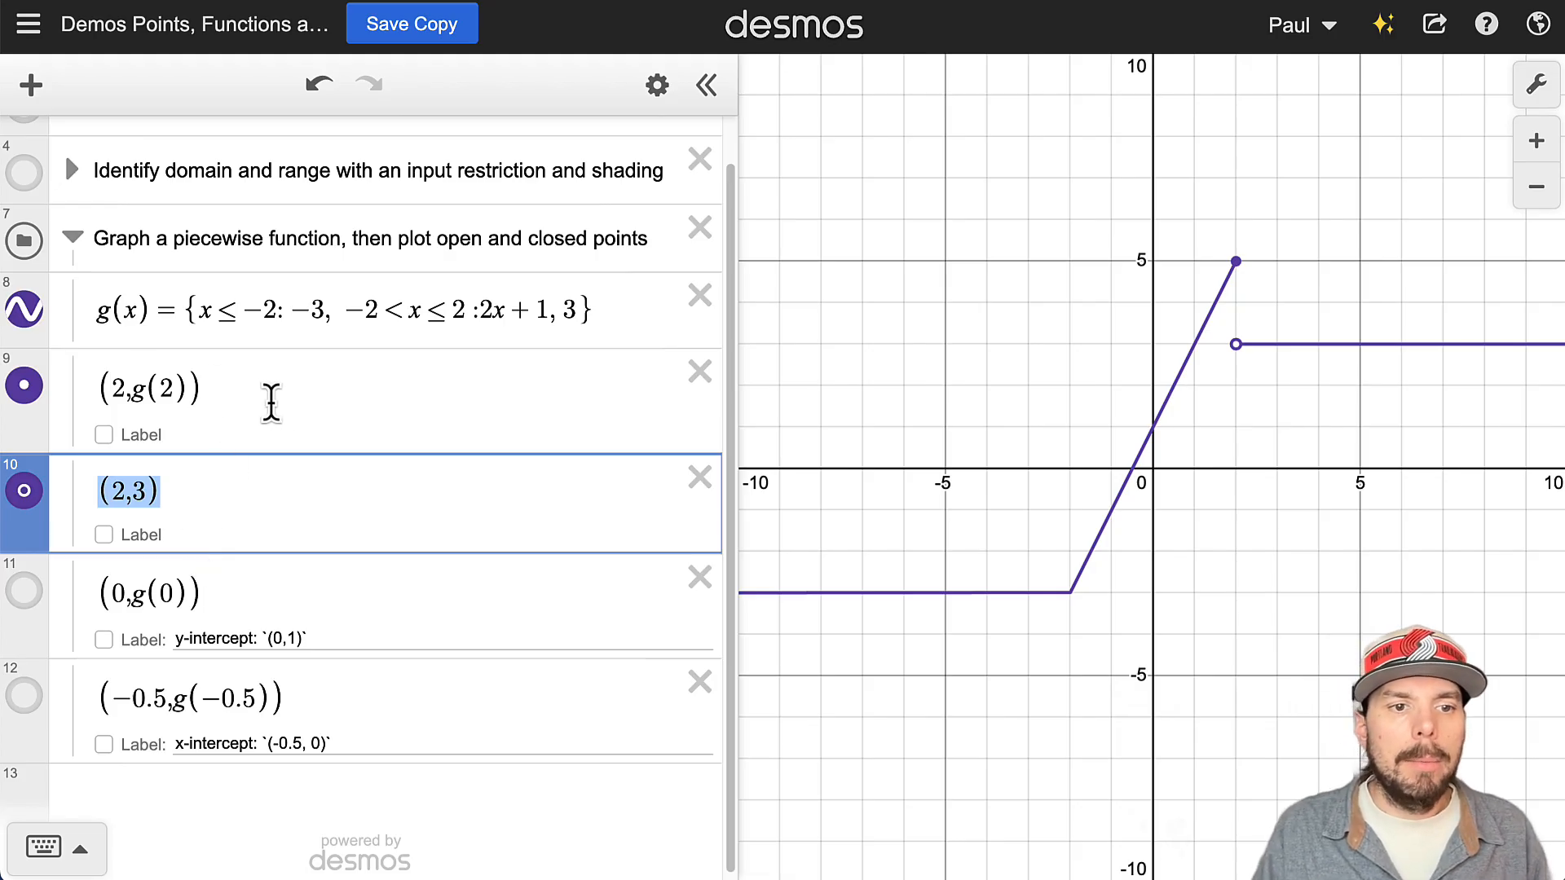
Step: Show the points (0, g(0)) and (−0.5, g(−0.5)) and turn on their intercept labels
{"action": "left_click", "coordinate": [25, 591]}
{"action": "left_click", "coordinate": [25, 591]}
{"action": "left_click", "coordinate": [24, 695]}
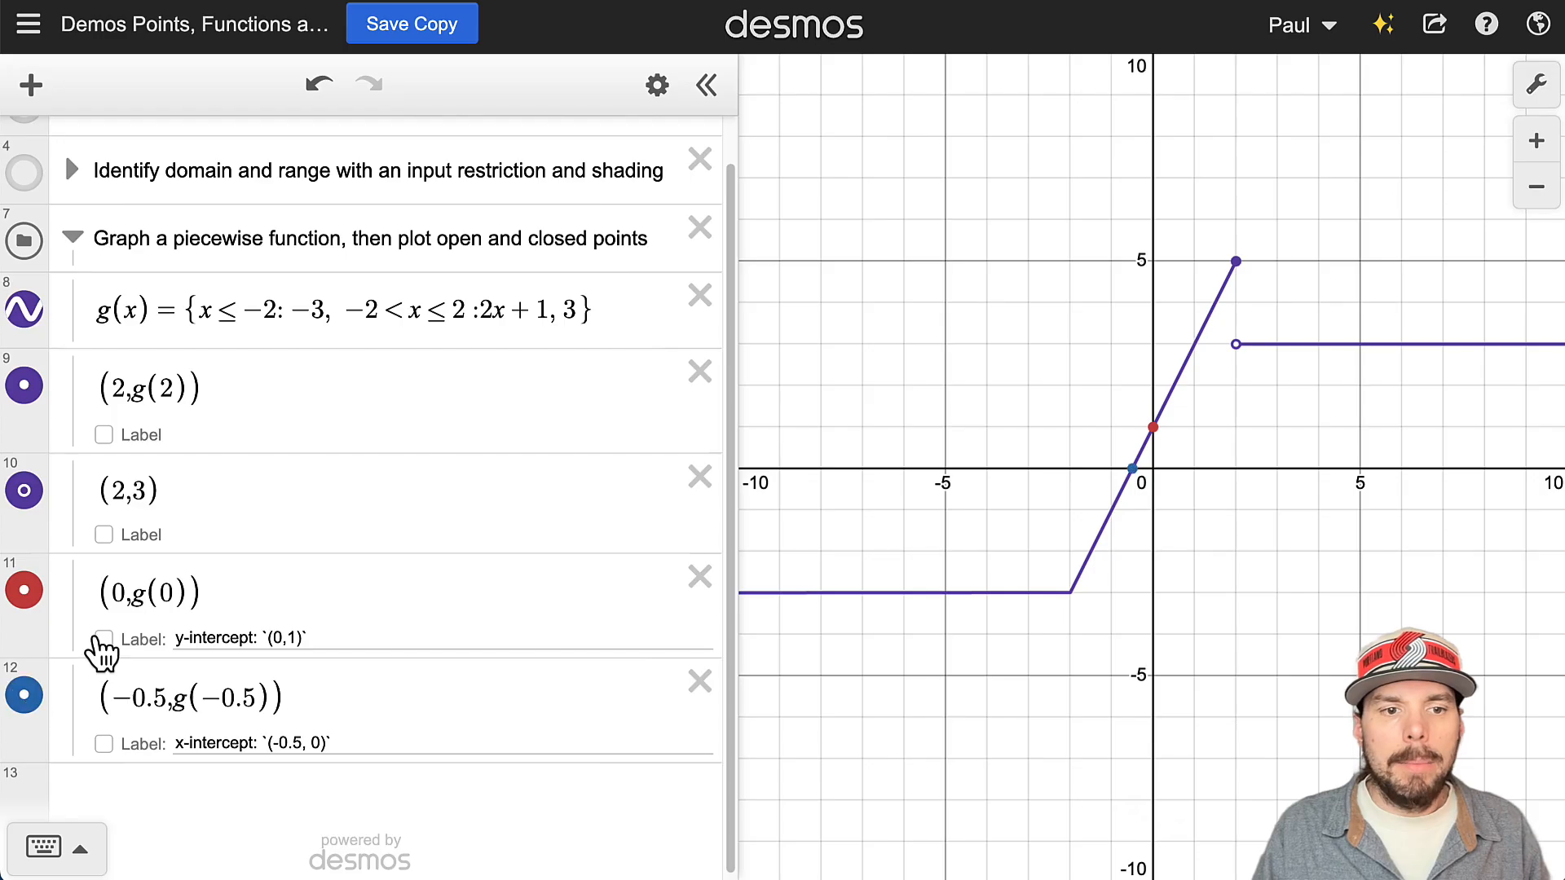
{"action": "left_click", "coordinate": [106, 639]}
{"action": "left_click", "coordinate": [105, 744]}
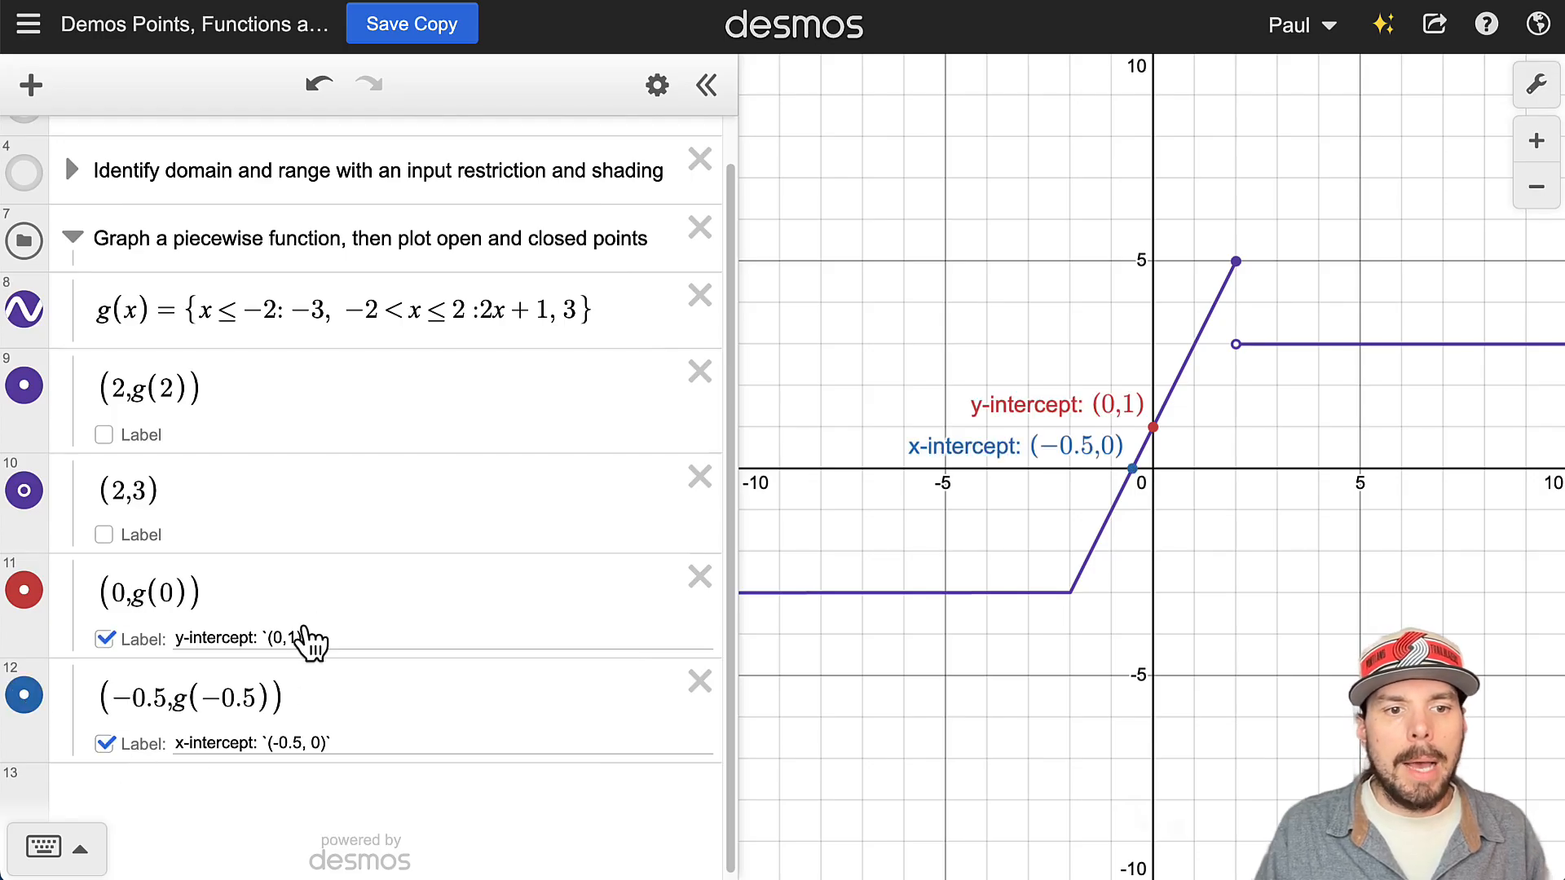
Step: Examine the y-intercept label's text and the backticks around its coordinates (0,1)
{"action": "left_click_drag", "start_coordinate": [308, 639], "coordinate": [170, 650]}
{"action": "left_click", "coordinate": [202, 638]}
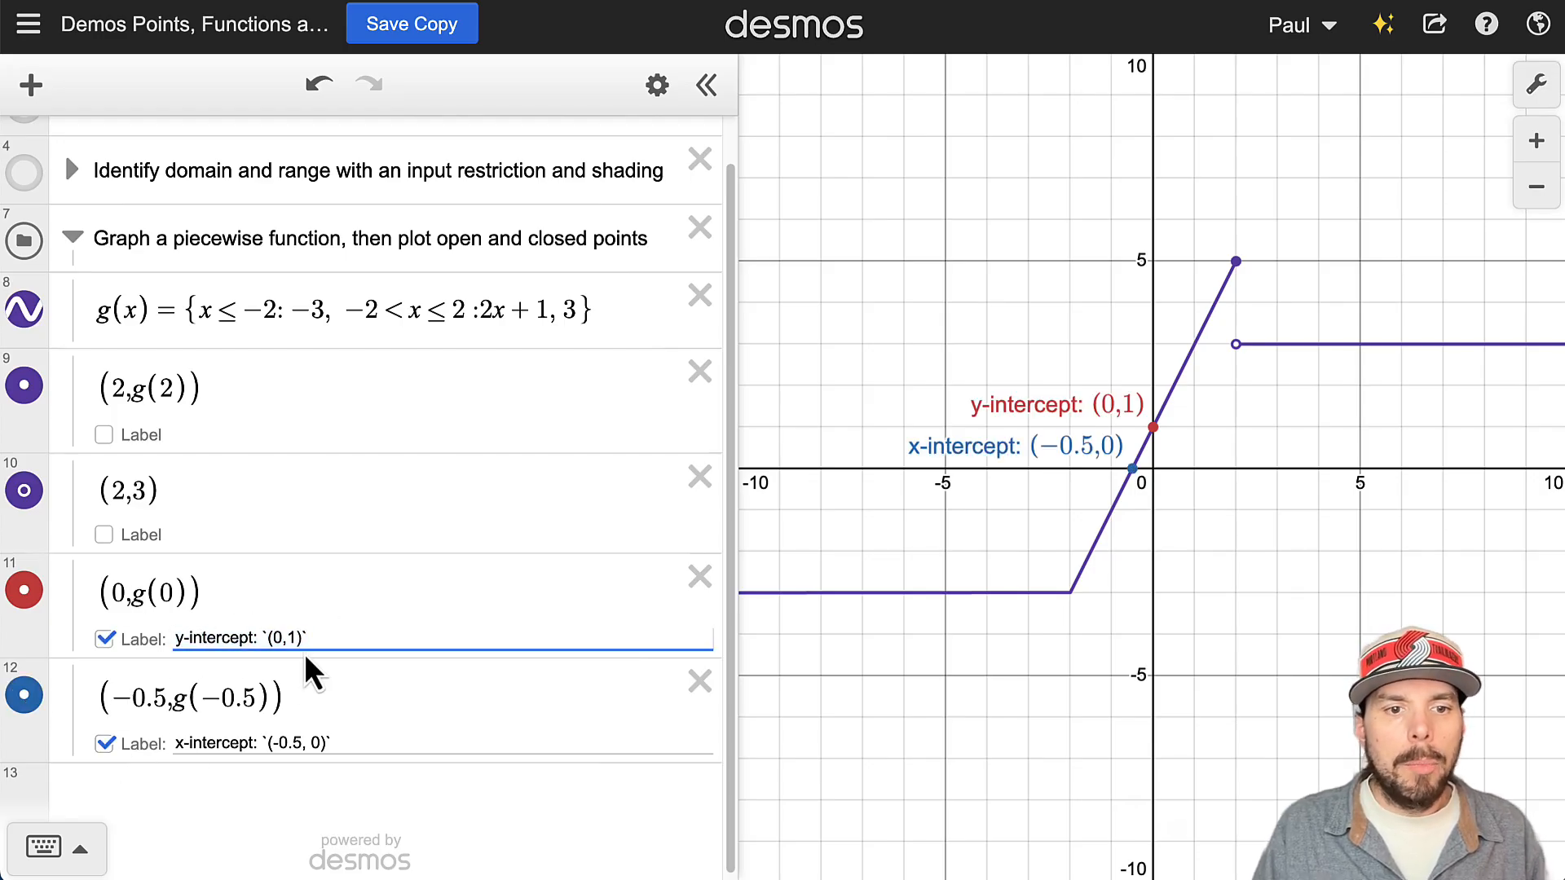
{"action": "left_click_drag", "start_coordinate": [336, 644], "coordinate": [259, 639]}
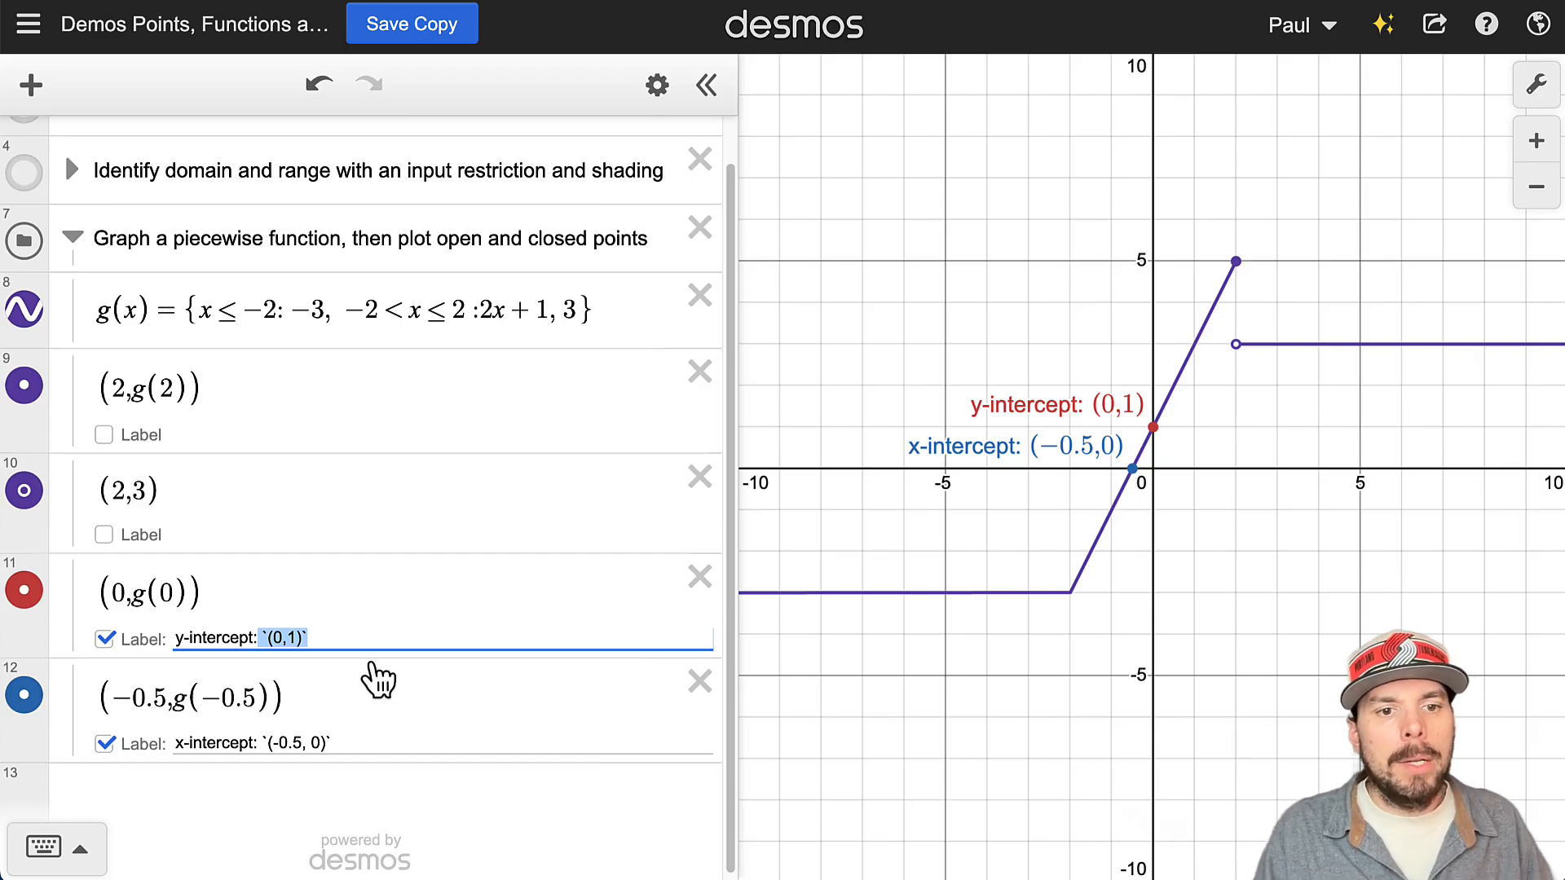
{"action": "left_click", "coordinate": [289, 638]}
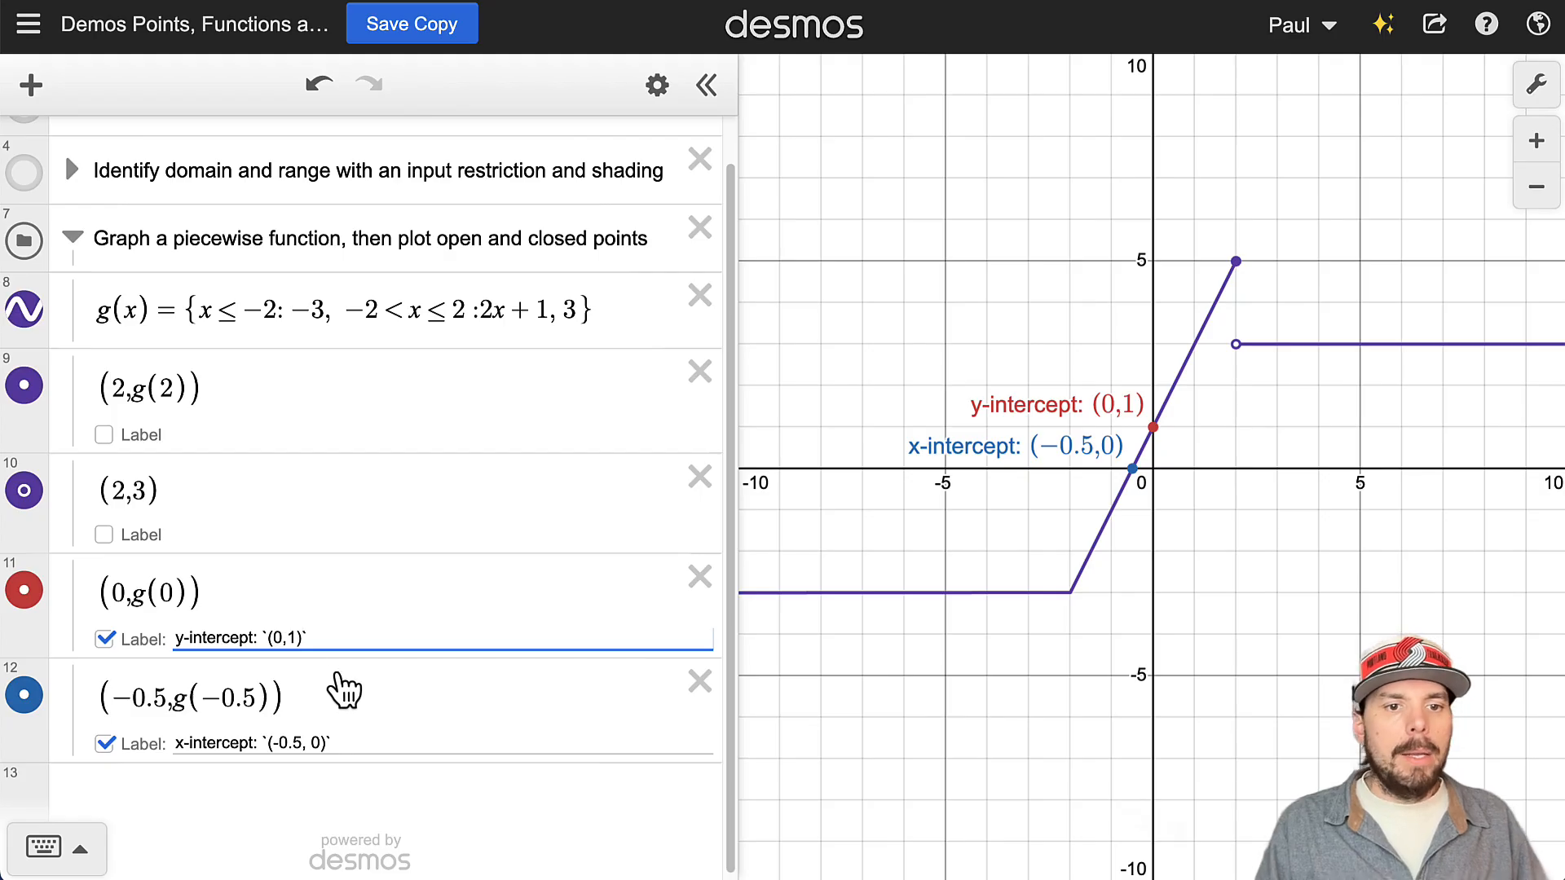
{"action": "left_click_drag", "start_coordinate": [267, 638], "coordinate": [304, 637]}
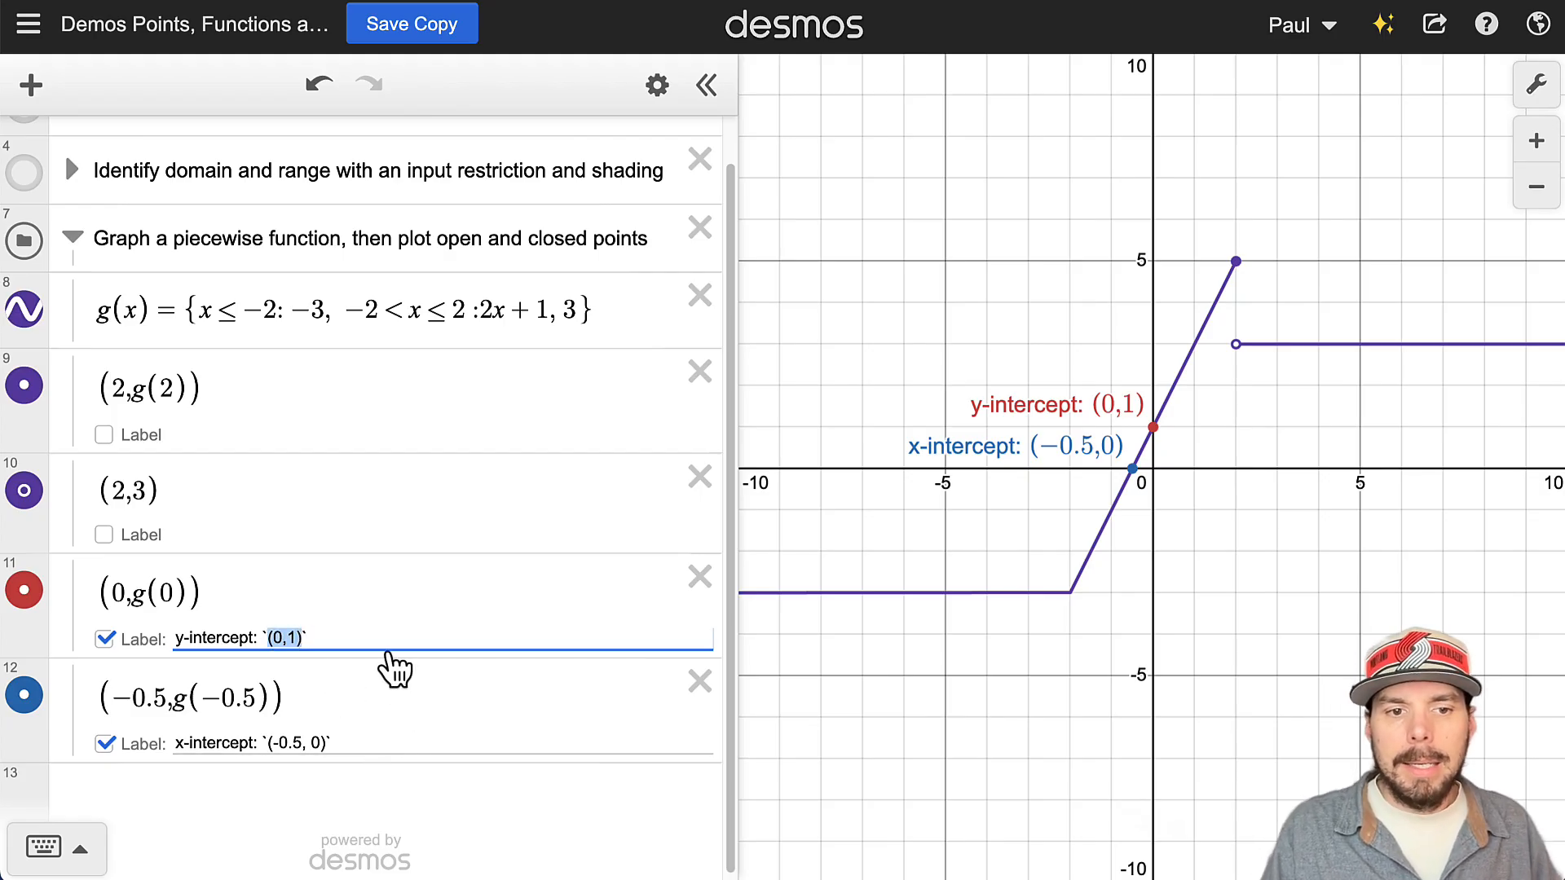
{"action": "left_click", "coordinate": [338, 644]}
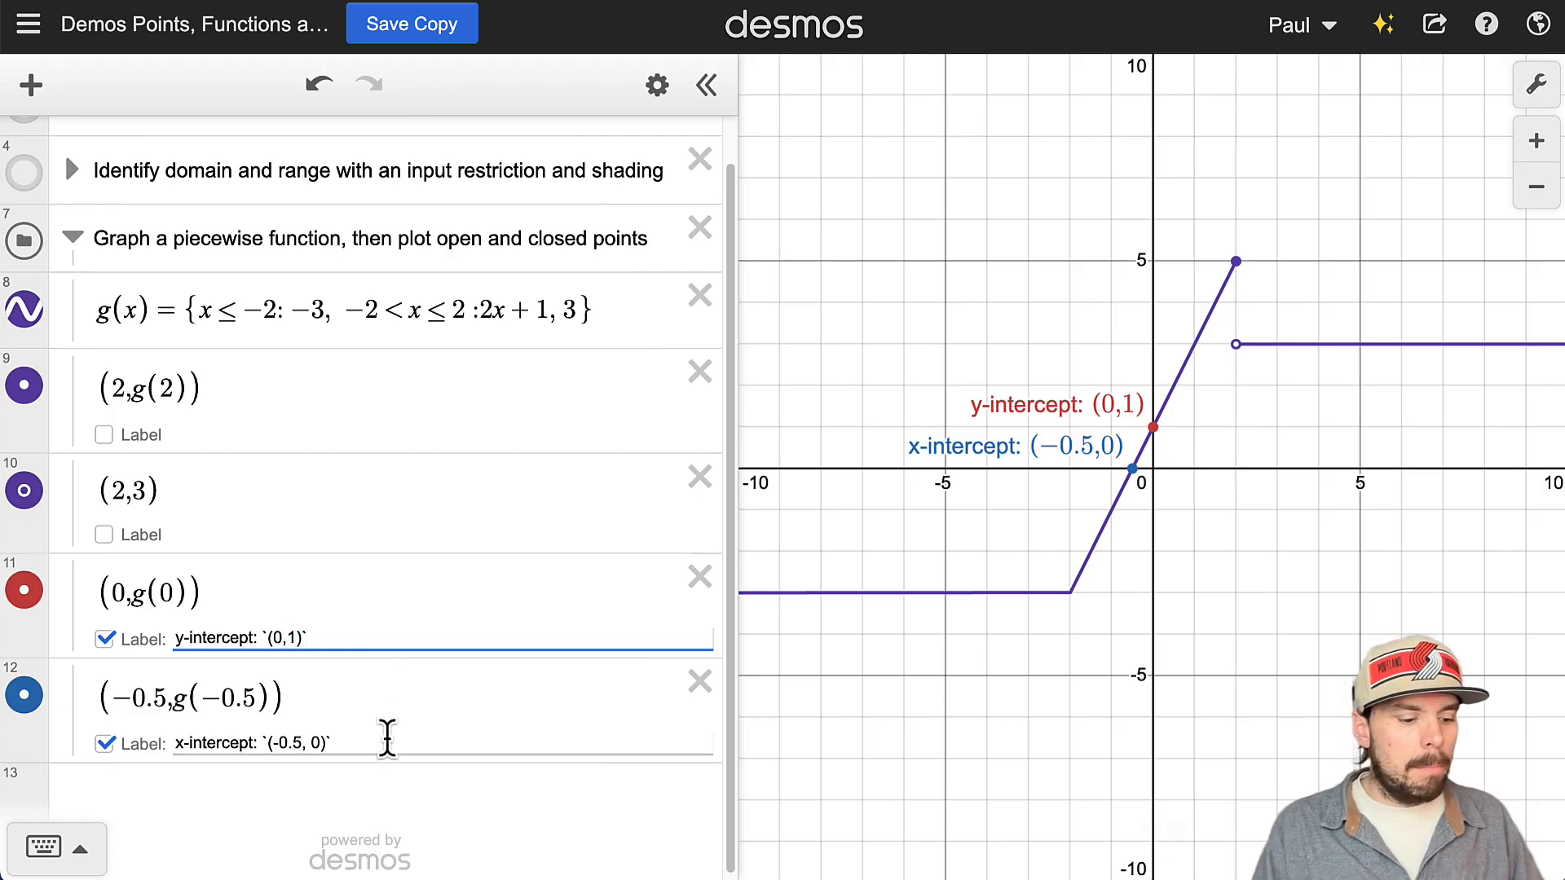
{"action": "left_click", "coordinate": [285, 637]}
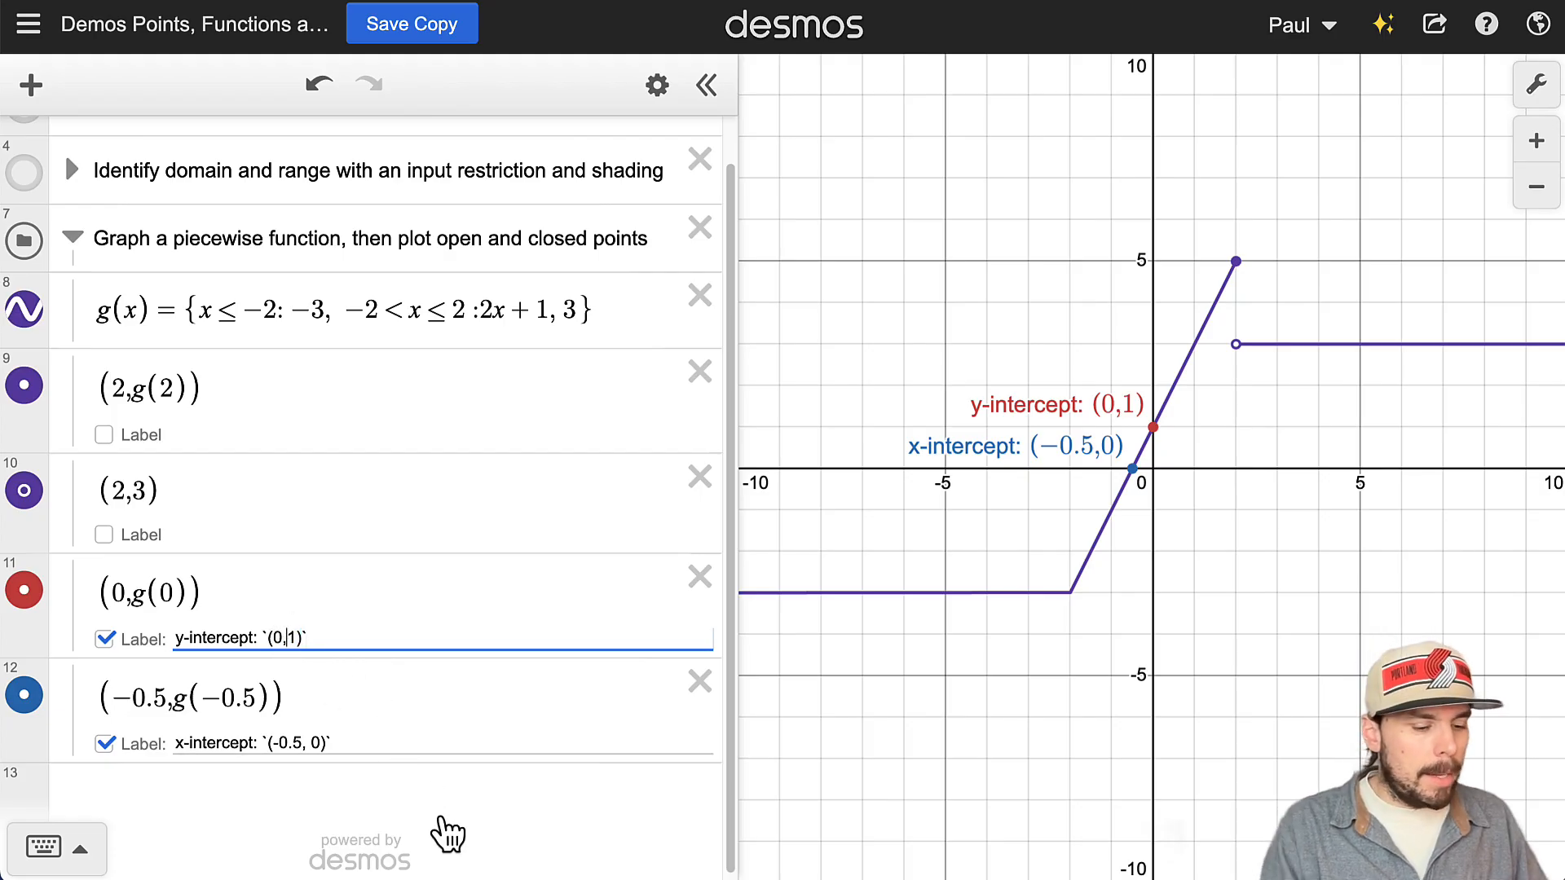